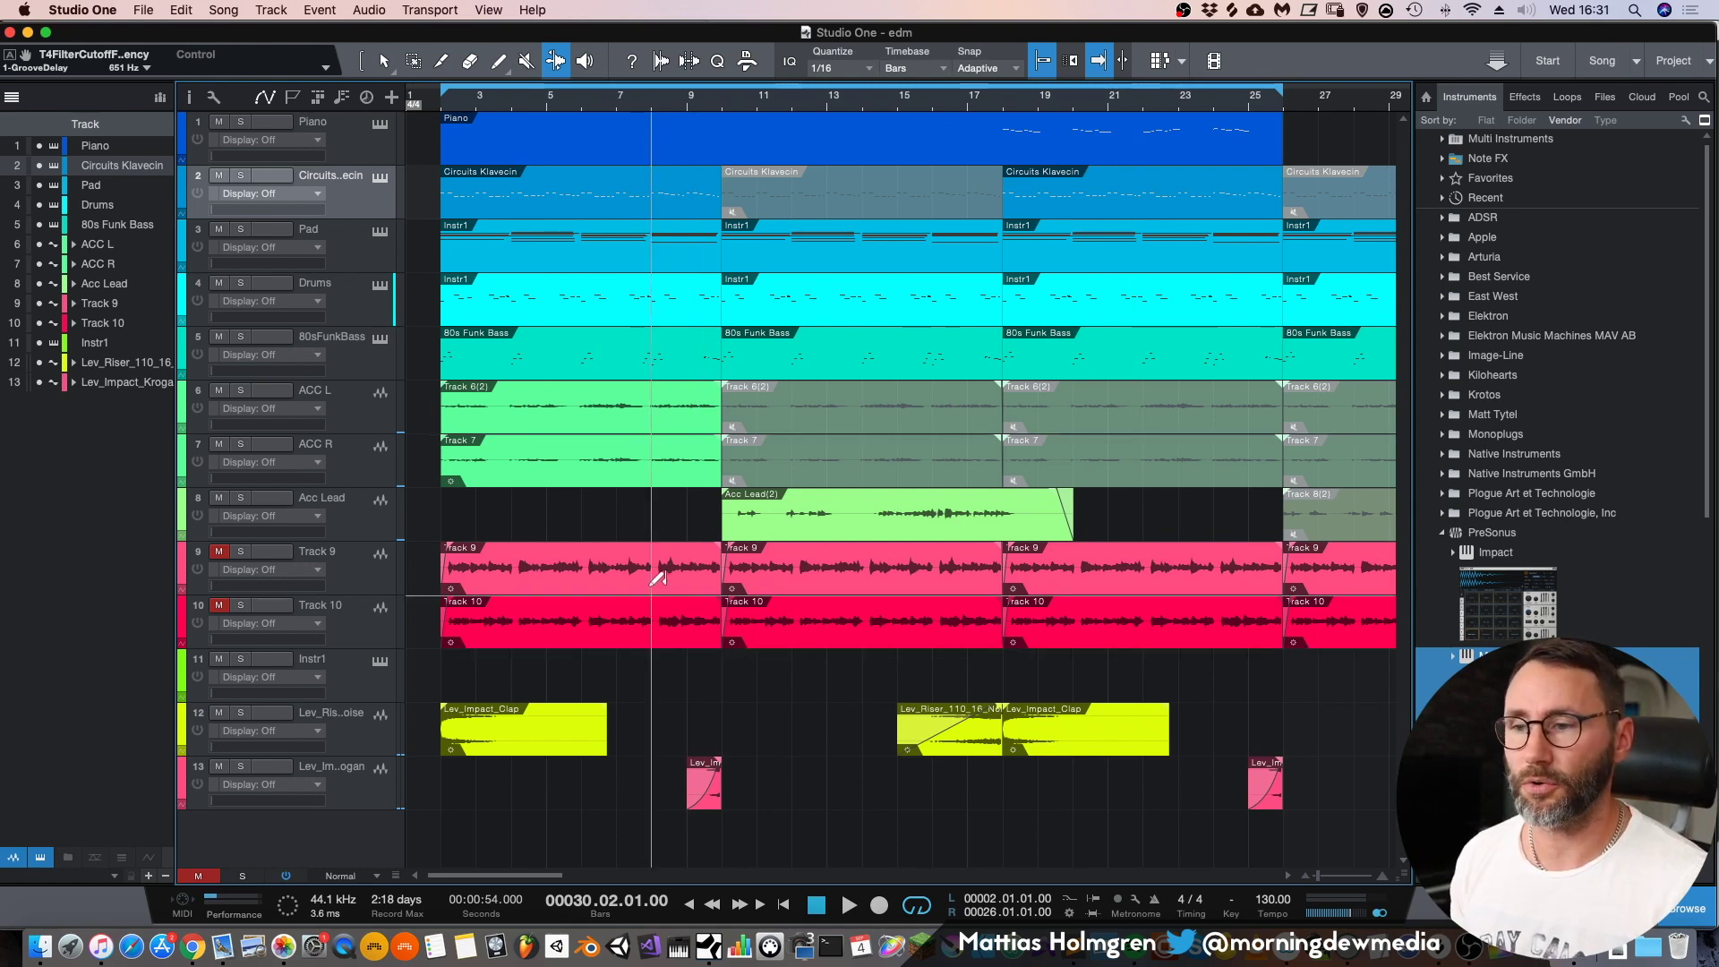
- Hide tracks 1 to 8 and 11 to 13 using the track list, leaving only Track 9 and Track 10 shown
click(12, 97)
click(12, 98)
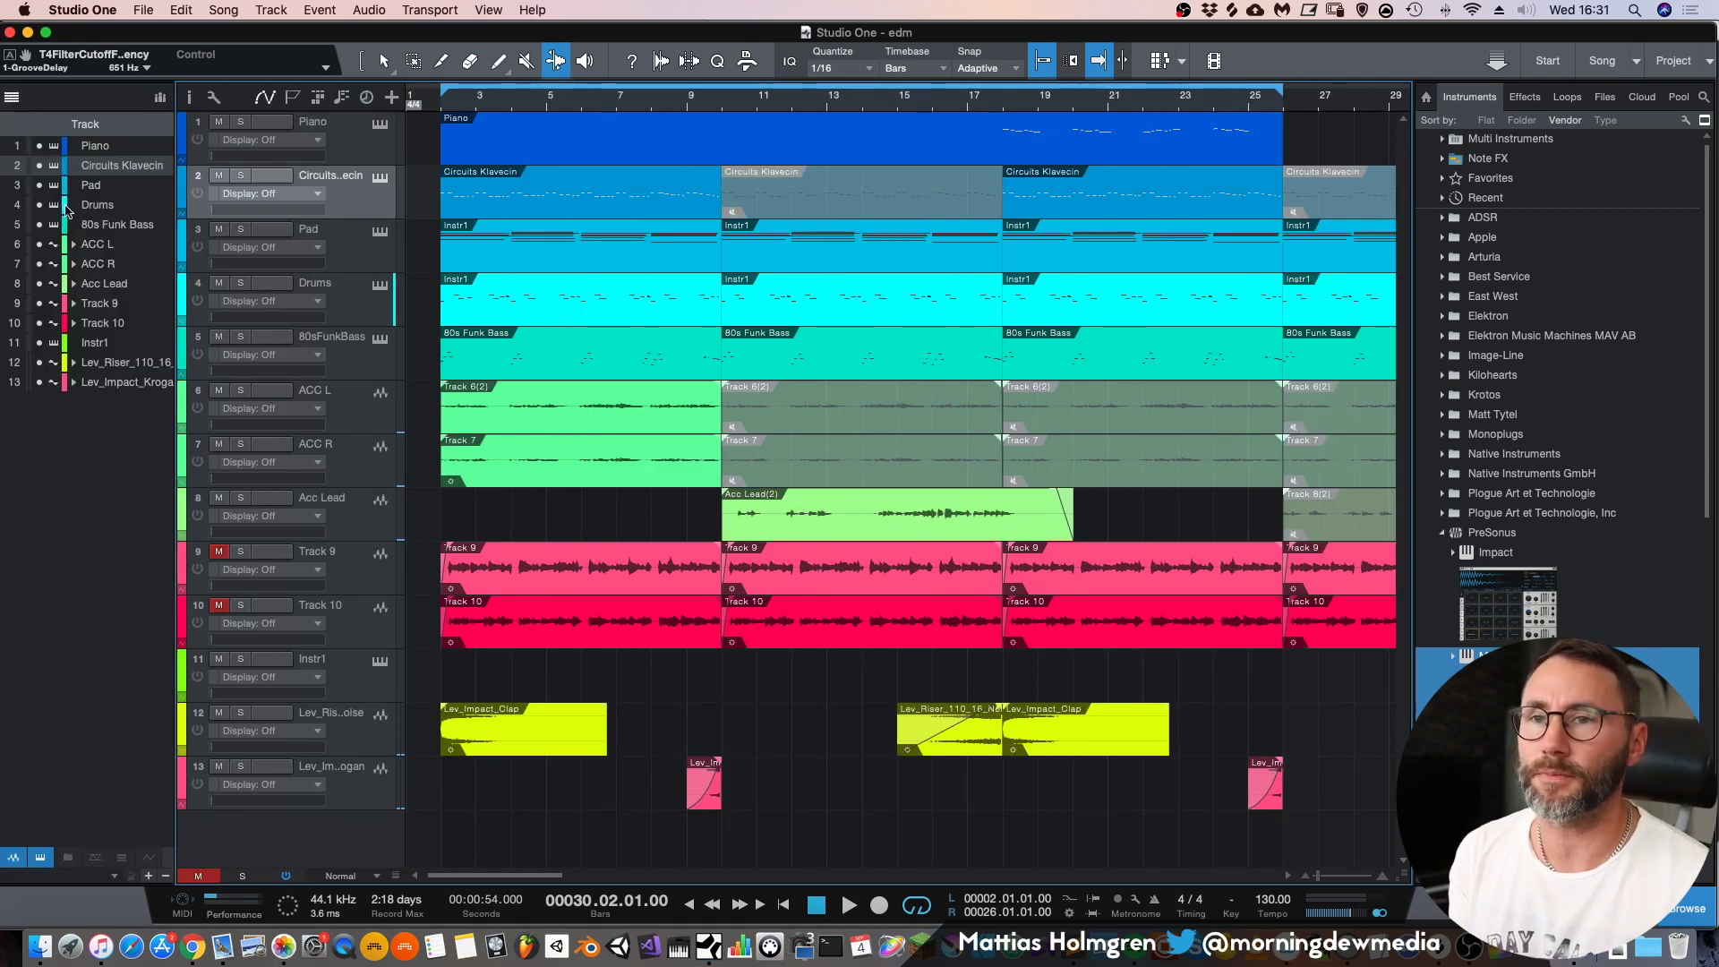
drag(38, 148, 40, 285)
drag(39, 343, 41, 385)
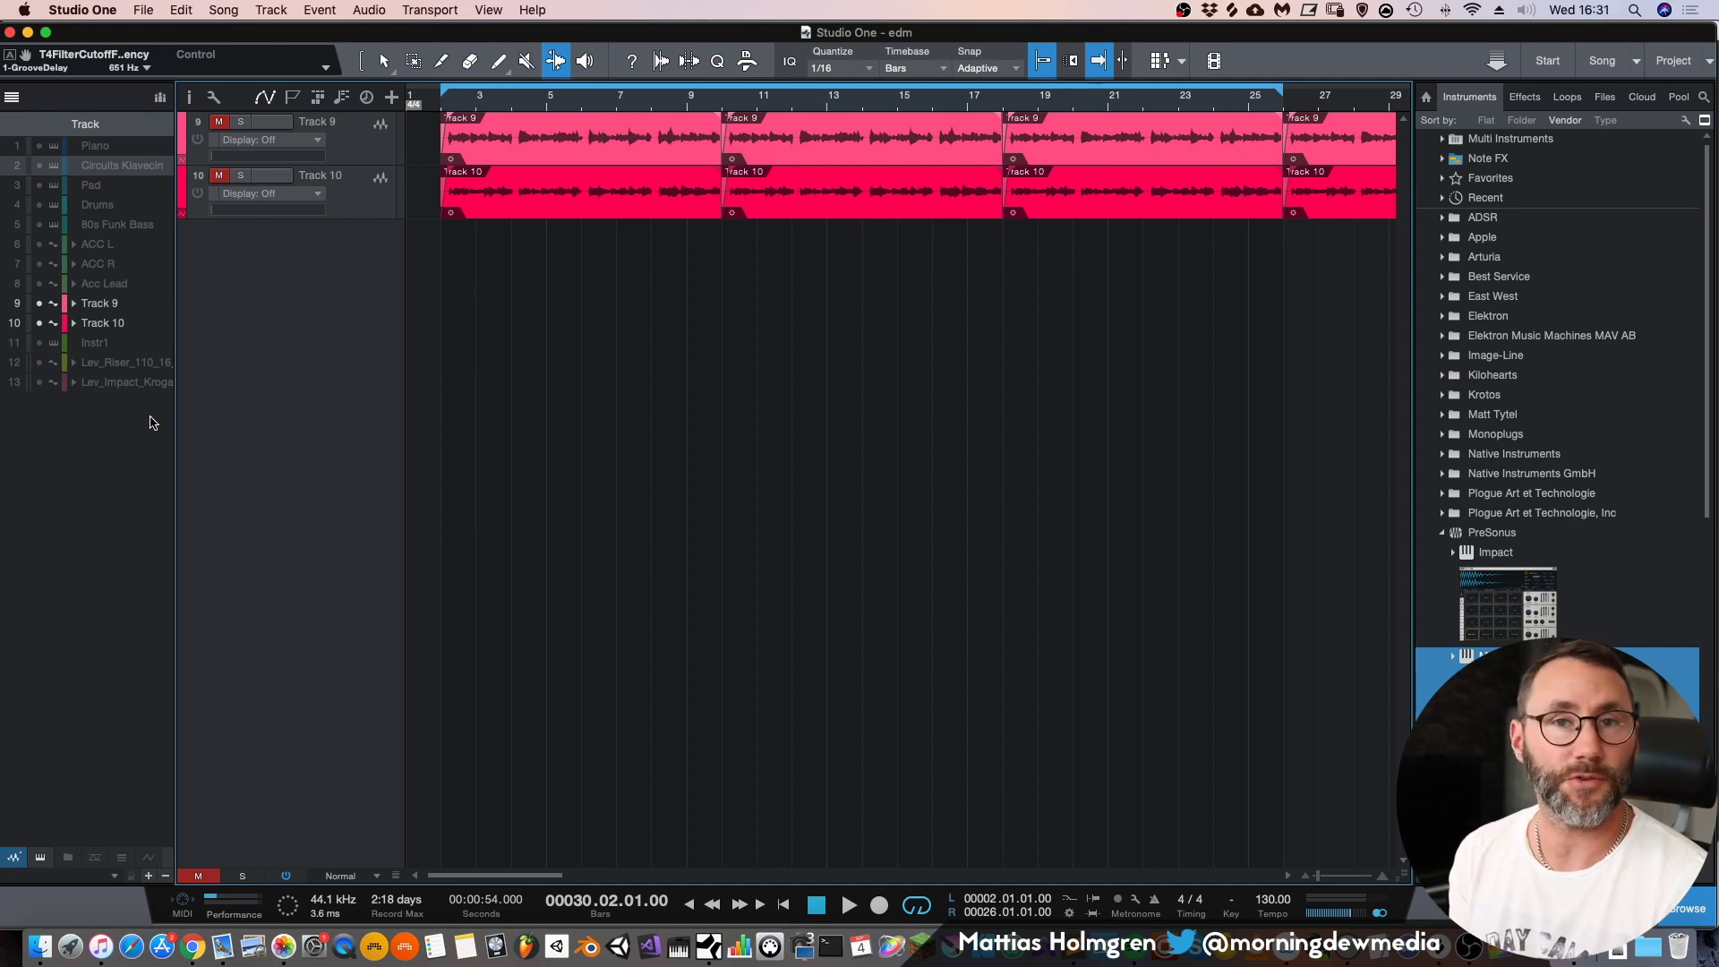
- Start song playback, check its audio level in the OBS mixer, and return to Studio One
key(space)
key(super+Tab)
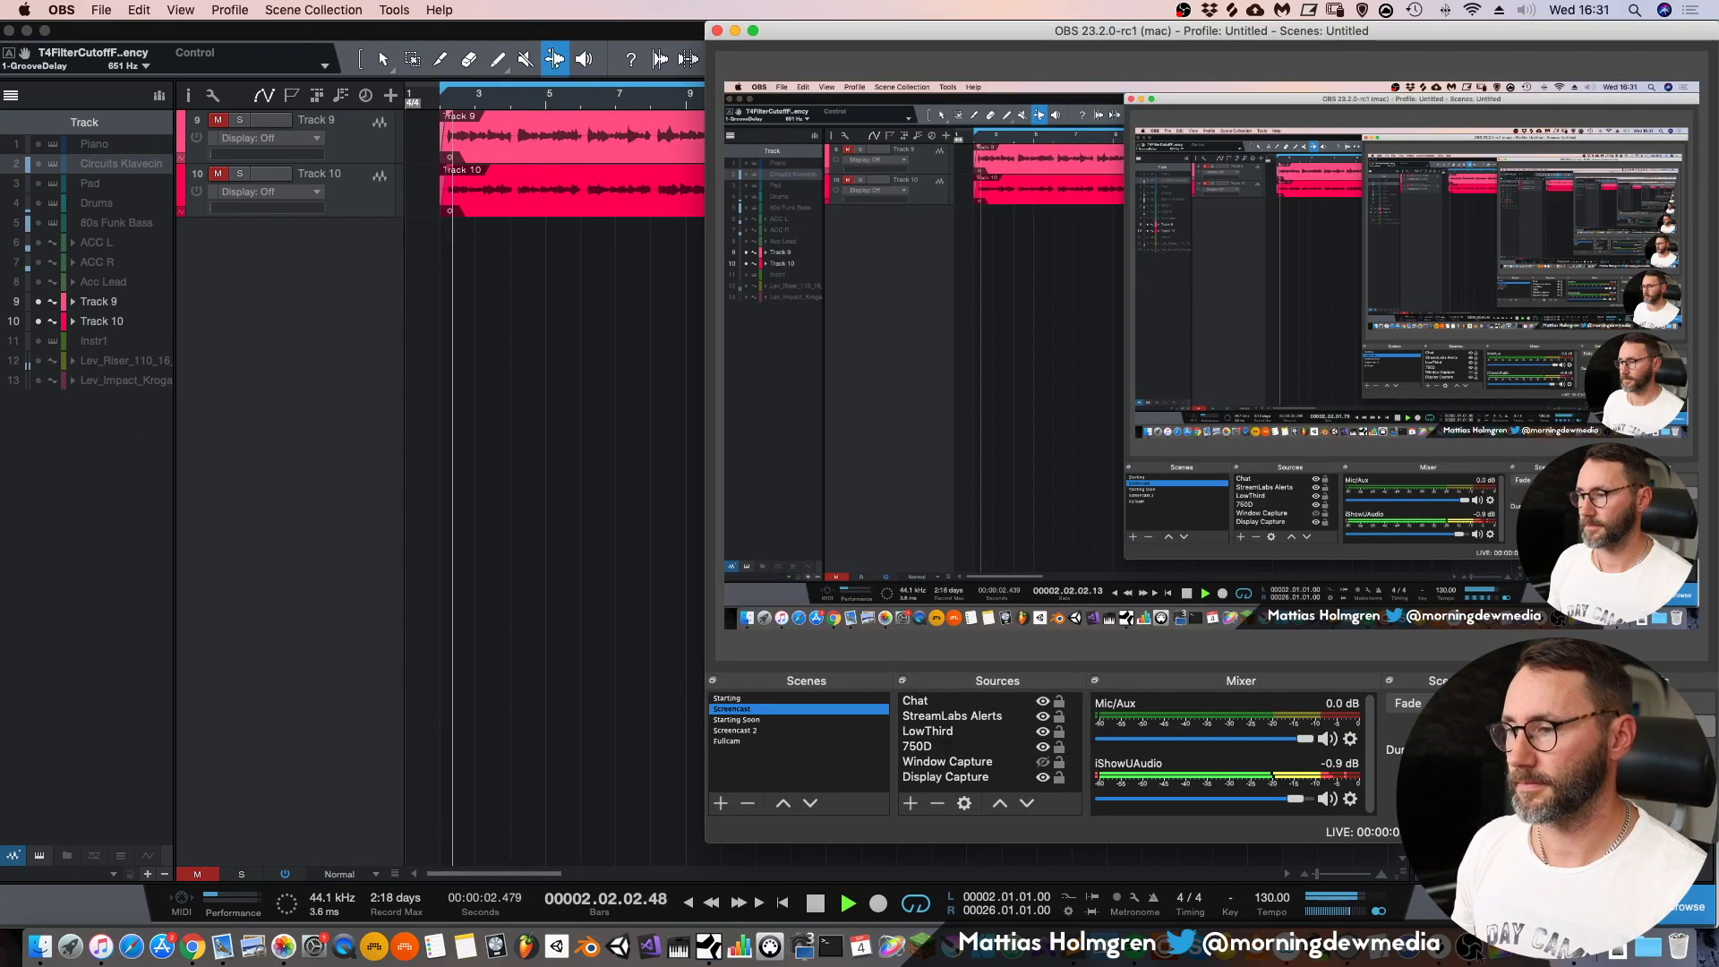
click(671, 254)
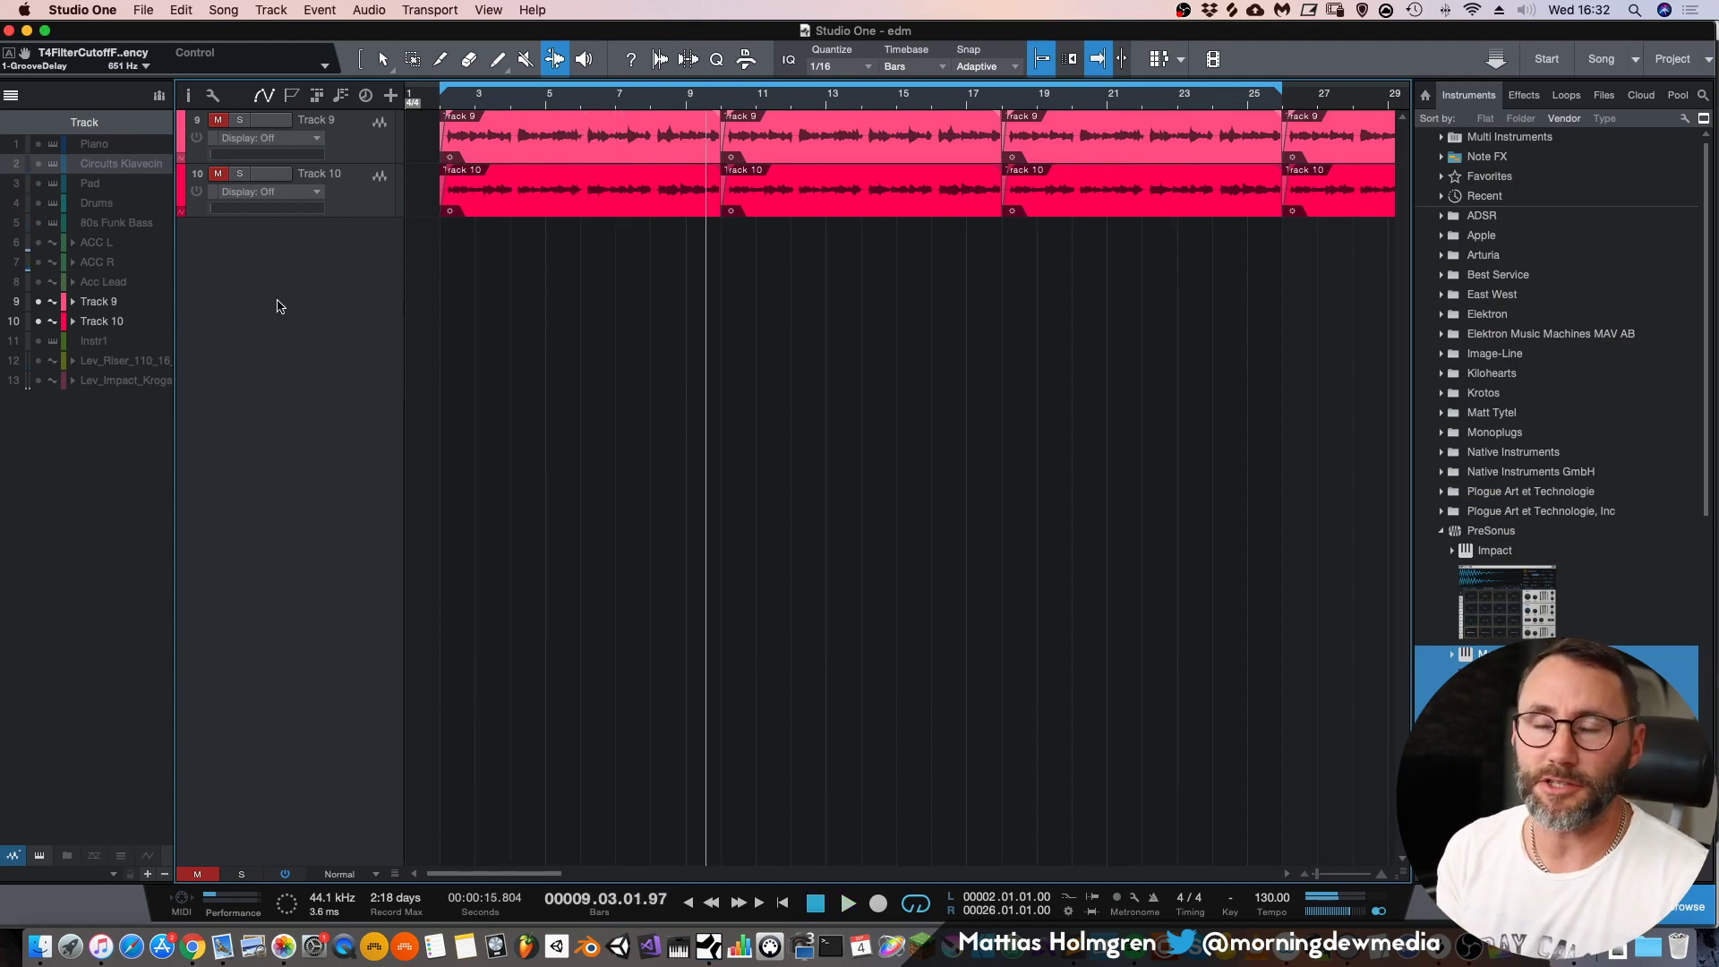
- Make the hidden tracks 1 to 8 and 11 to 13 visible again in the arrangement
drag(47, 283, 34, 148)
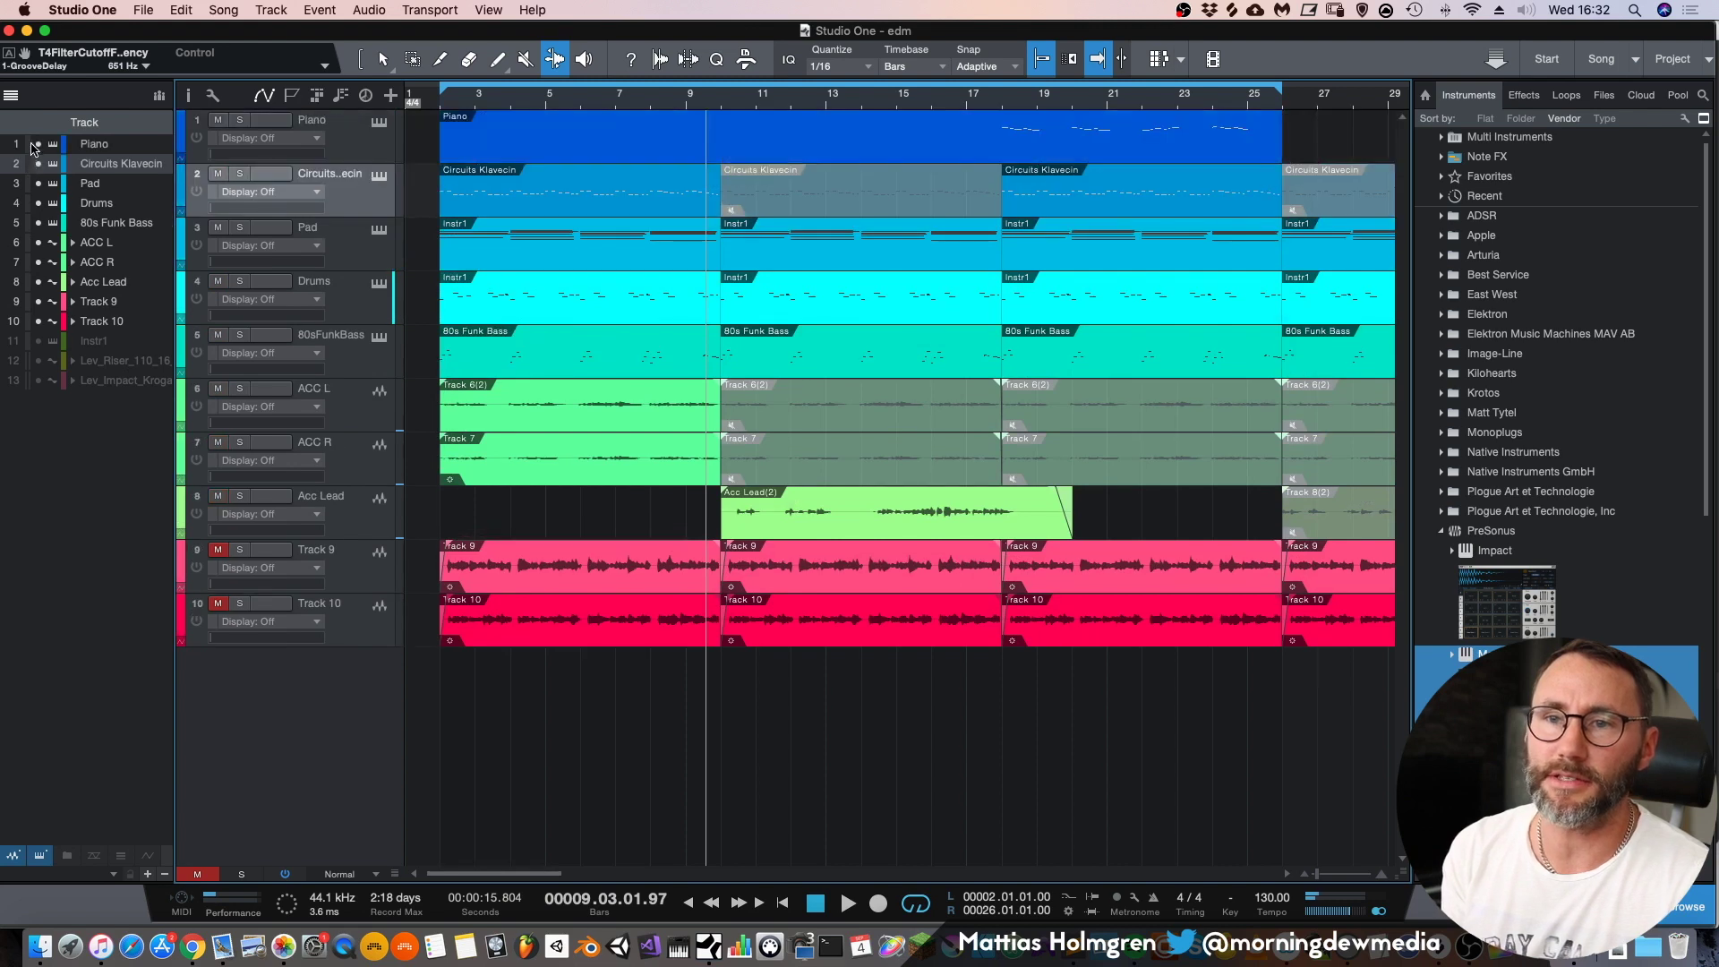
drag(38, 341, 41, 384)
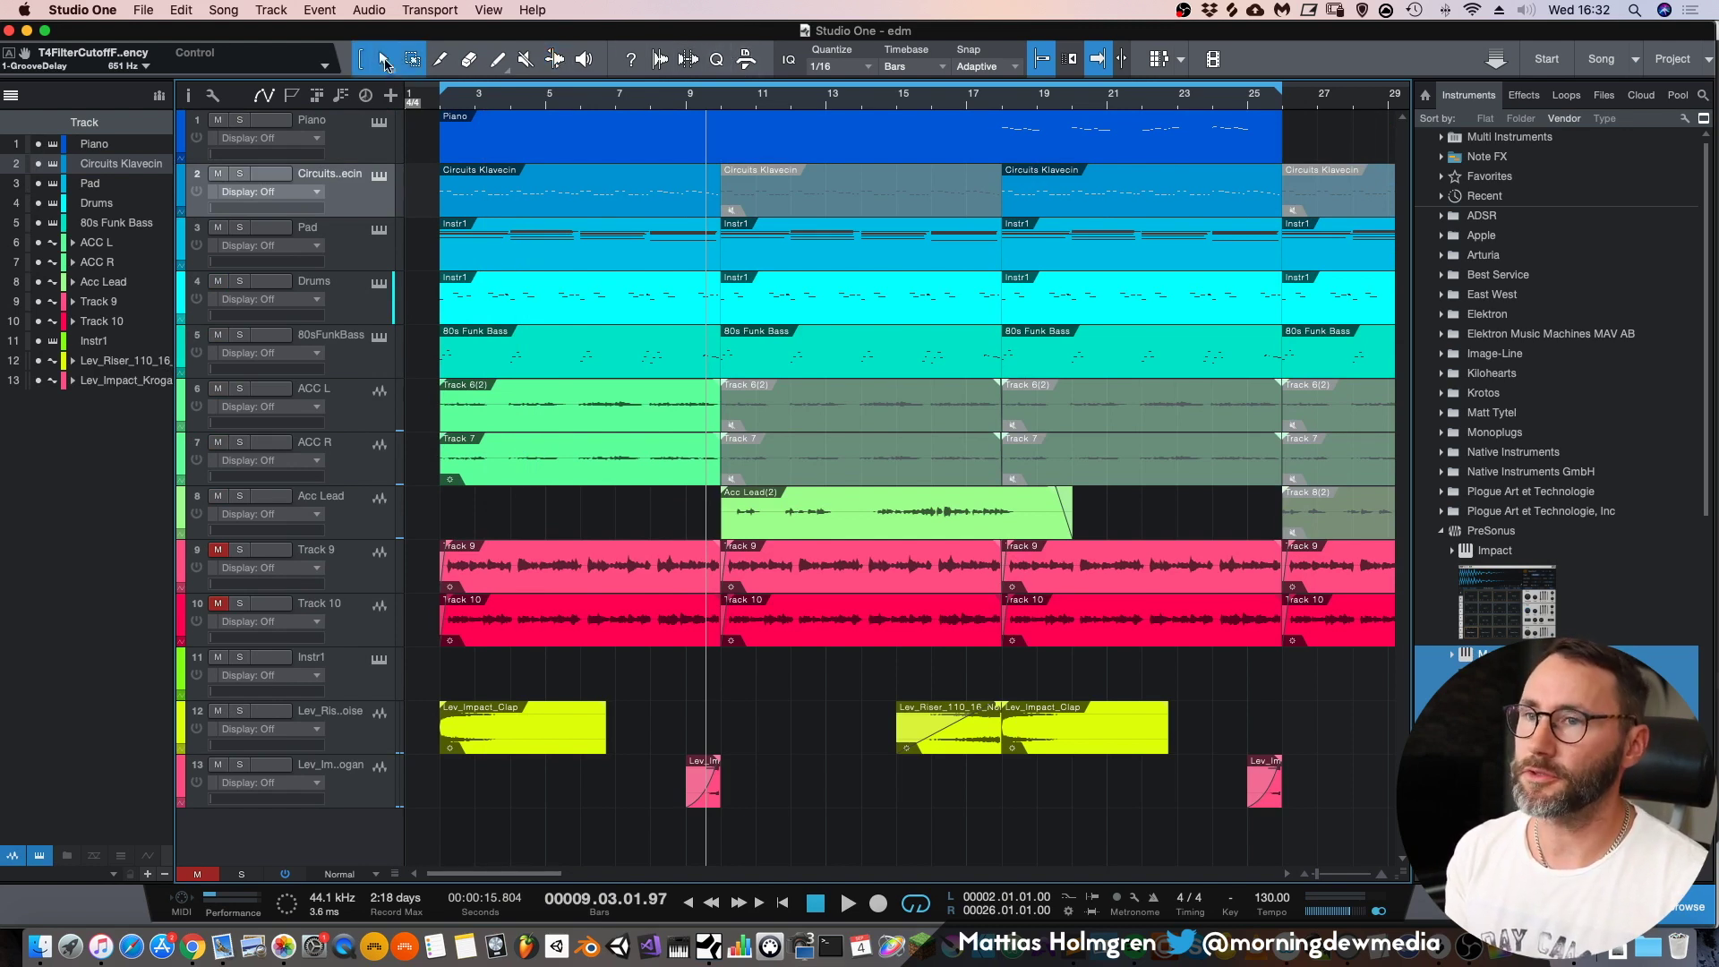
- Try the Split and Eraser tools, and use the Mute tool to mute and unmute the second Pad clip
click(440, 60)
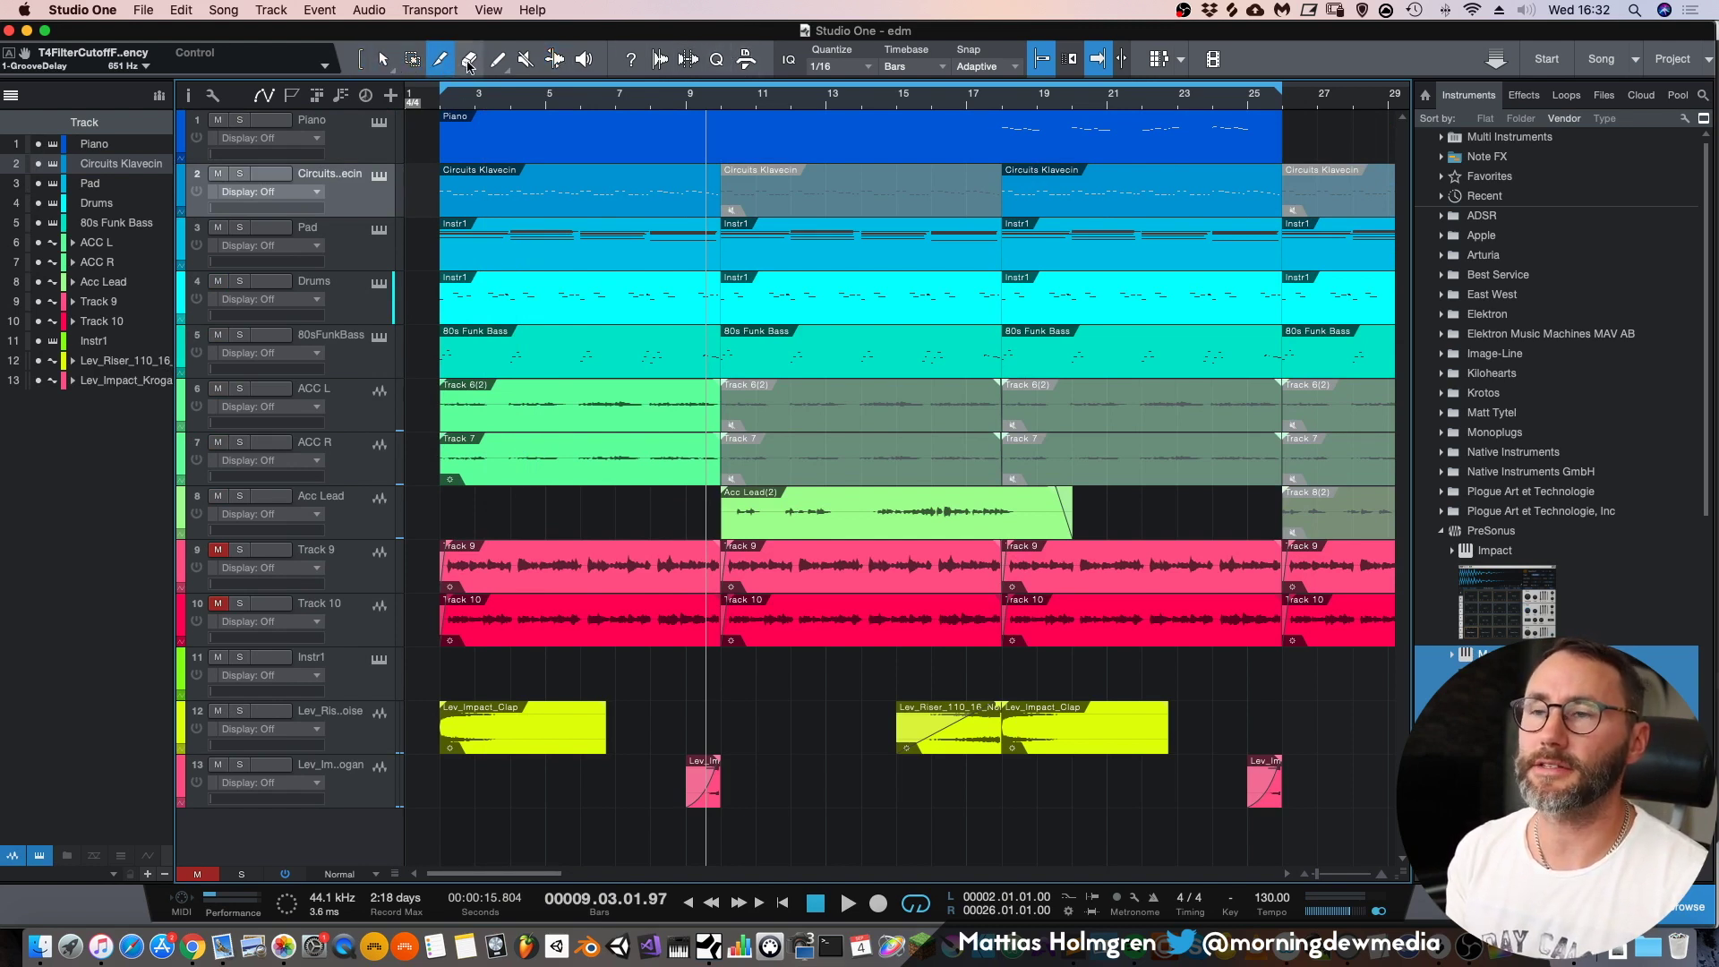
click(468, 59)
click(526, 59)
click(699, 252)
click(845, 248)
click(669, 254)
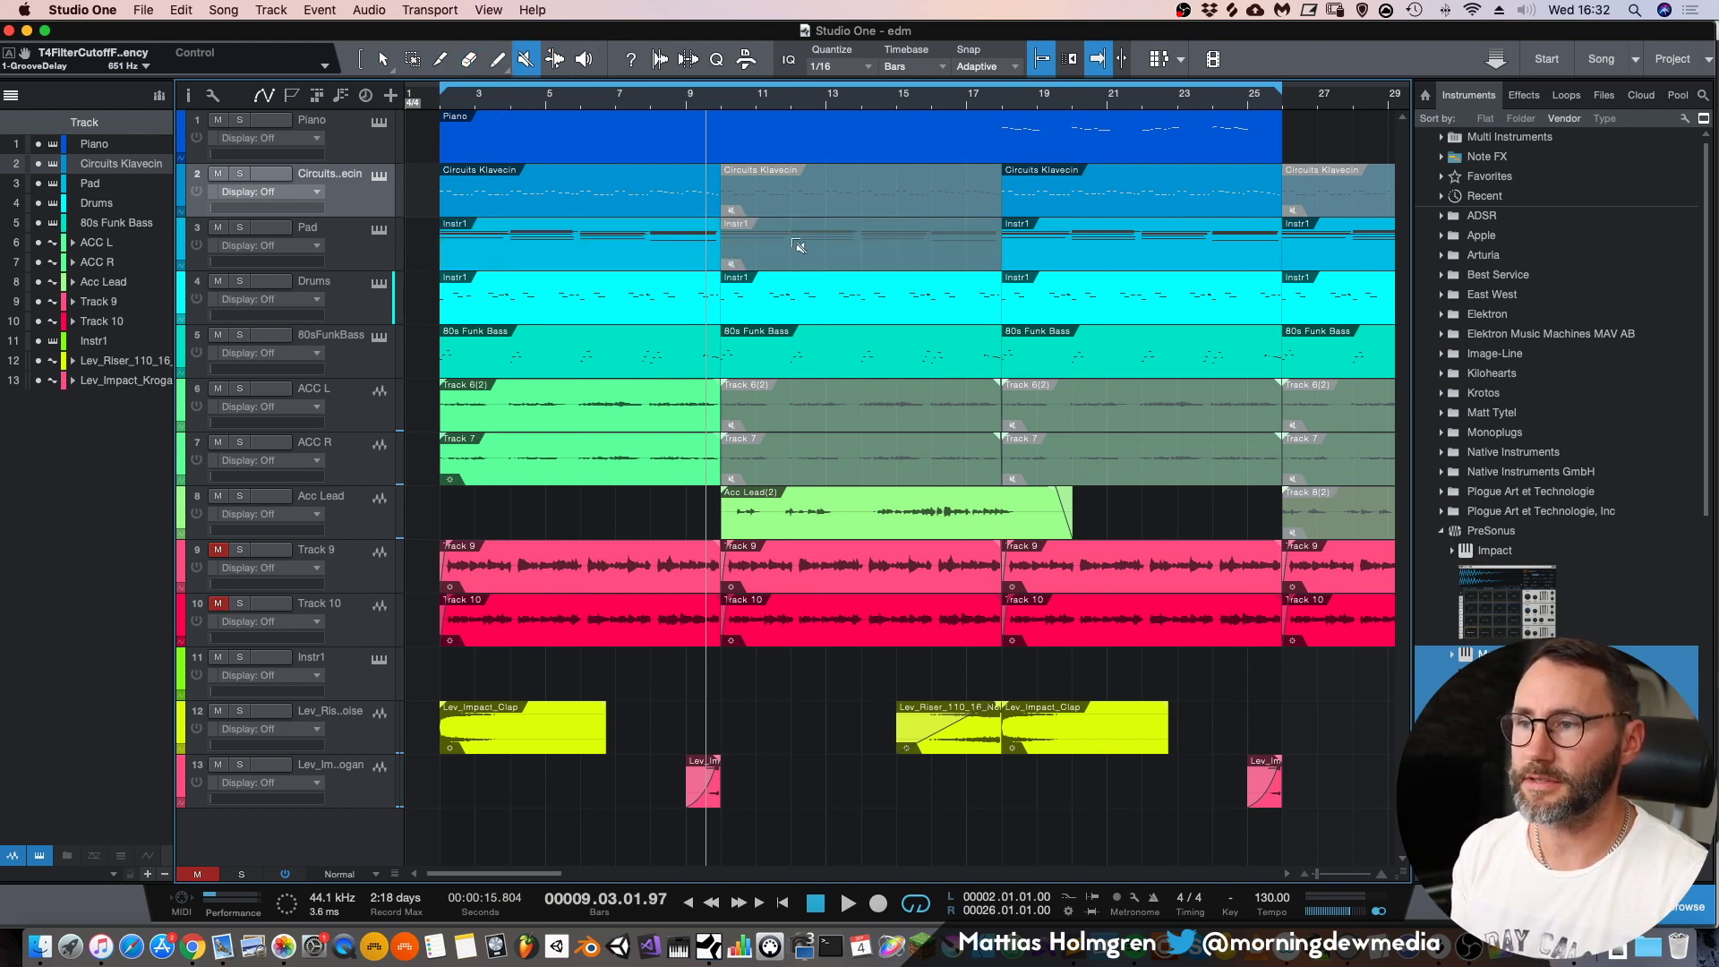
click(818, 224)
- Open the Audio Bend options and analyze the first Track 9 clip with Standard detection
click(557, 63)
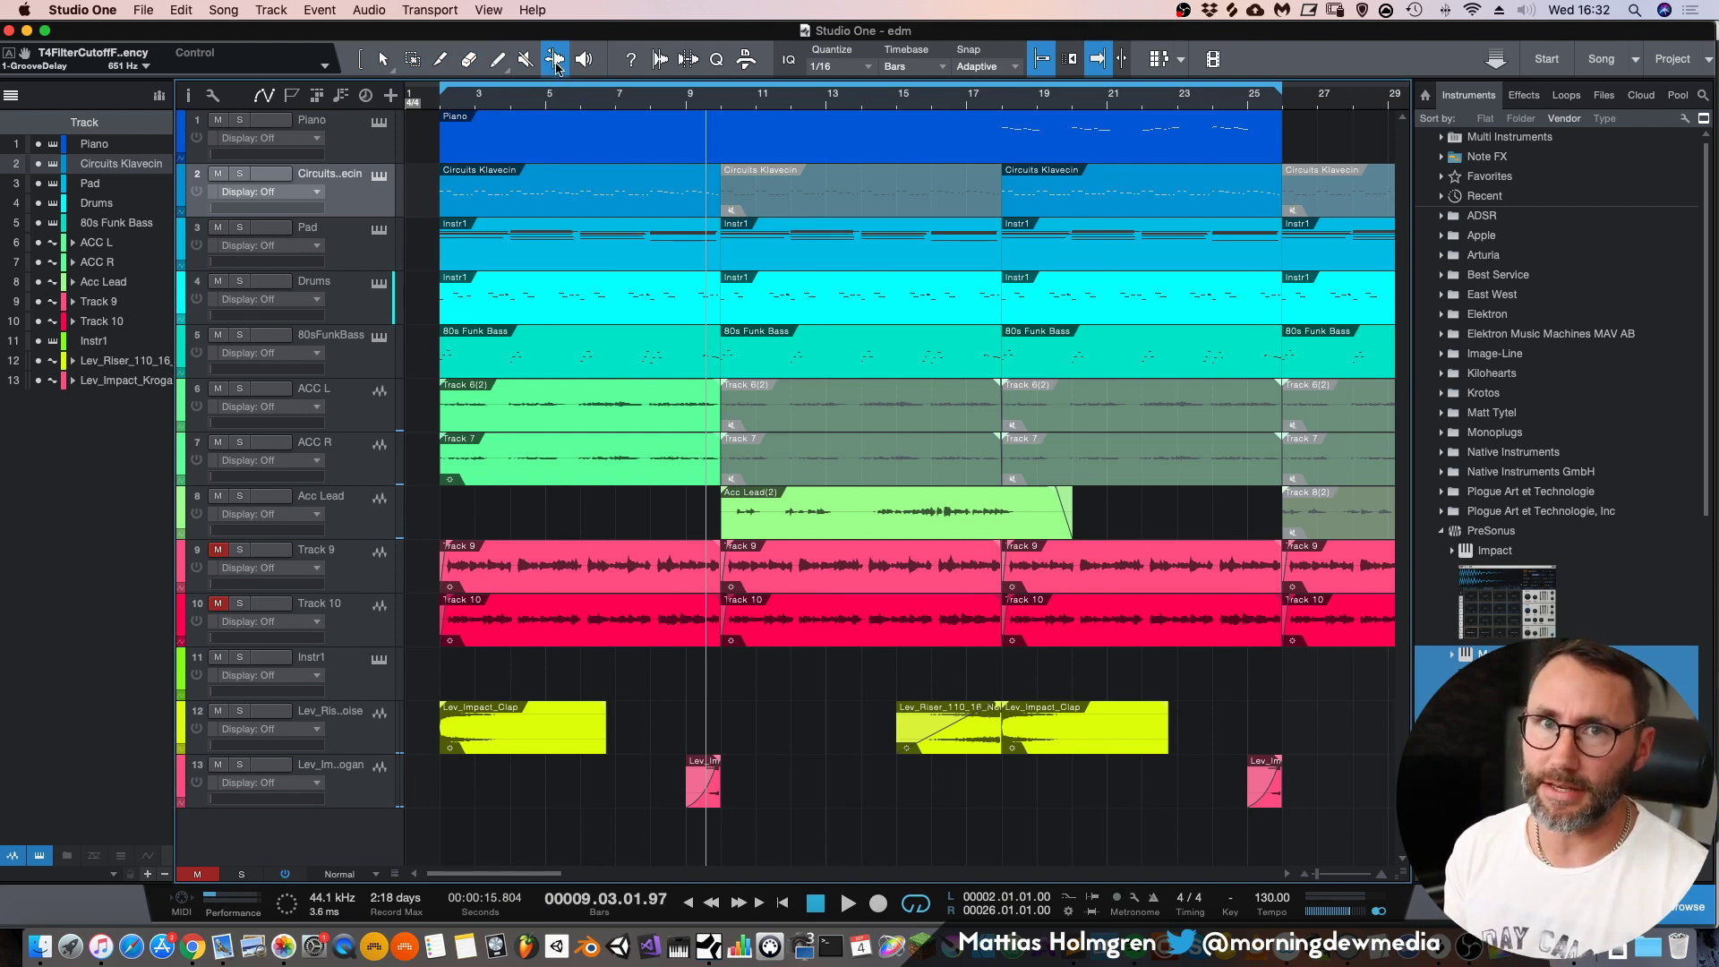
key(1)
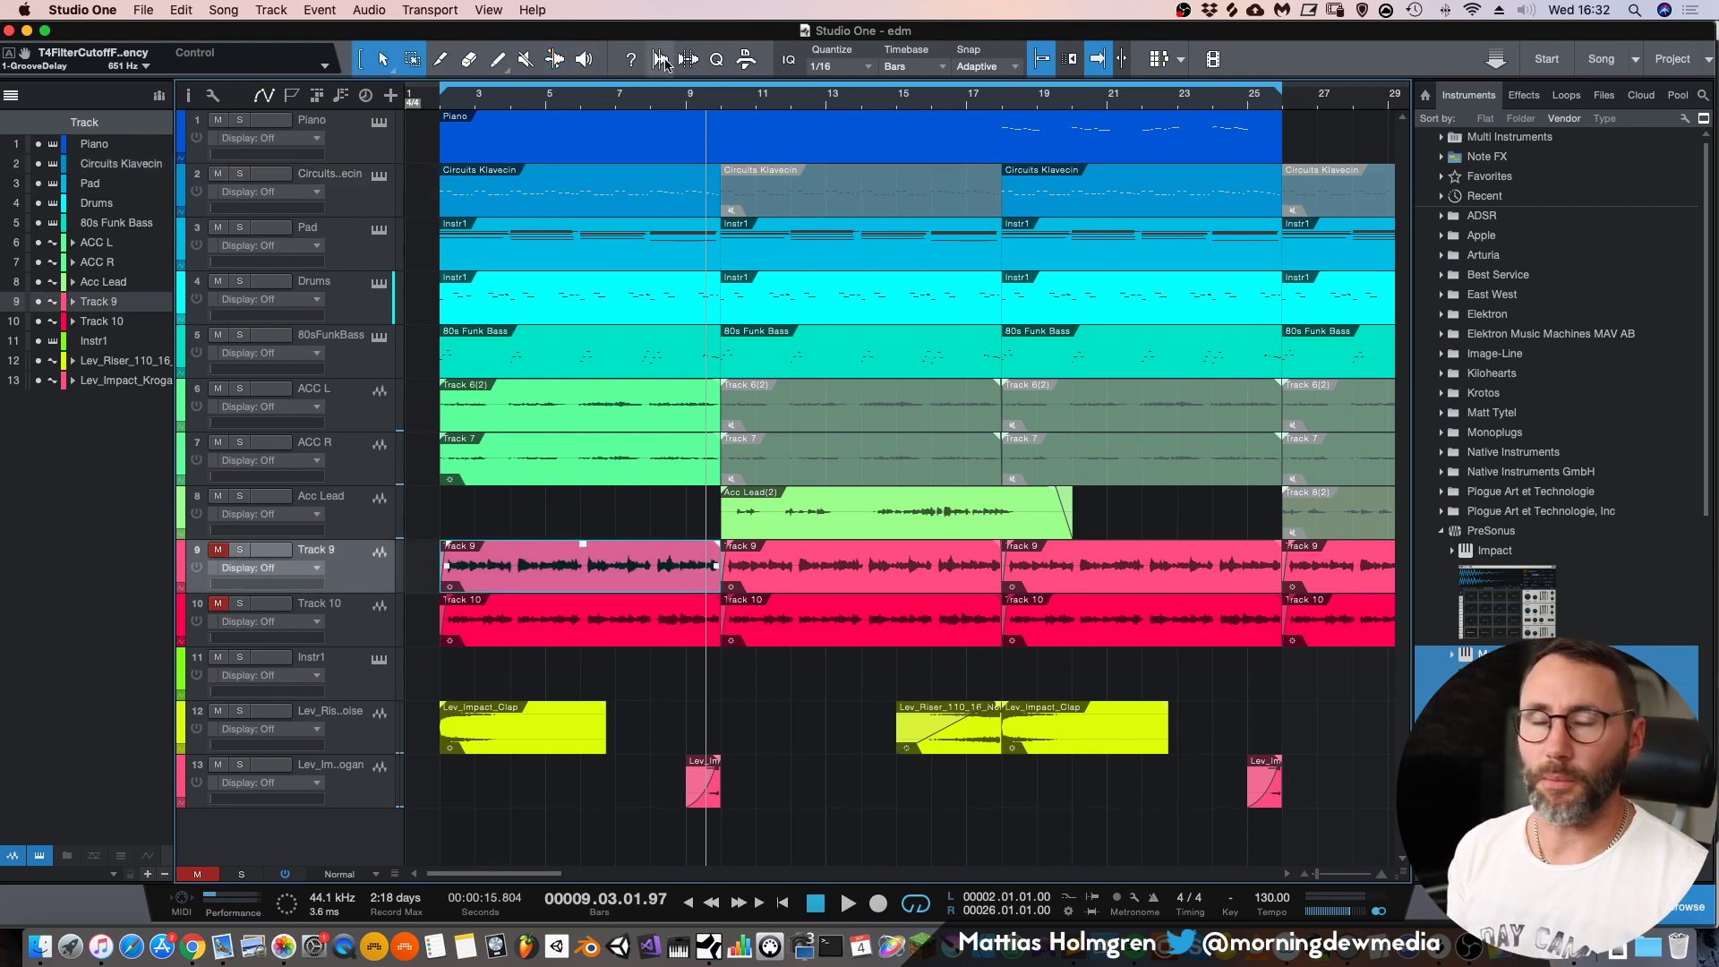
click(660, 59)
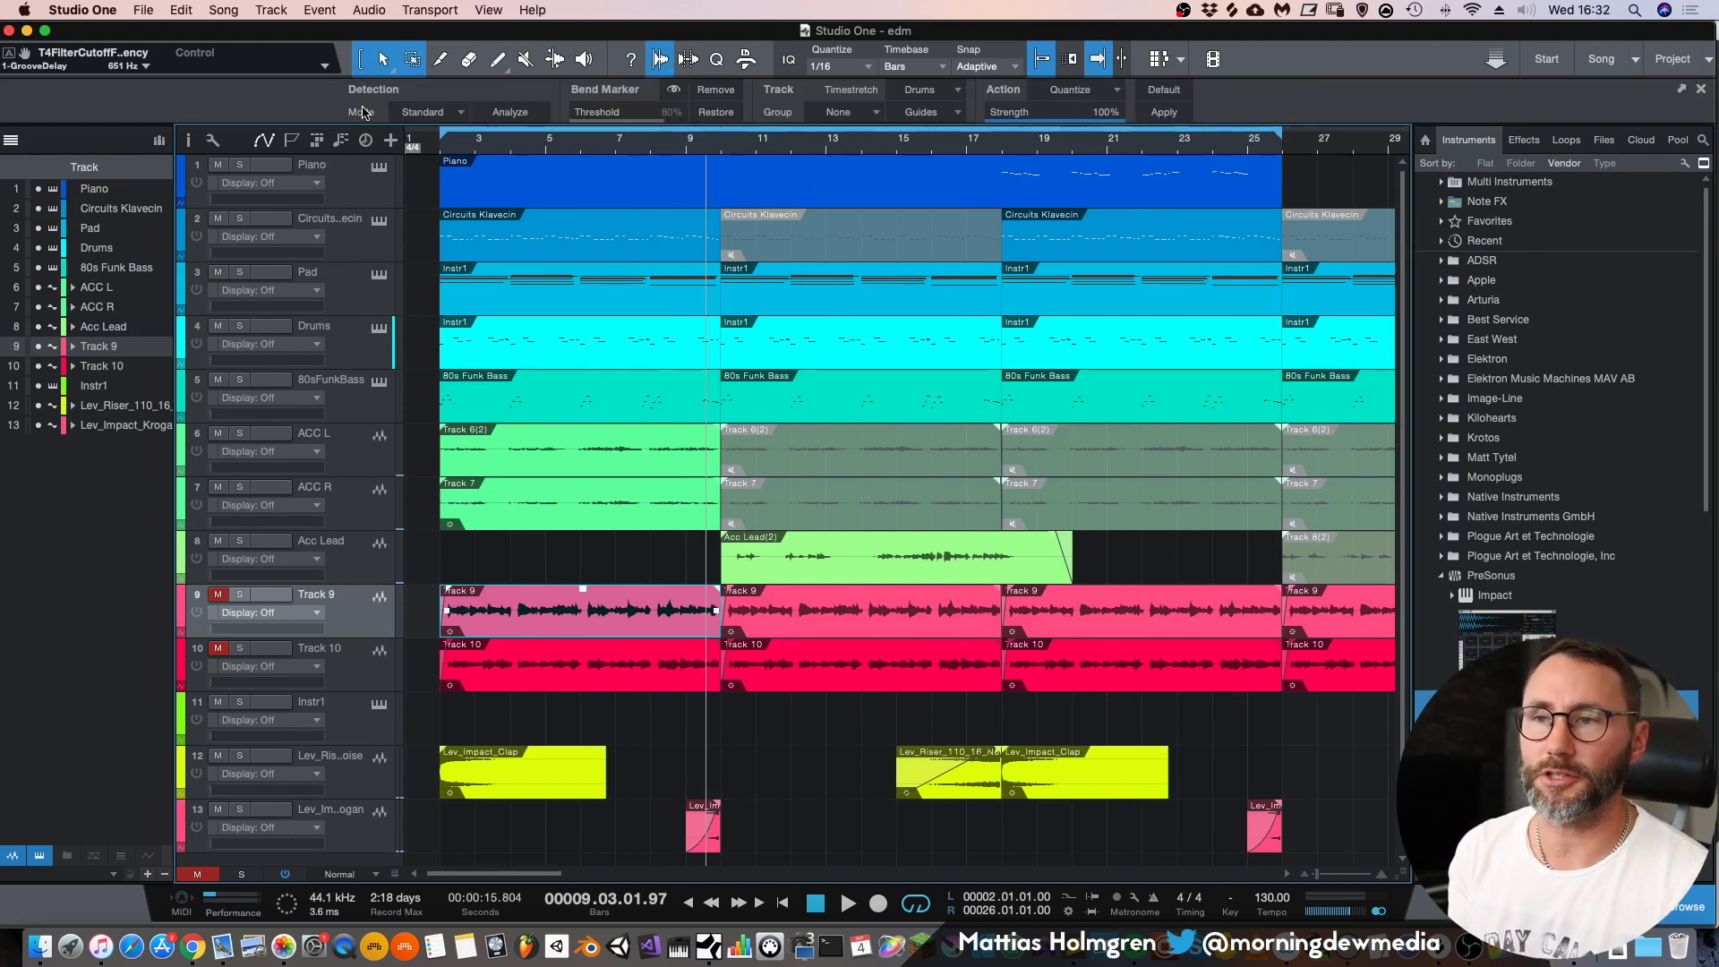
click(645, 682)
click(649, 627)
click(522, 114)
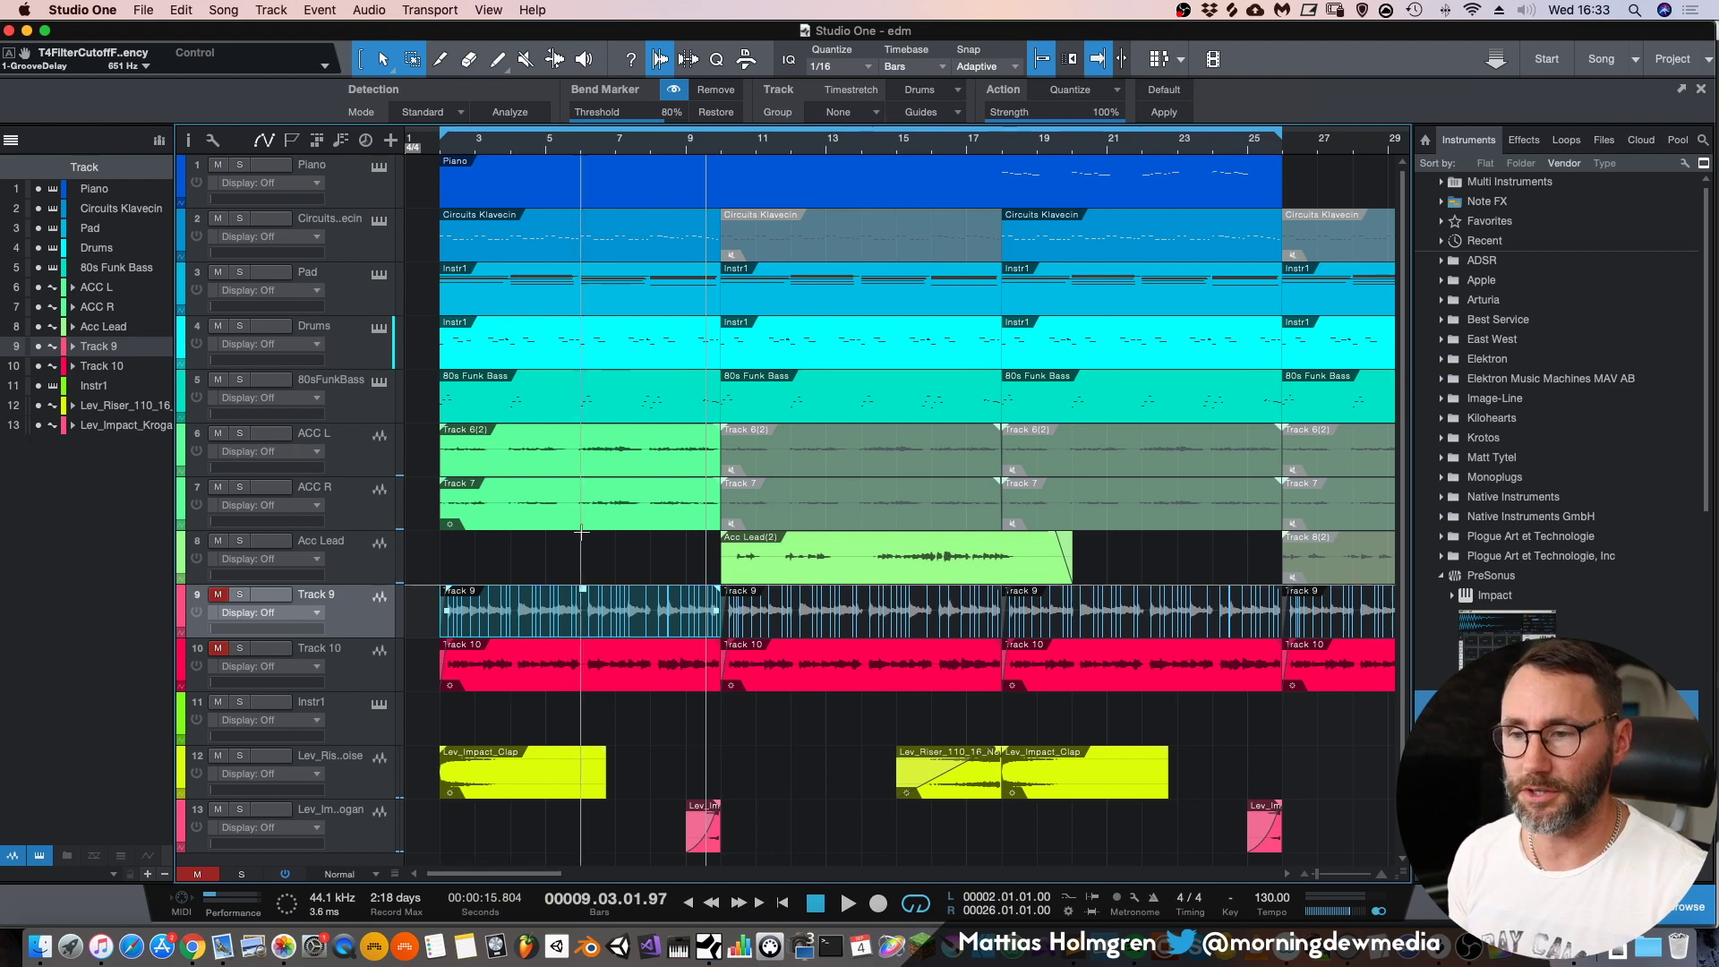
- Move a bend marker on Track 9 to just after bar 6 with the Bend tool and undo the change
drag(582, 143, 795, 202)
key(7)
mouse_move(843, 610)
mouse_down()
mouse_move(795, 617)
mouse_move(898, 627)
mouse_up()
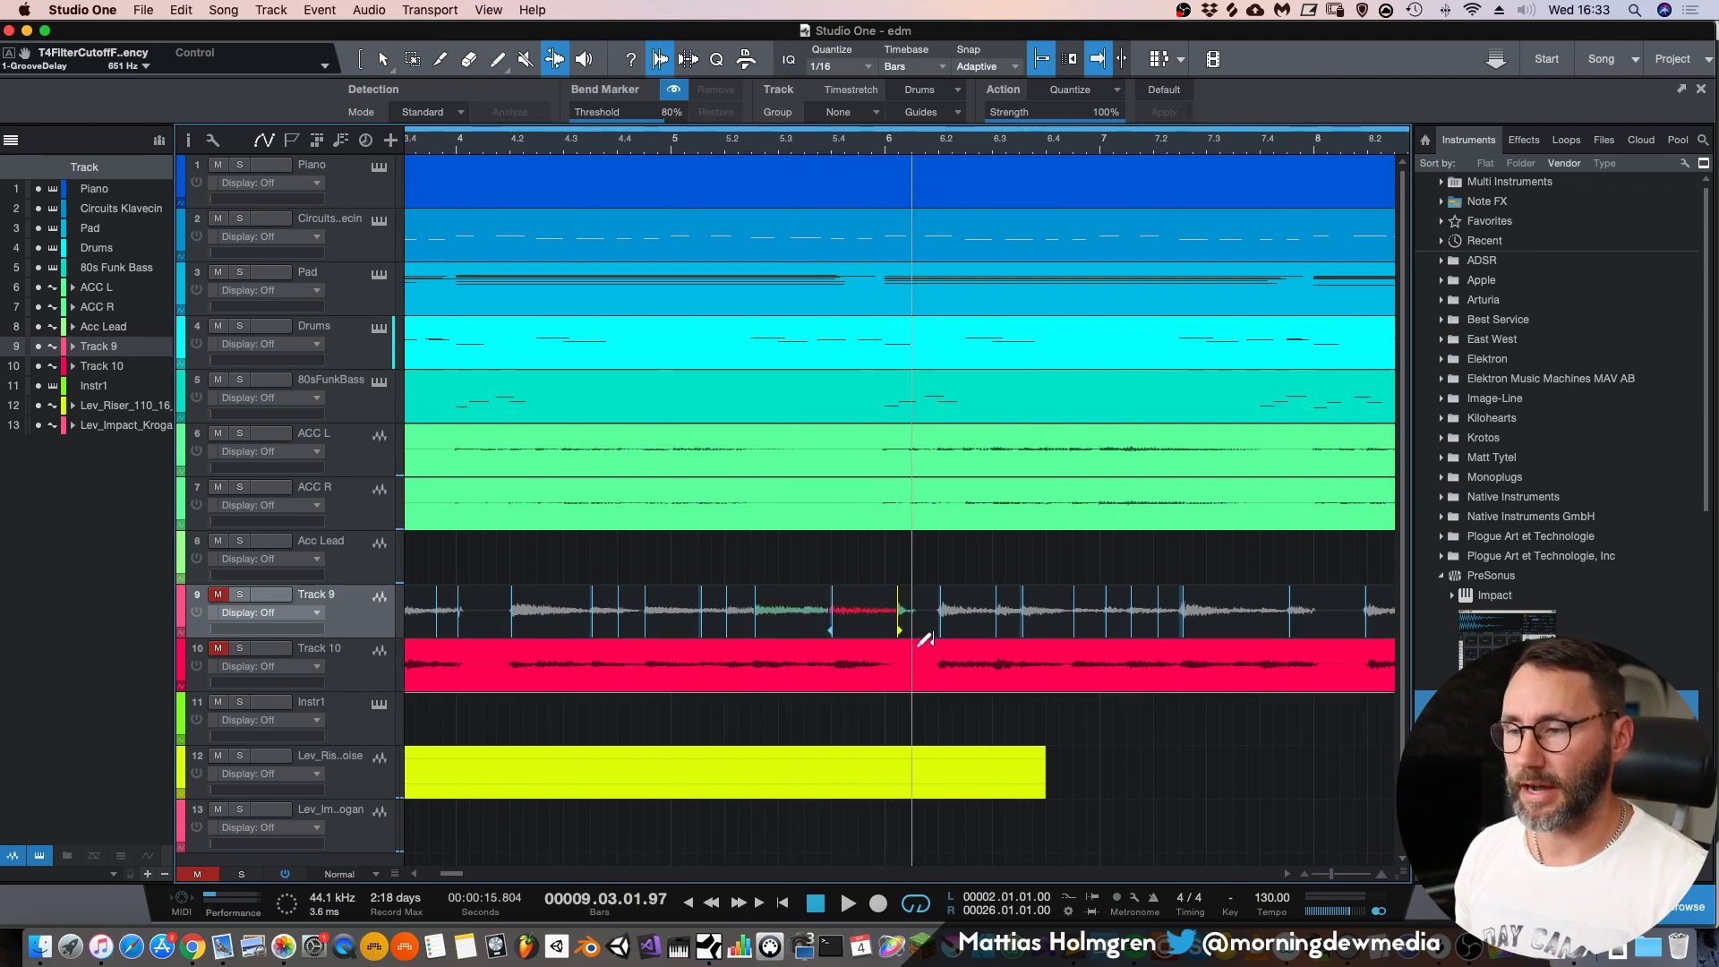
key(z)
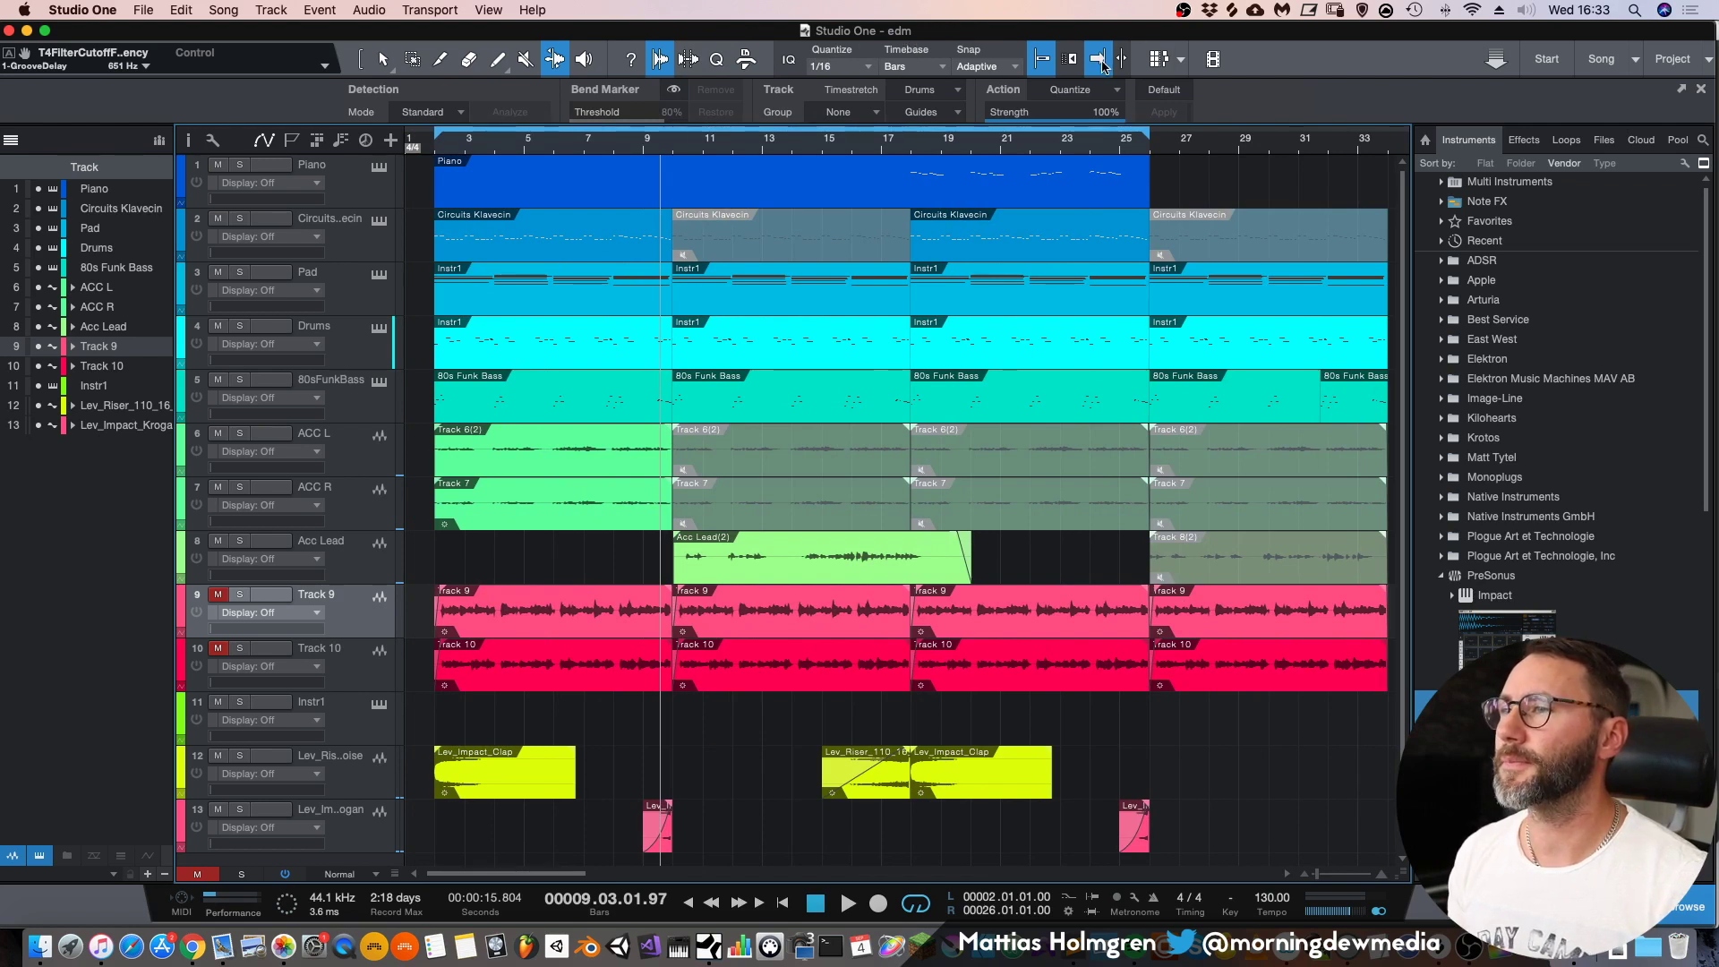
- Open Scratch Pad 1 beside the arrangement and close it again
click(1162, 59)
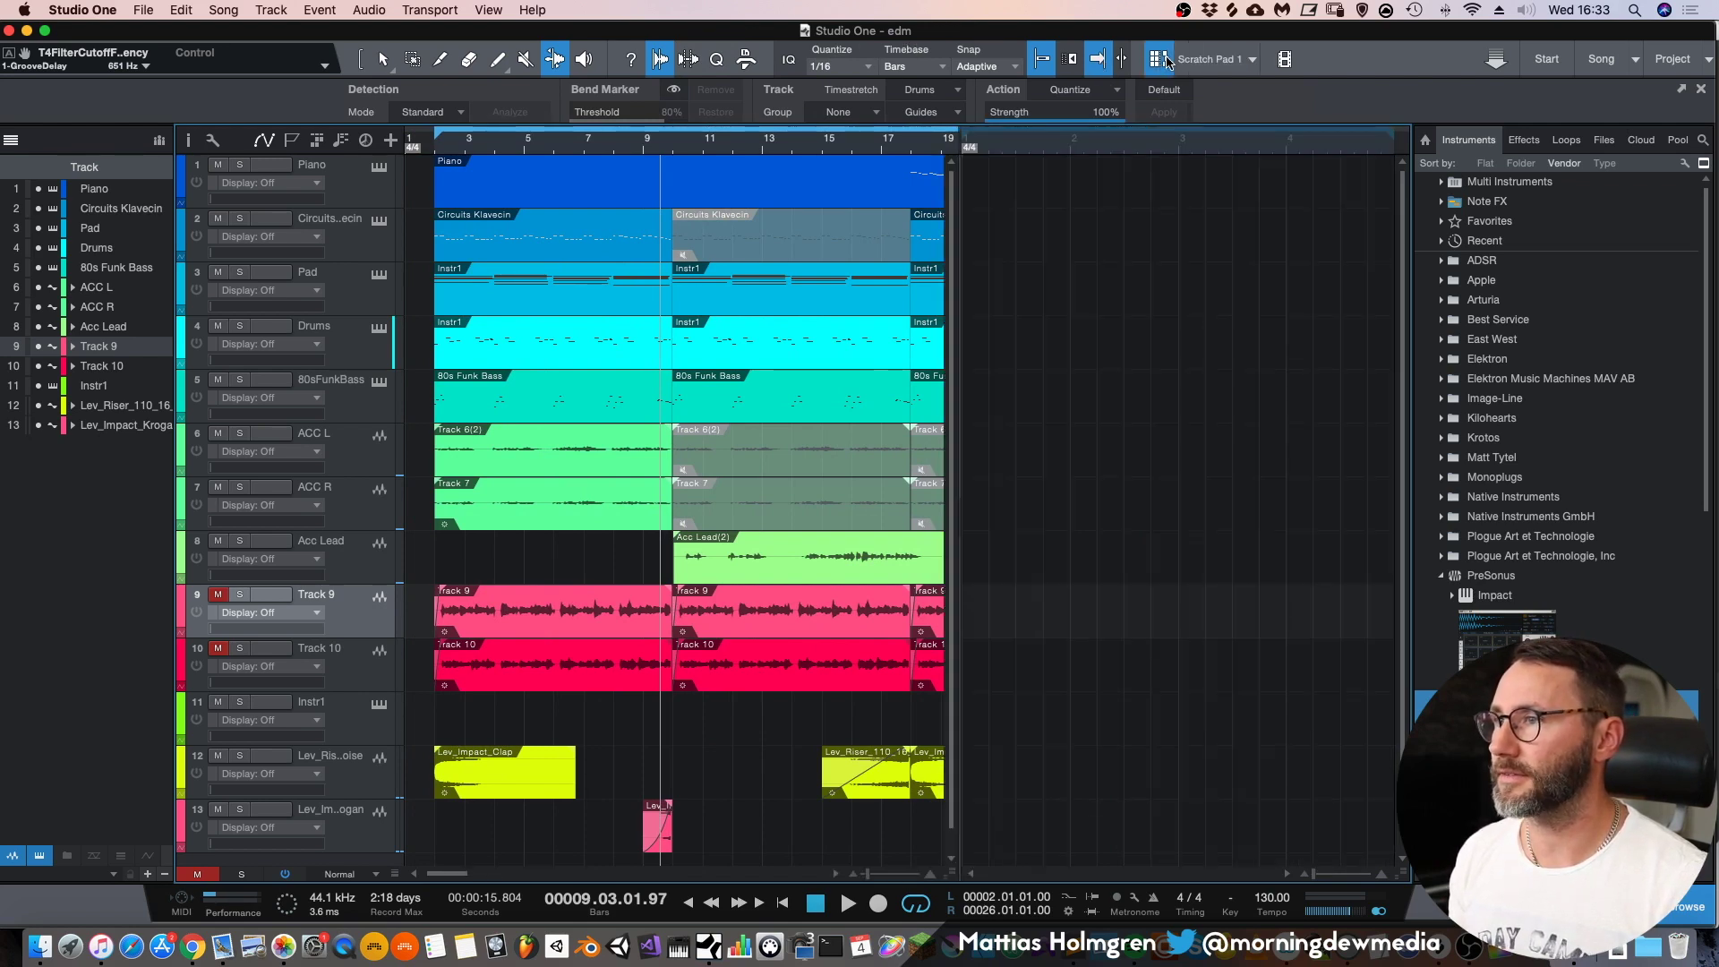
click(1163, 59)
click(1163, 59)
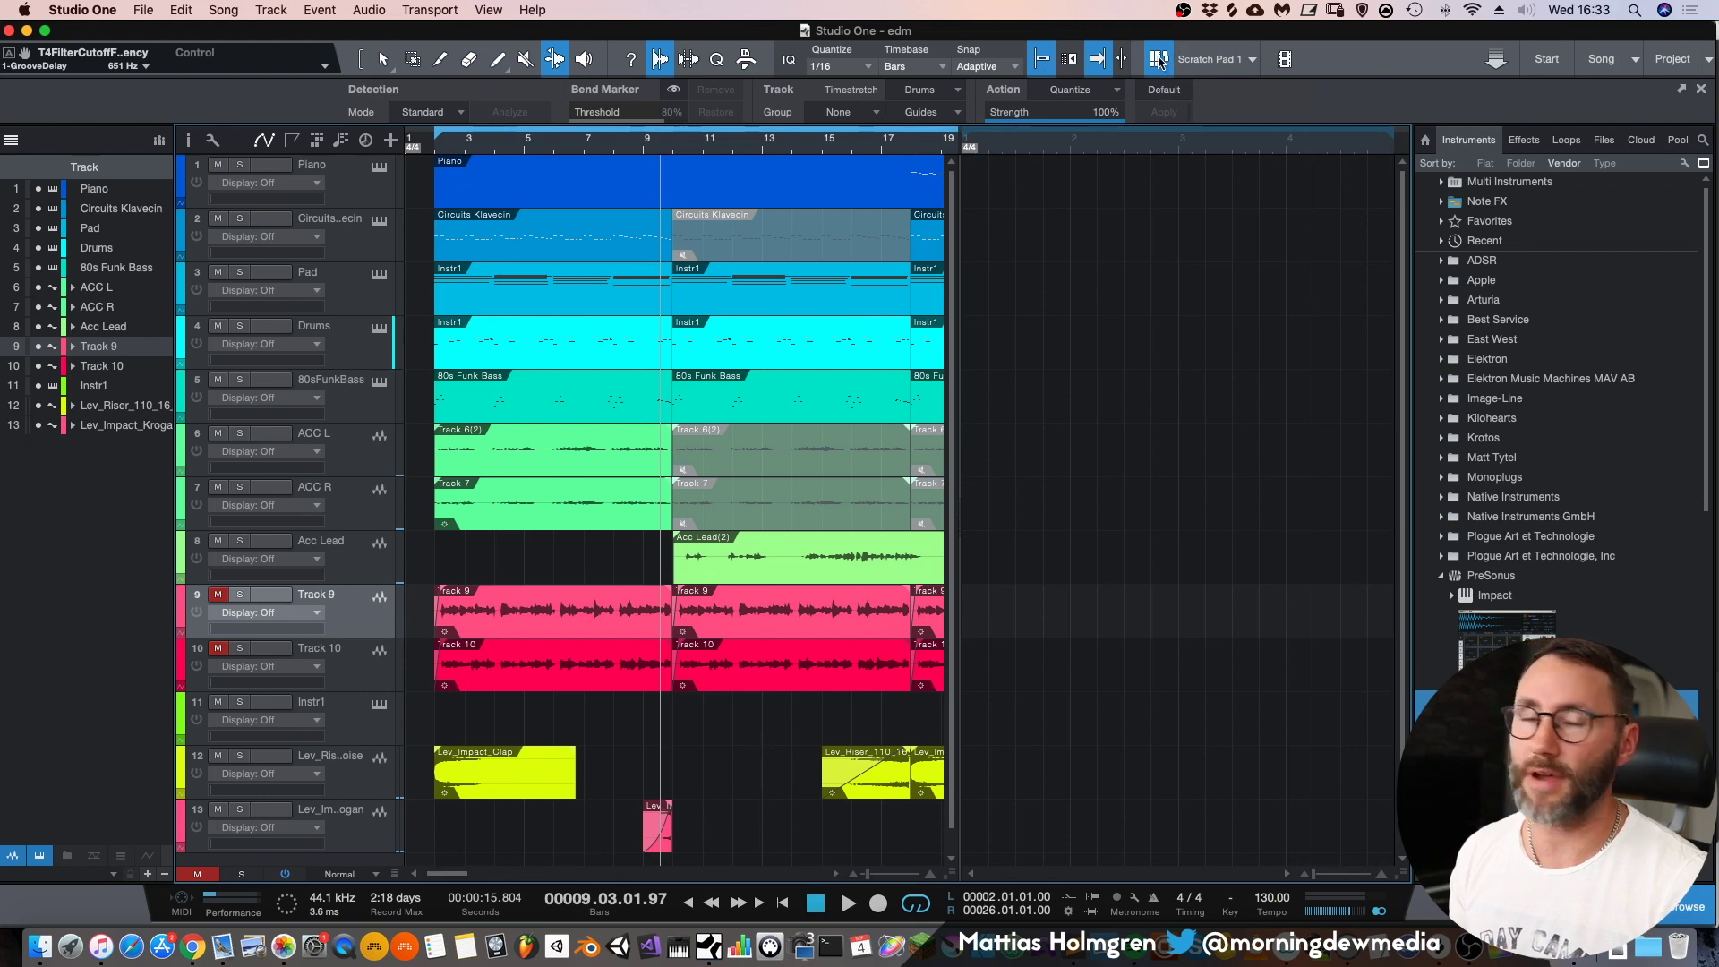
click(1162, 60)
- Return to the song start, open the video player, and play the video in sync with the song
key(Home)
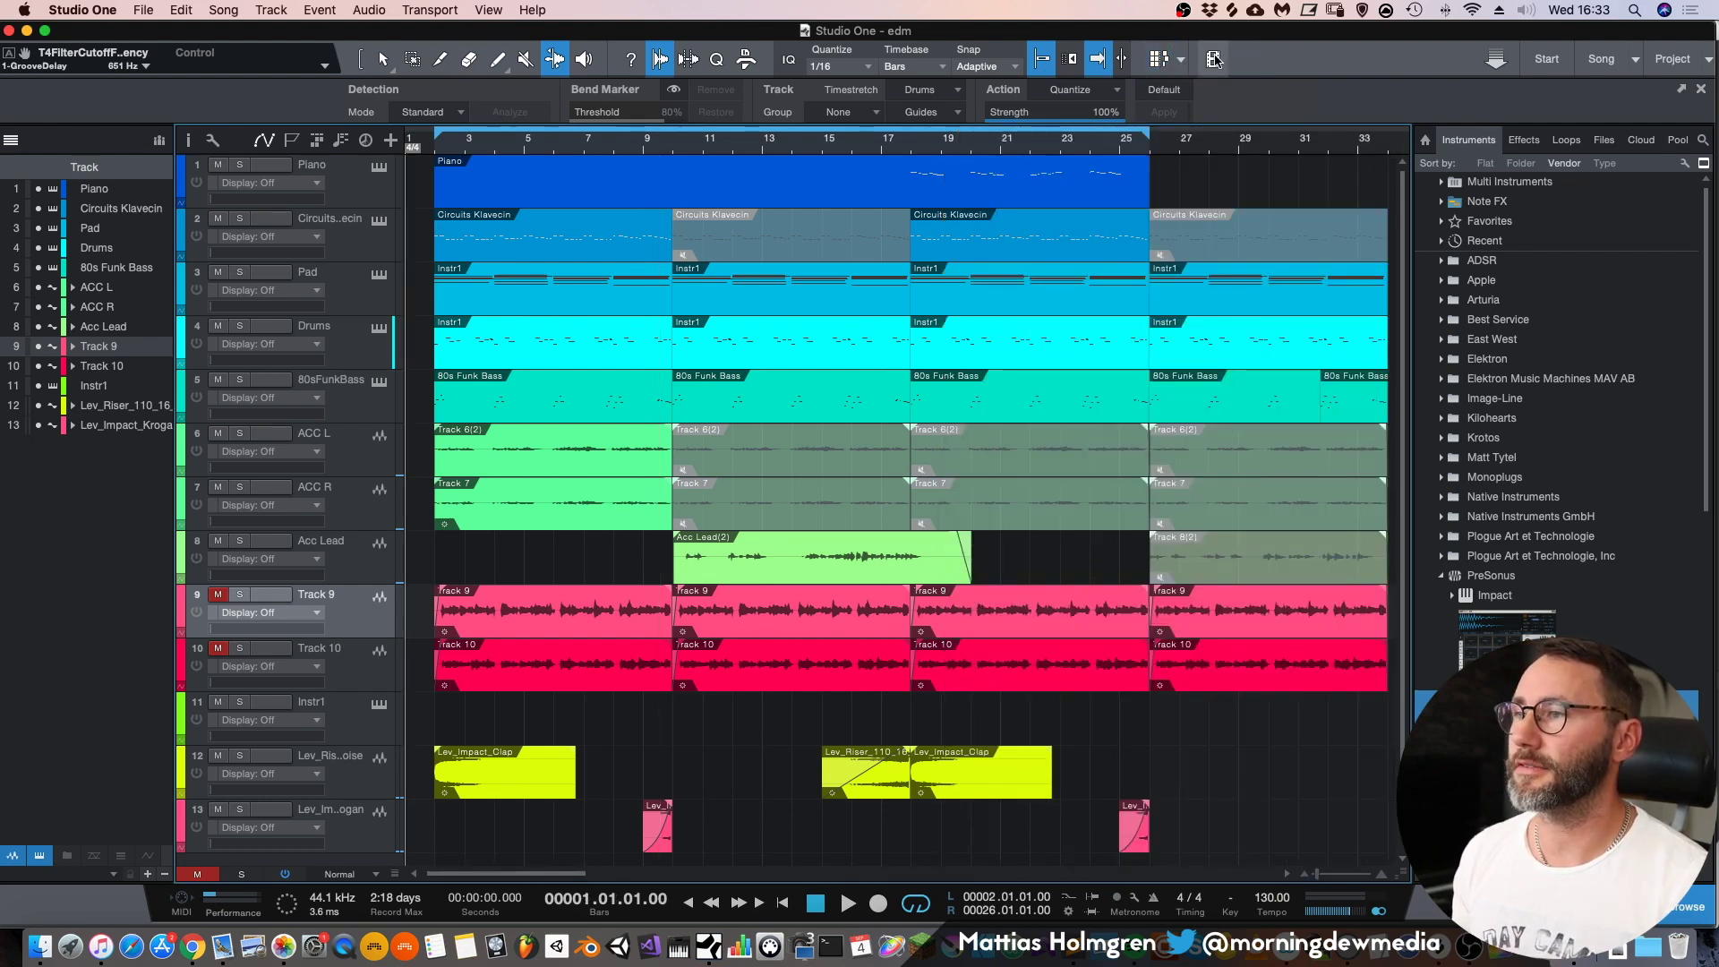
click(1216, 59)
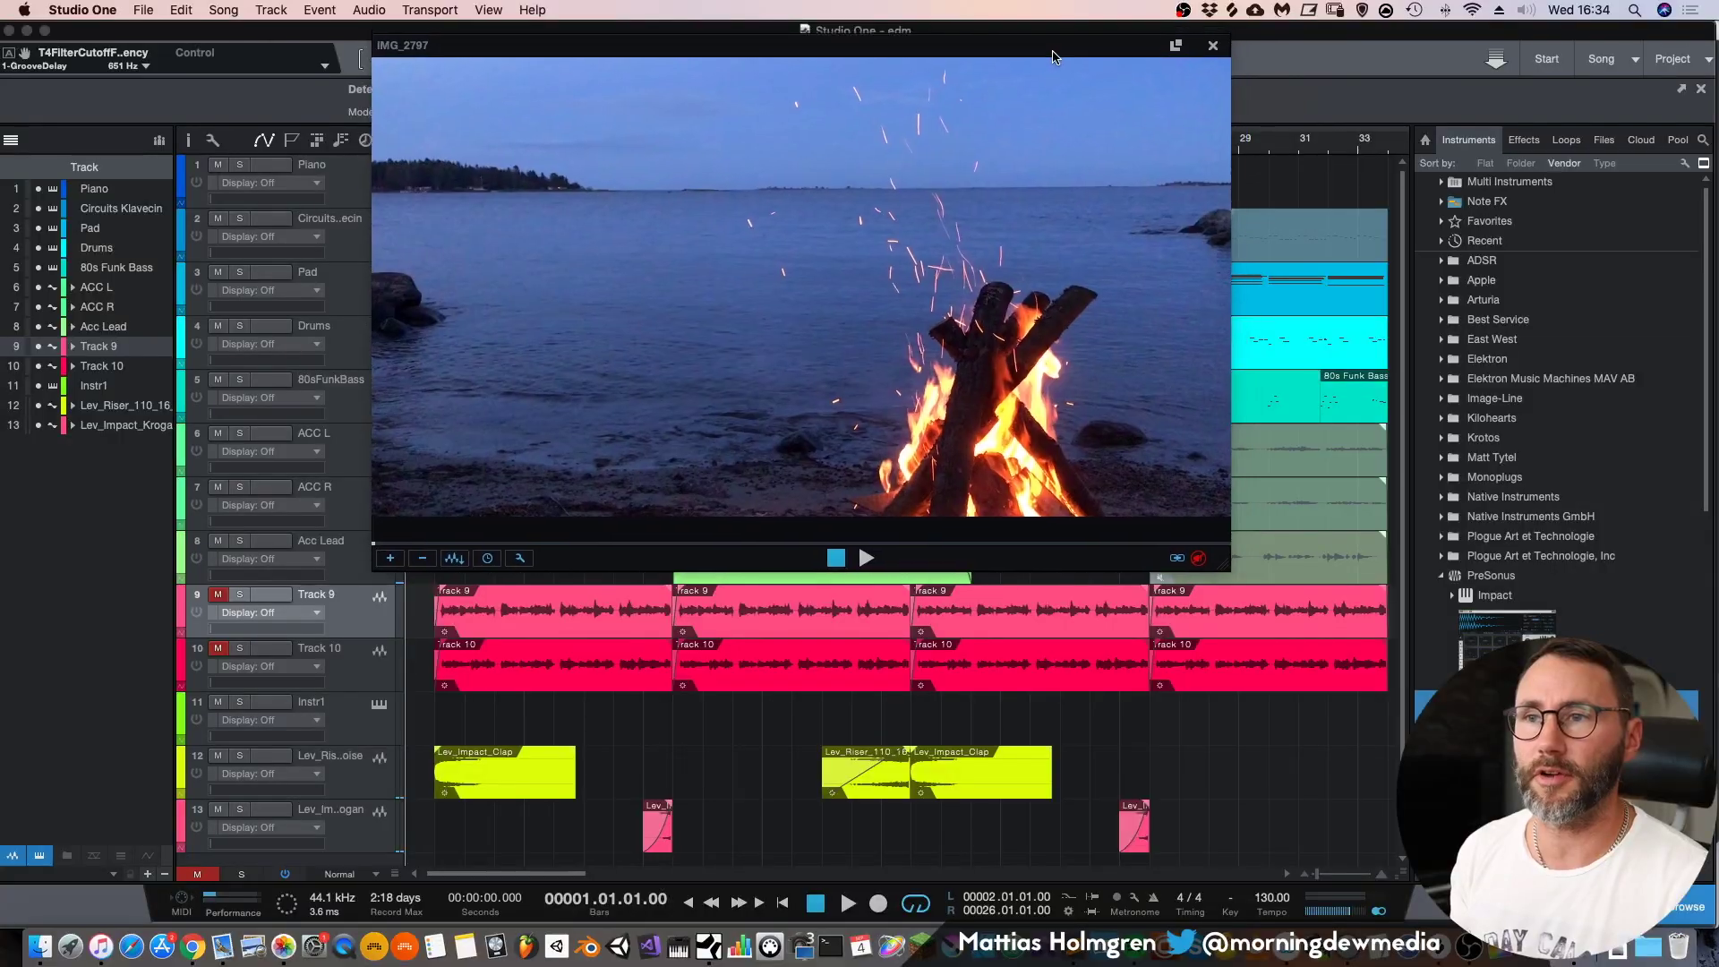
key(space)
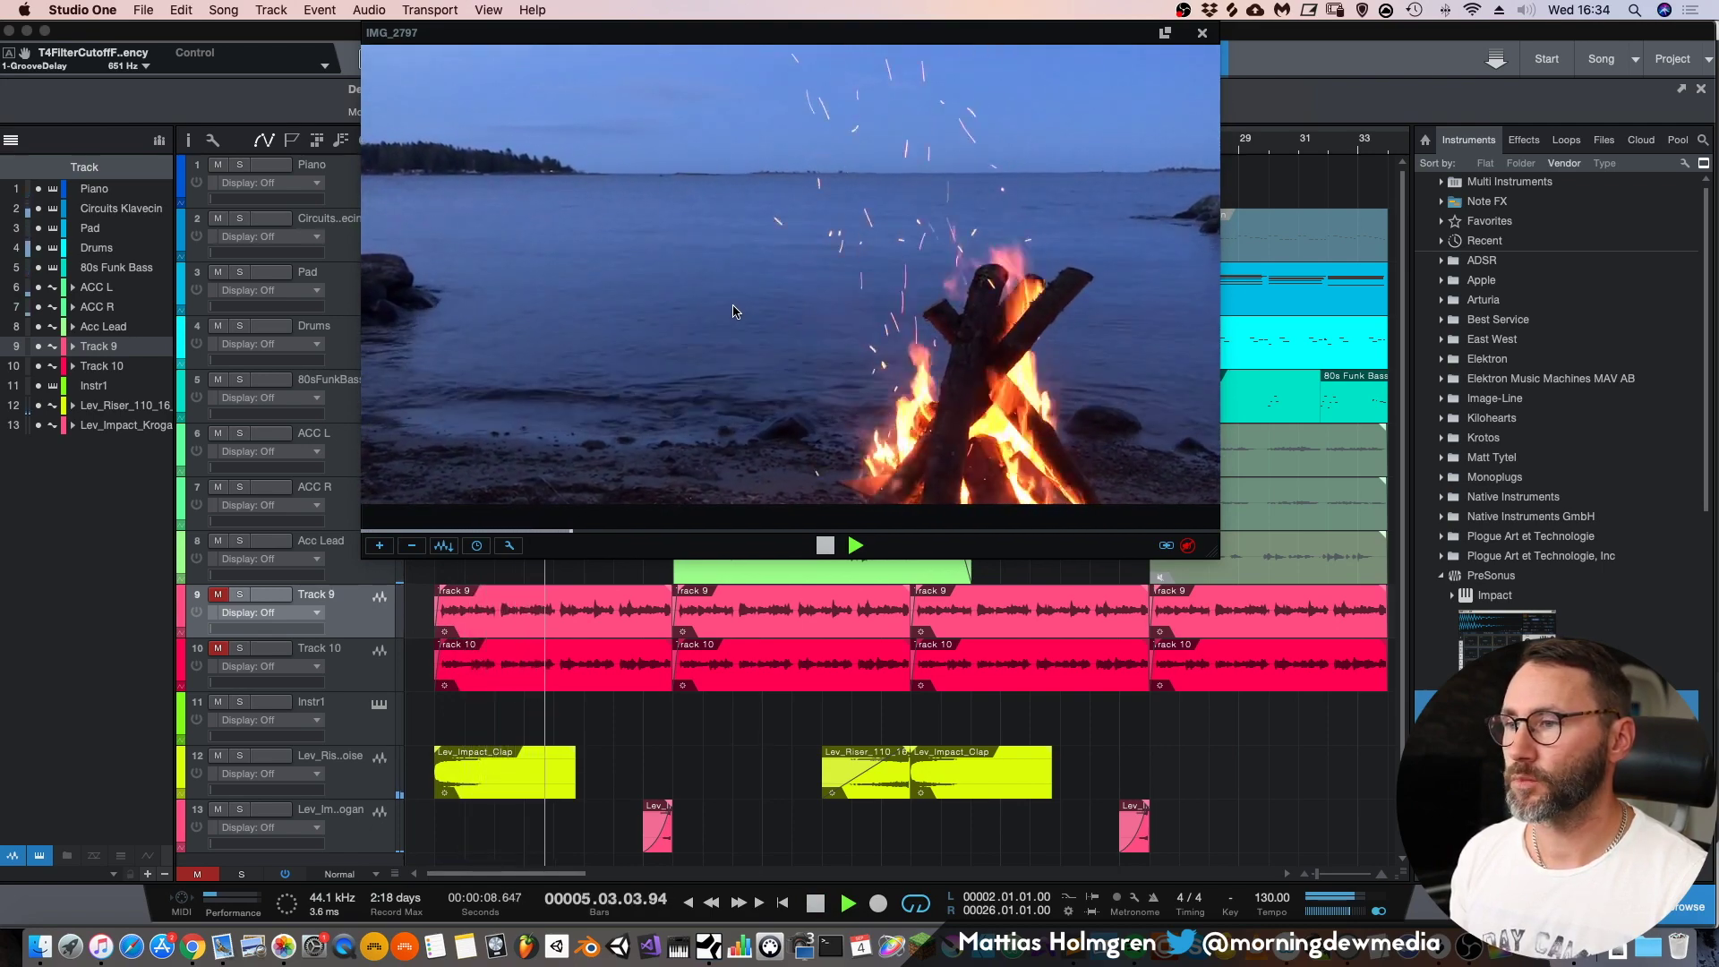
click(824, 545)
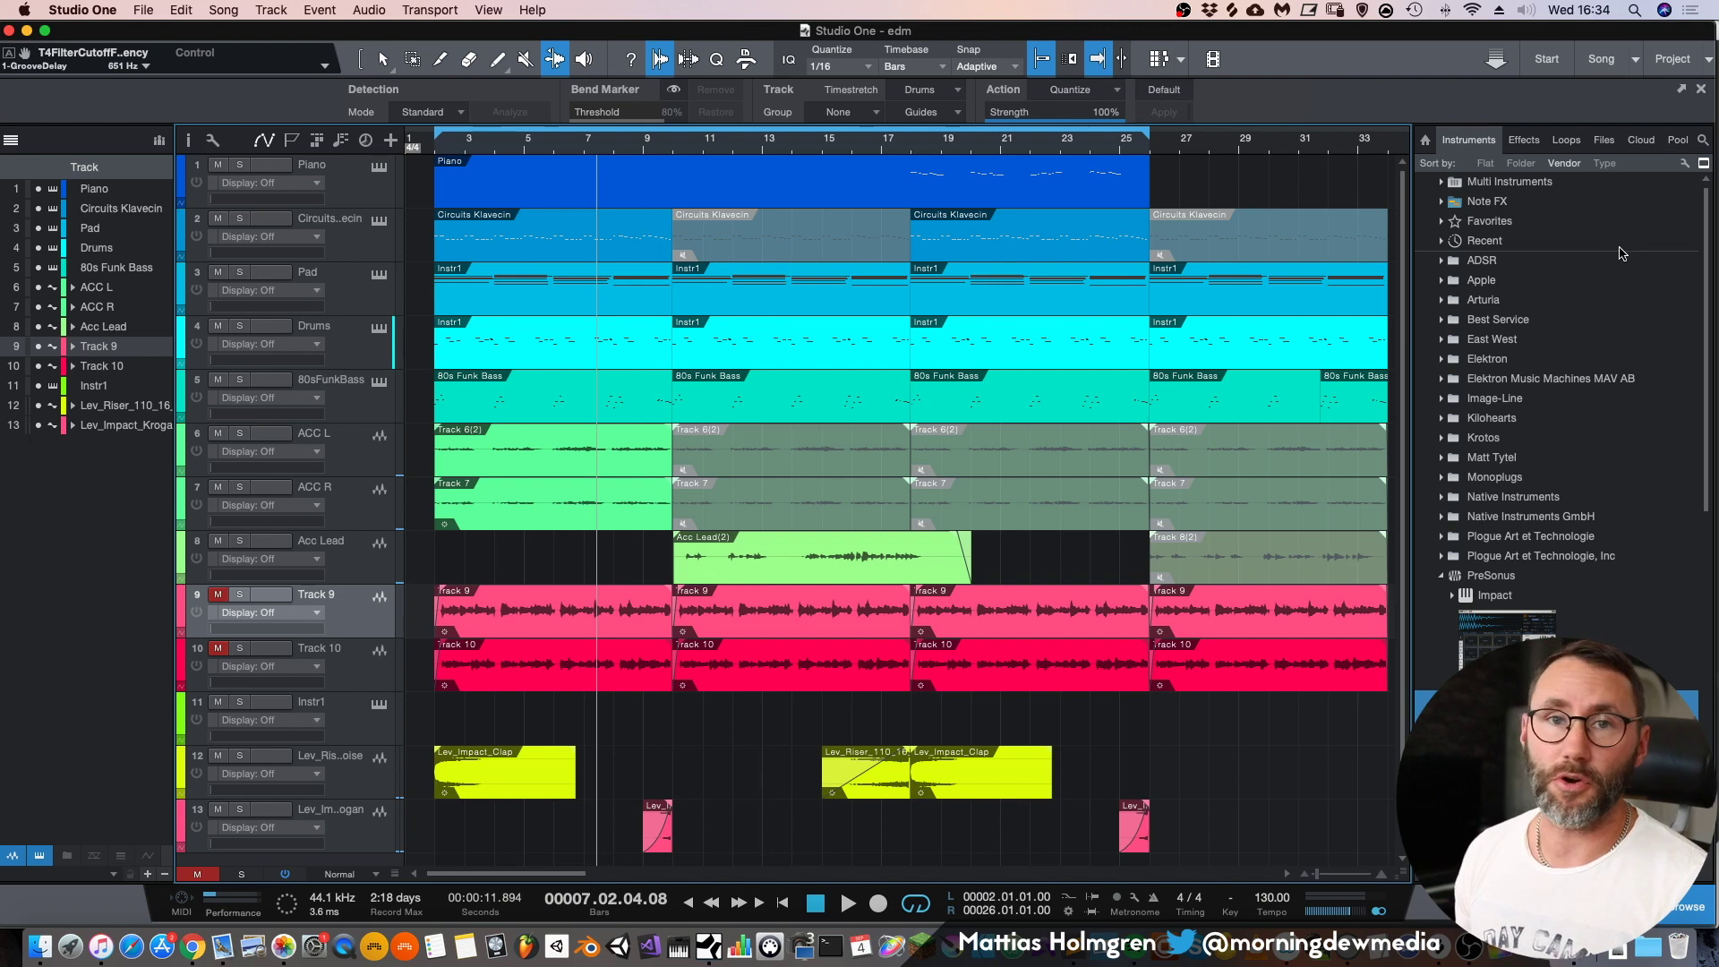
- Show the browser's home page and view the pool of files used in the song
click(1425, 141)
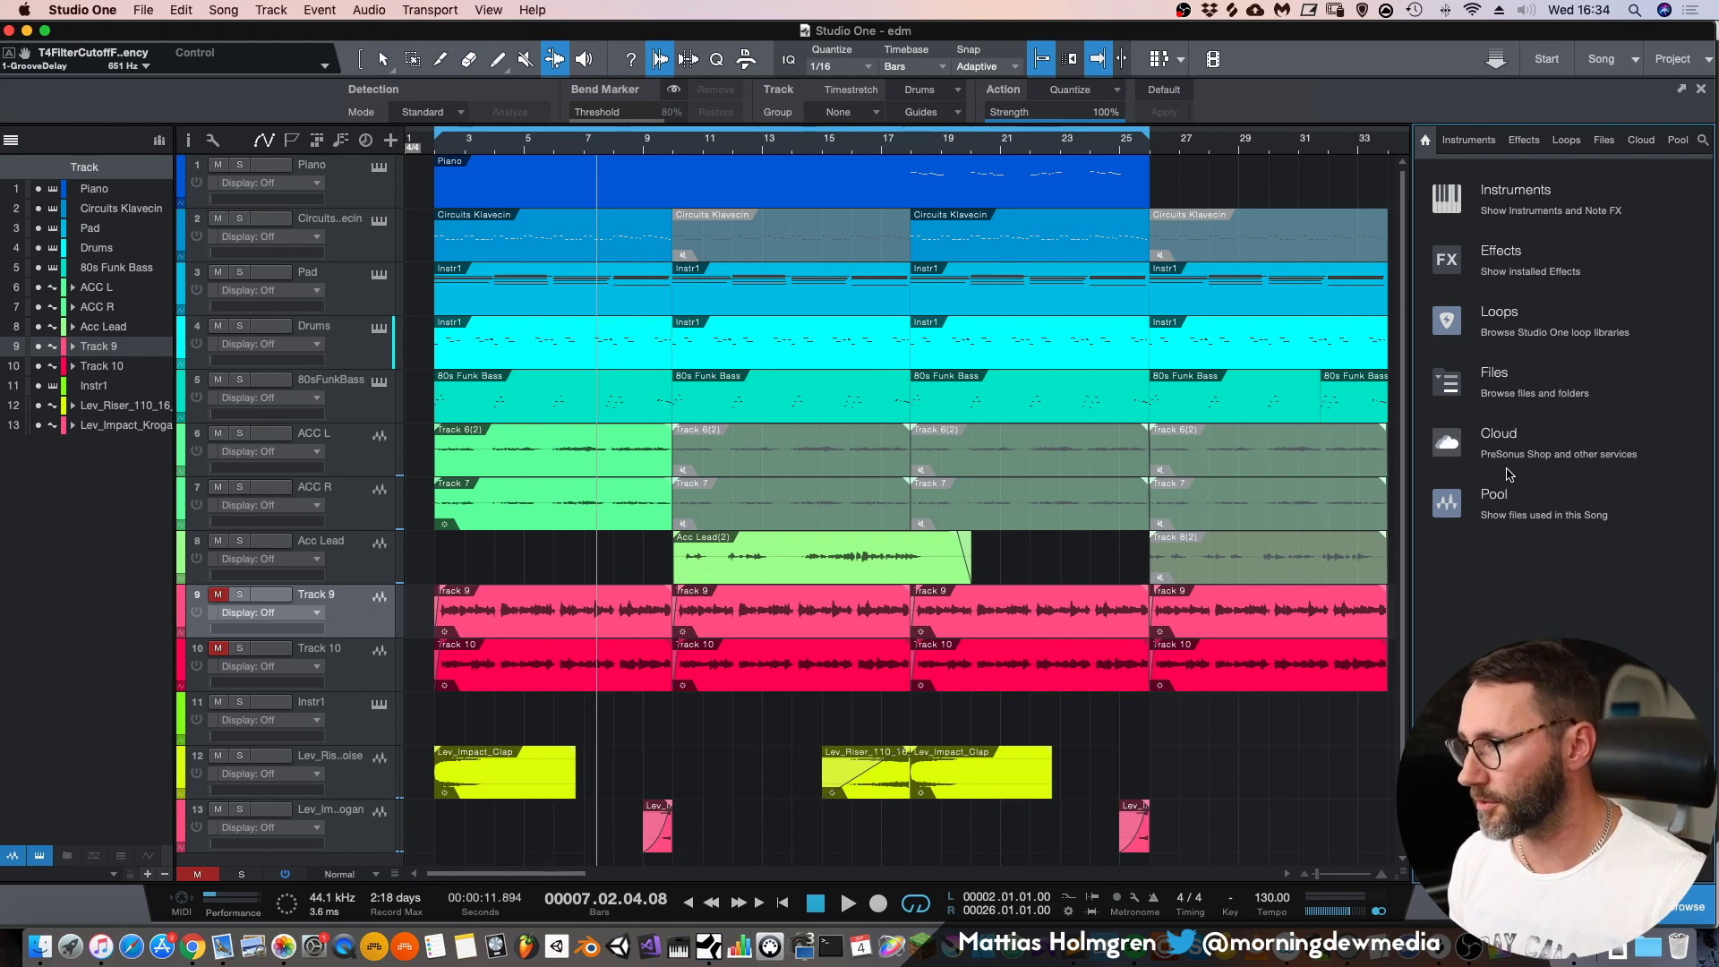
click(1494, 496)
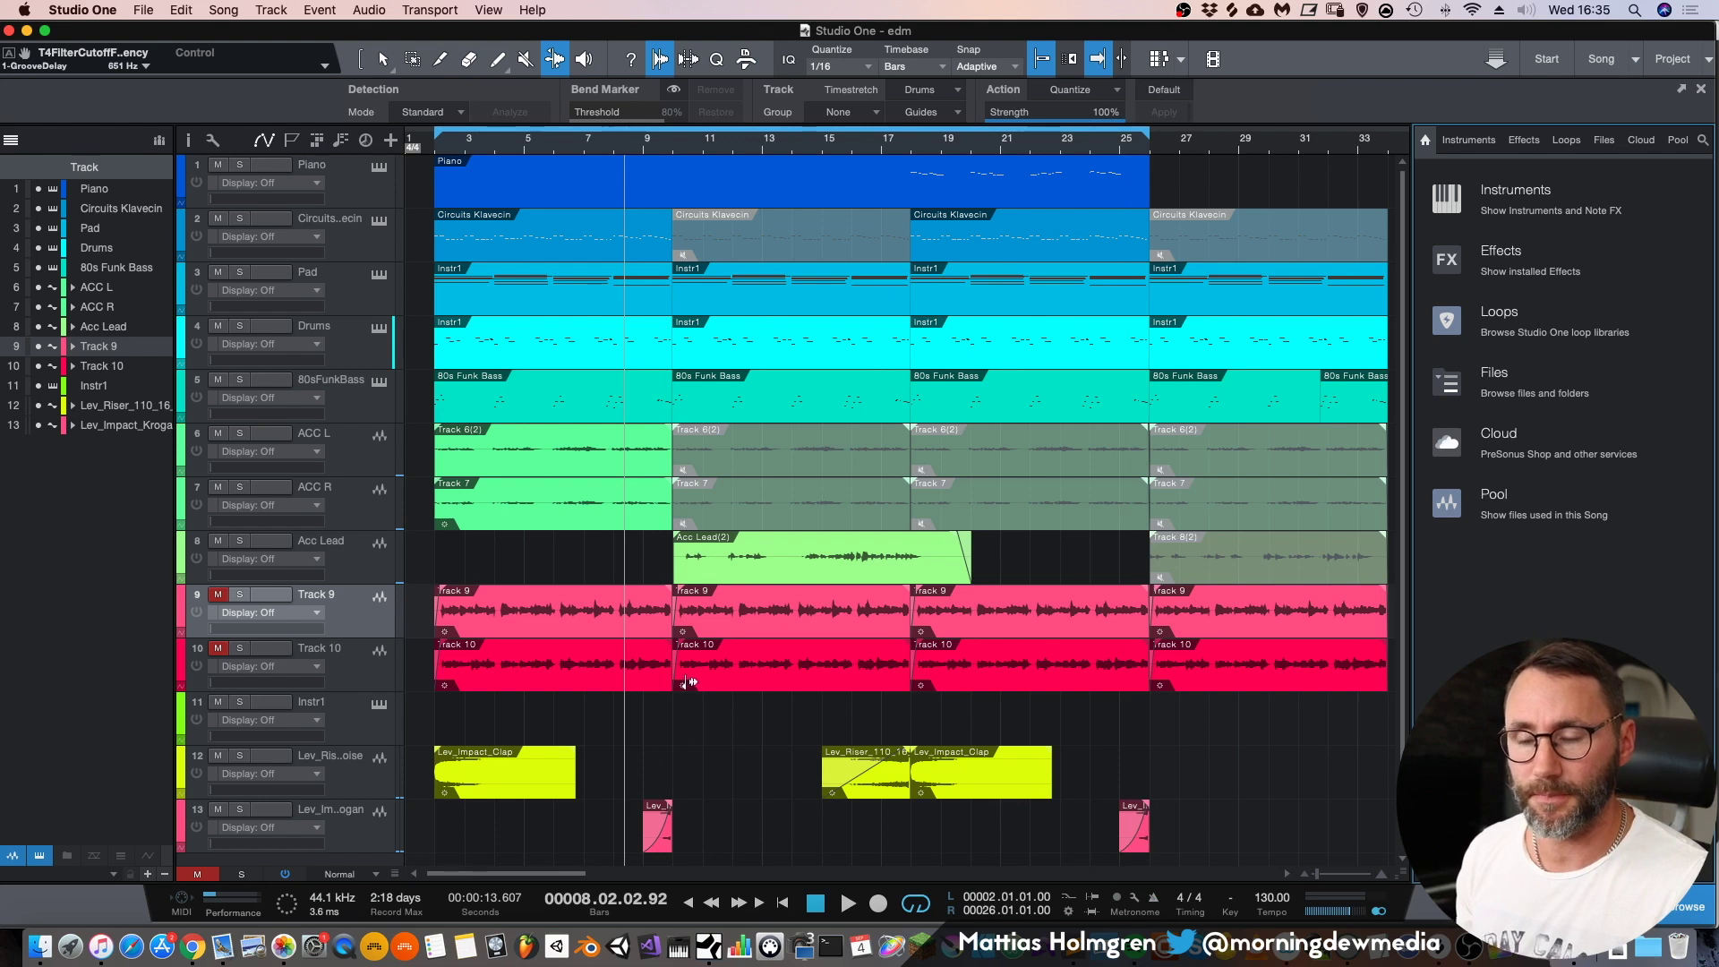
- Open the Performance Monitor to check the CPU, disc and cache usage, and close it
click(230, 902)
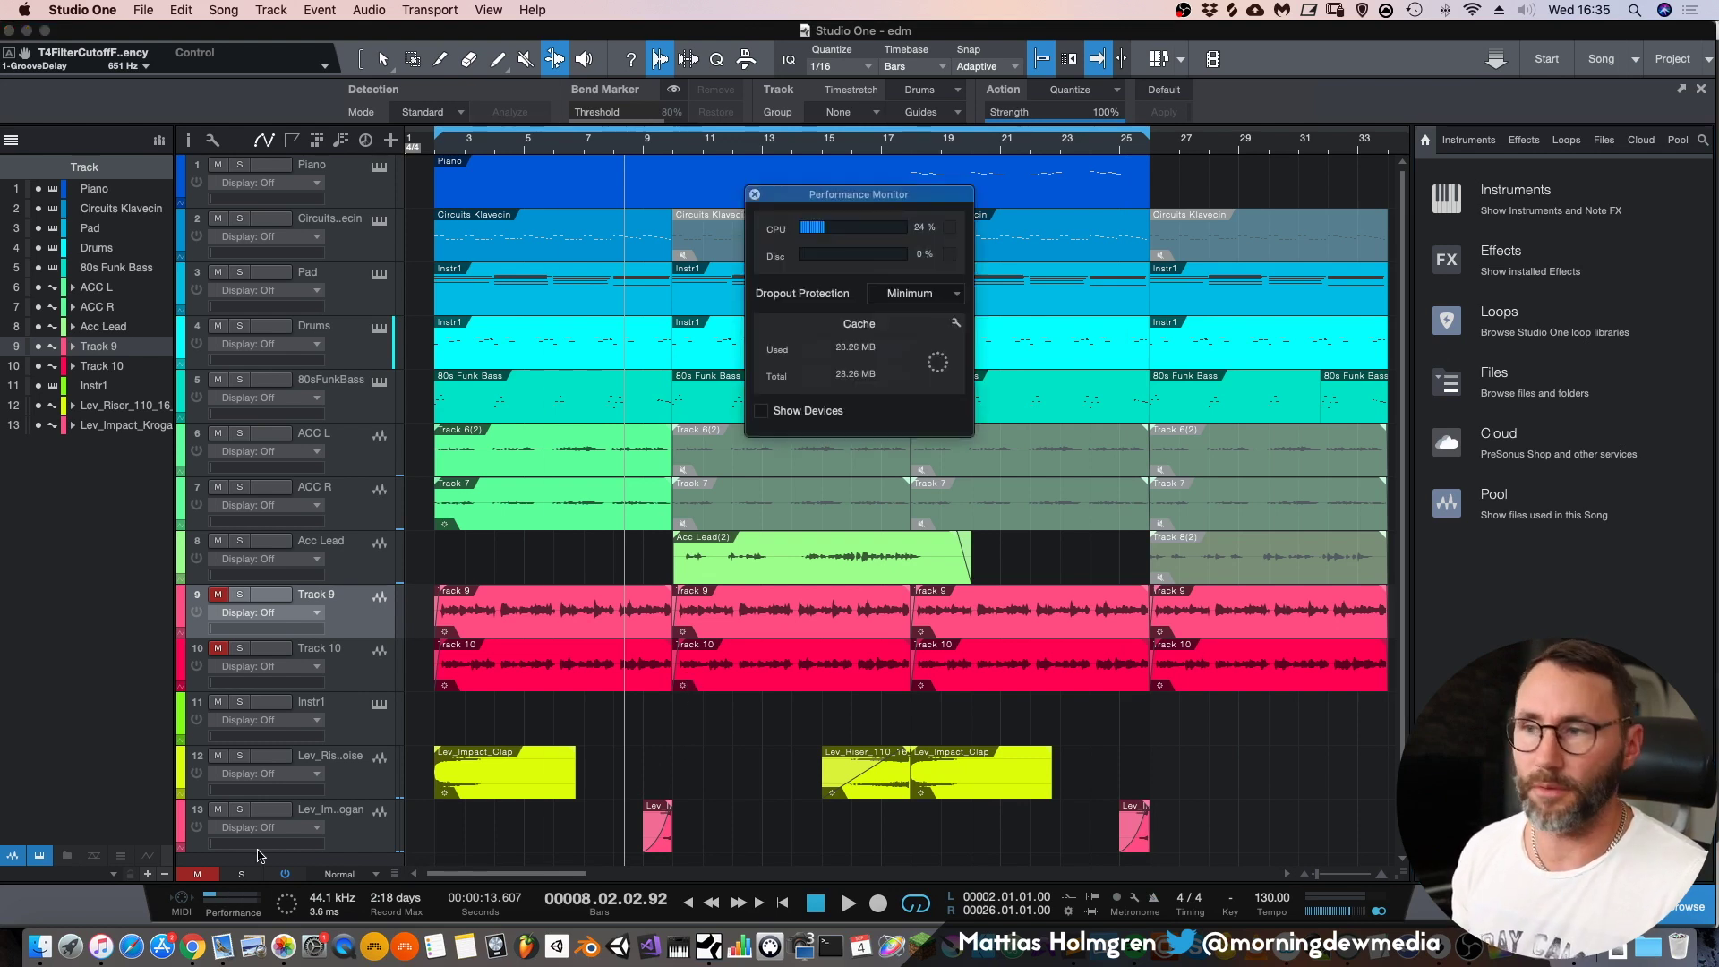
drag(878, 199, 901, 186)
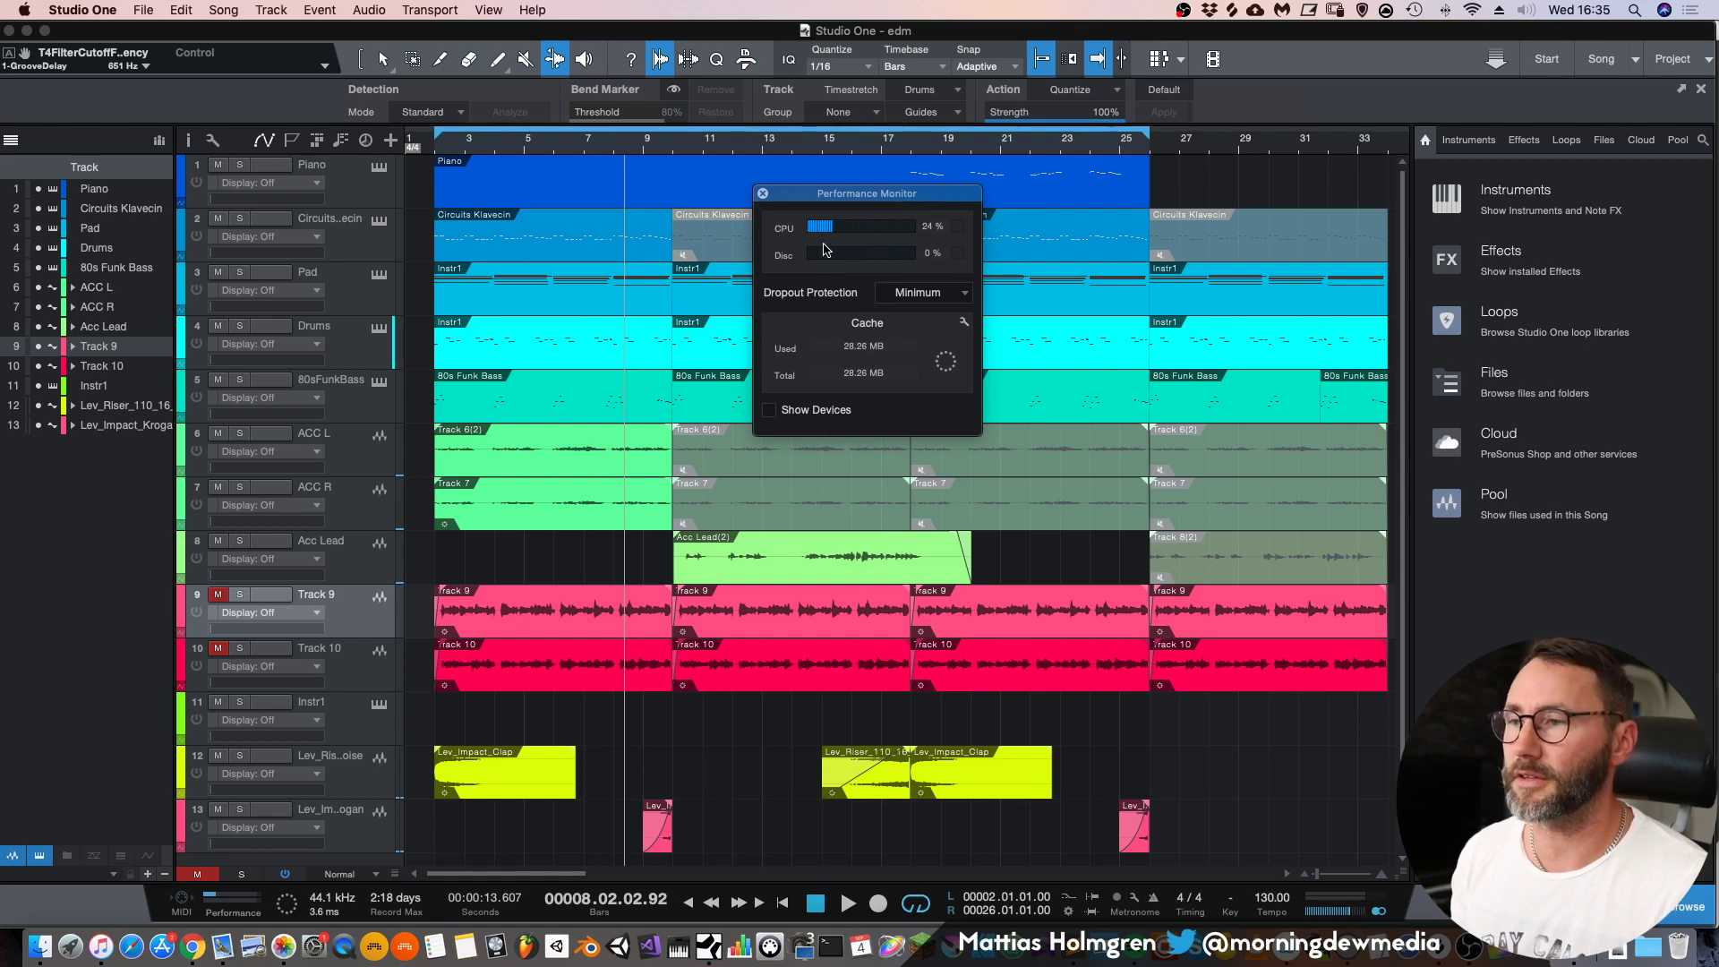
click(762, 194)
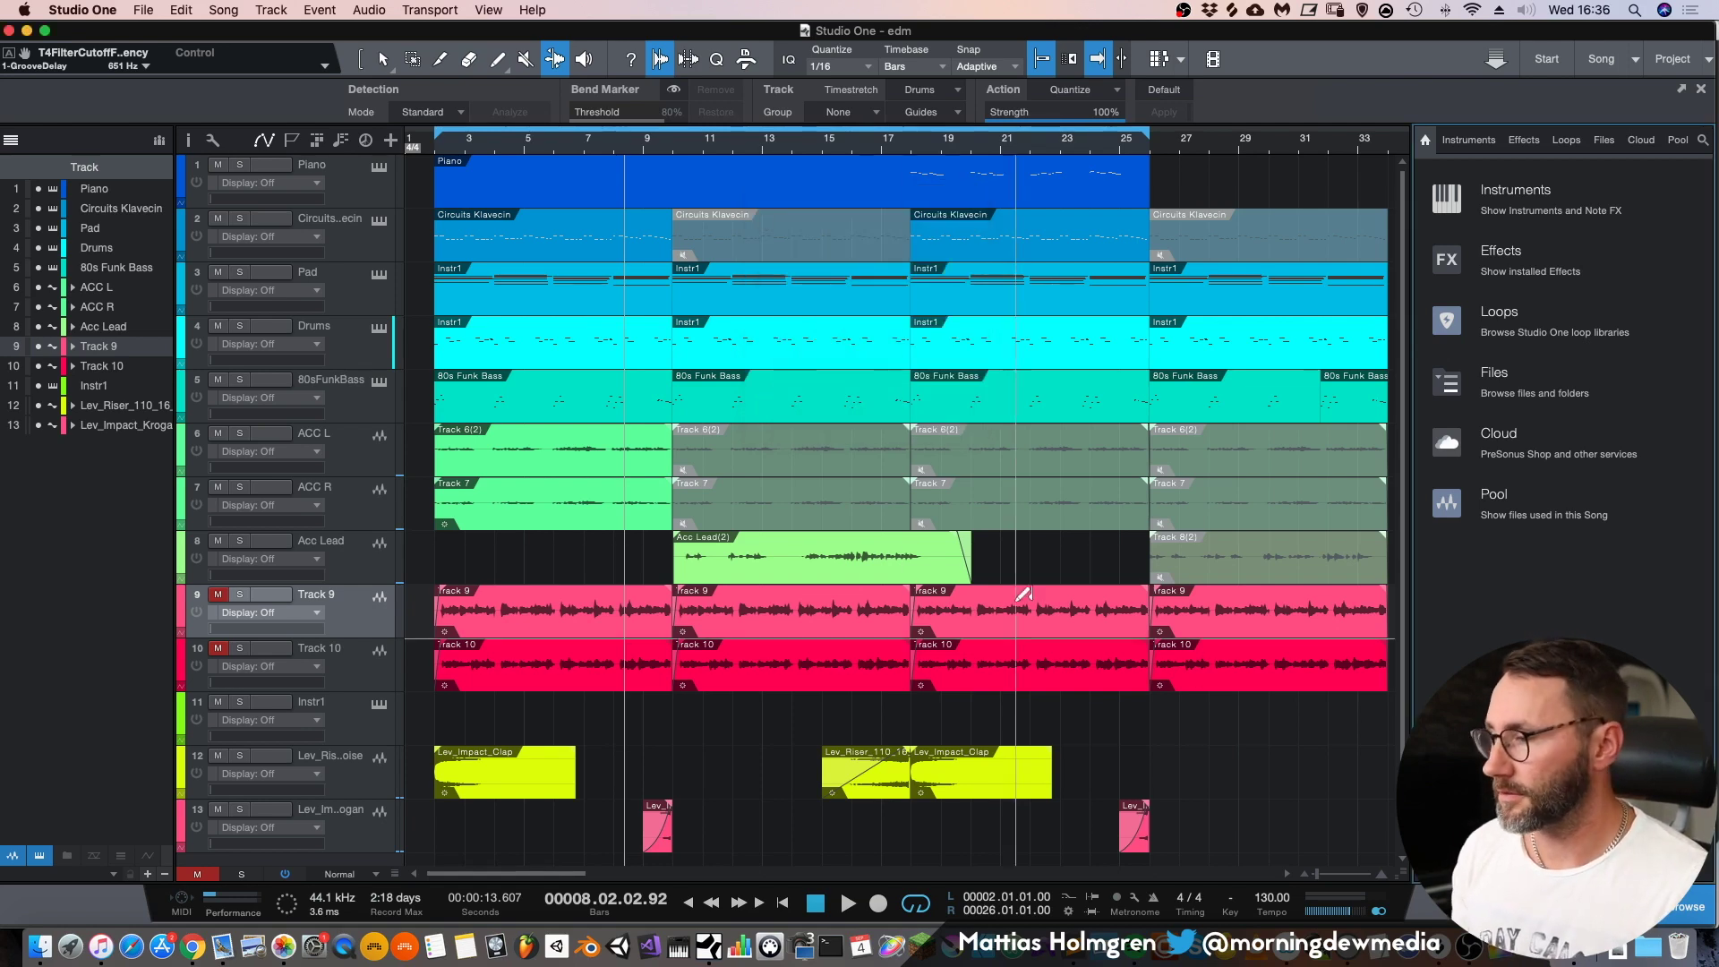
- Hide the browser, and show and hide the note editor for the Circuits Klavecin part
key(F5)
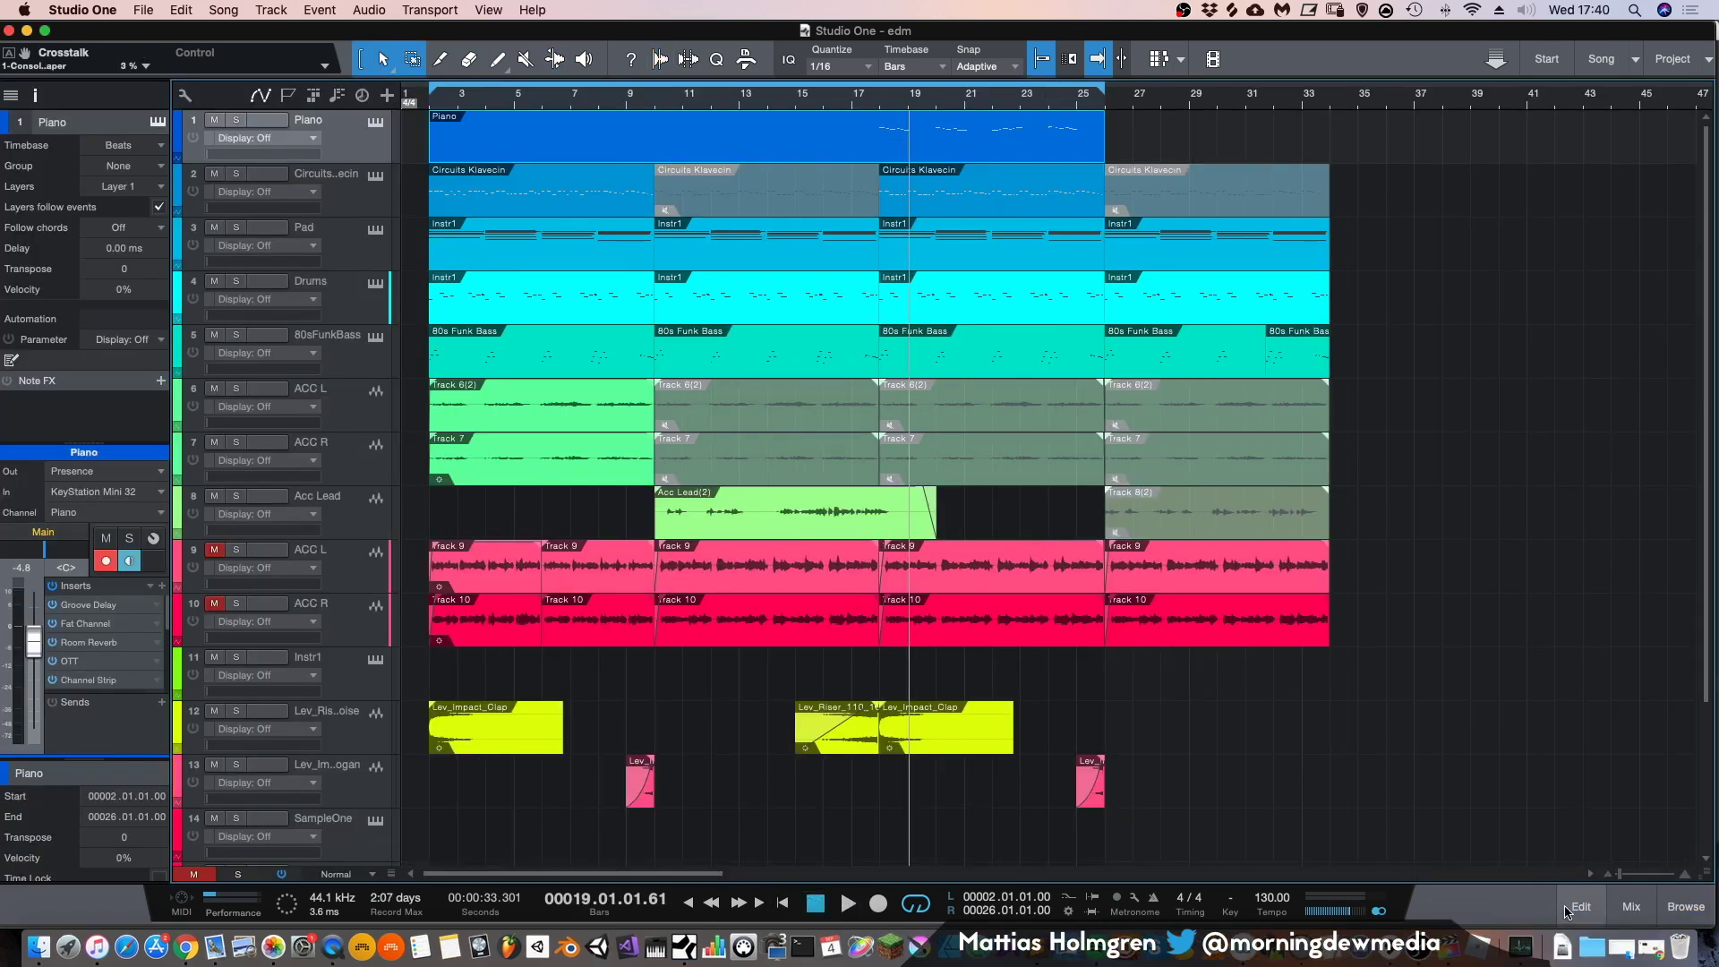
click(1576, 907)
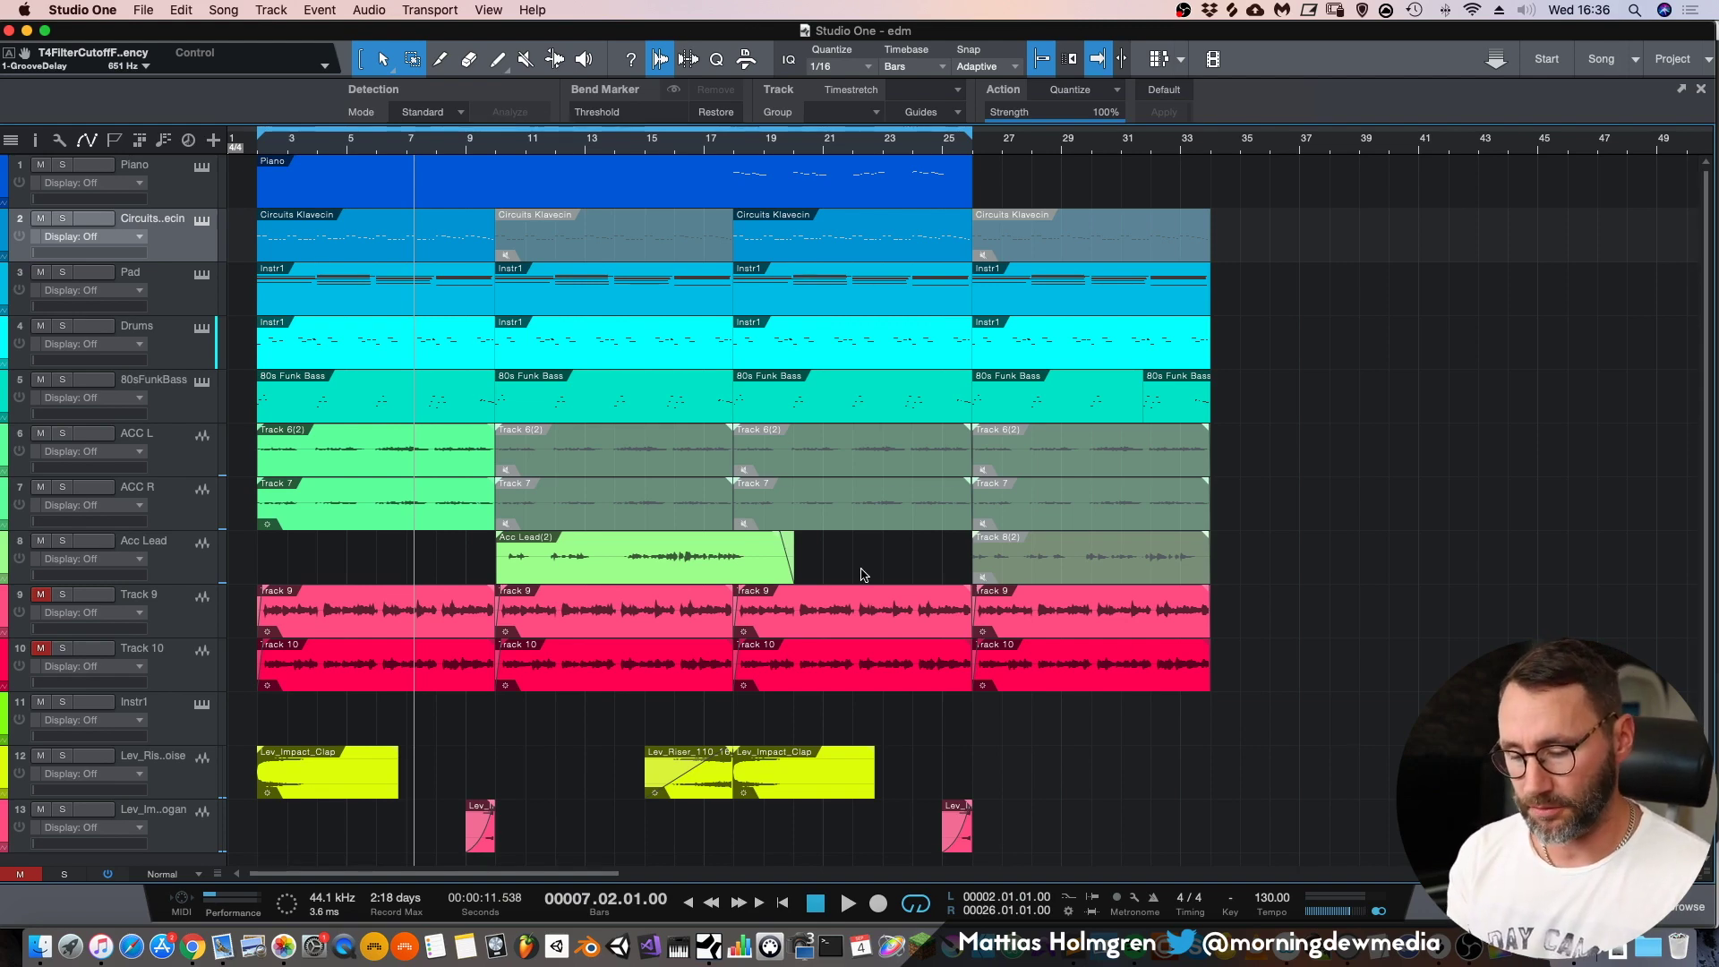
key(F2)
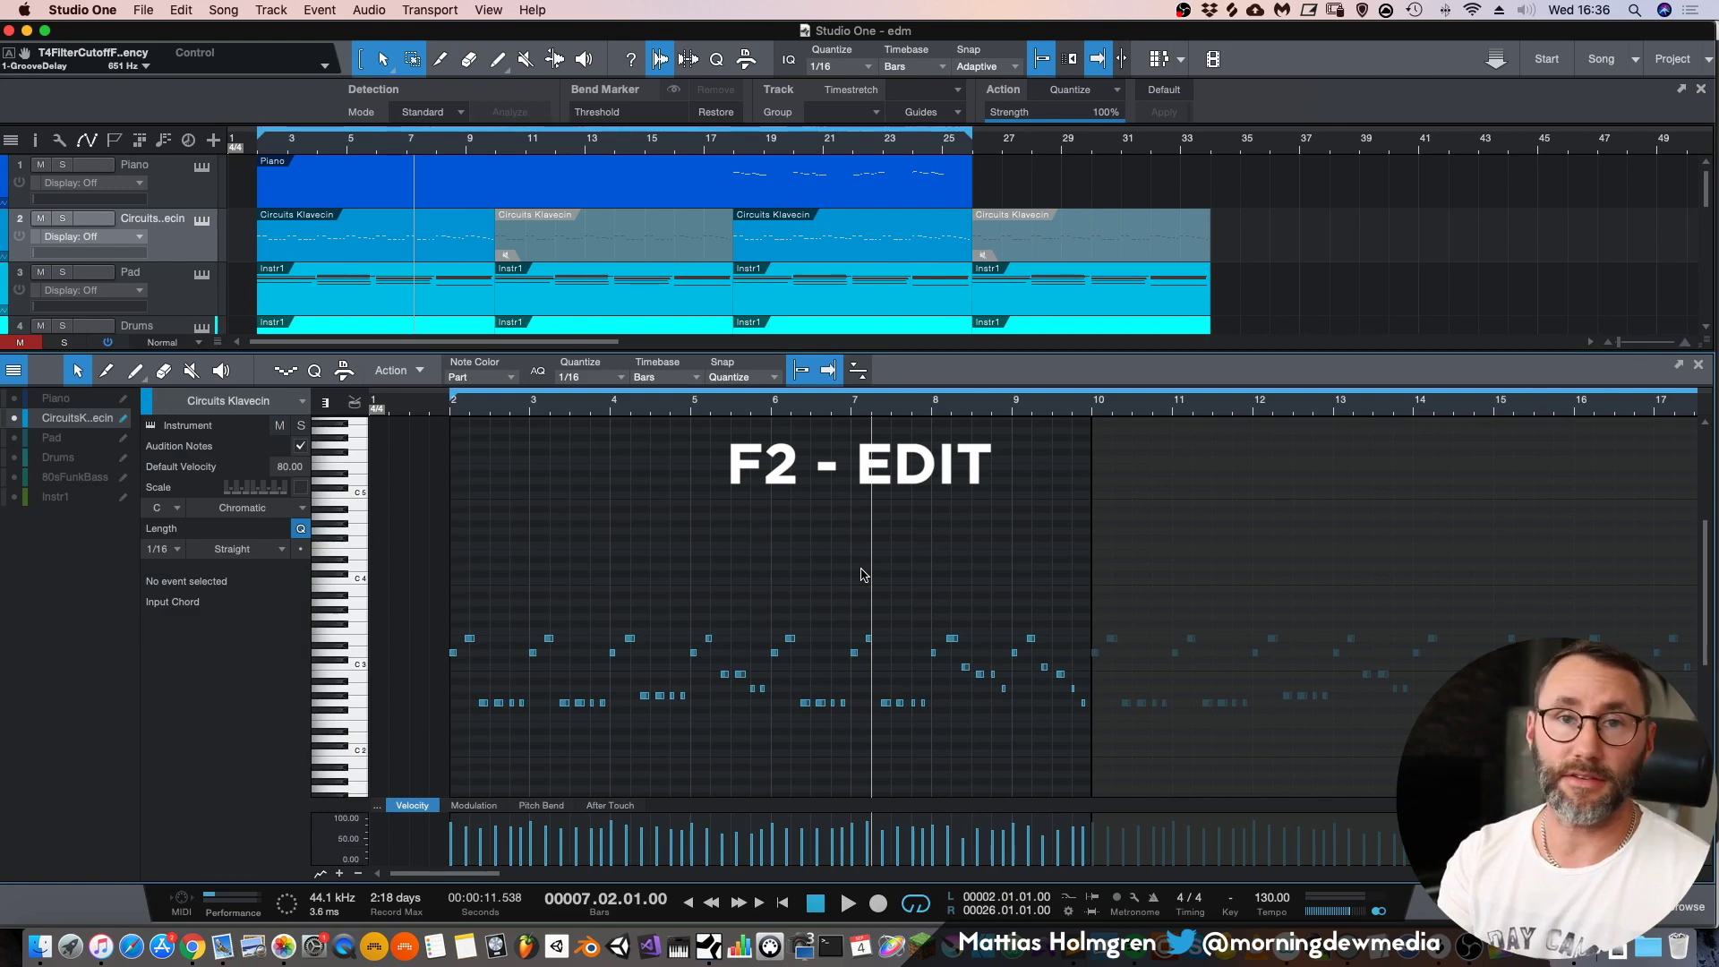
key(F2)
- Show and hide the mixer and the track inspector
key(F3)
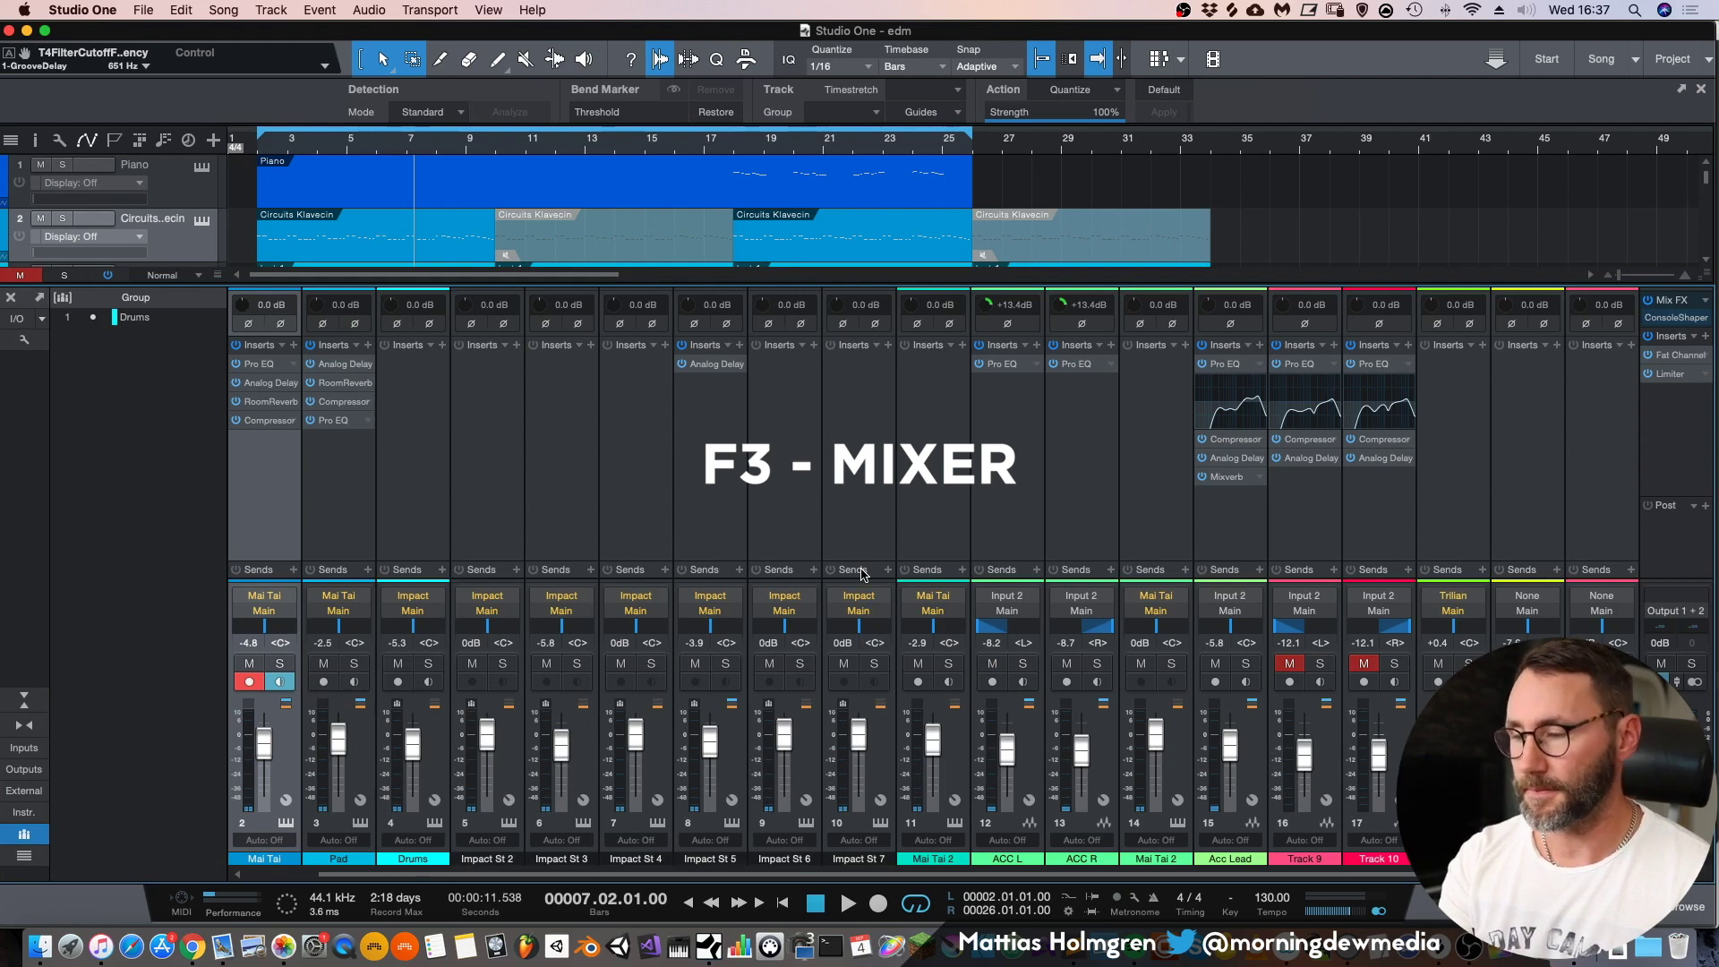
key(F3)
key(F4)
key(F4)
key(F4)
- Show the browser and look through its instruments, effects and loops pages
key(F5)
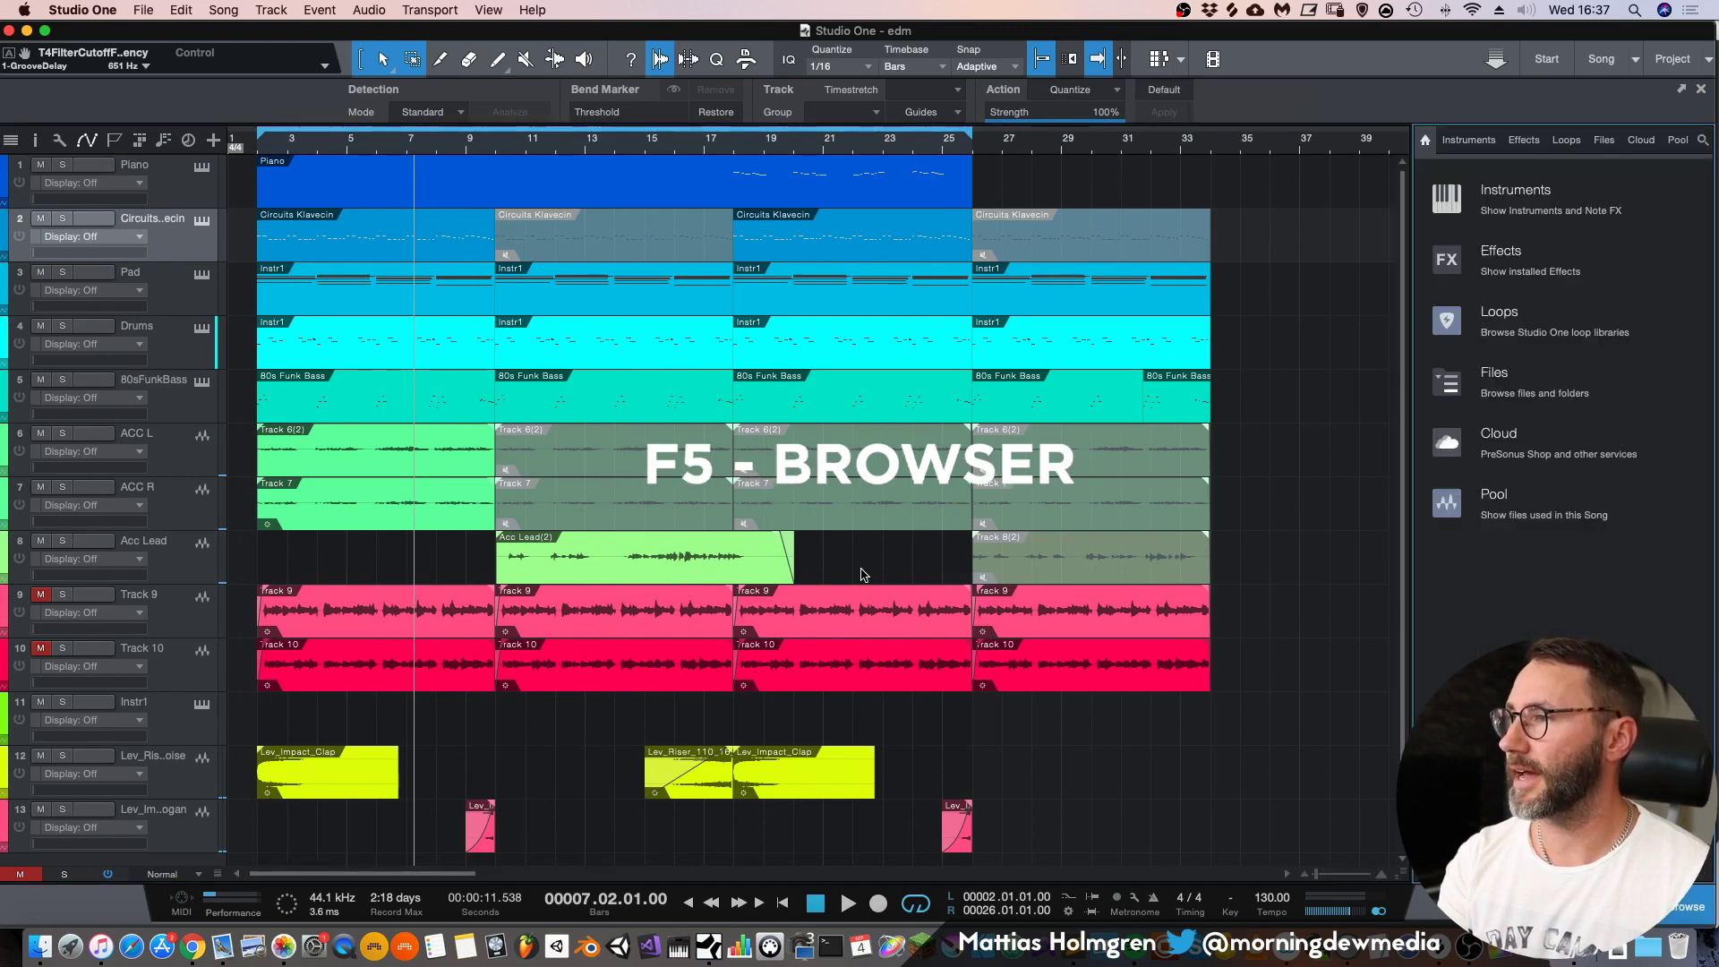
key(F5)
key(F5)
key(F7)
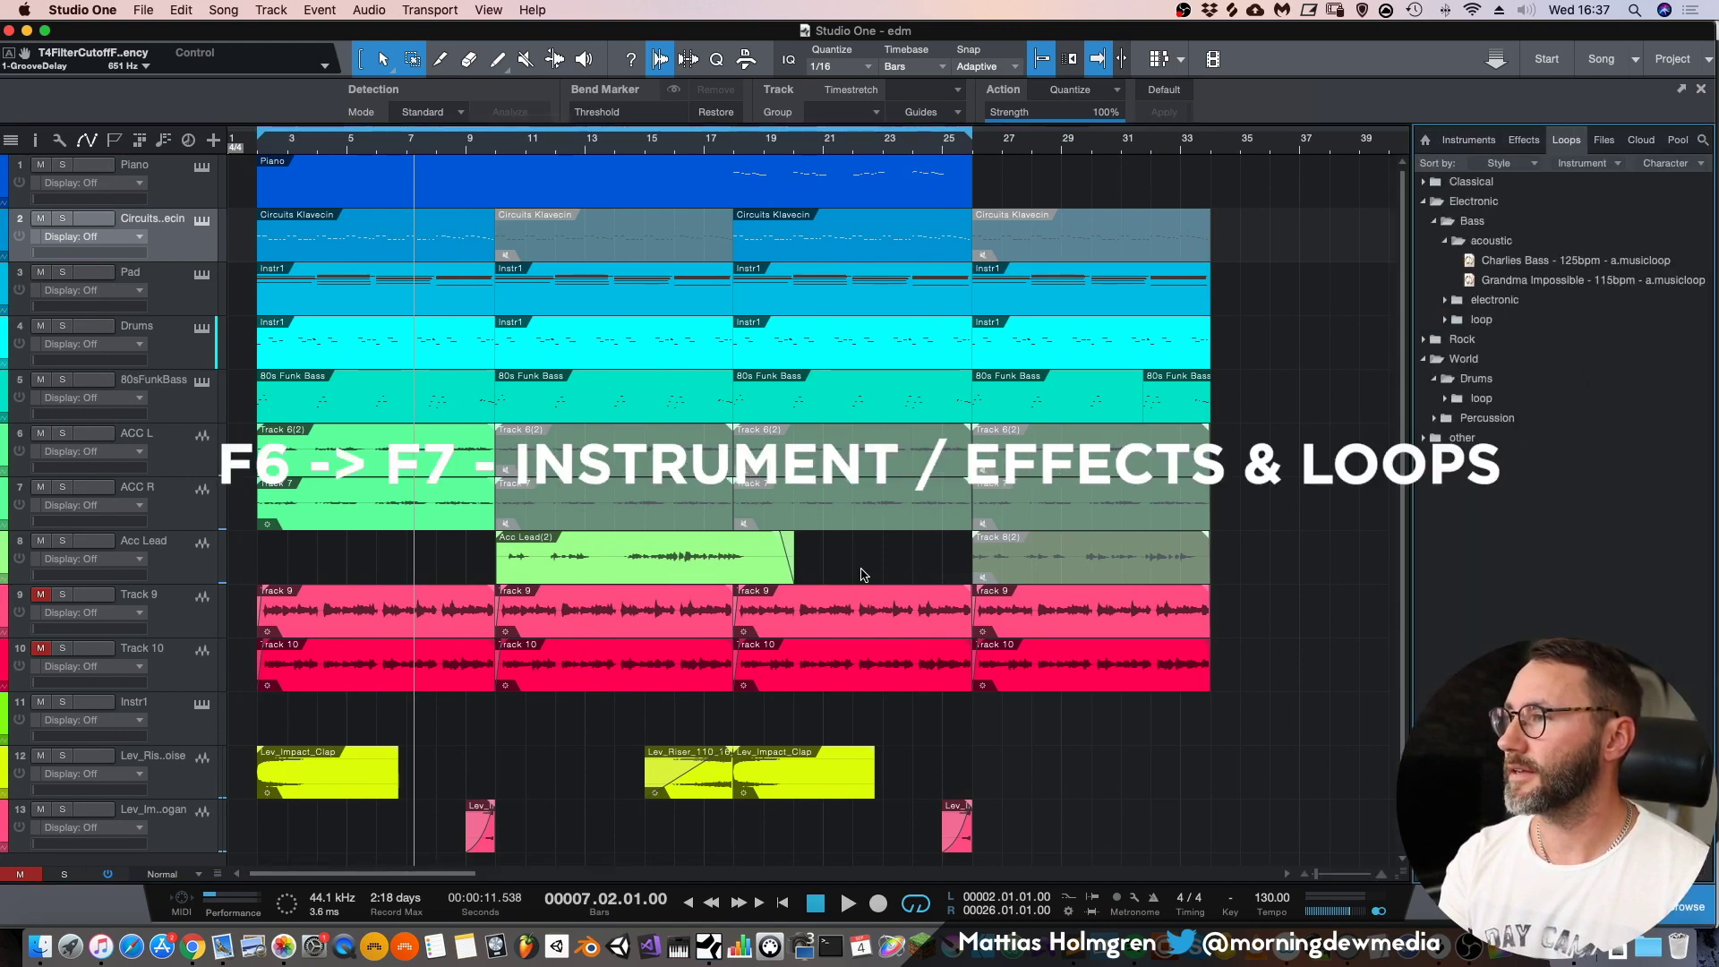
key(F5)
key(F6)
key(F7)
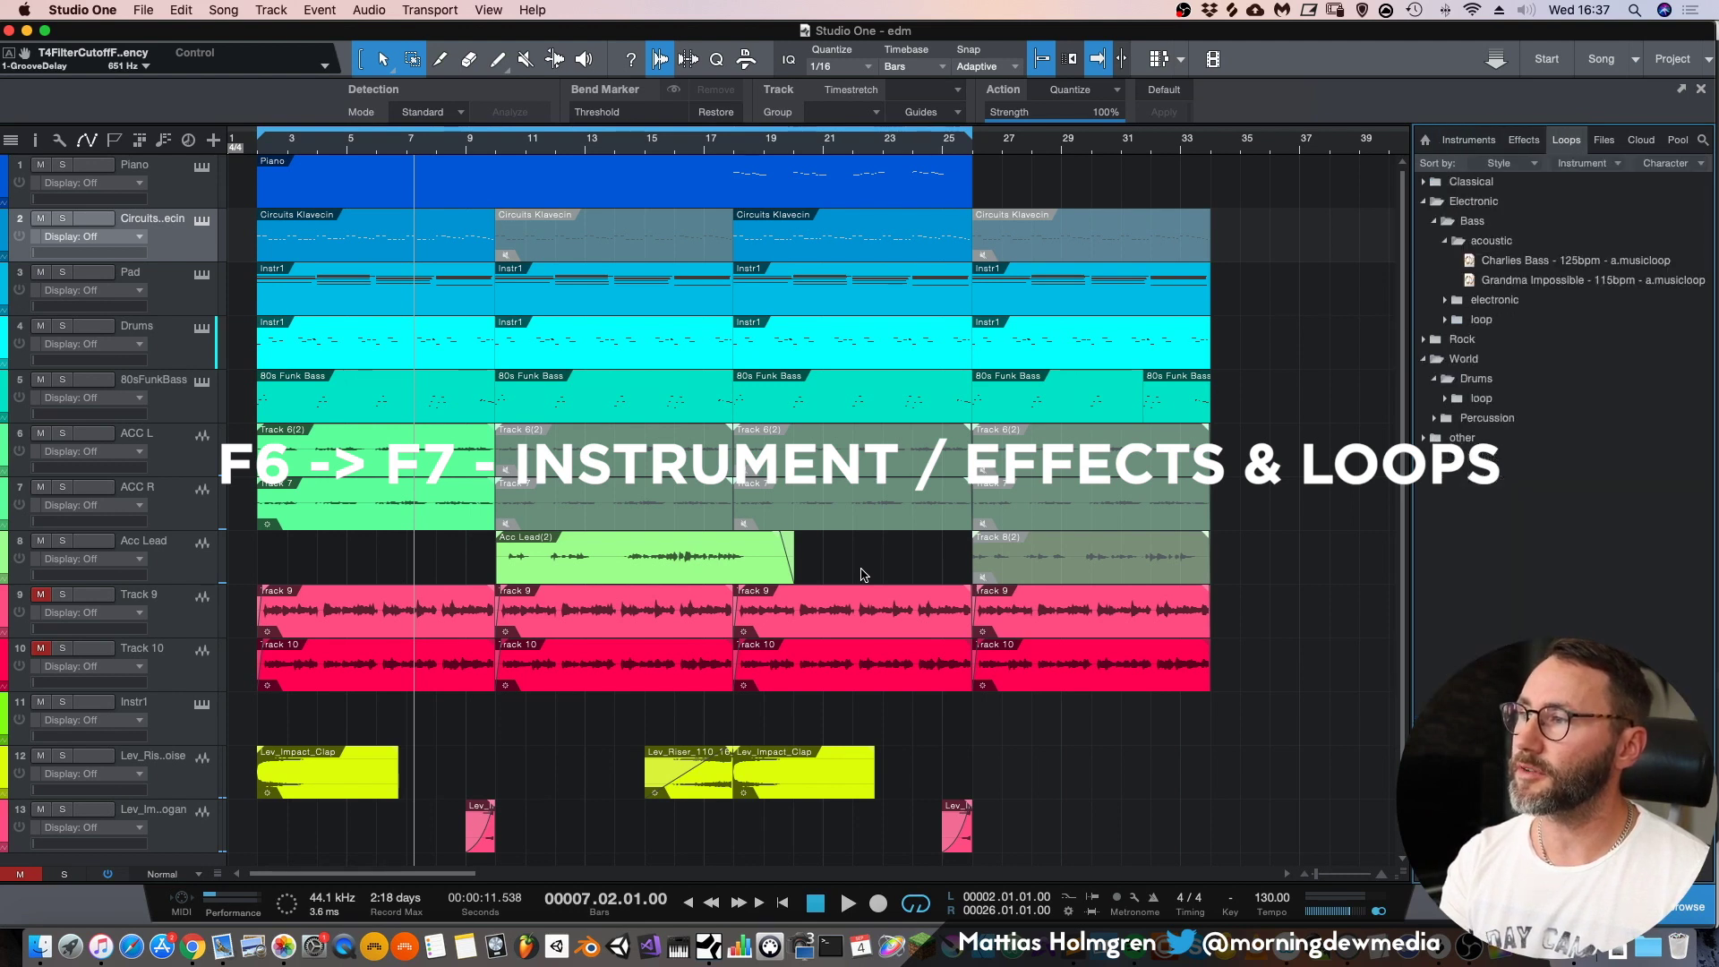
key(F5)
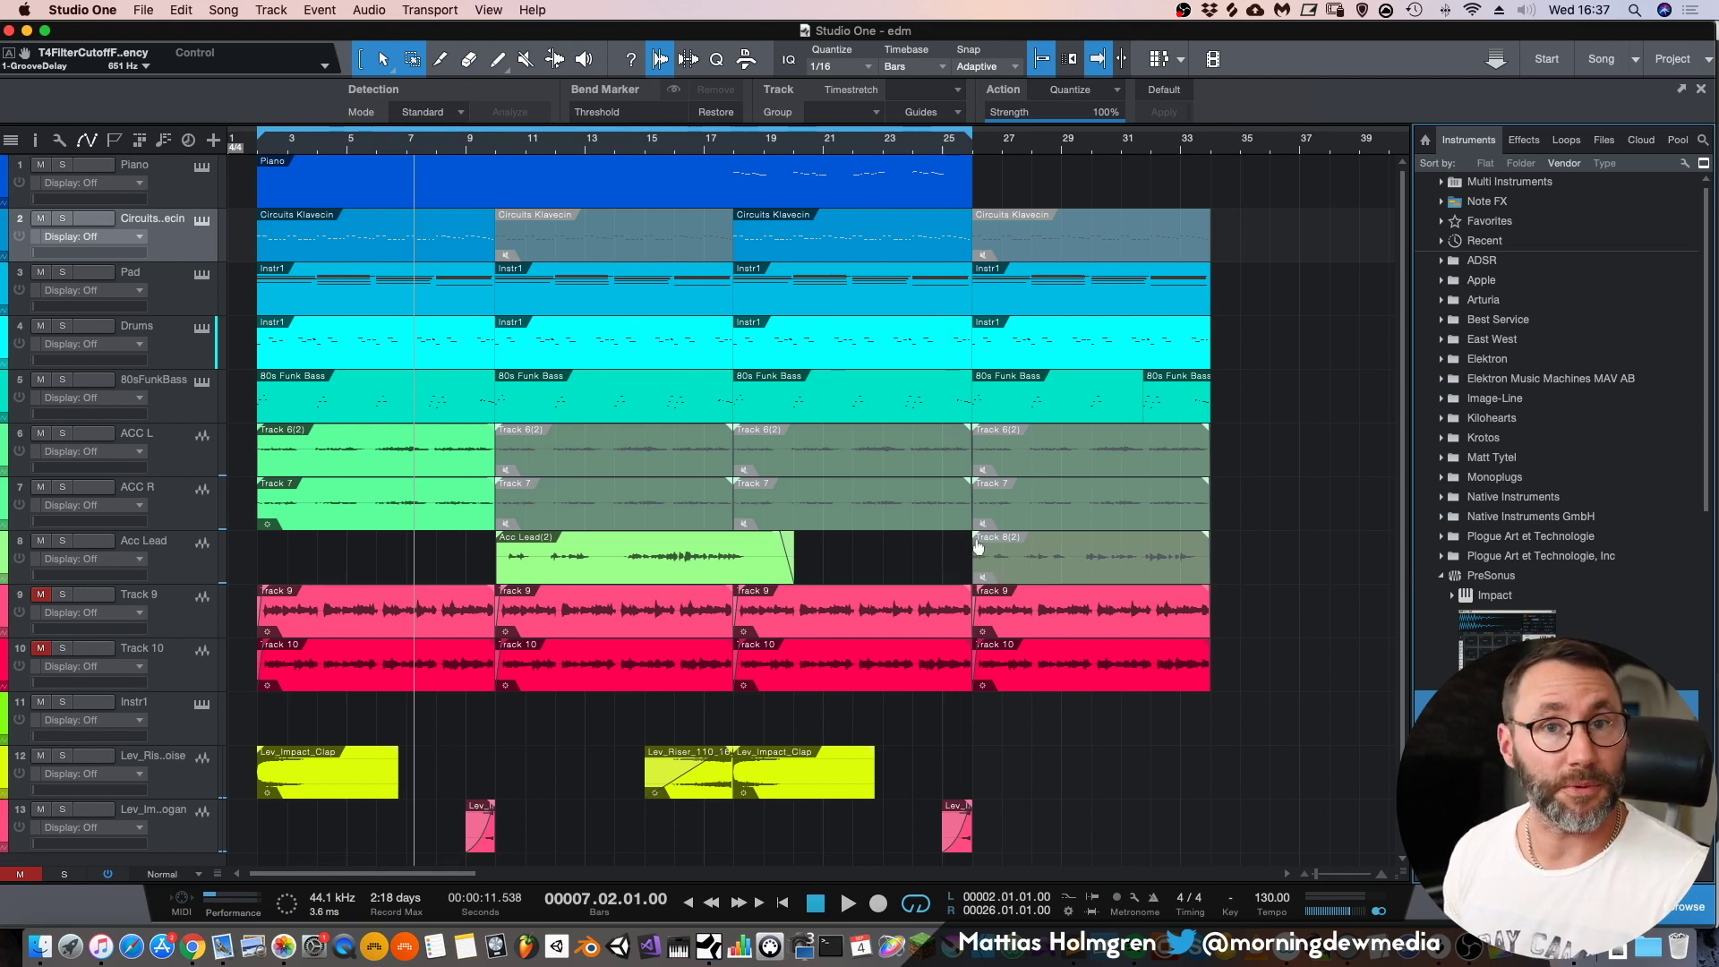
- Show the inspector and view the settings of Track 9
key(F4)
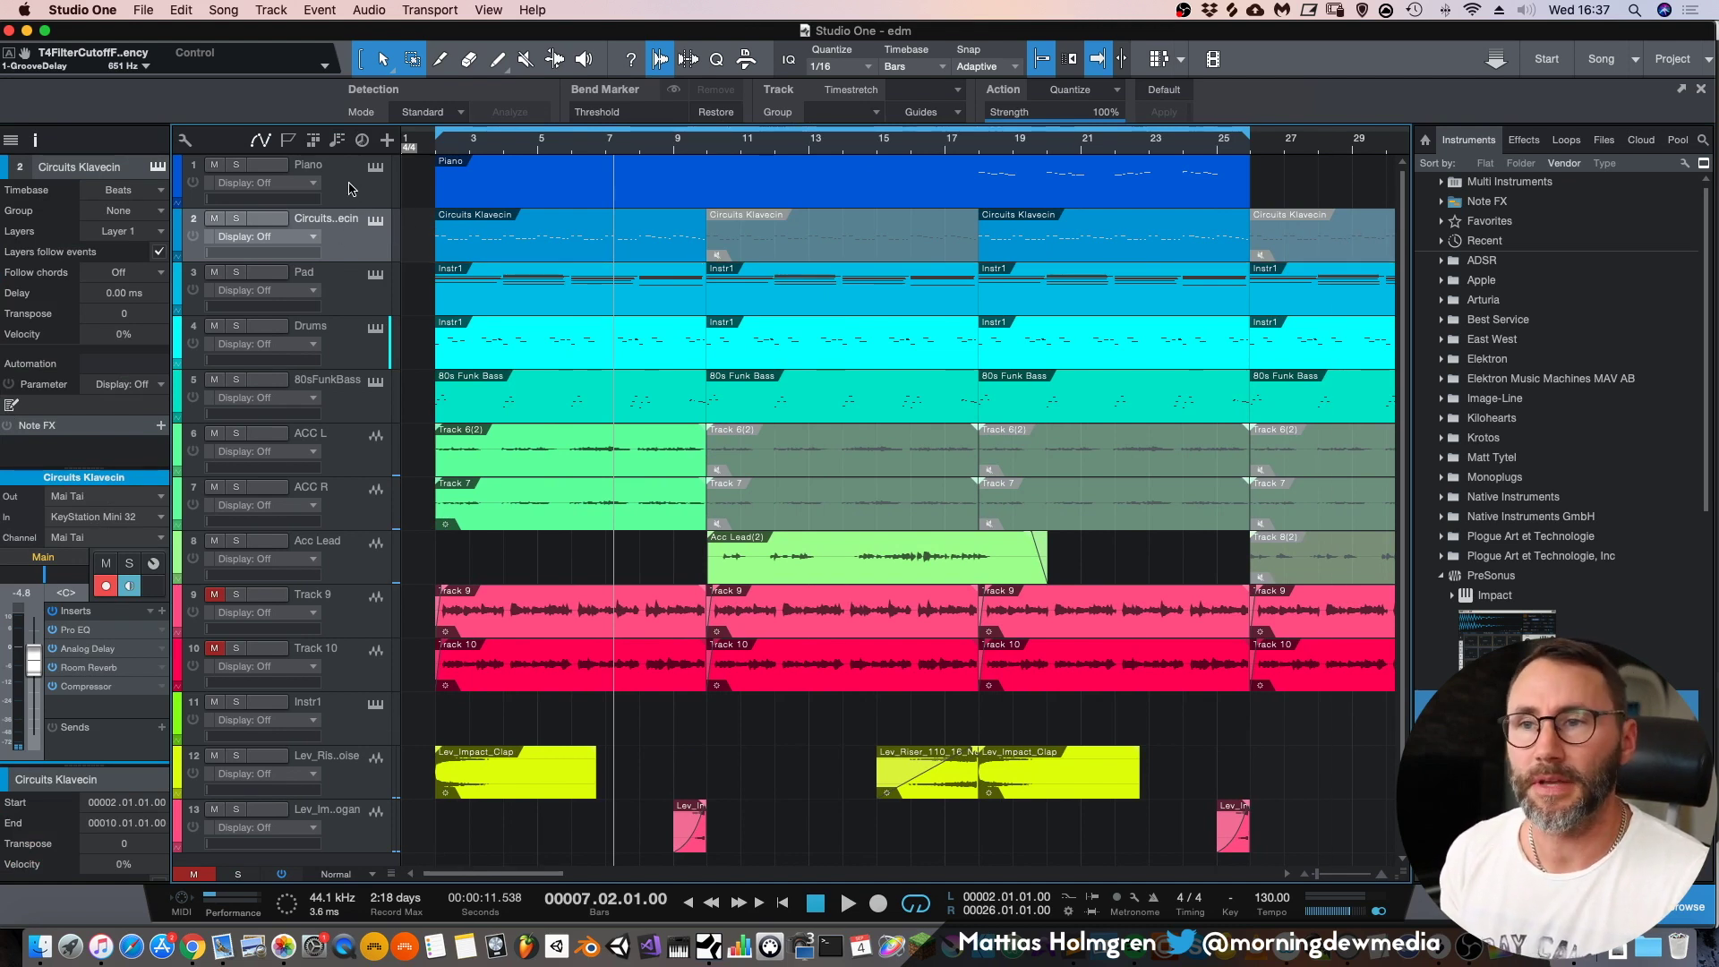
click(348, 610)
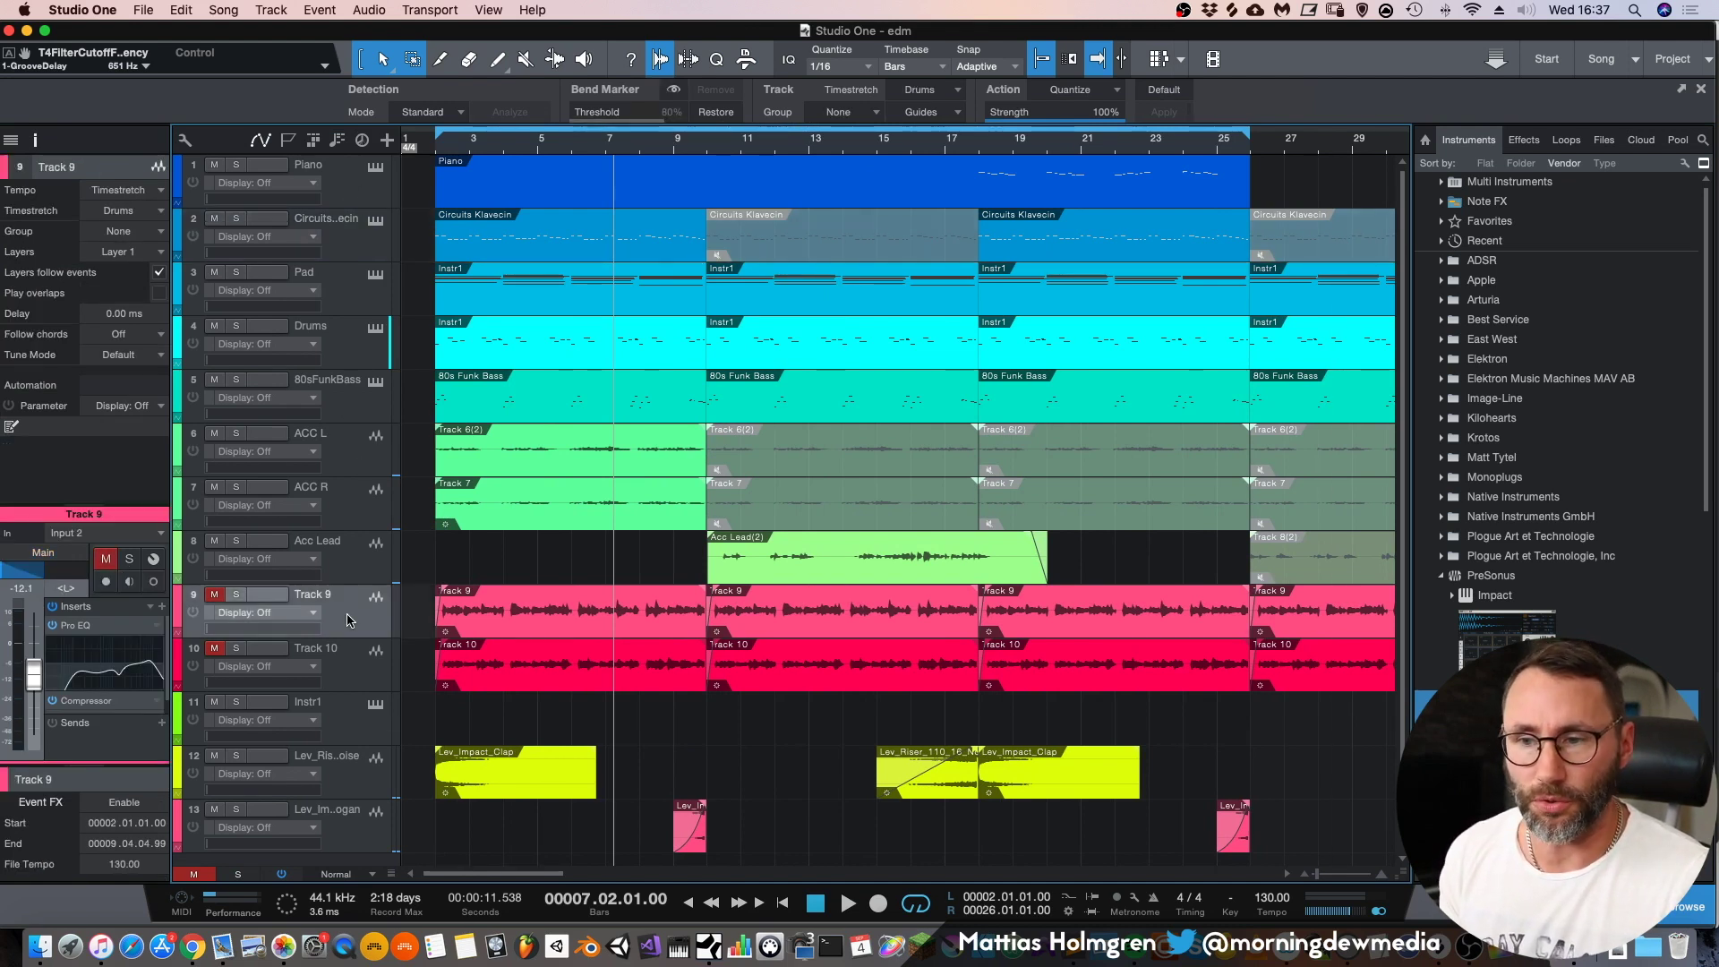
- Rename Track 9 as ACC L and Track 10 as ACC R, and reselect track 9
double_click(322, 597)
text(ACC L)
key(Return)
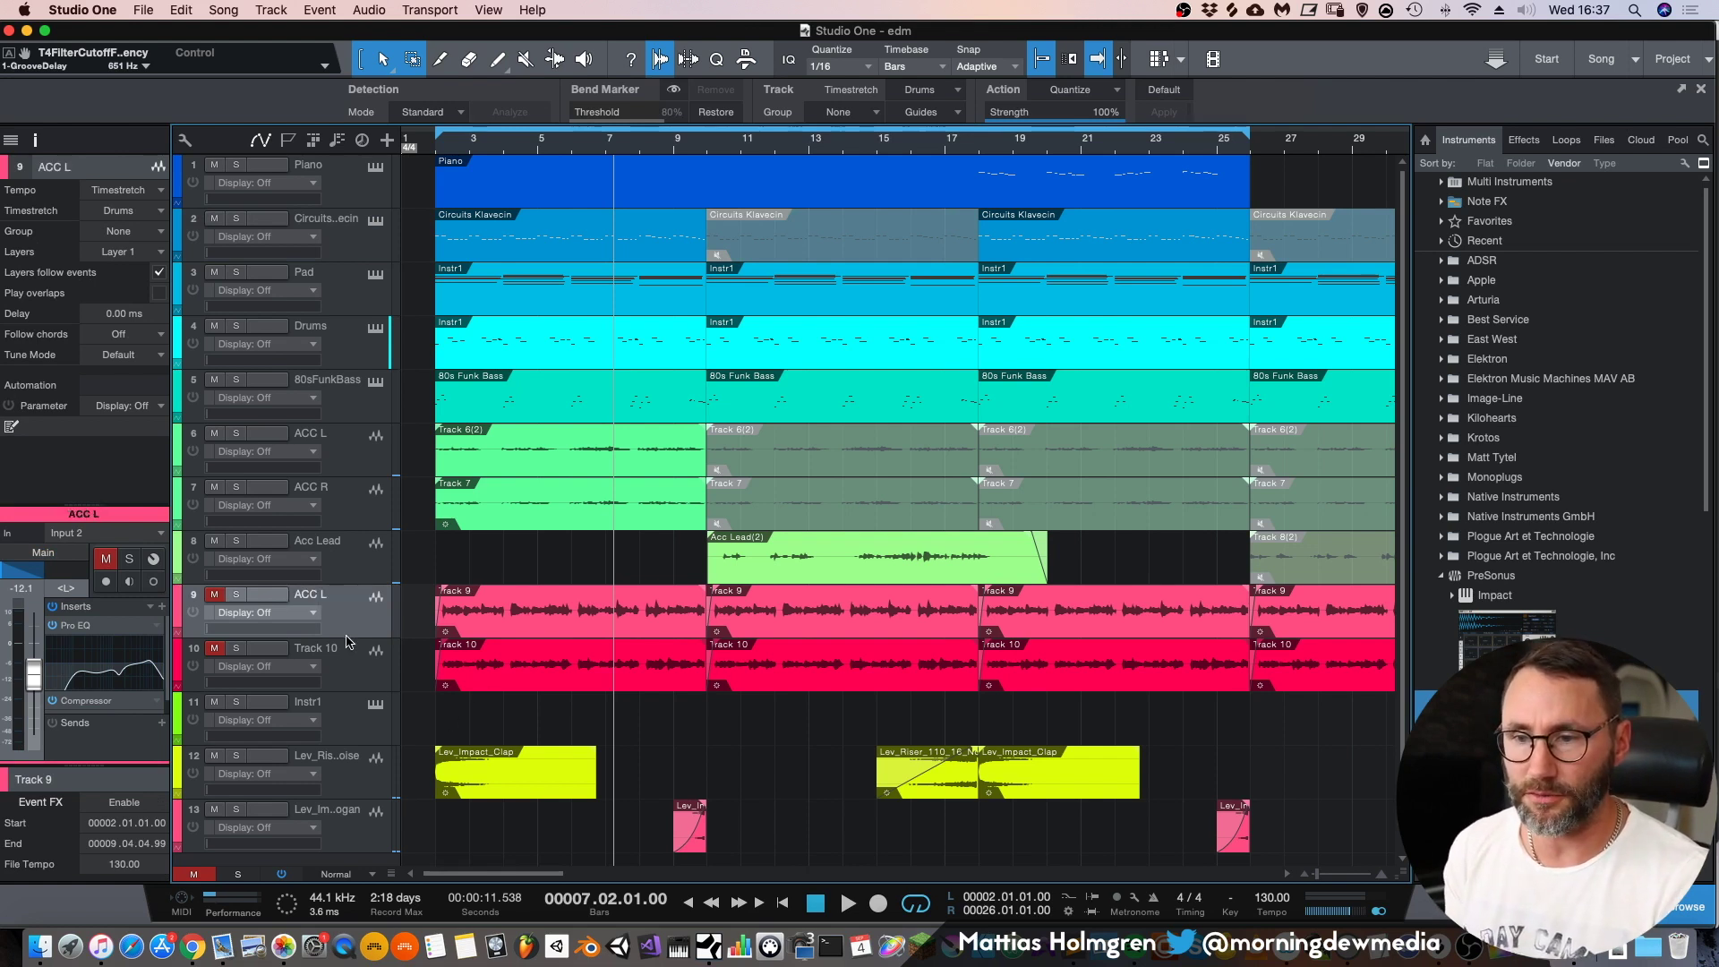
click(316, 652)
double_click(316, 650)
text(ACC R)
key(Return)
click(369, 615)
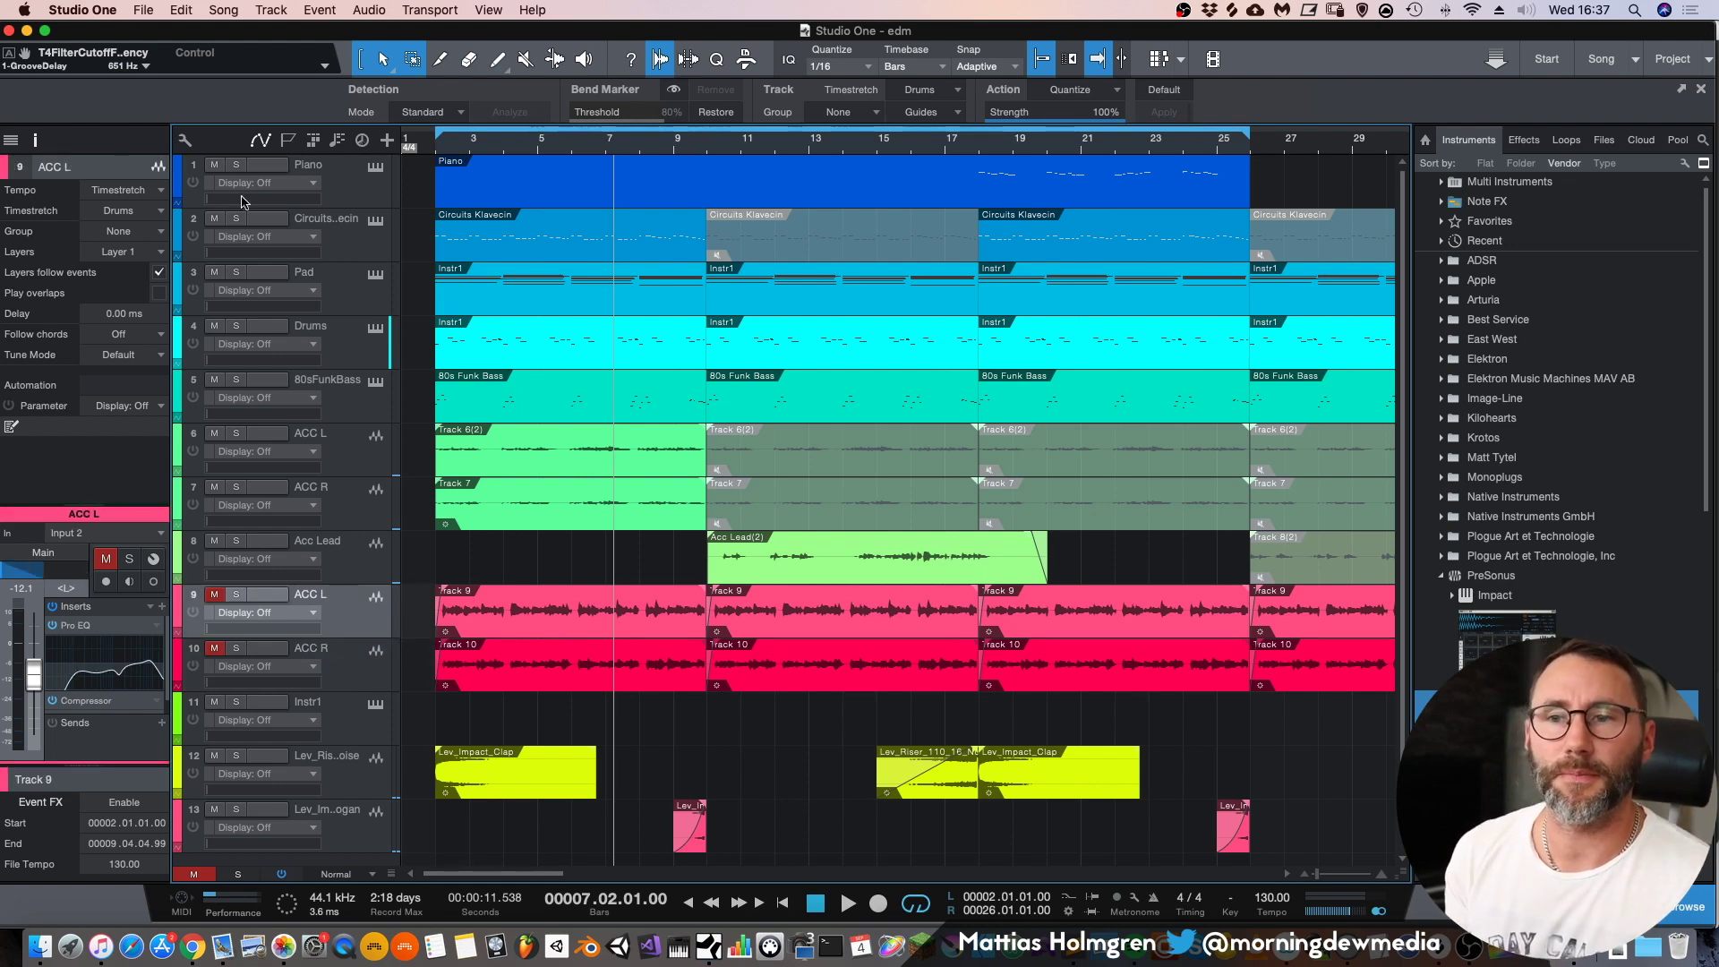
- View the tempo, timestretch and layer settings and the volume fader of track 9 in the inspector
click(146, 191)
click(149, 251)
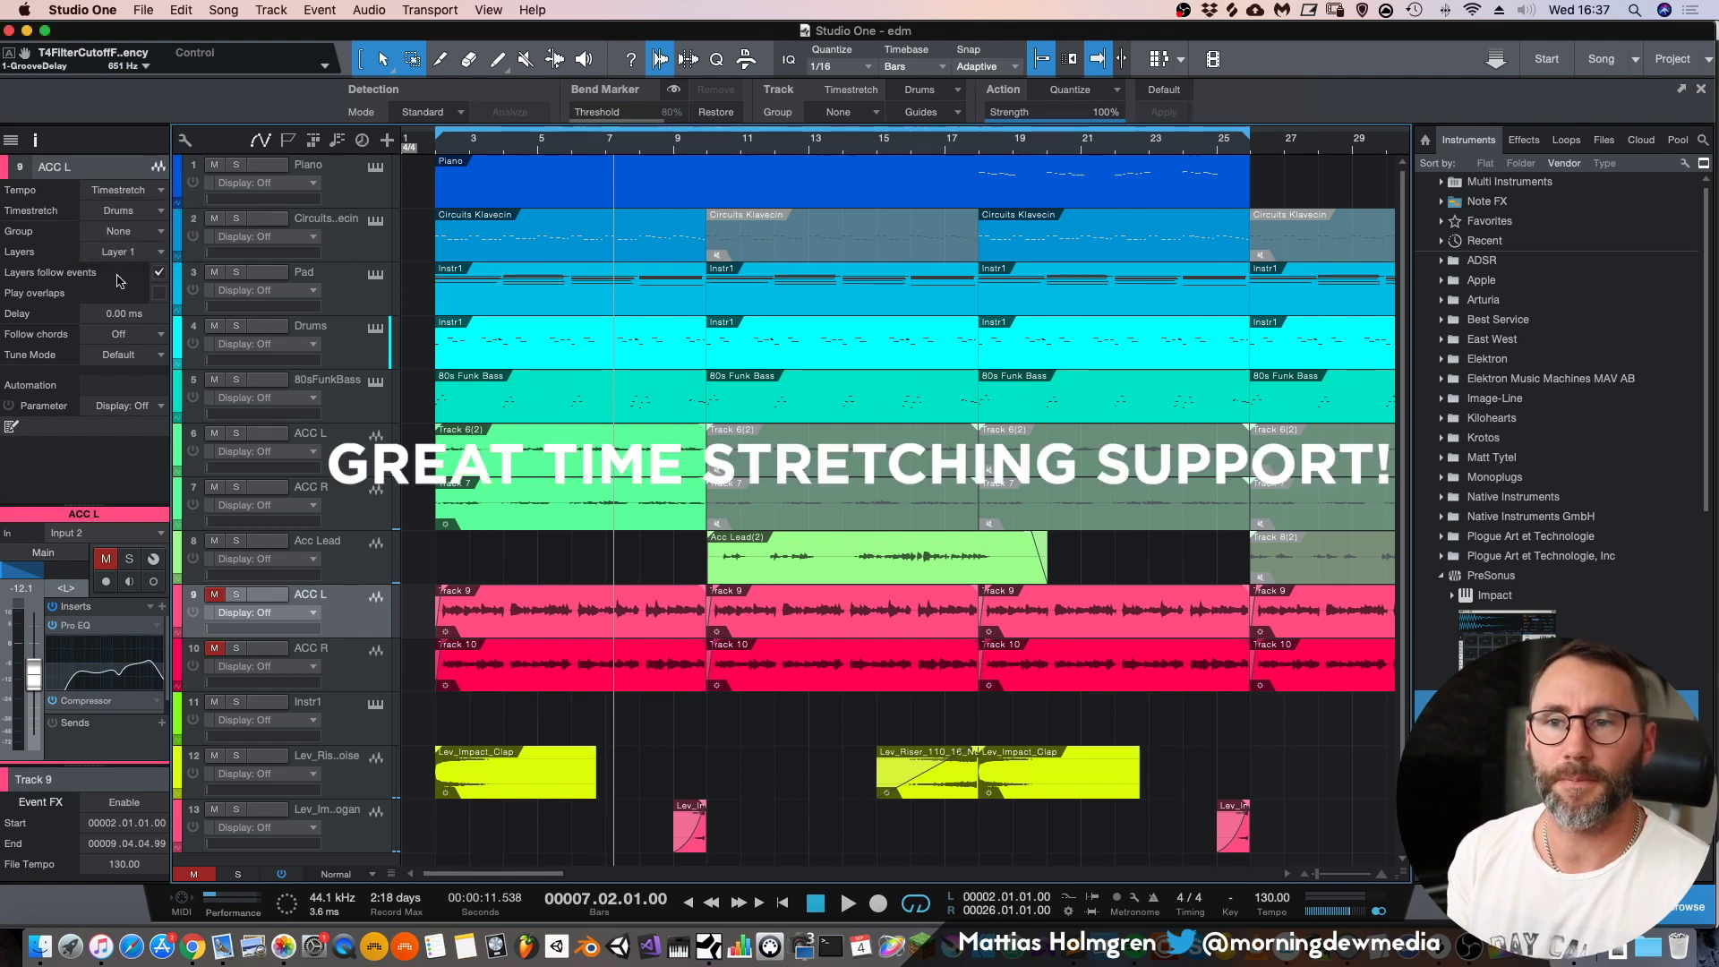
click(157, 214)
click(53, 216)
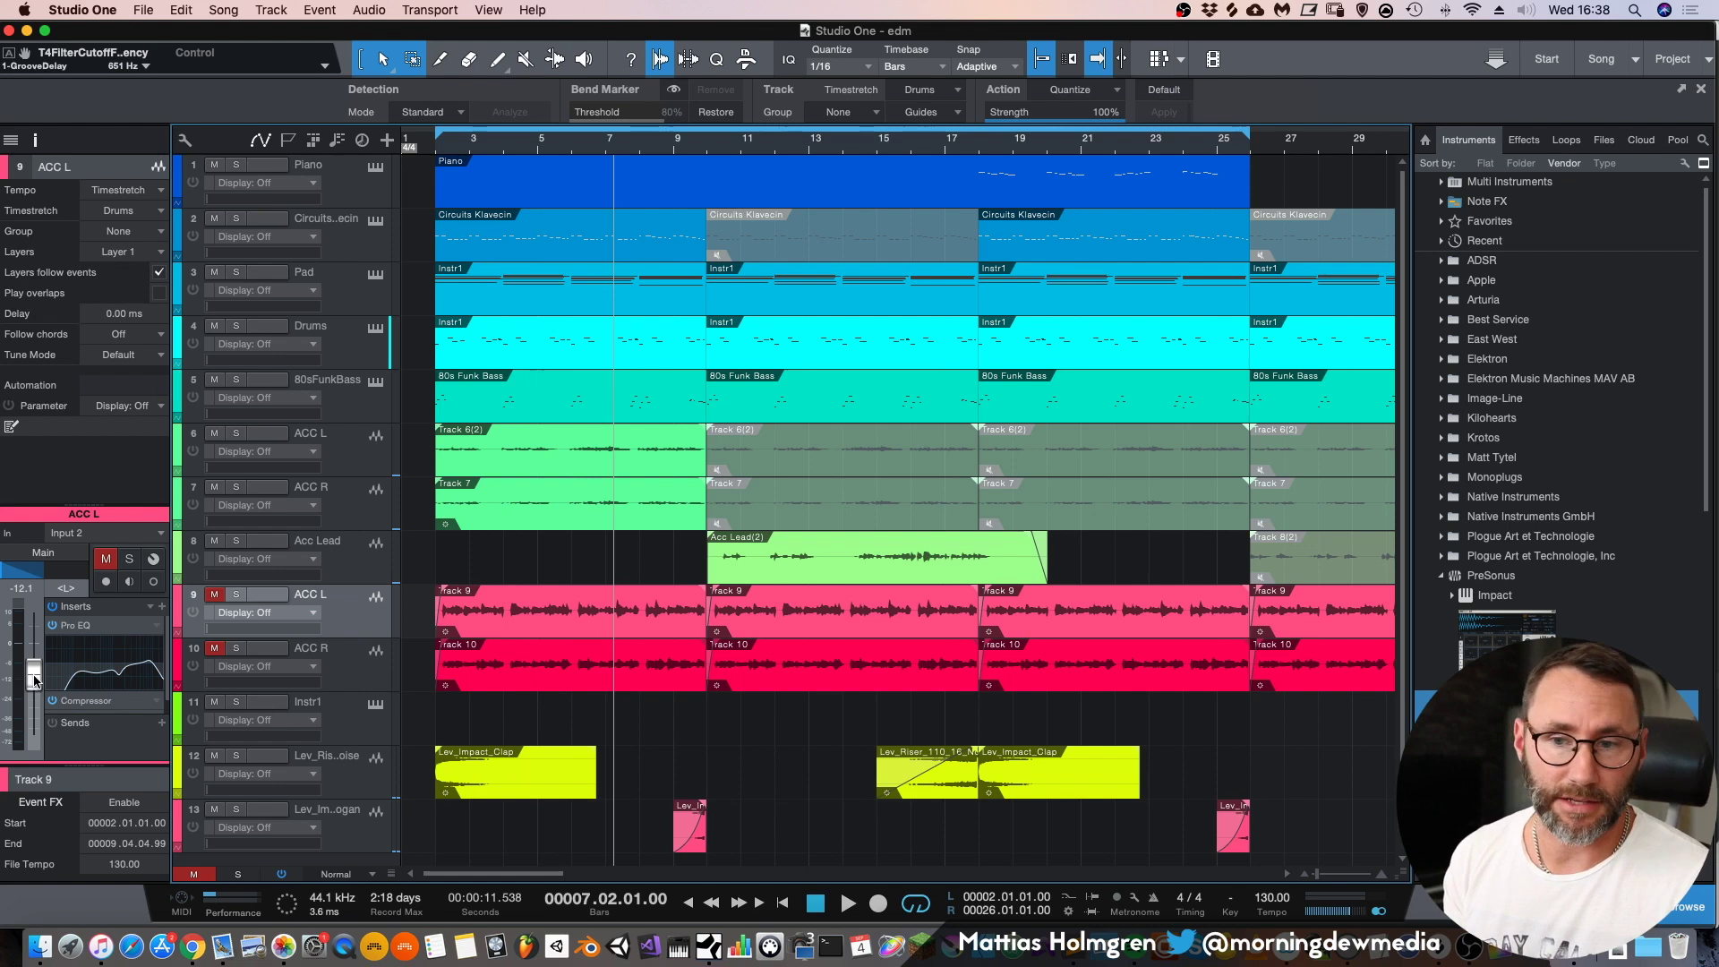
drag(36, 678, 35, 694)
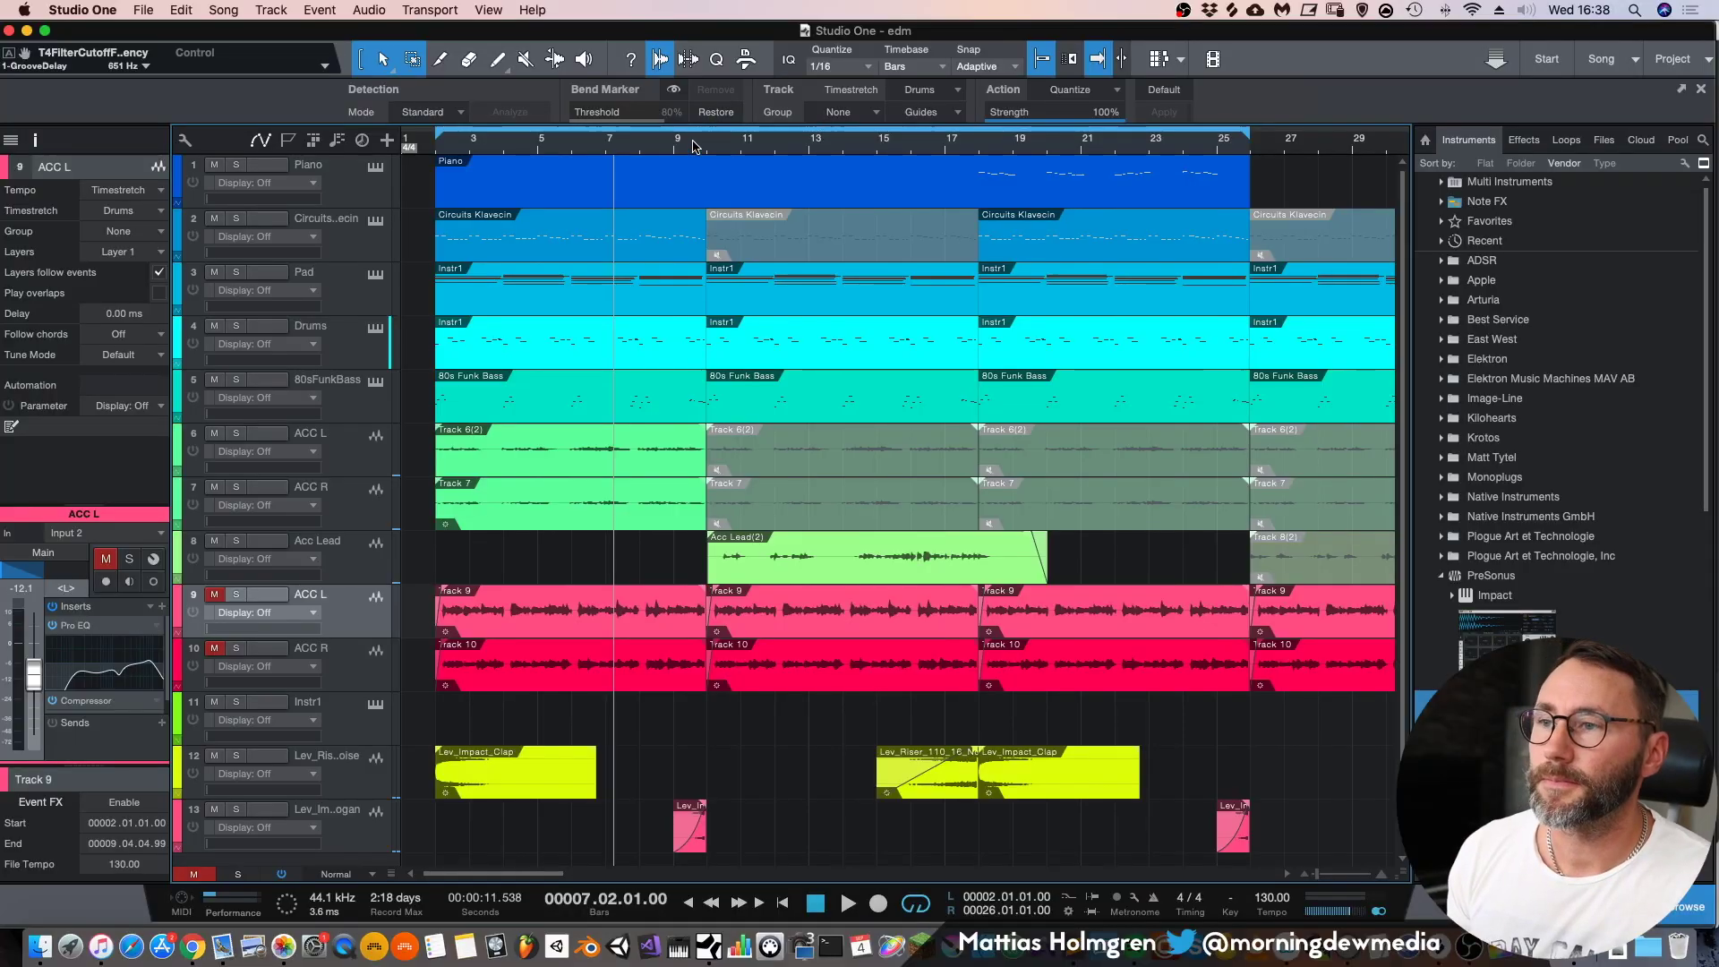
- Solo tracks 9 and 10, and play them from around bar 2
scroll(979, 181, up, 3)
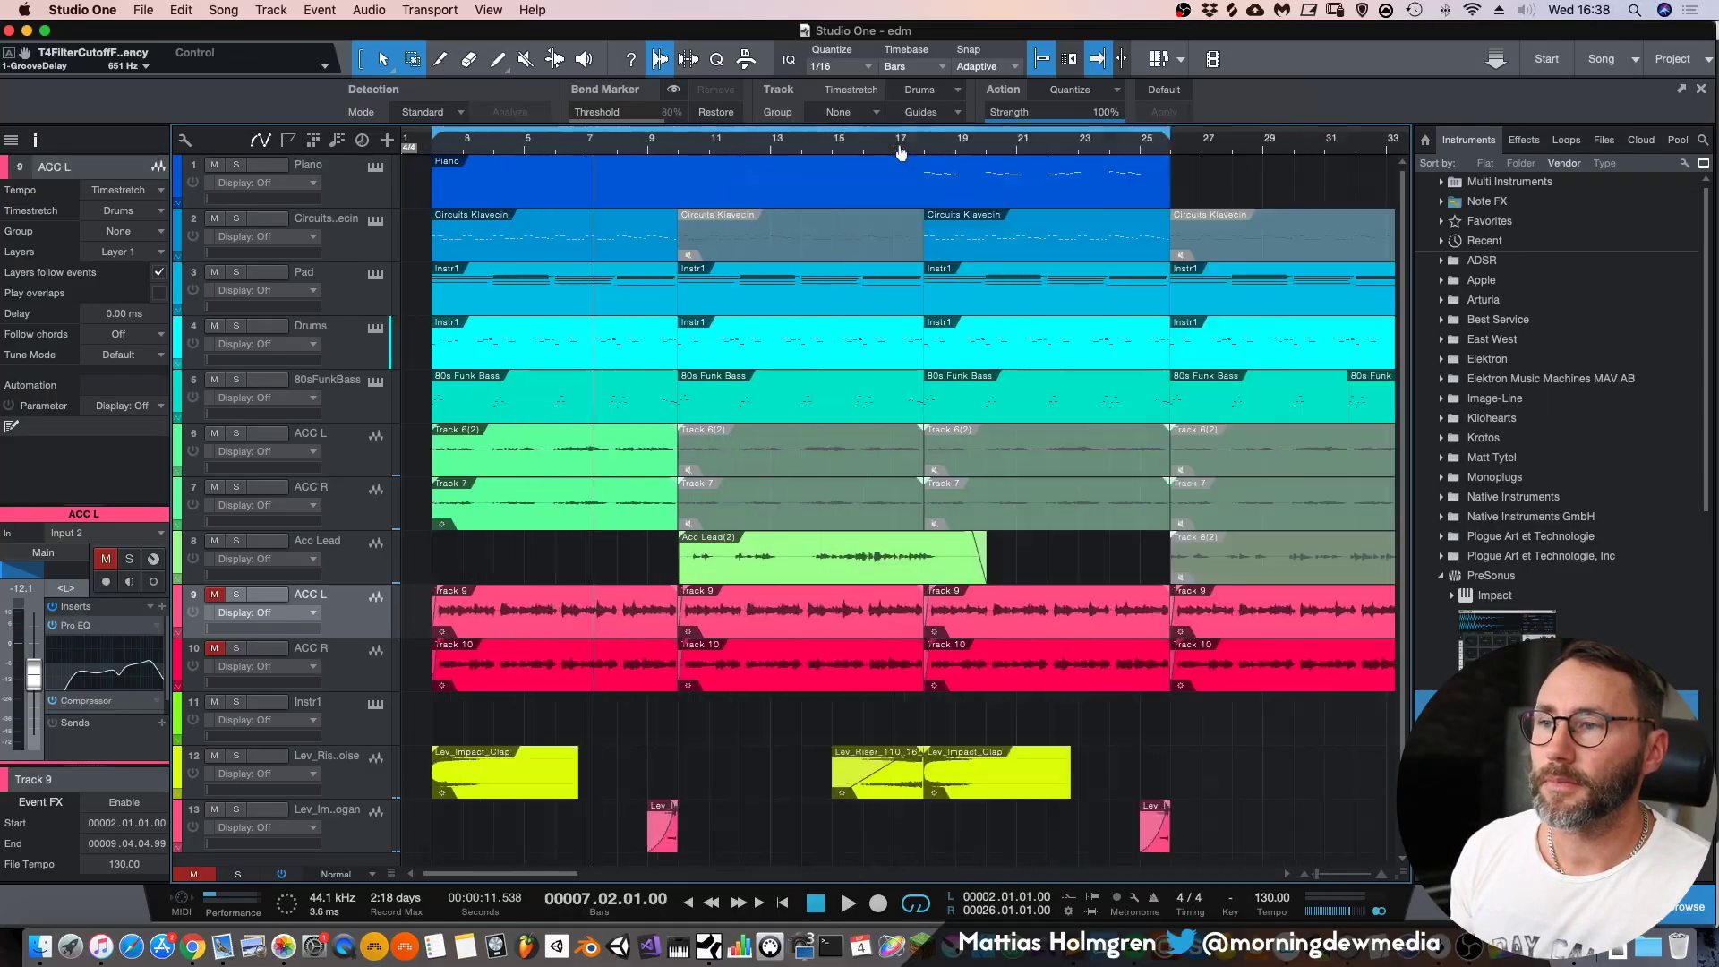
scroll(994, 170, down, 3)
click(236, 648)
click(236, 594)
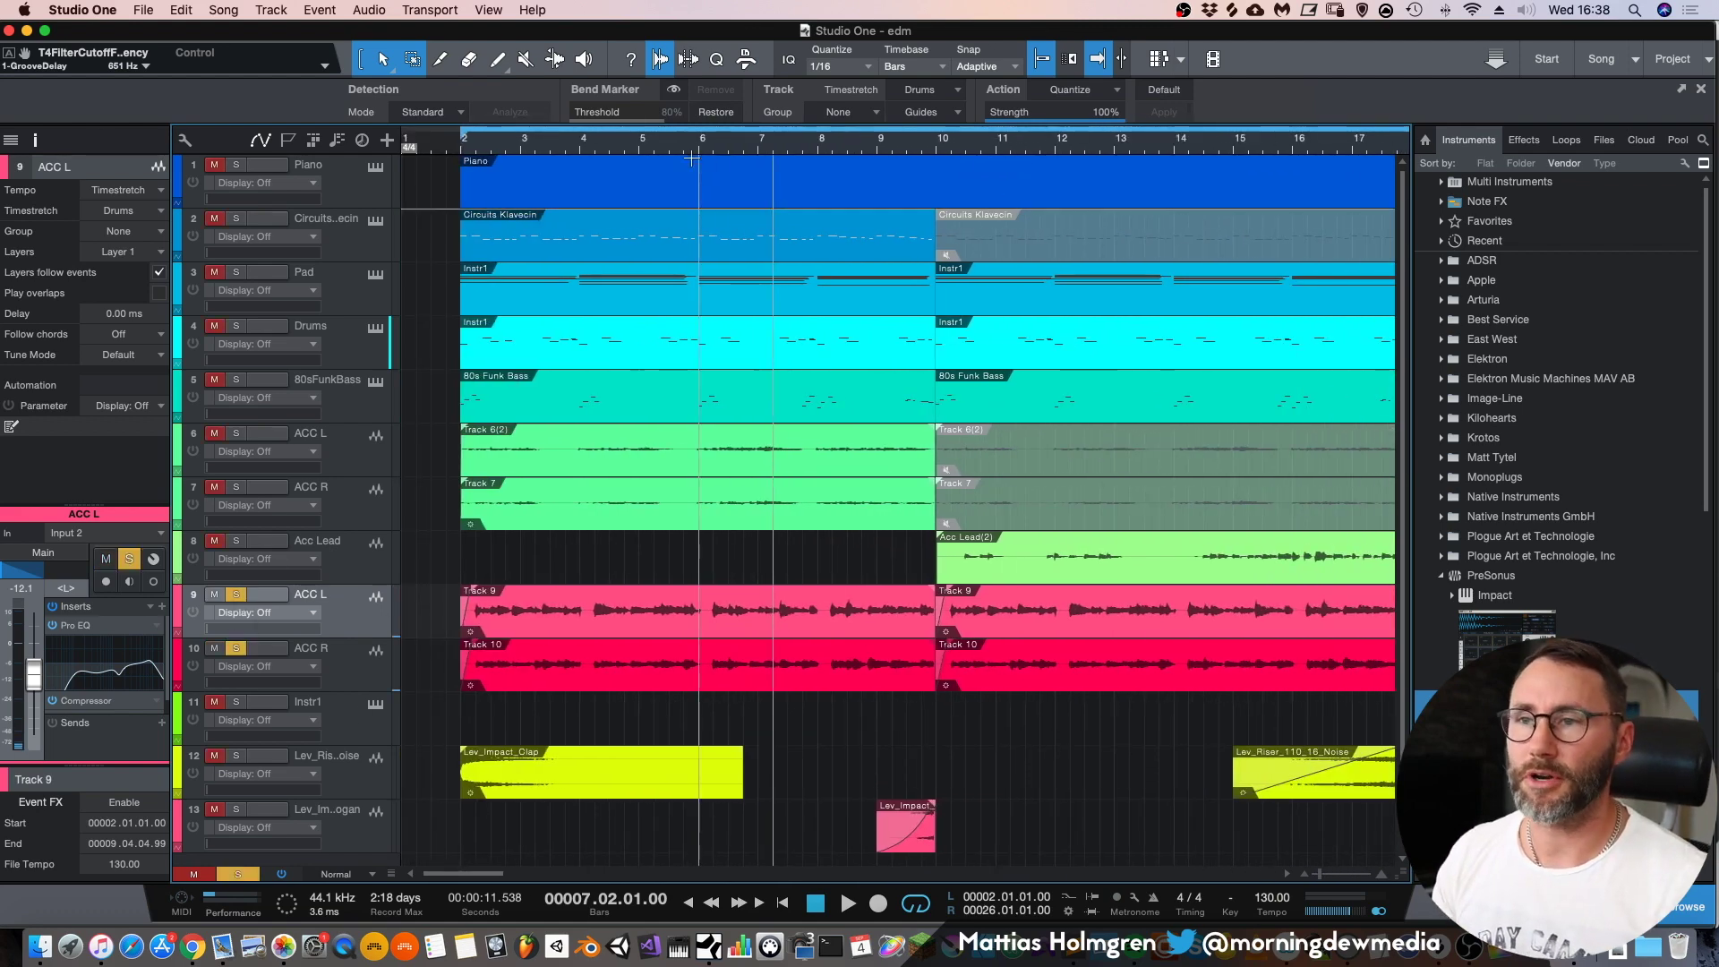
click(450, 149)
key(space)
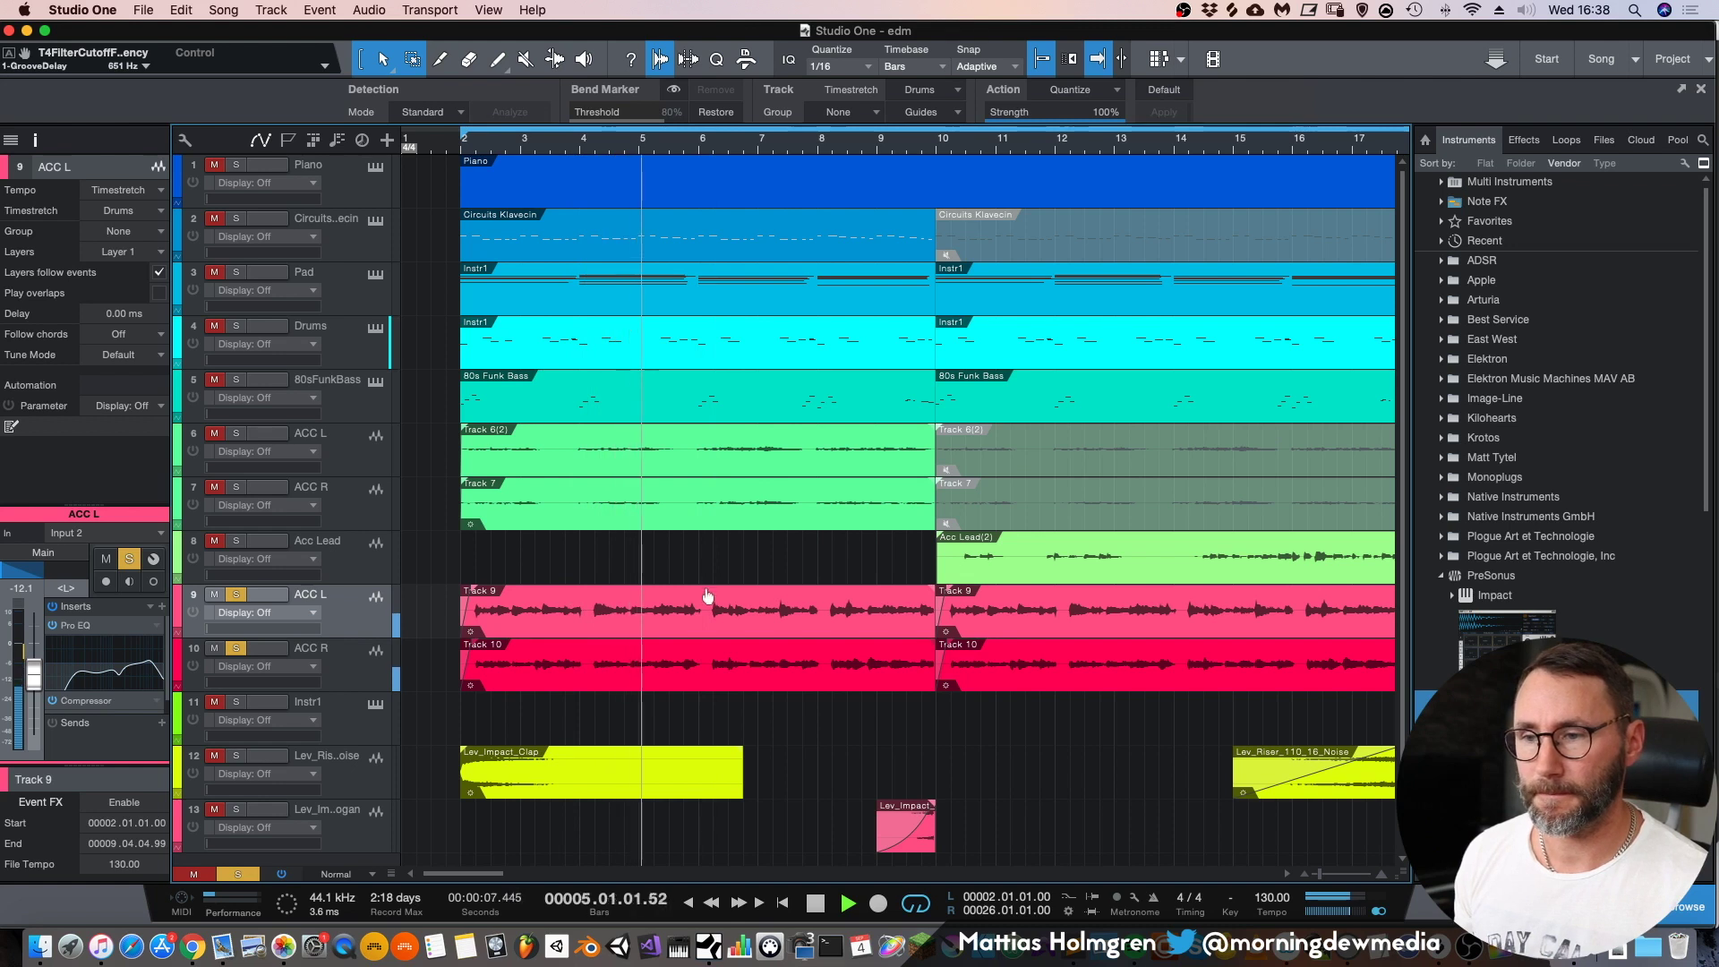
key(space)
- Try the volume, fade-in and fade-out handles on the first event of track 9, and restore them
click(702, 618)
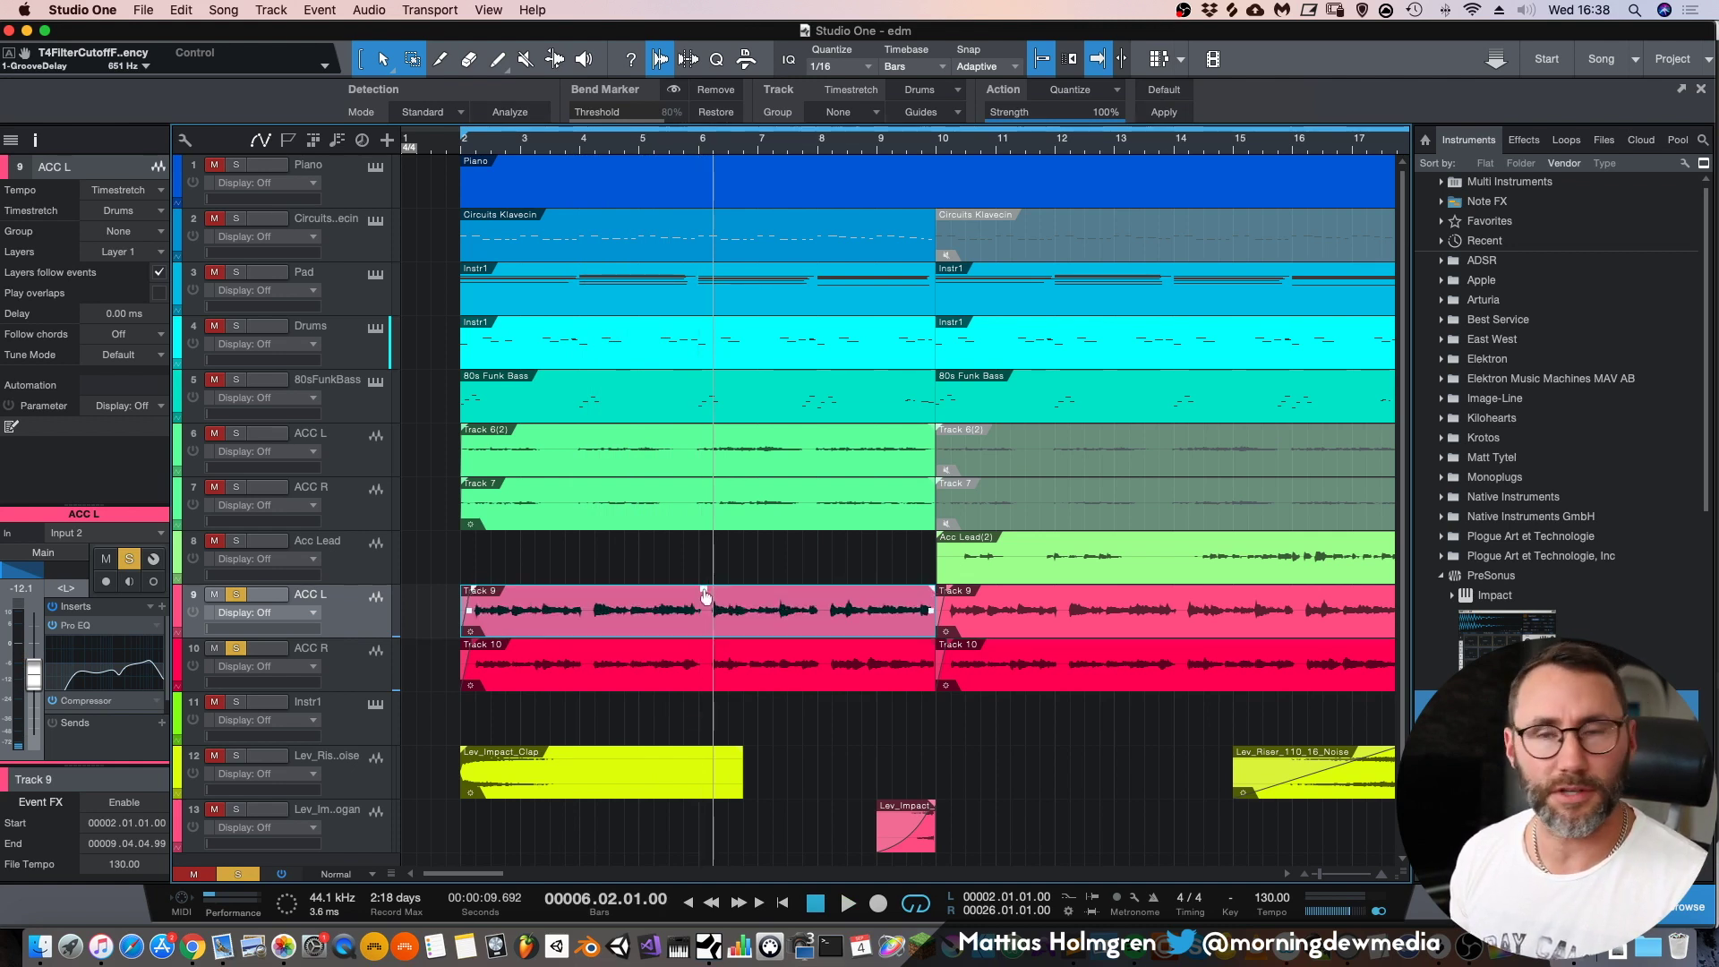
mouse_move(704, 595)
mouse_down()
mouse_move(704, 615)
mouse_move(703, 590)
mouse_up()
mouse_move(476, 595)
mouse_down()
mouse_move(553, 593)
mouse_move(444, 590)
mouse_up()
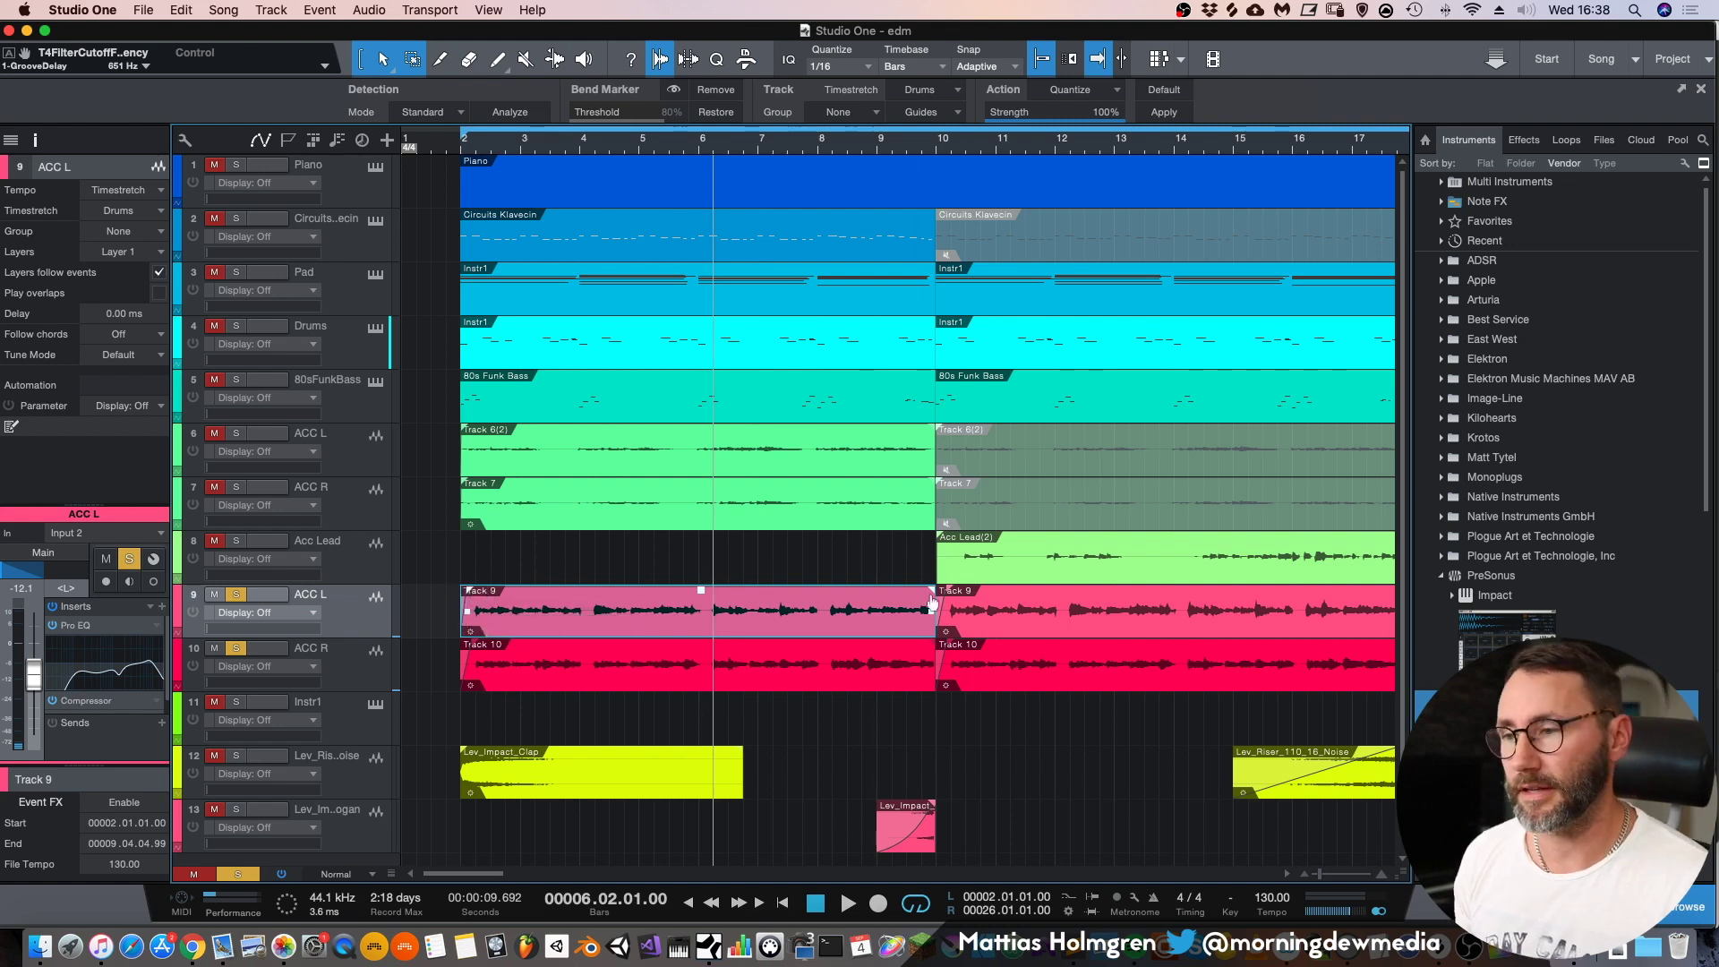
drag(933, 593, 778, 608)
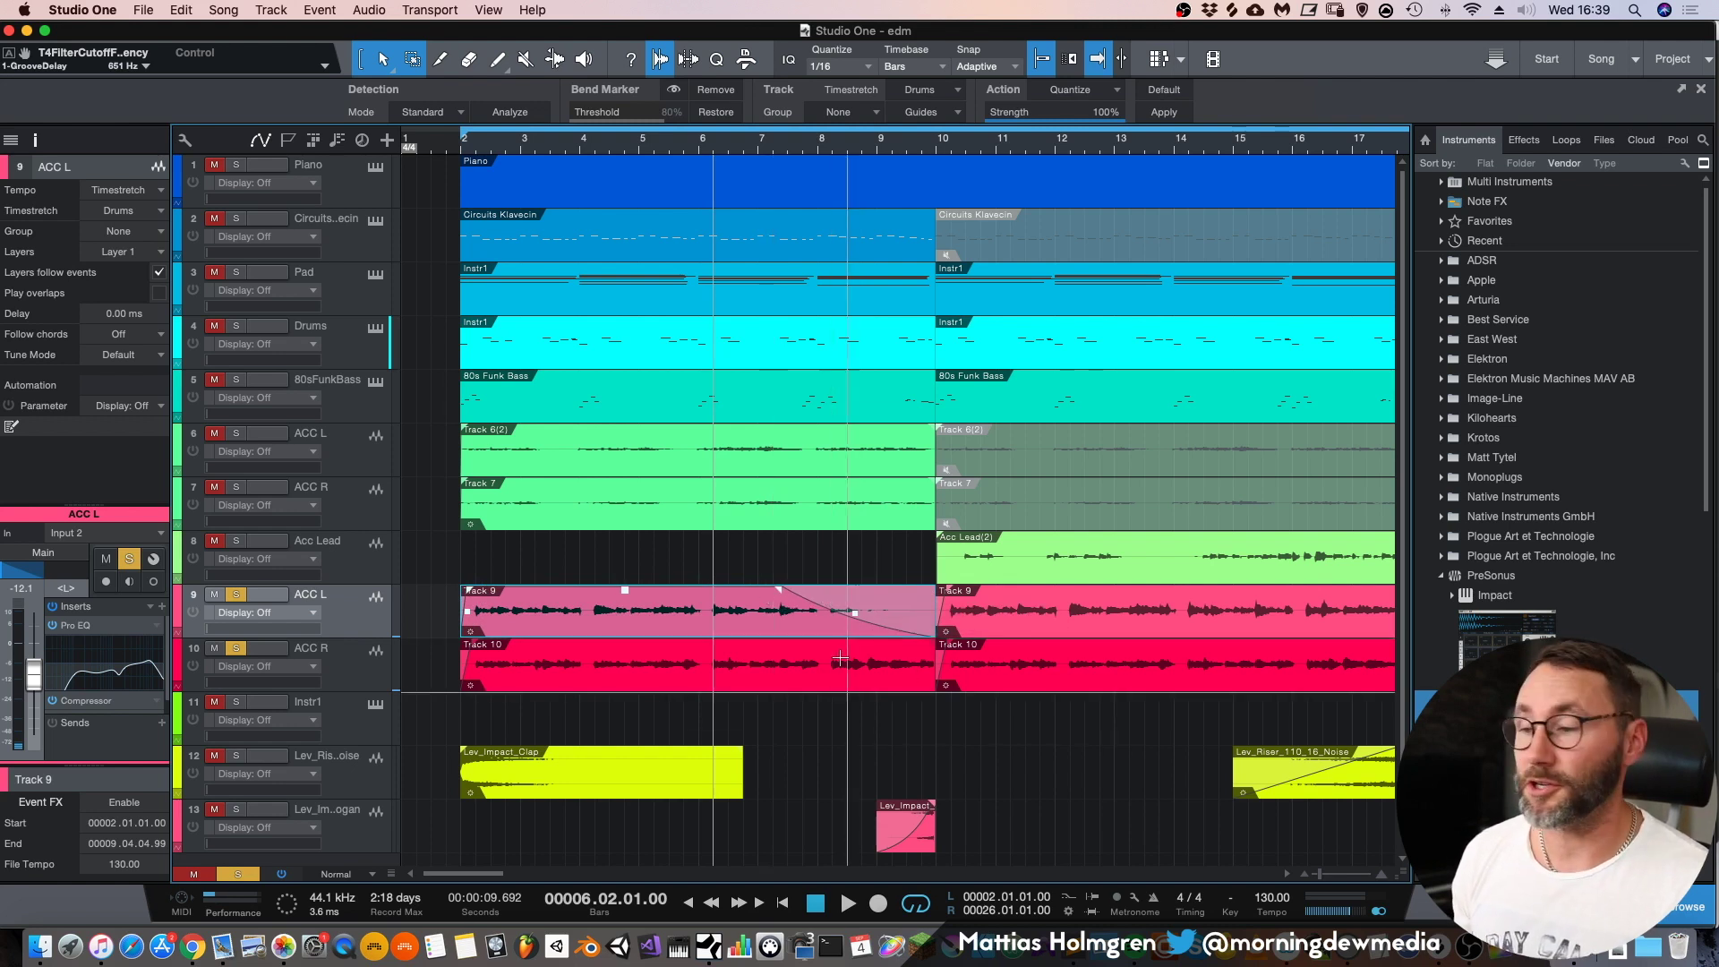
drag(779, 597, 1075, 605)
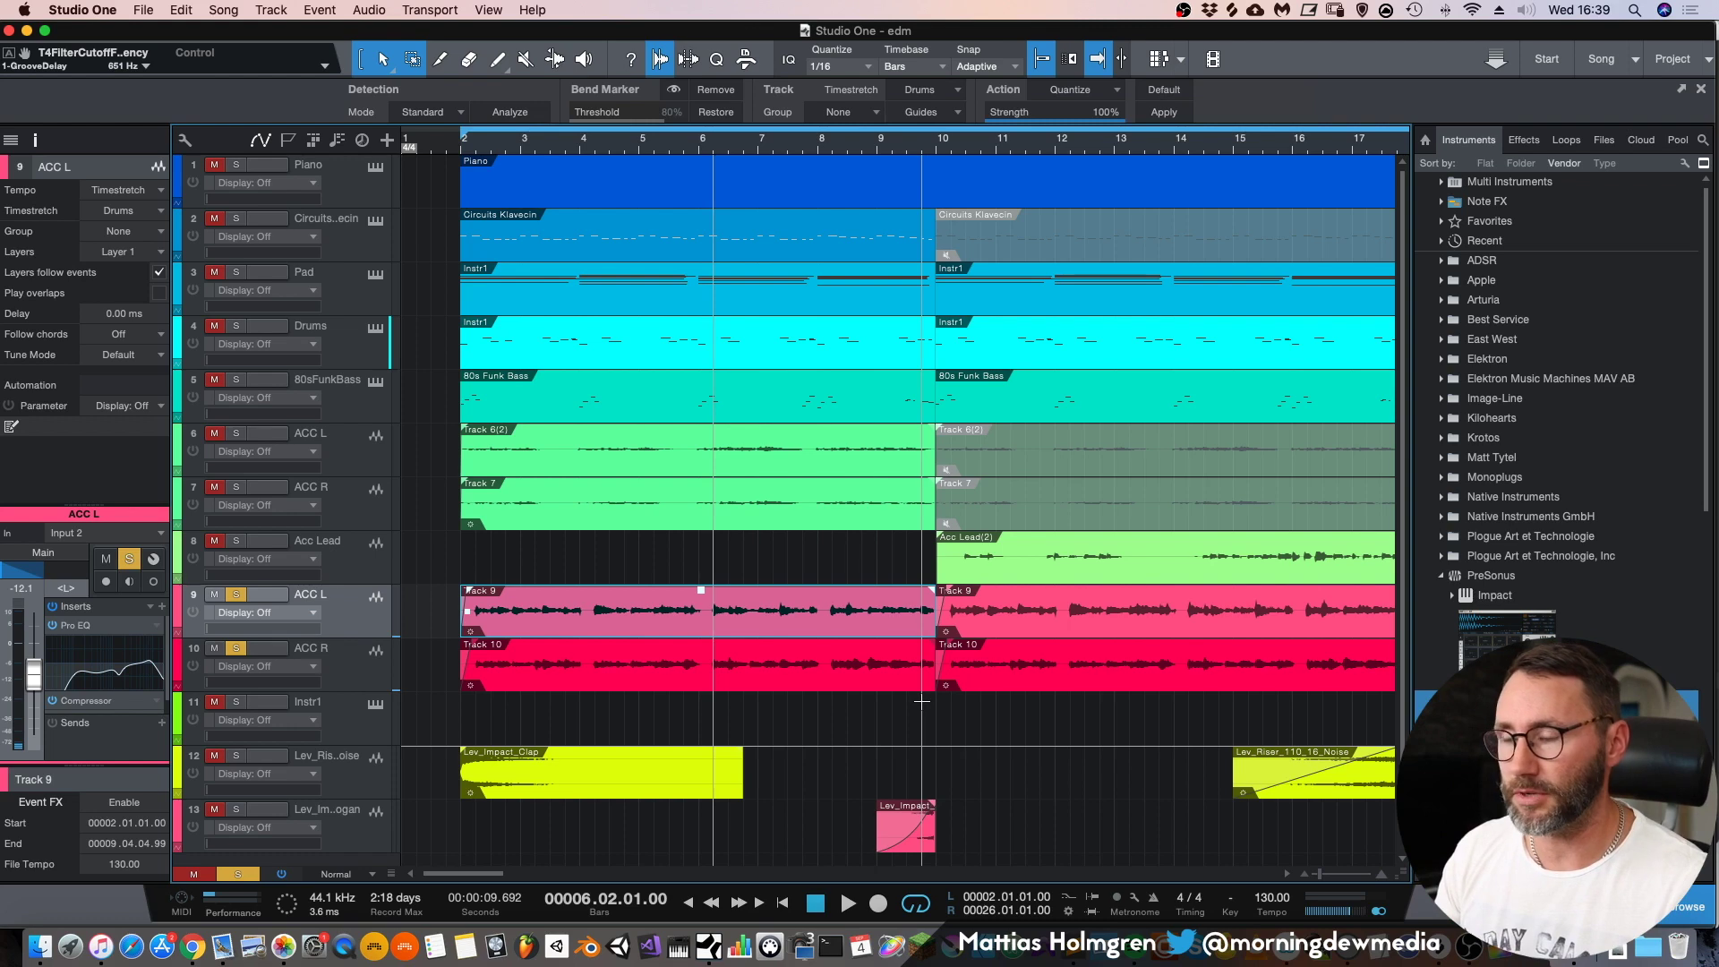
- Show the mixer and group the pink ACC L and ACC R channels under the name GTR
drag(923, 716, 596, 621)
click(584, 618)
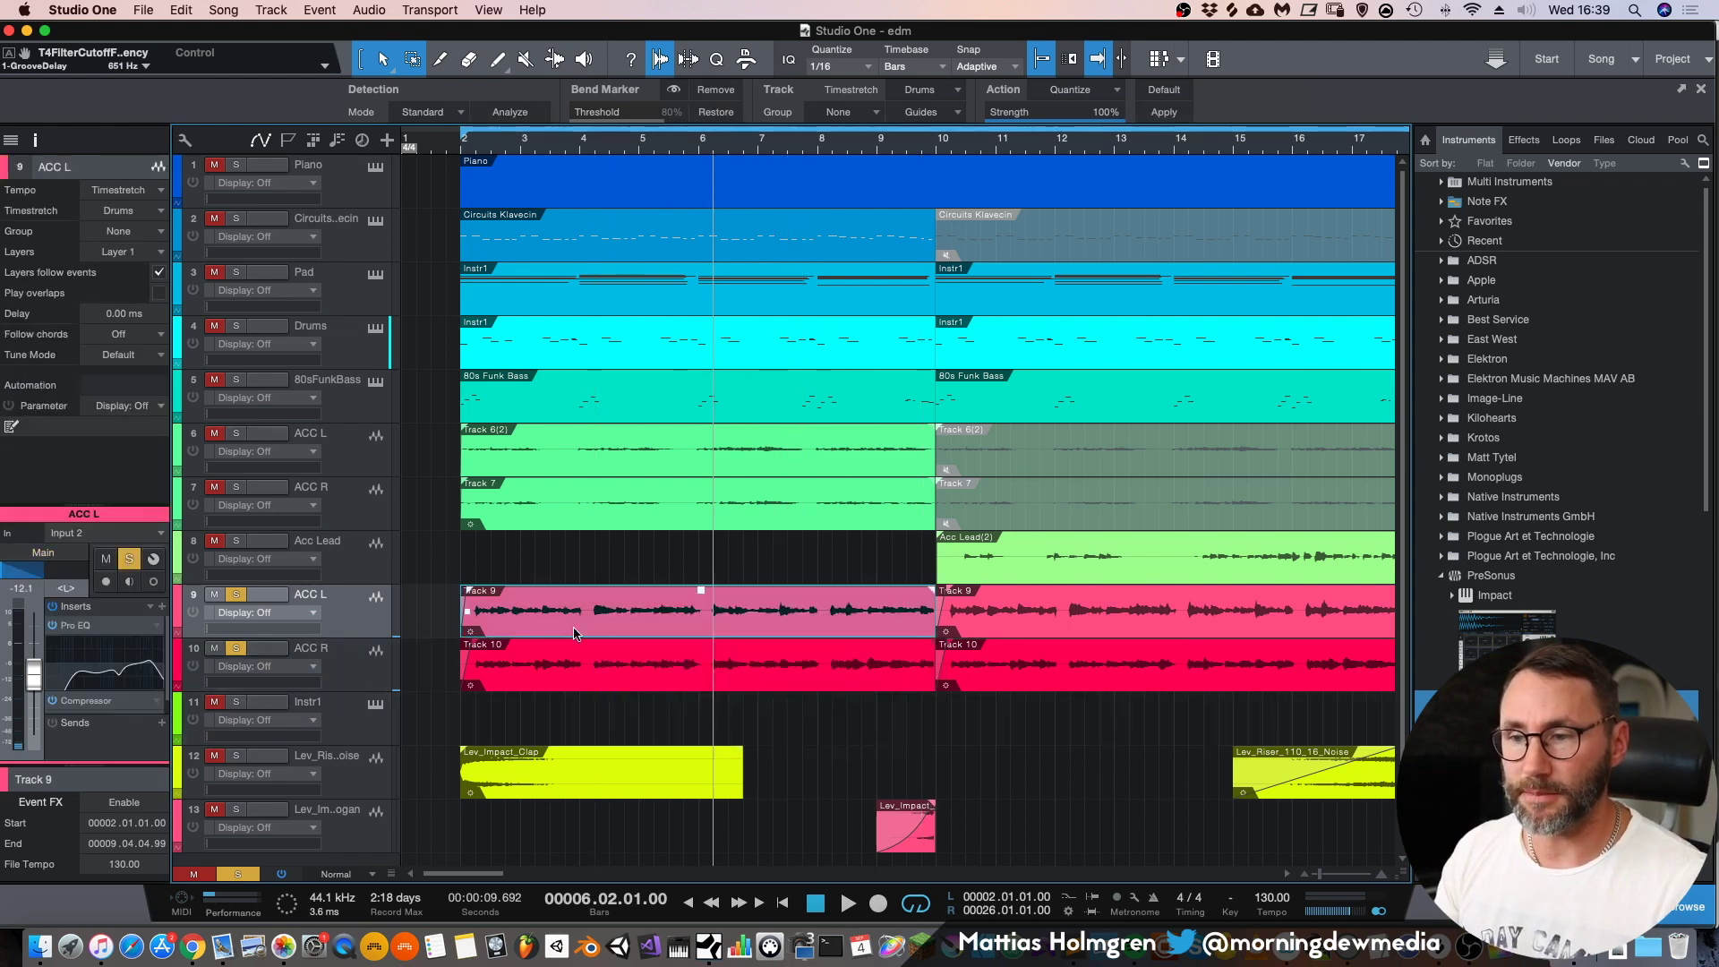
key(F3)
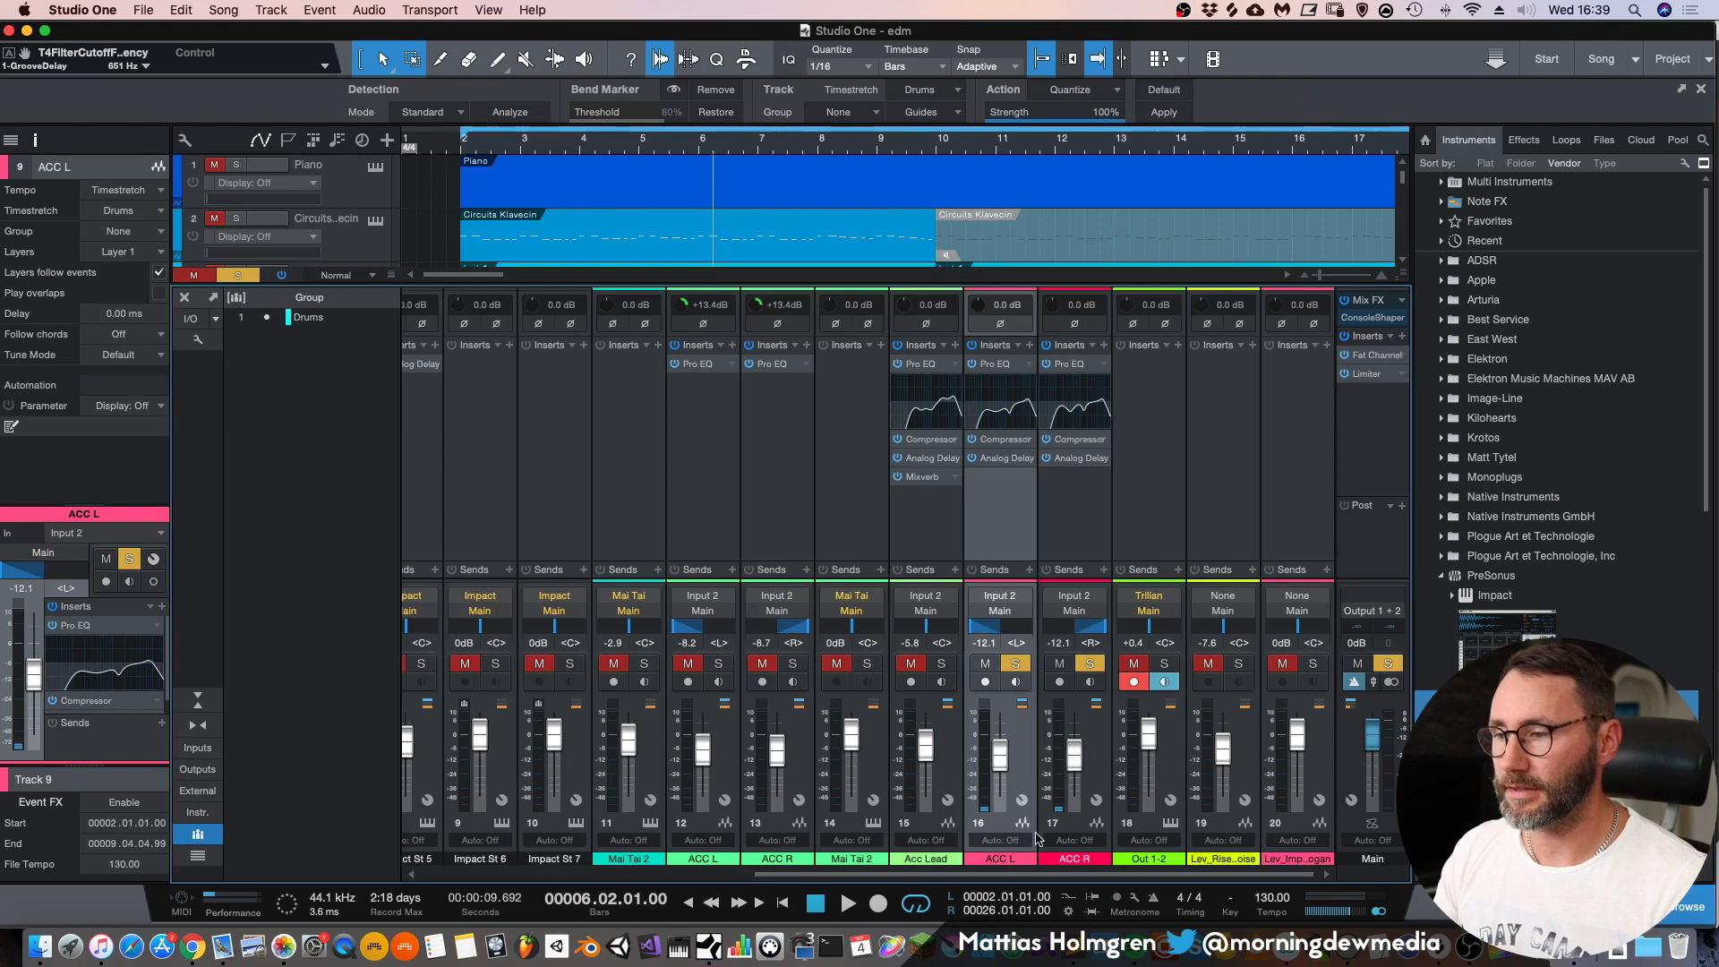
click(1081, 833)
click(1012, 831)
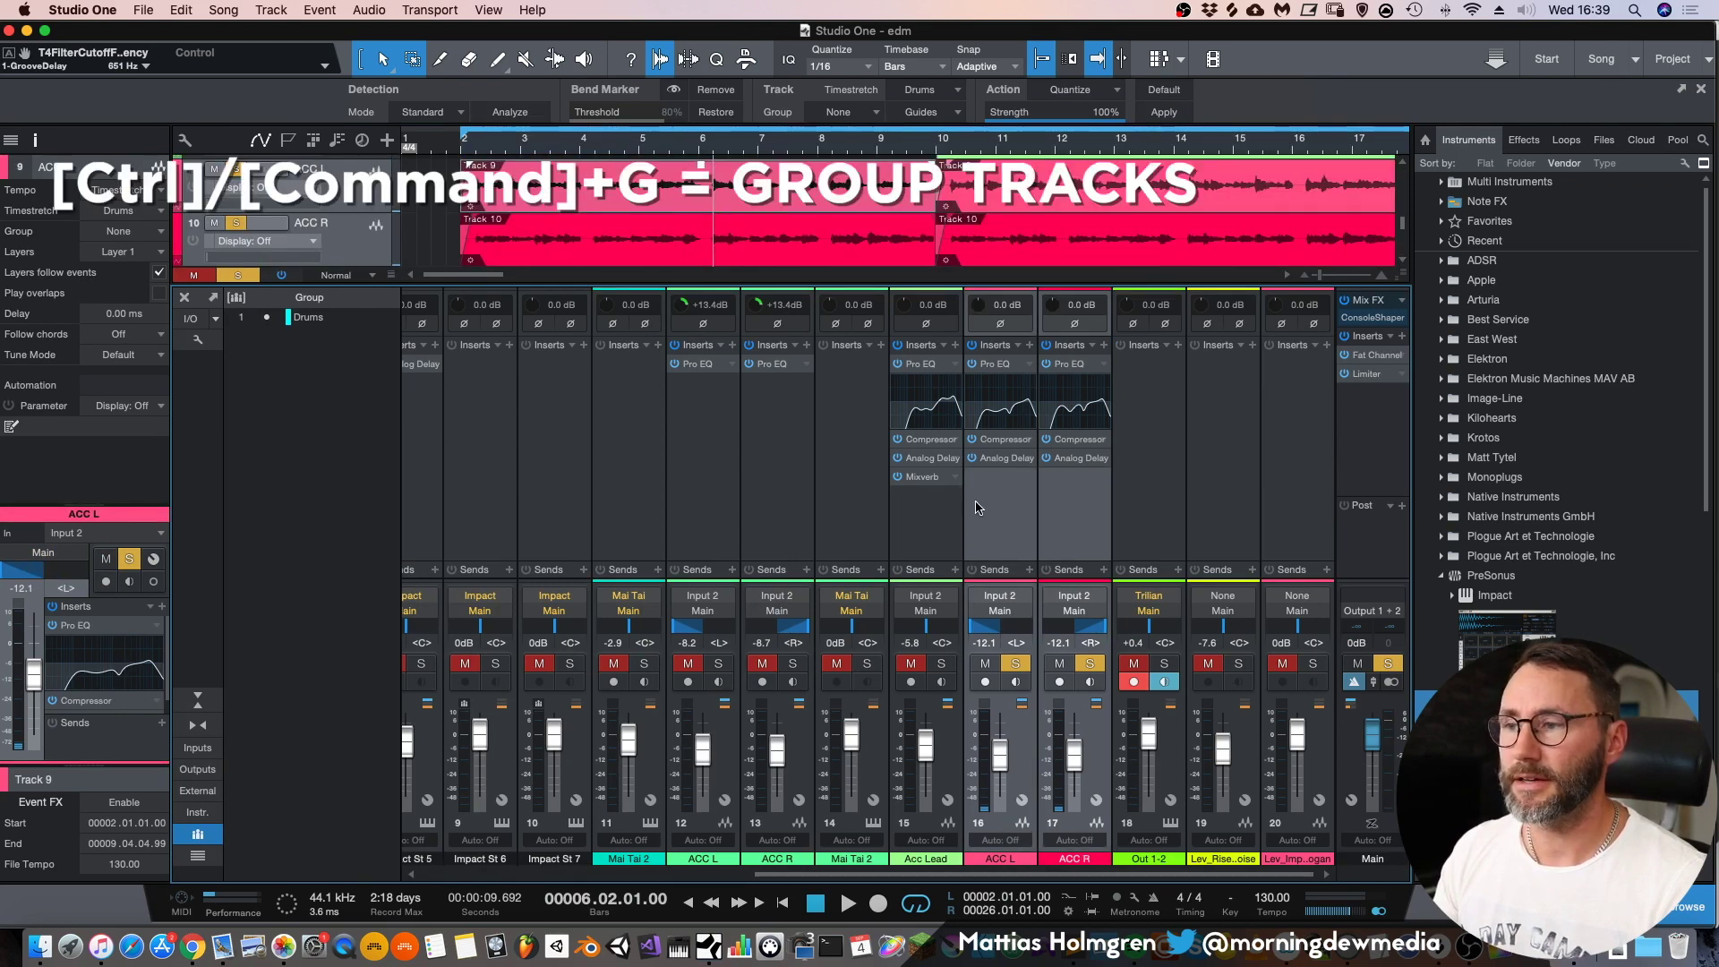
right_click(1009, 541)
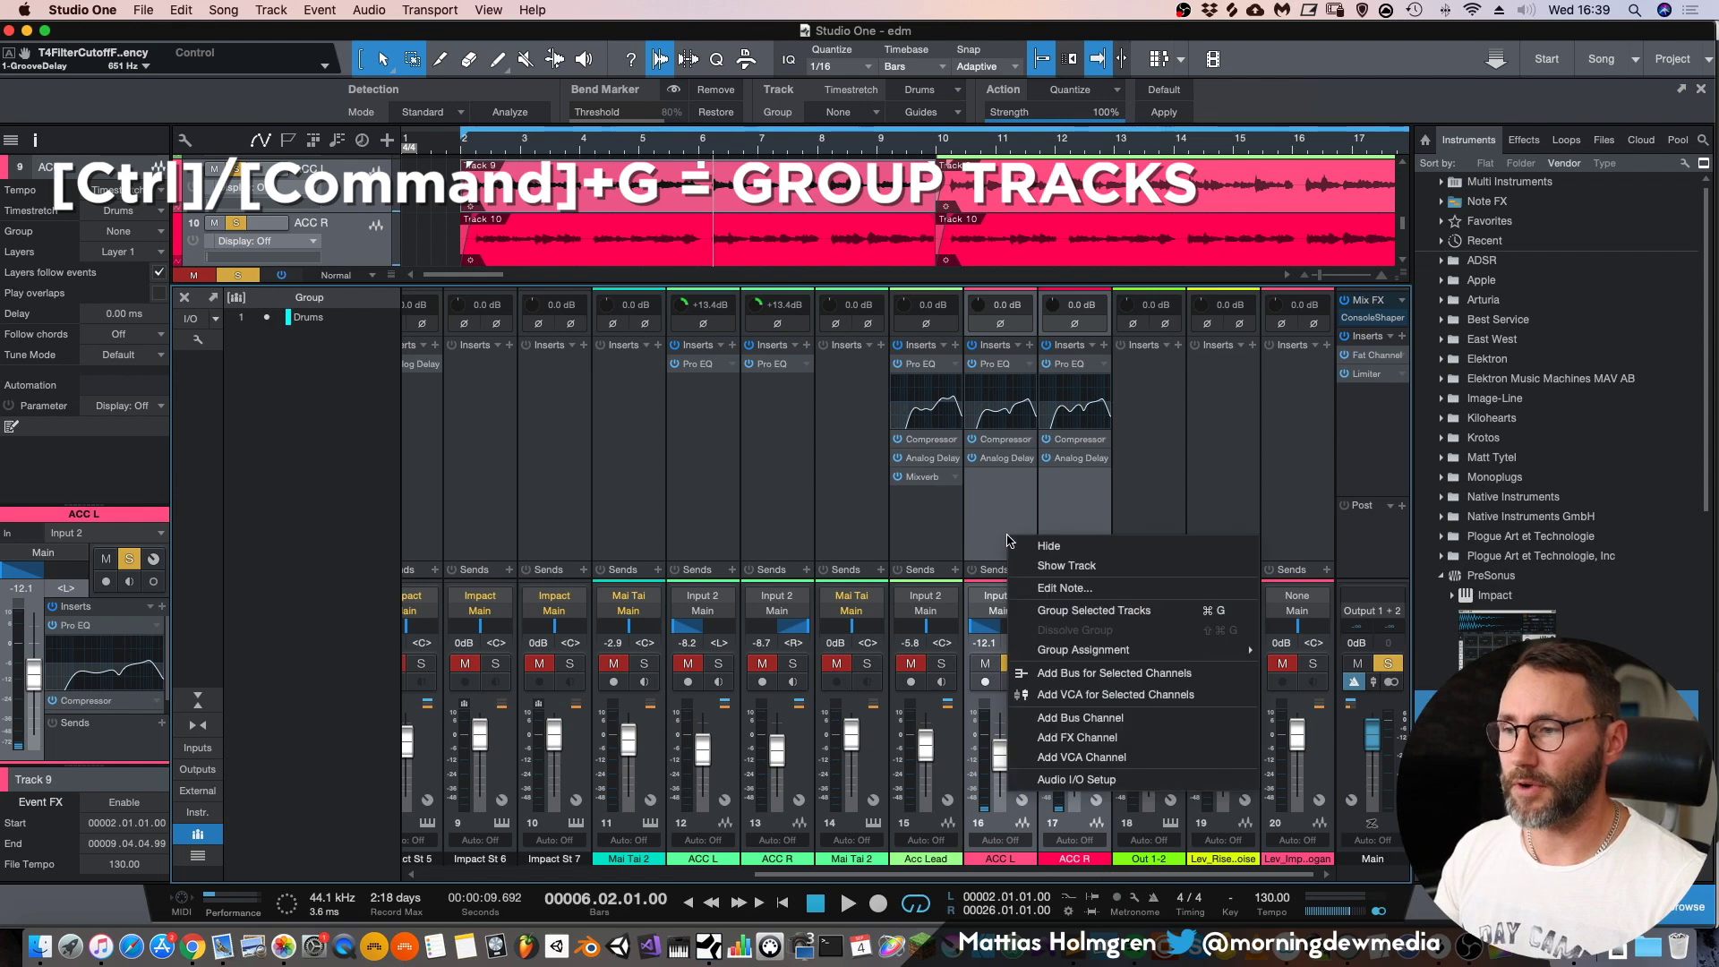
click(1114, 616)
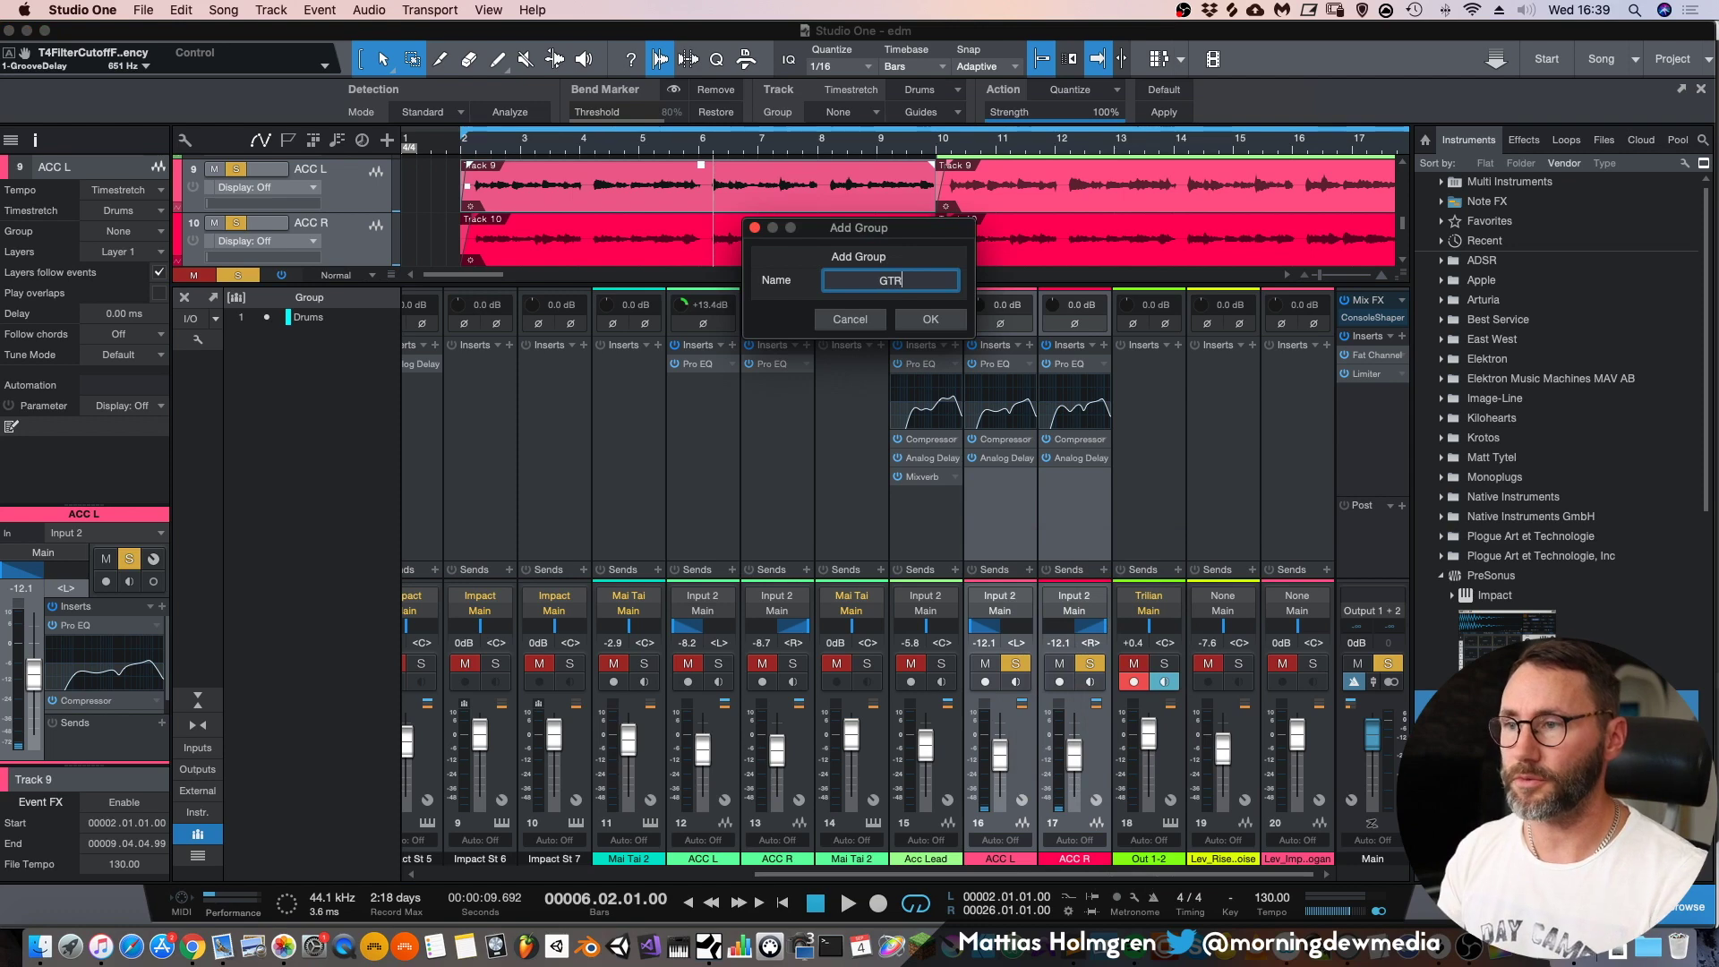
text(GTR)
key(Return)
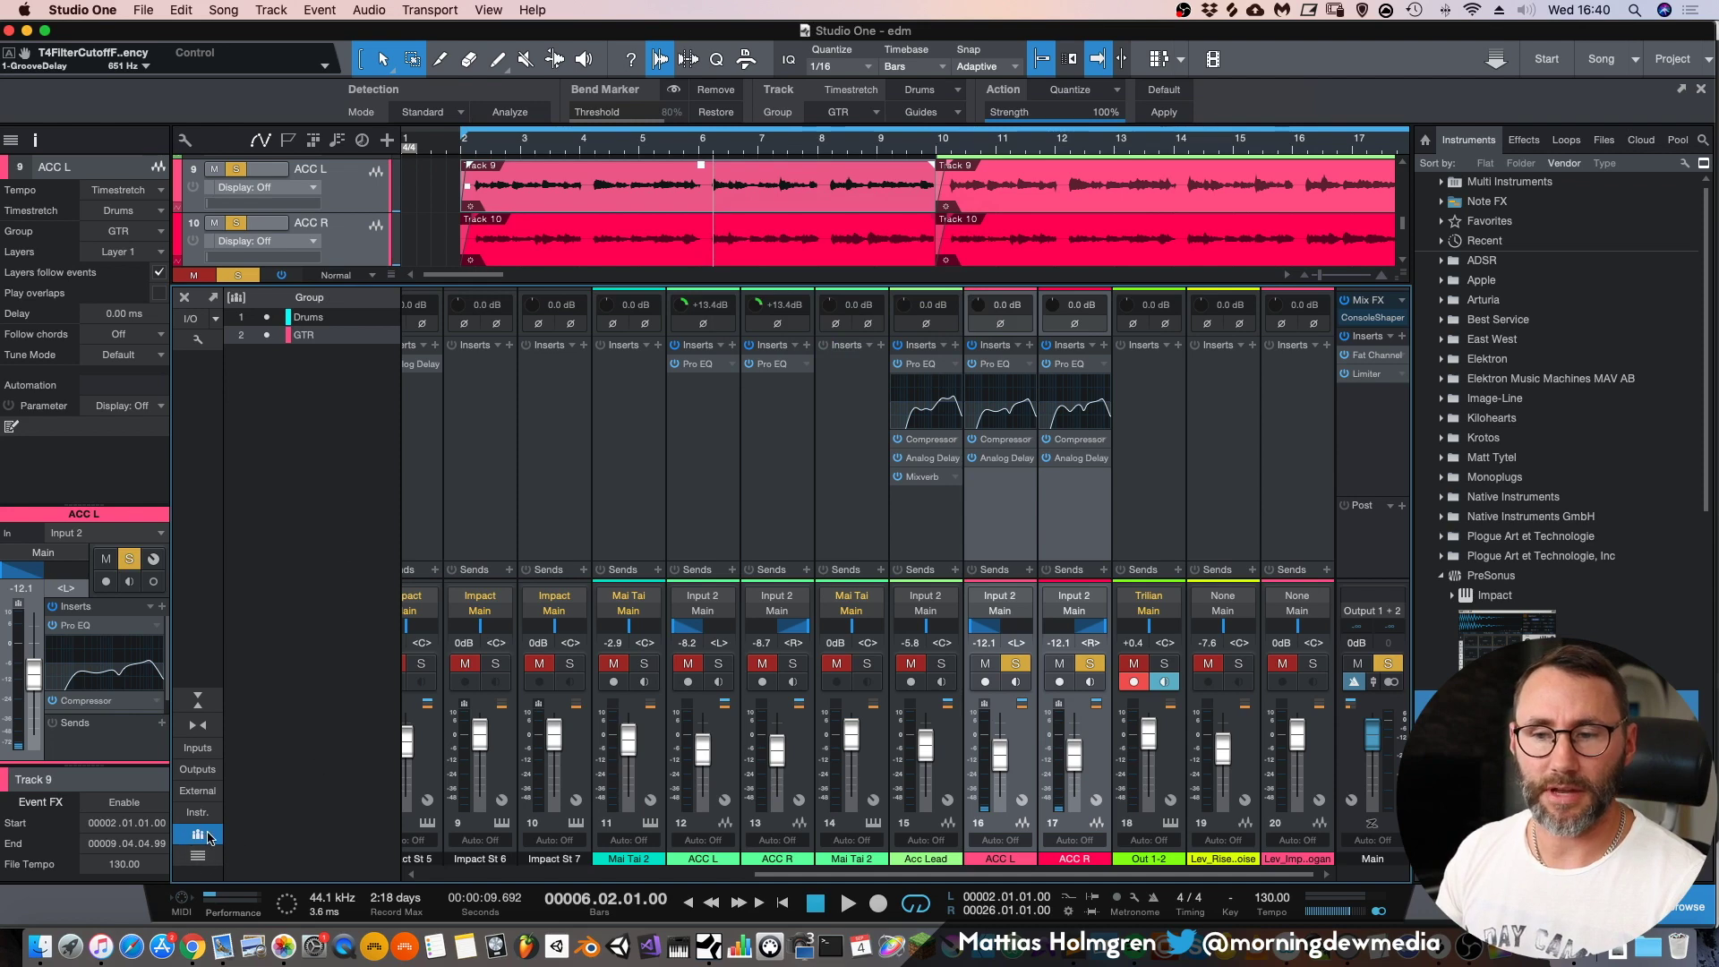
- View the linked attributes of the GTR group and try out the grouped volume faders
right_click(321, 336)
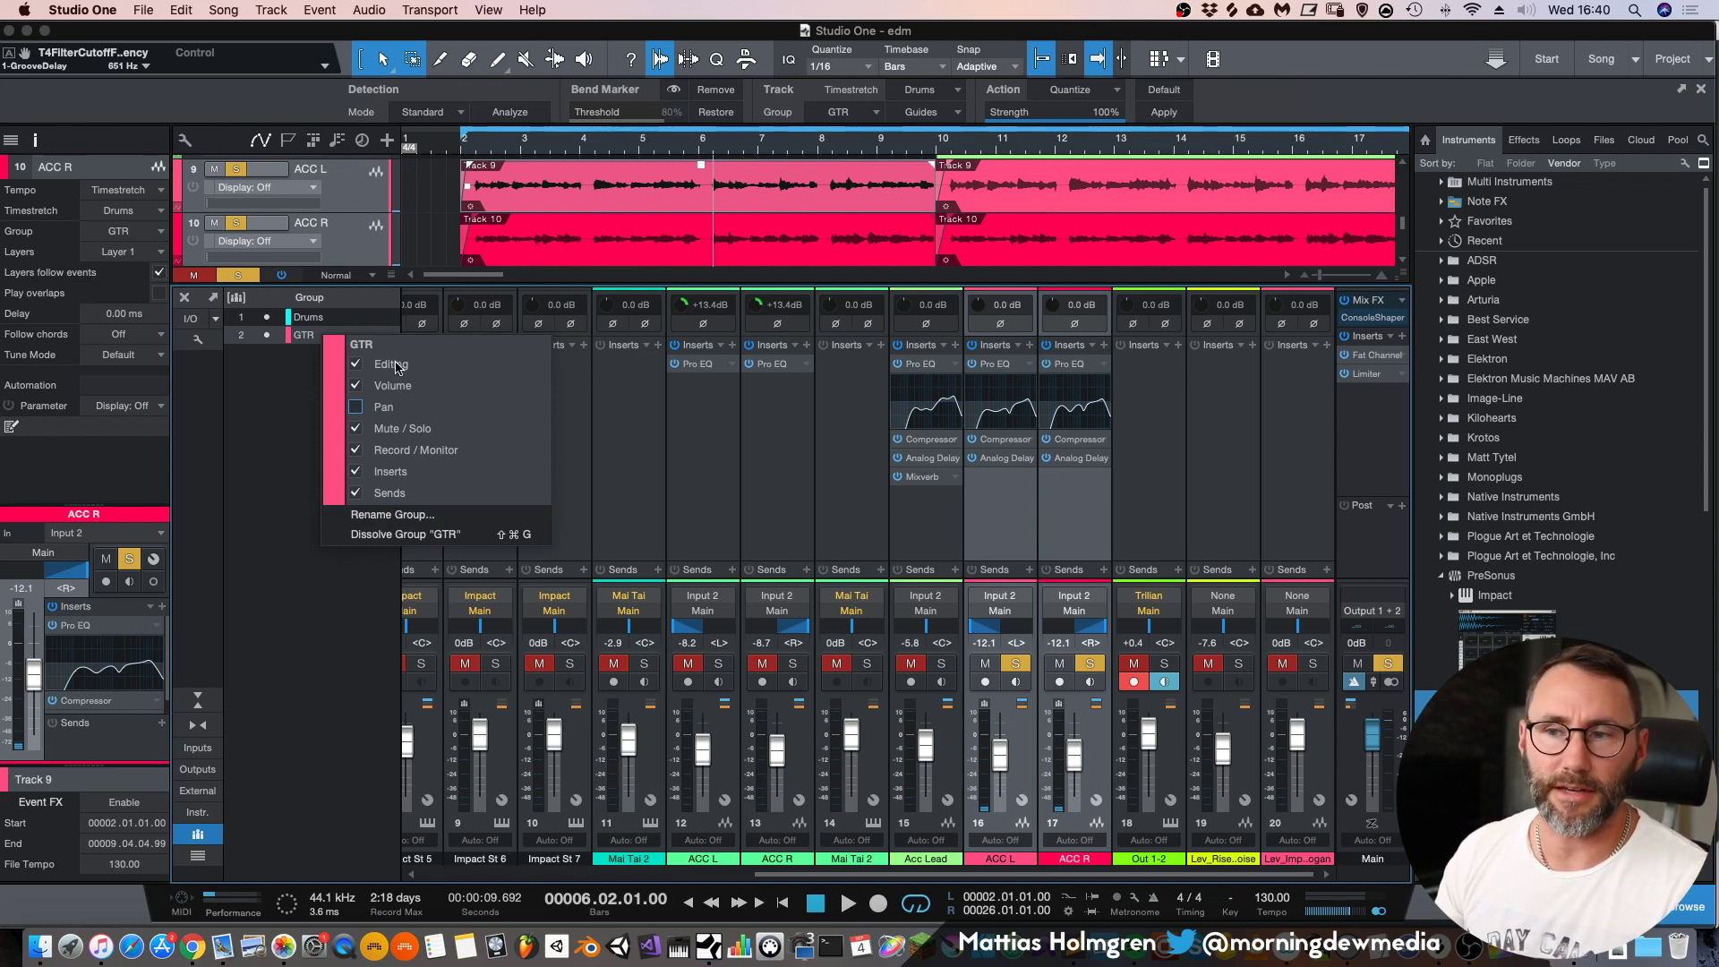
click(299, 432)
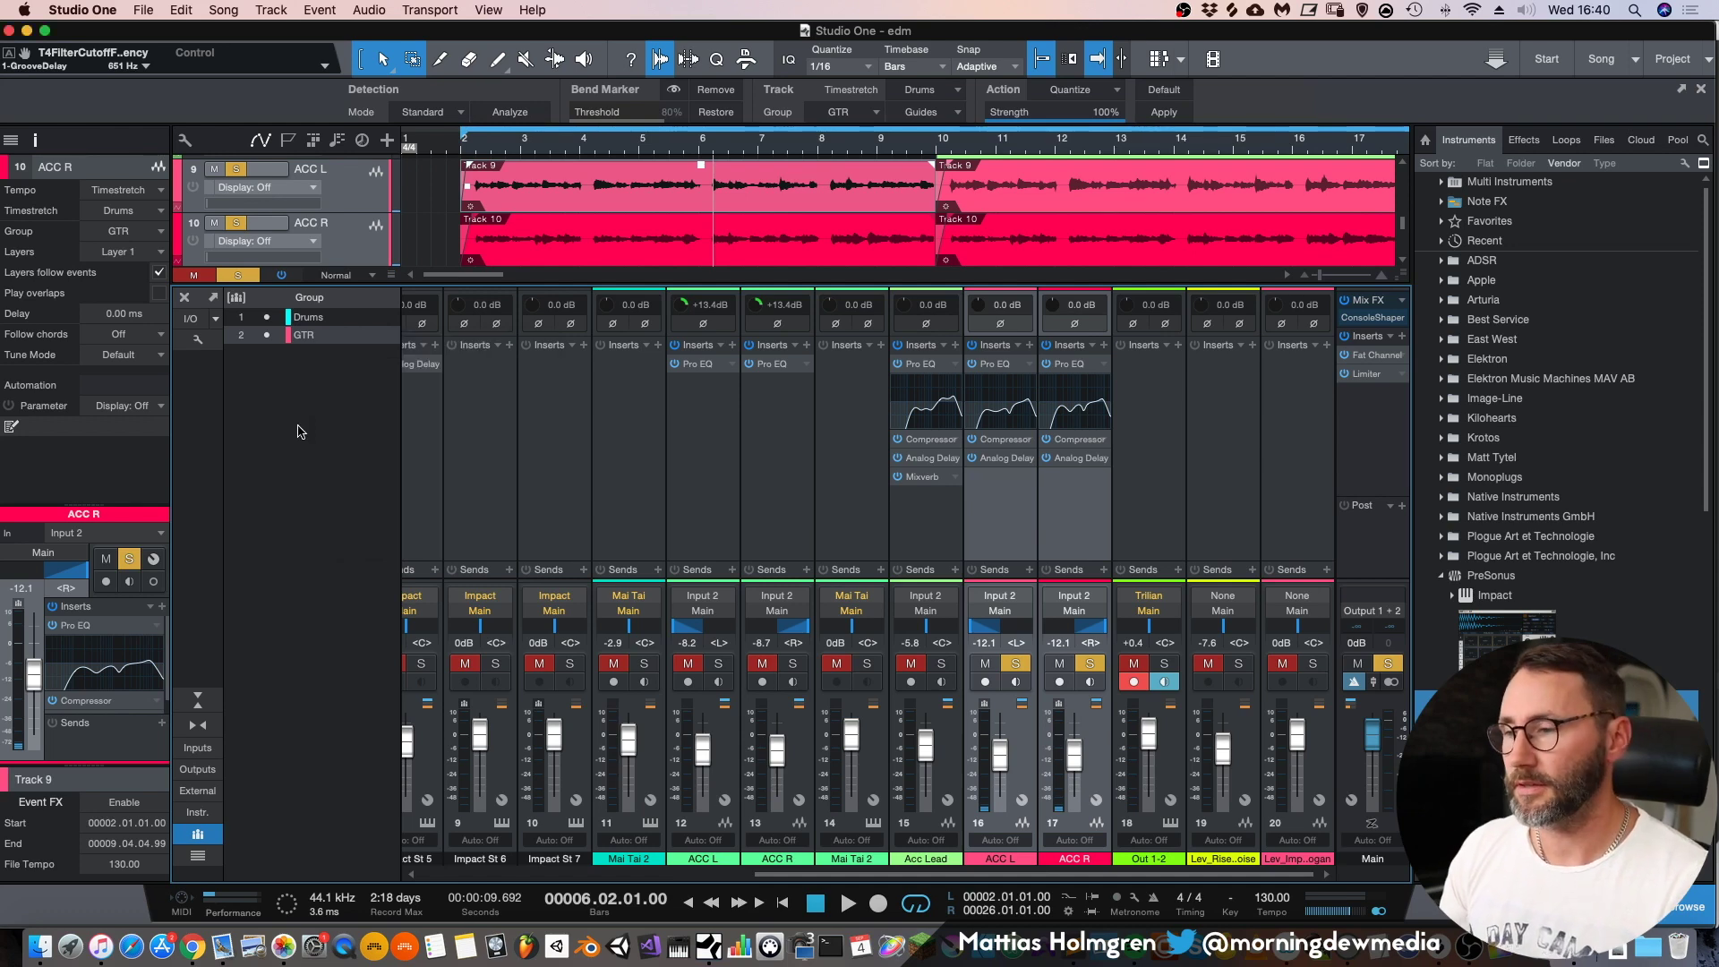
click(1011, 861)
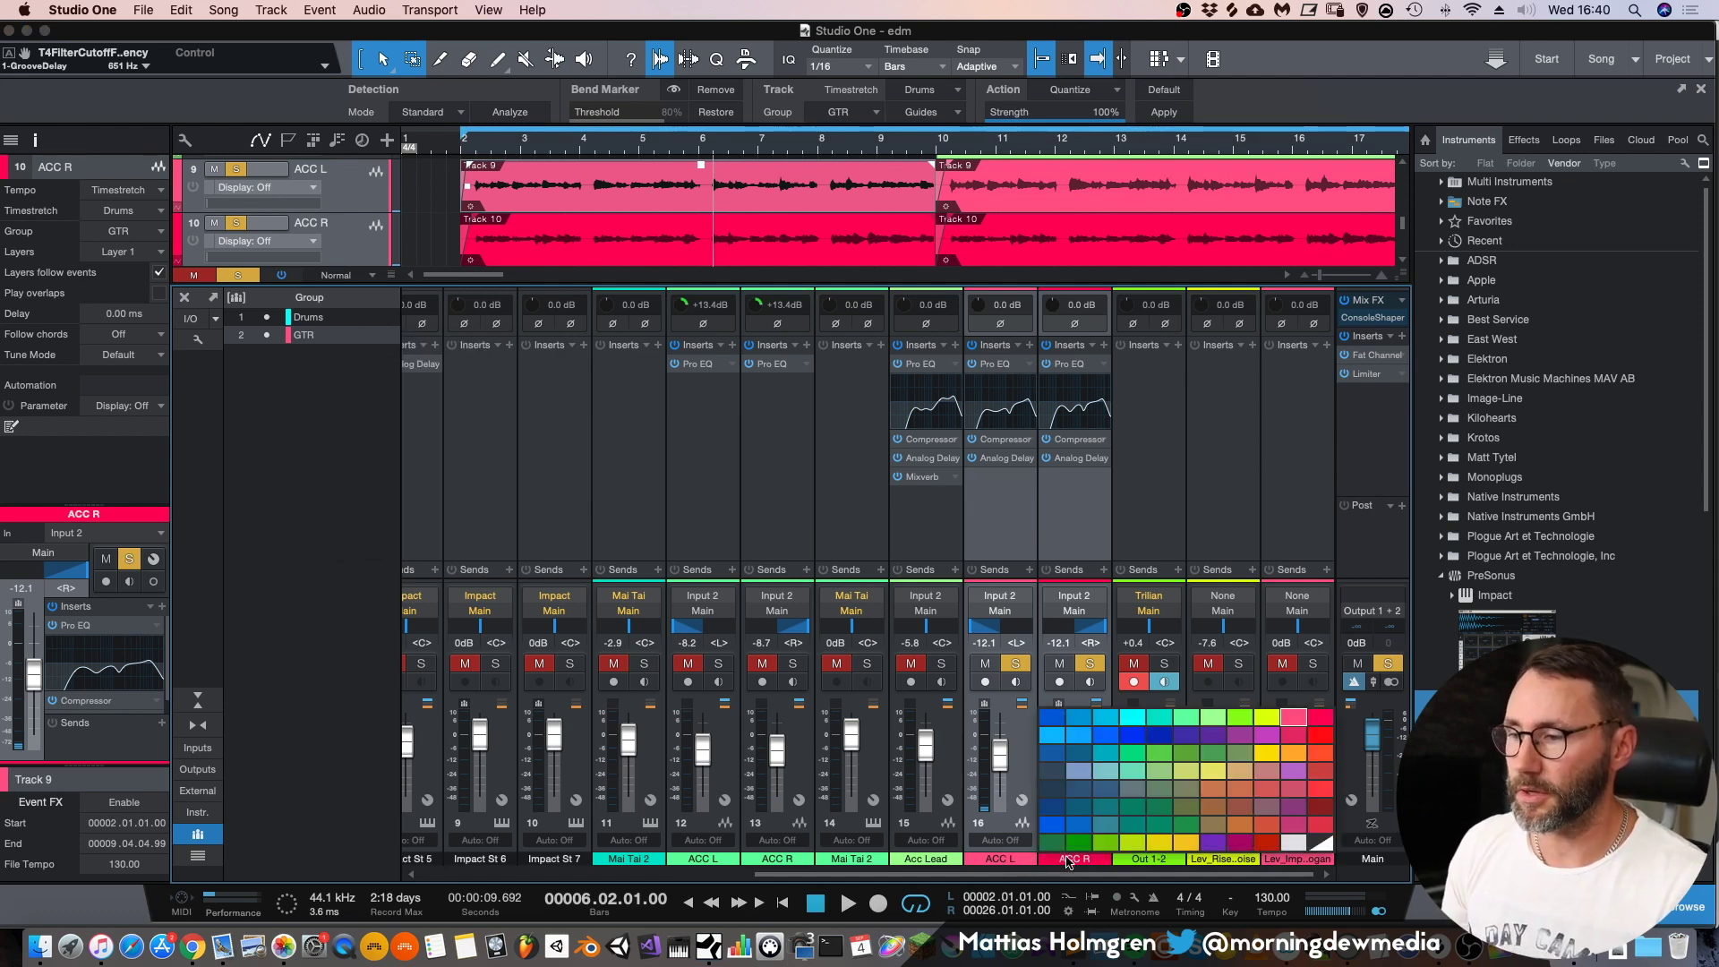
click(1014, 757)
mouse_move(1002, 757)
mouse_down()
mouse_move(1002, 788)
mouse_move(1001, 741)
mouse_up()
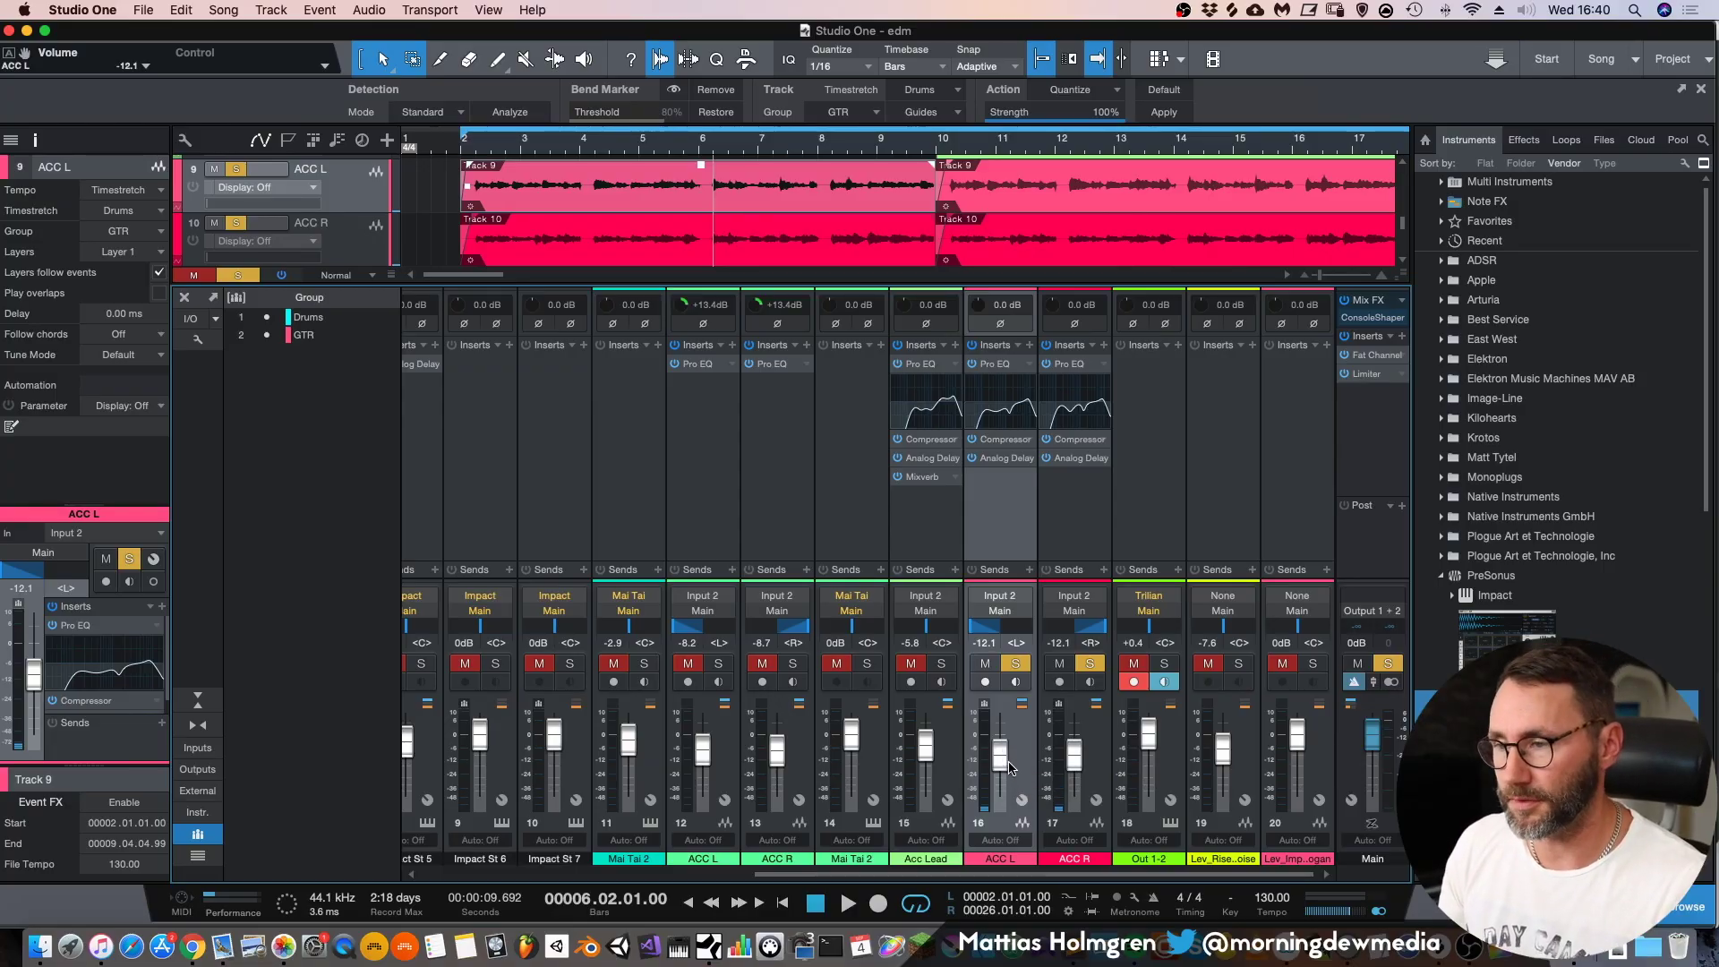
mouse_move(1007, 762)
mouse_down()
mouse_move(1001, 784)
mouse_move(989, 772)
mouse_move(1000, 763)
mouse_move(1002, 786)
mouse_move(1000, 740)
mouse_move(1000, 788)
mouse_move(1002, 730)
mouse_move(1003, 788)
mouse_up()
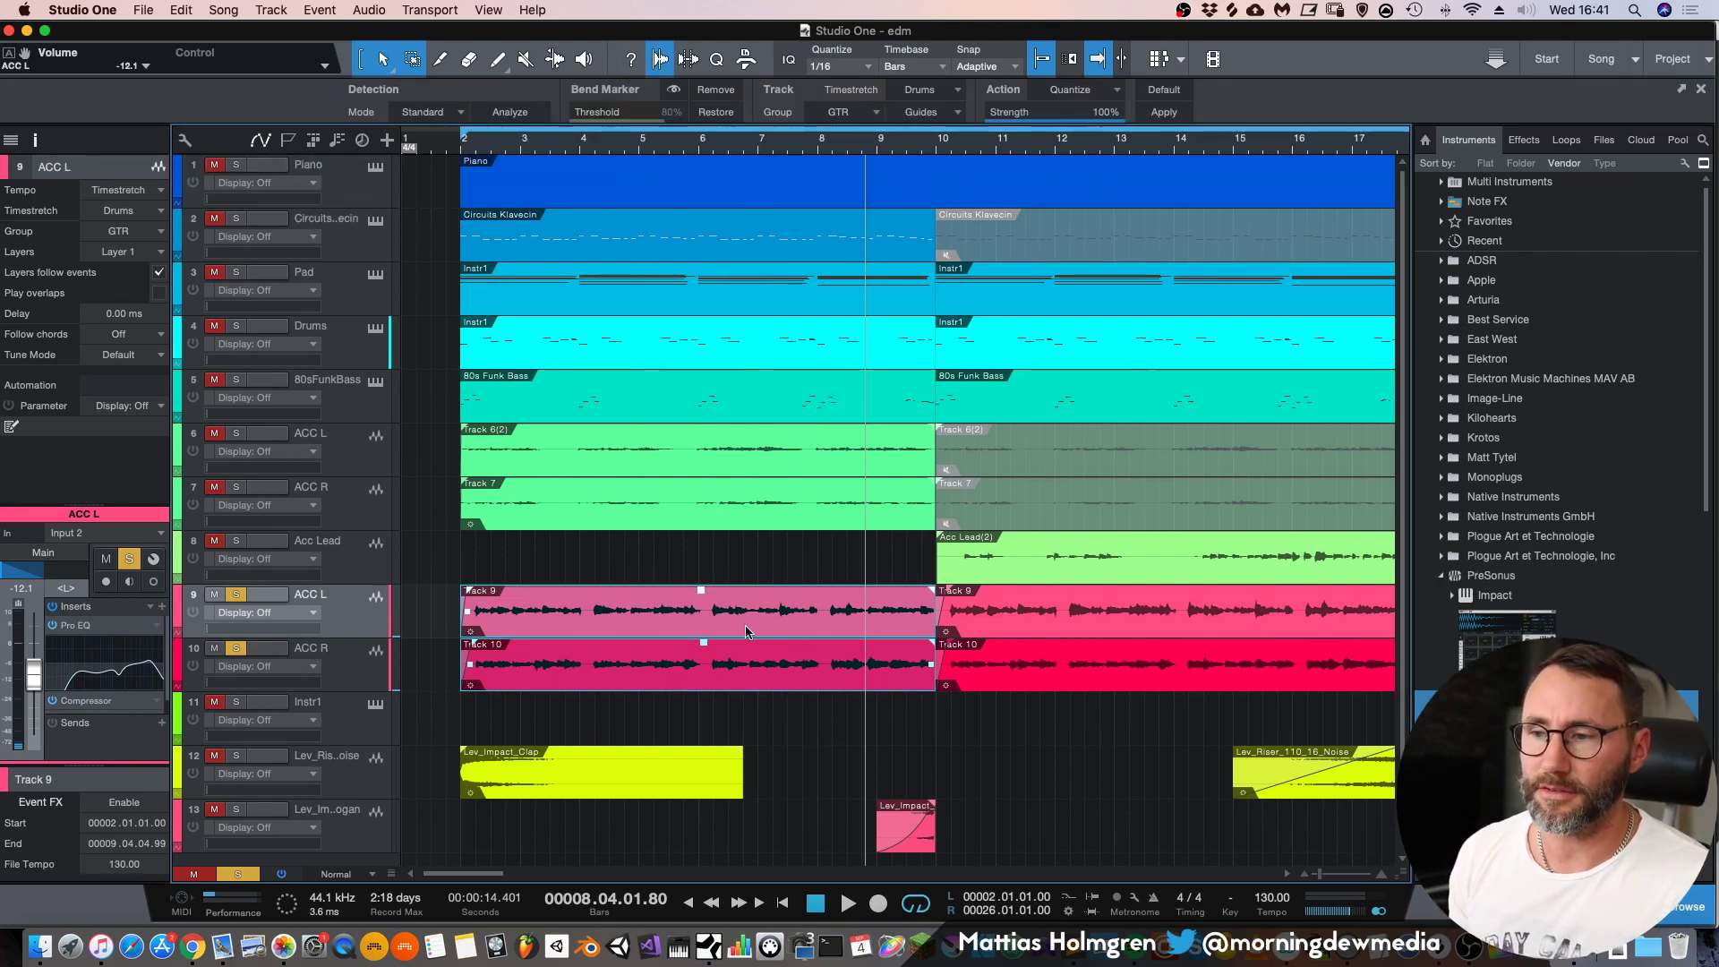
- Analyze the transients of the first grouped guitar events and shift a marker just before bar 3 with the Bend tool
click(511, 112)
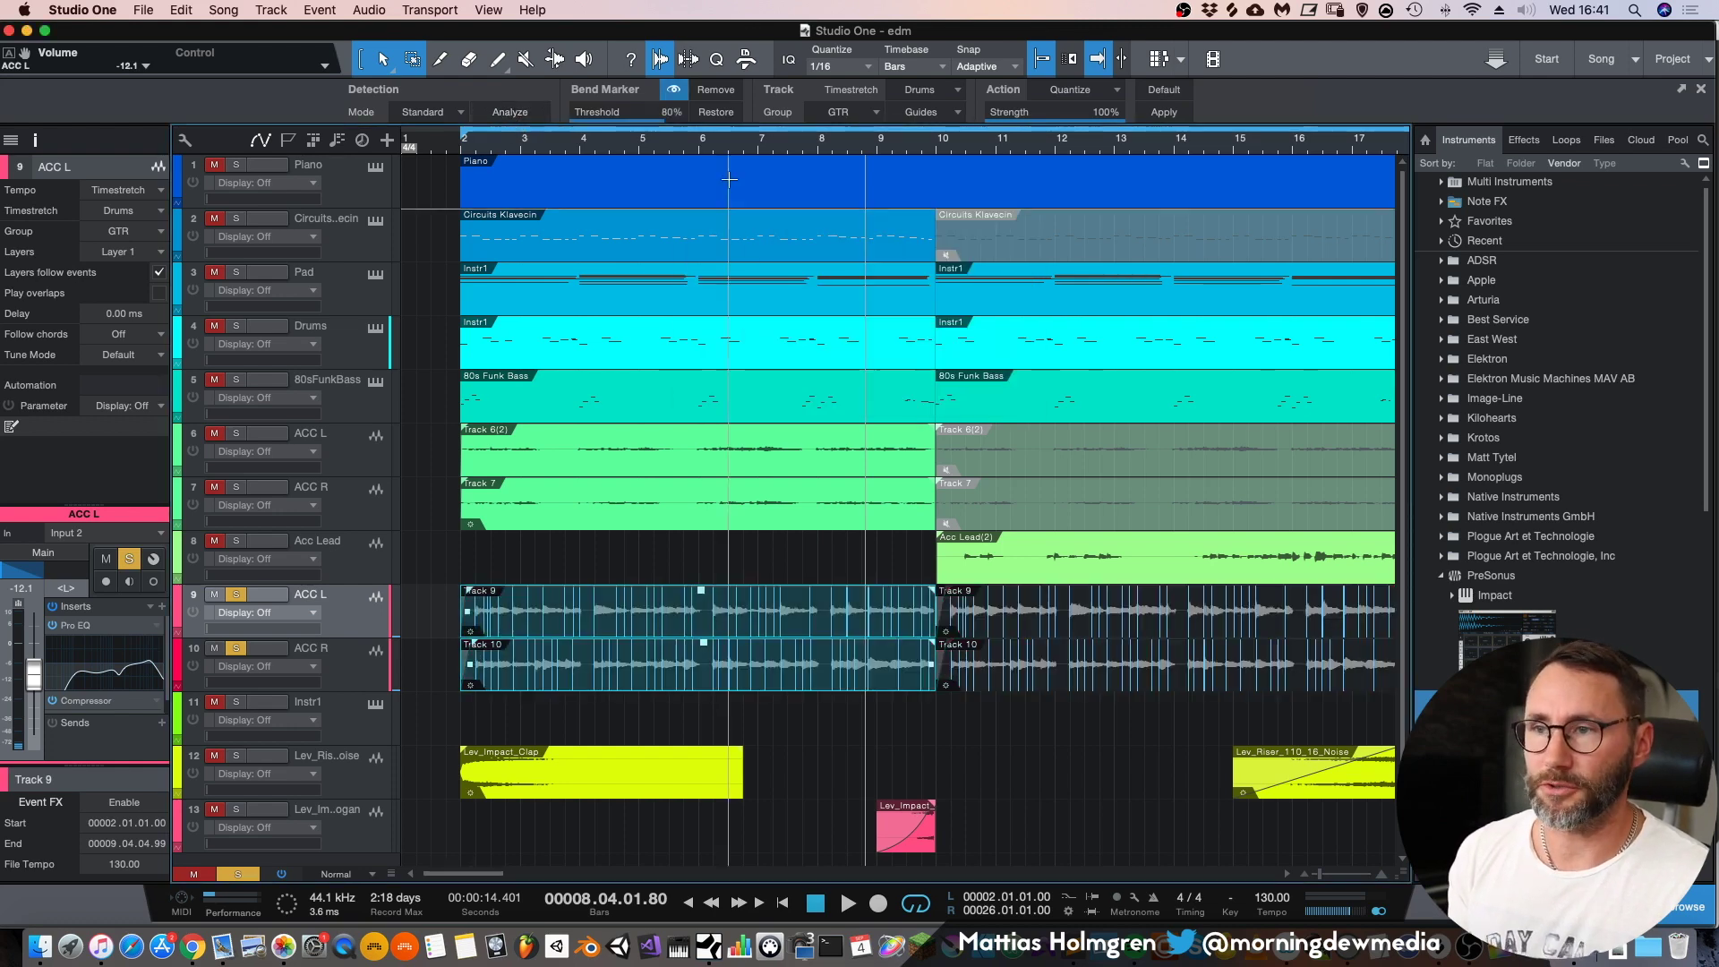
drag(650, 152, 855, 173)
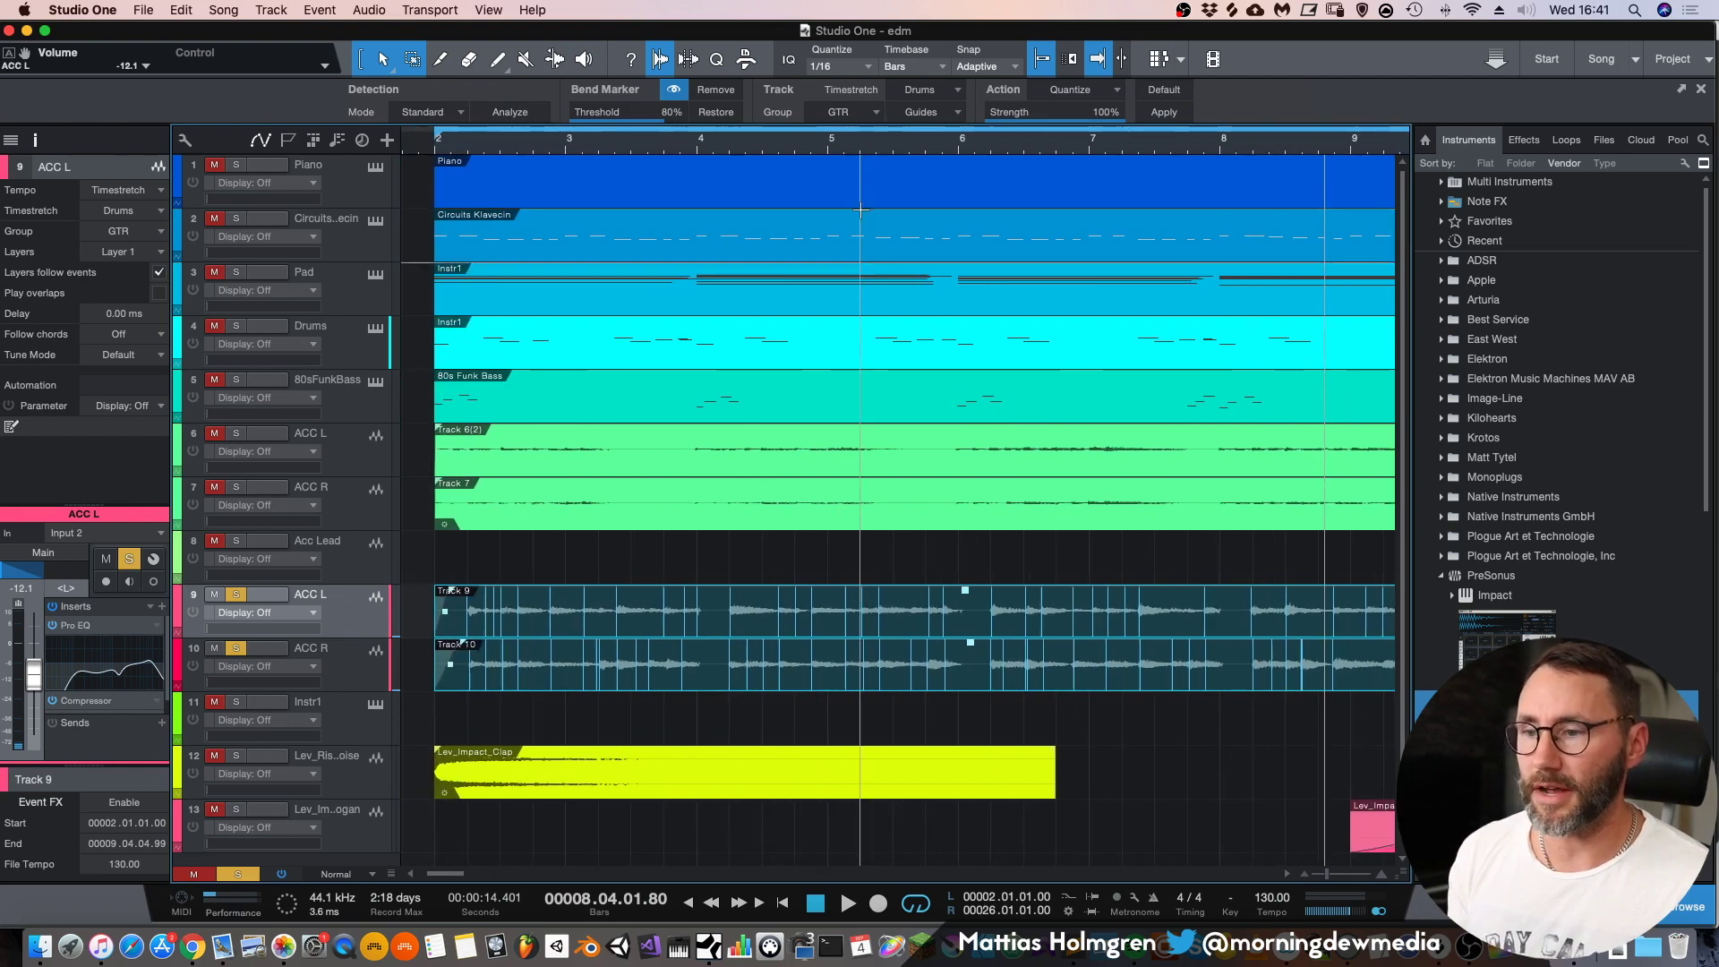
click(555, 58)
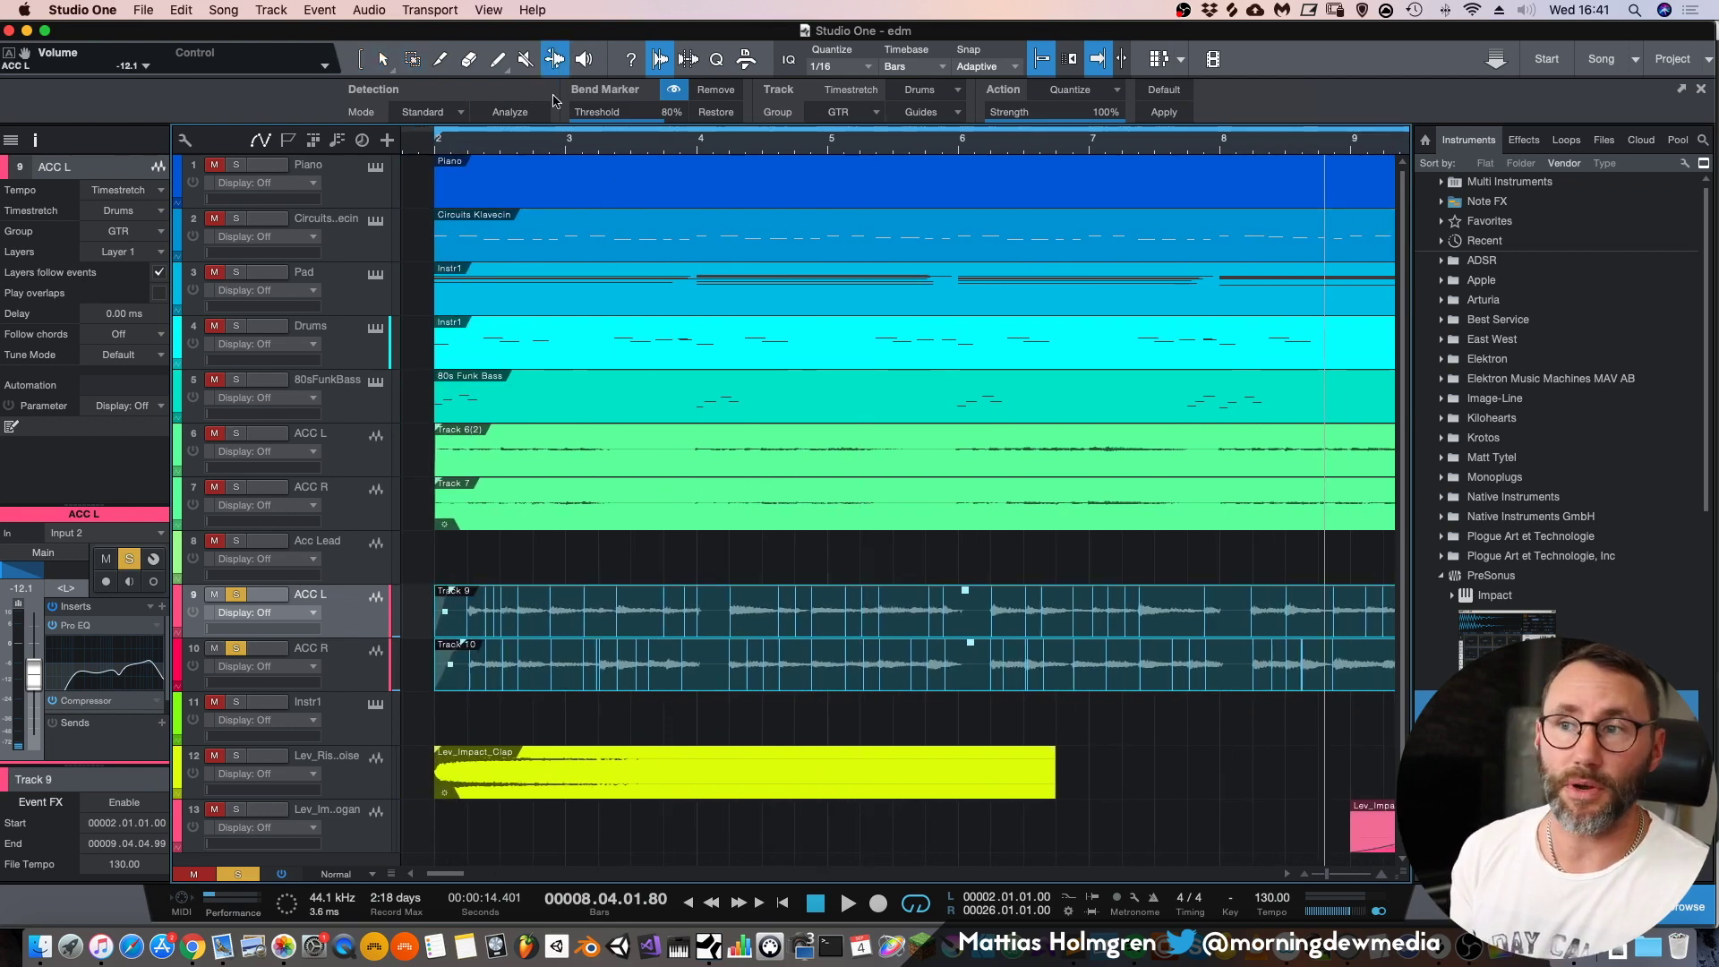
drag(564, 616, 537, 614)
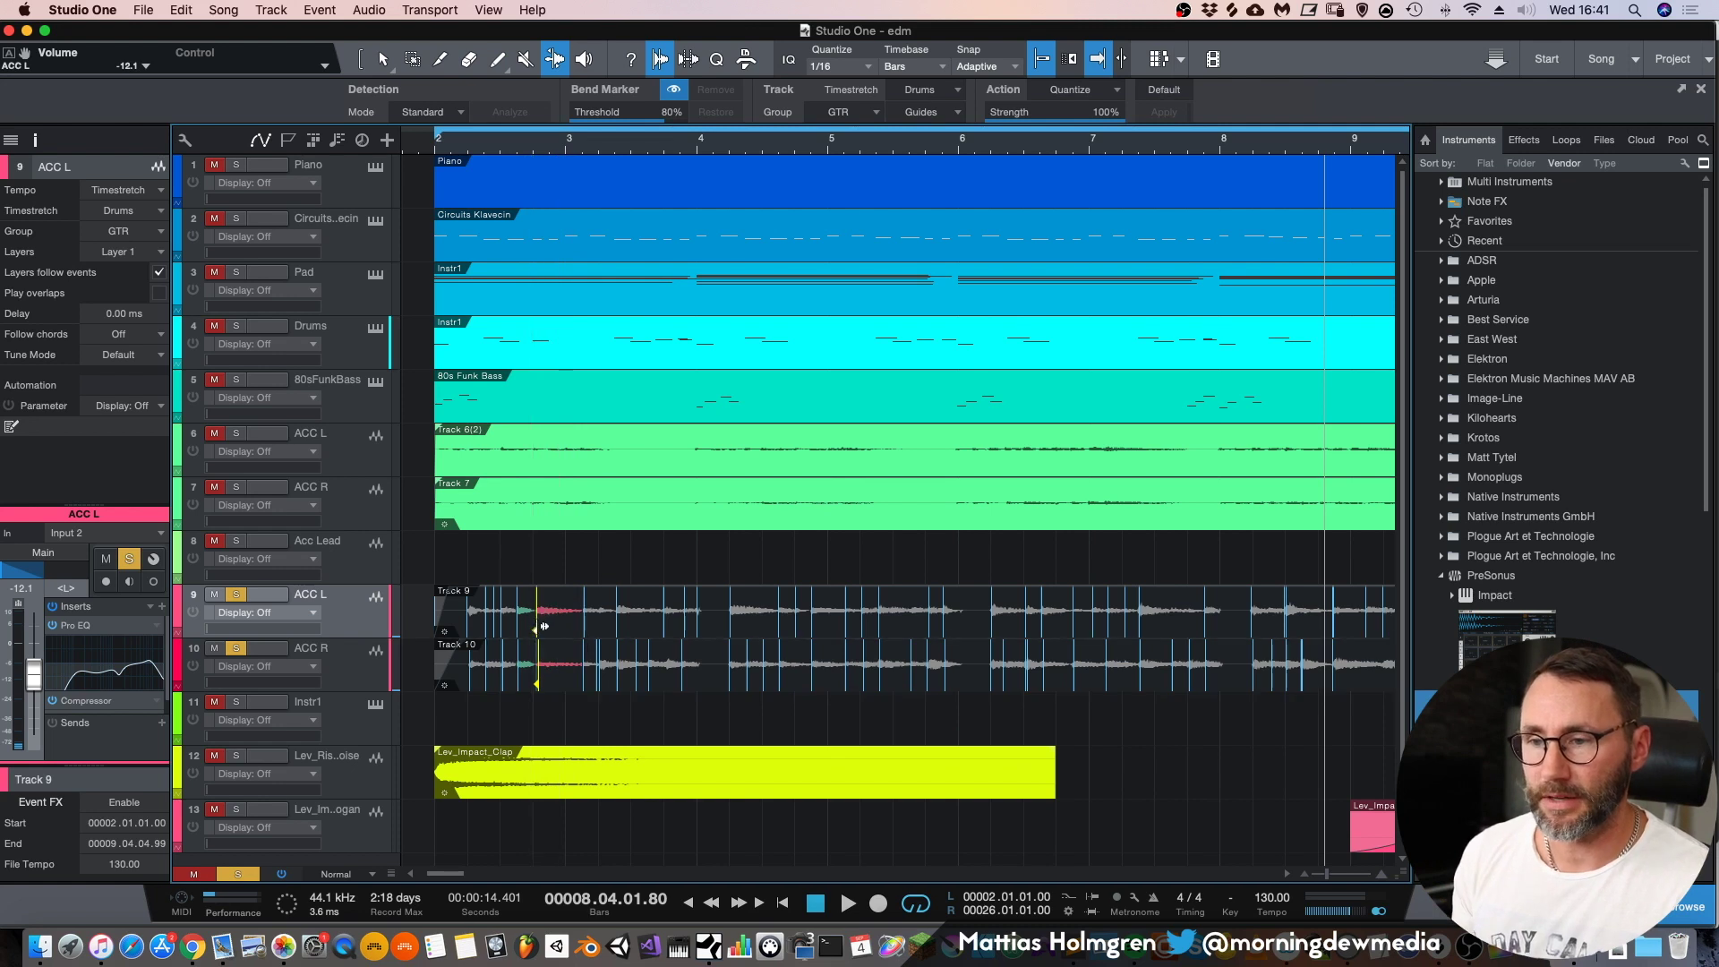
drag(548, 624, 555, 624)
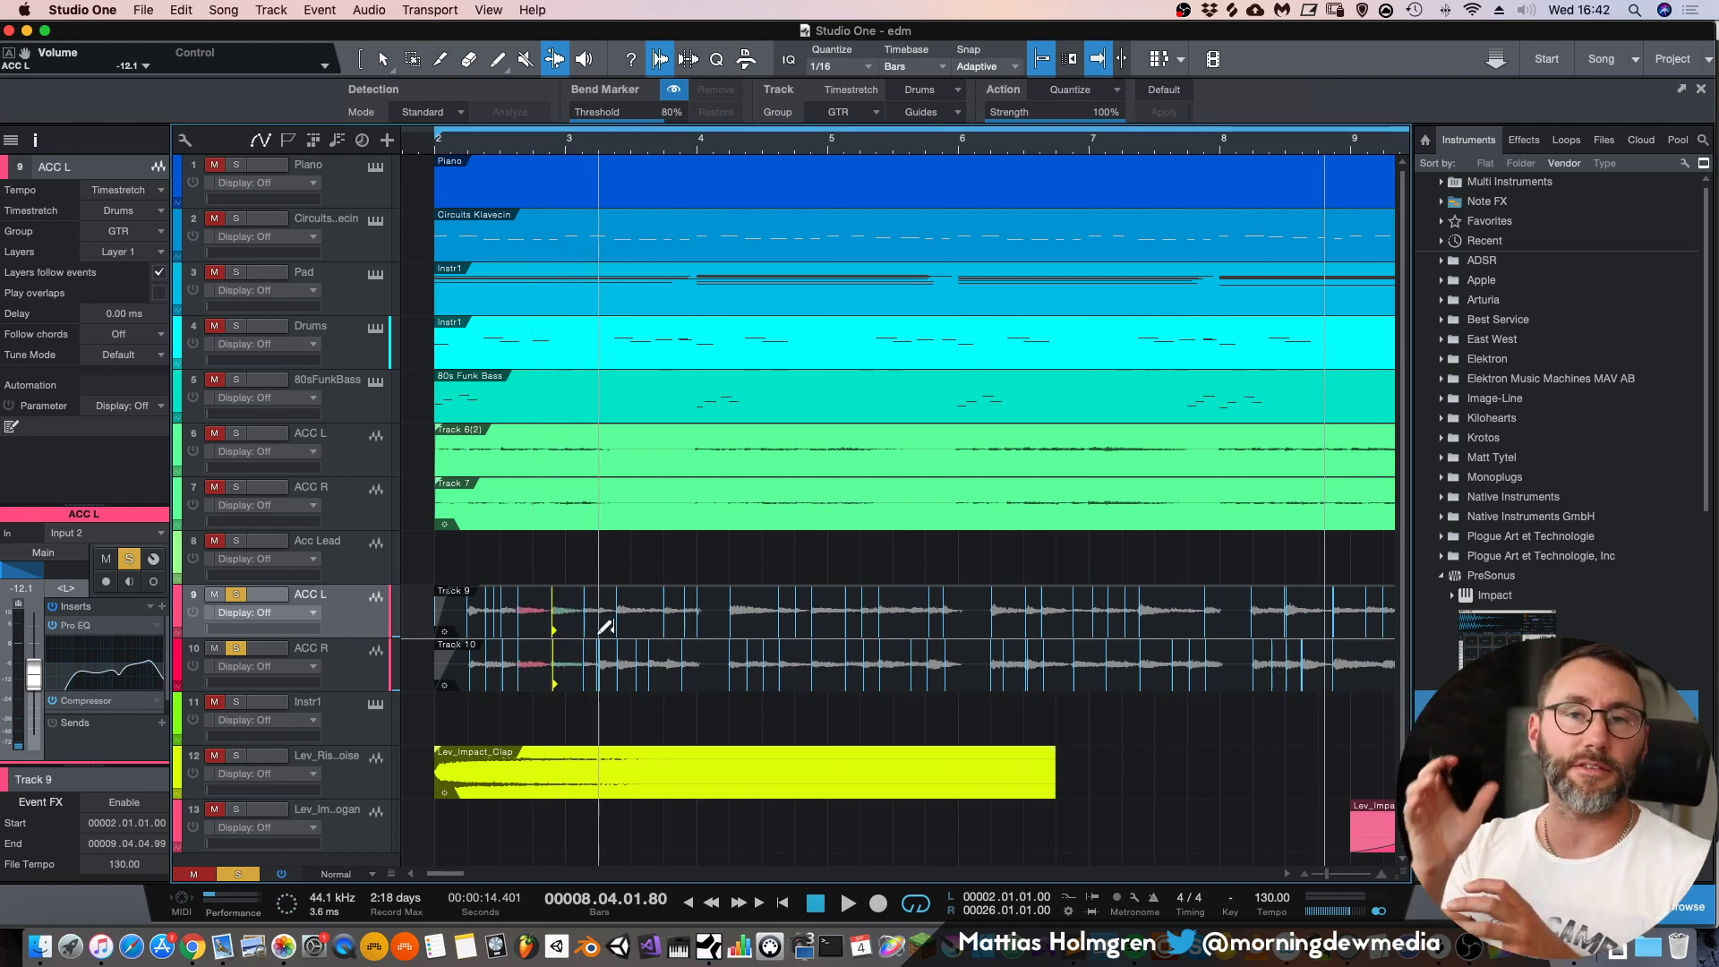
- Play the soloed guitar tracks from bar 2 to hear the moved bend marker
drag(668, 141, 899, 167)
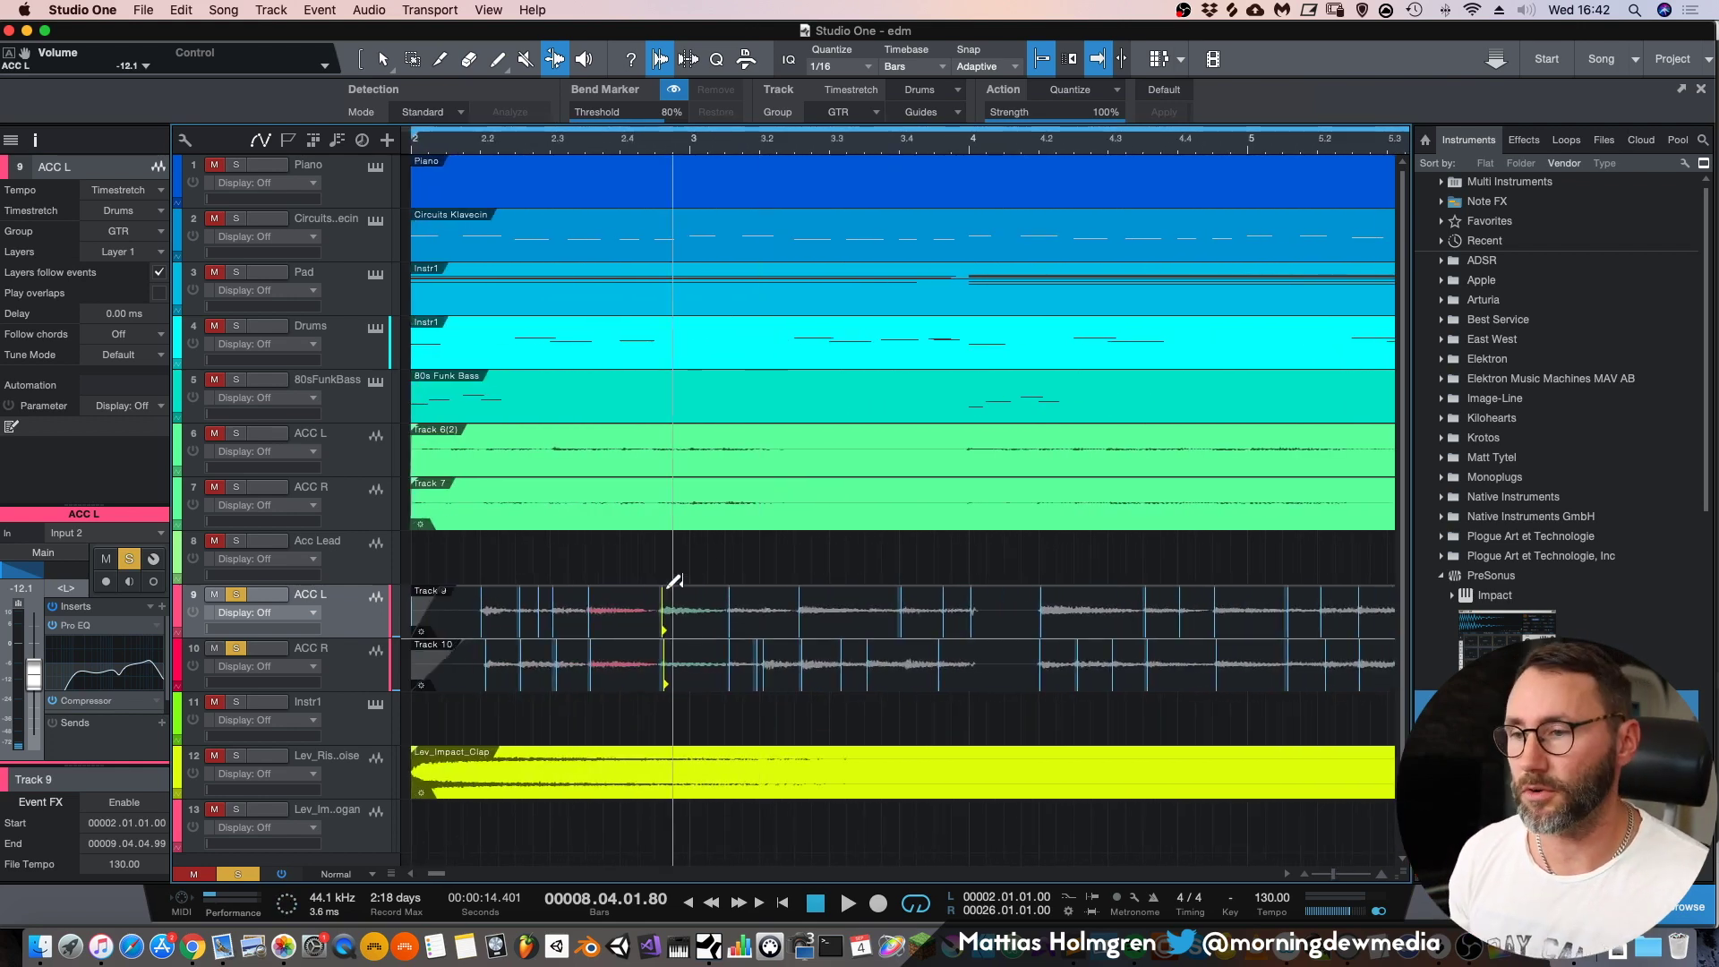
key(space)
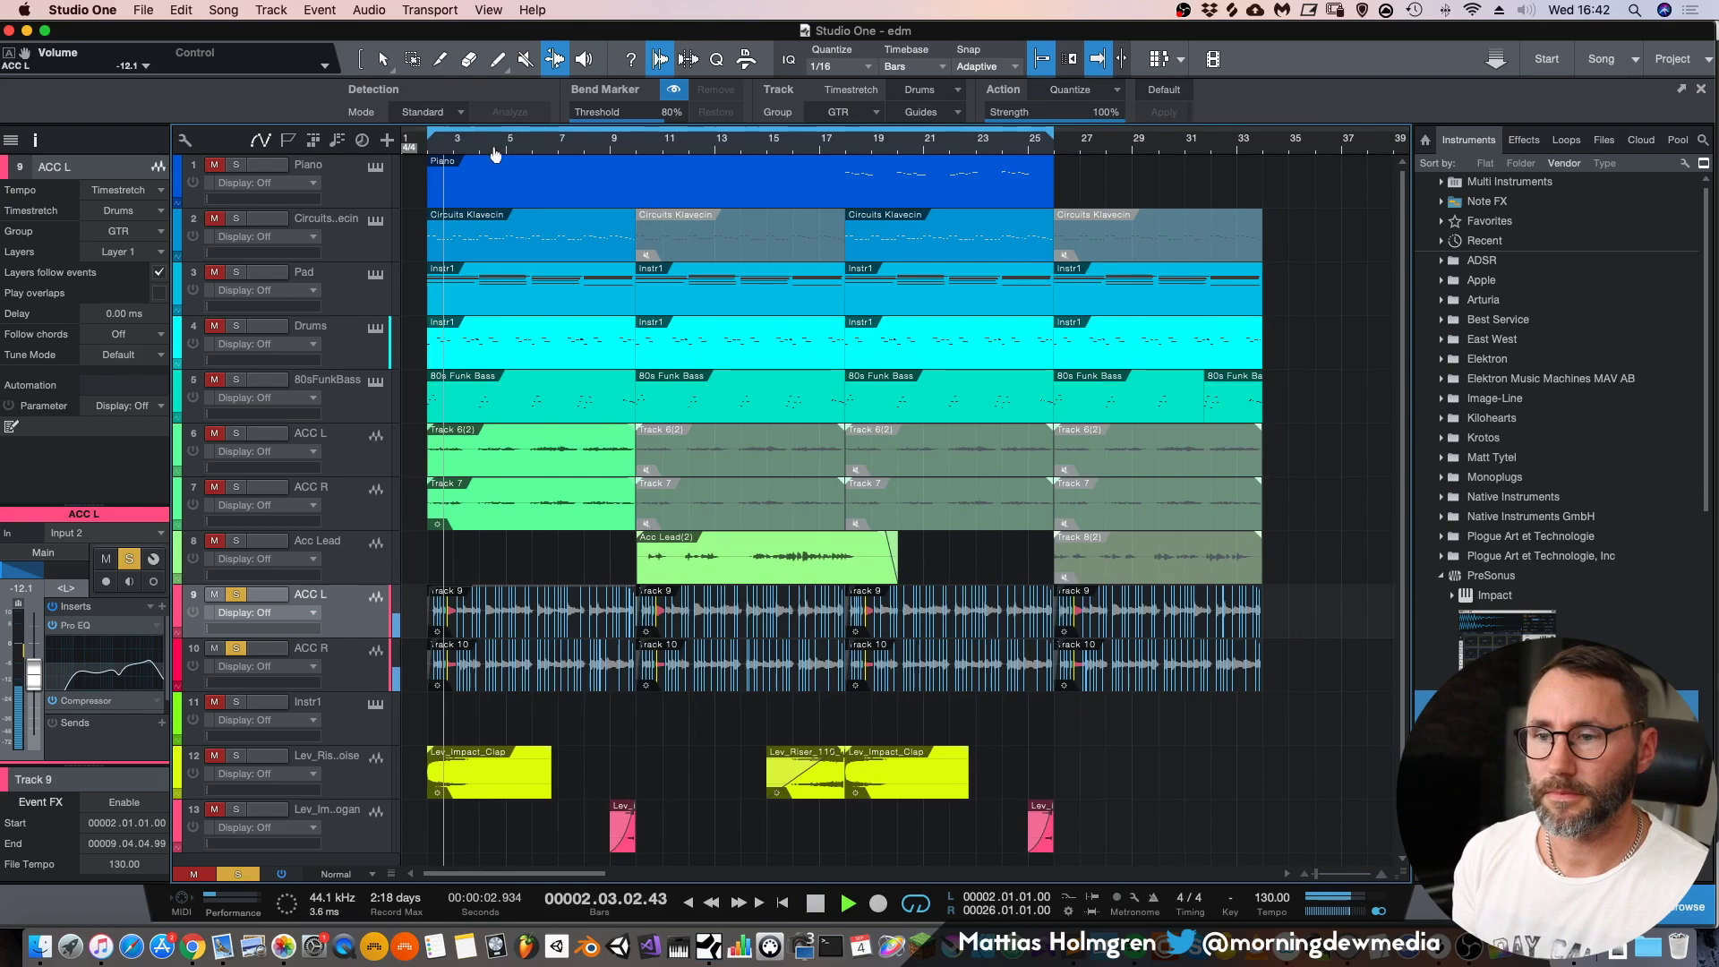
key(e)
key(e)
key(e)
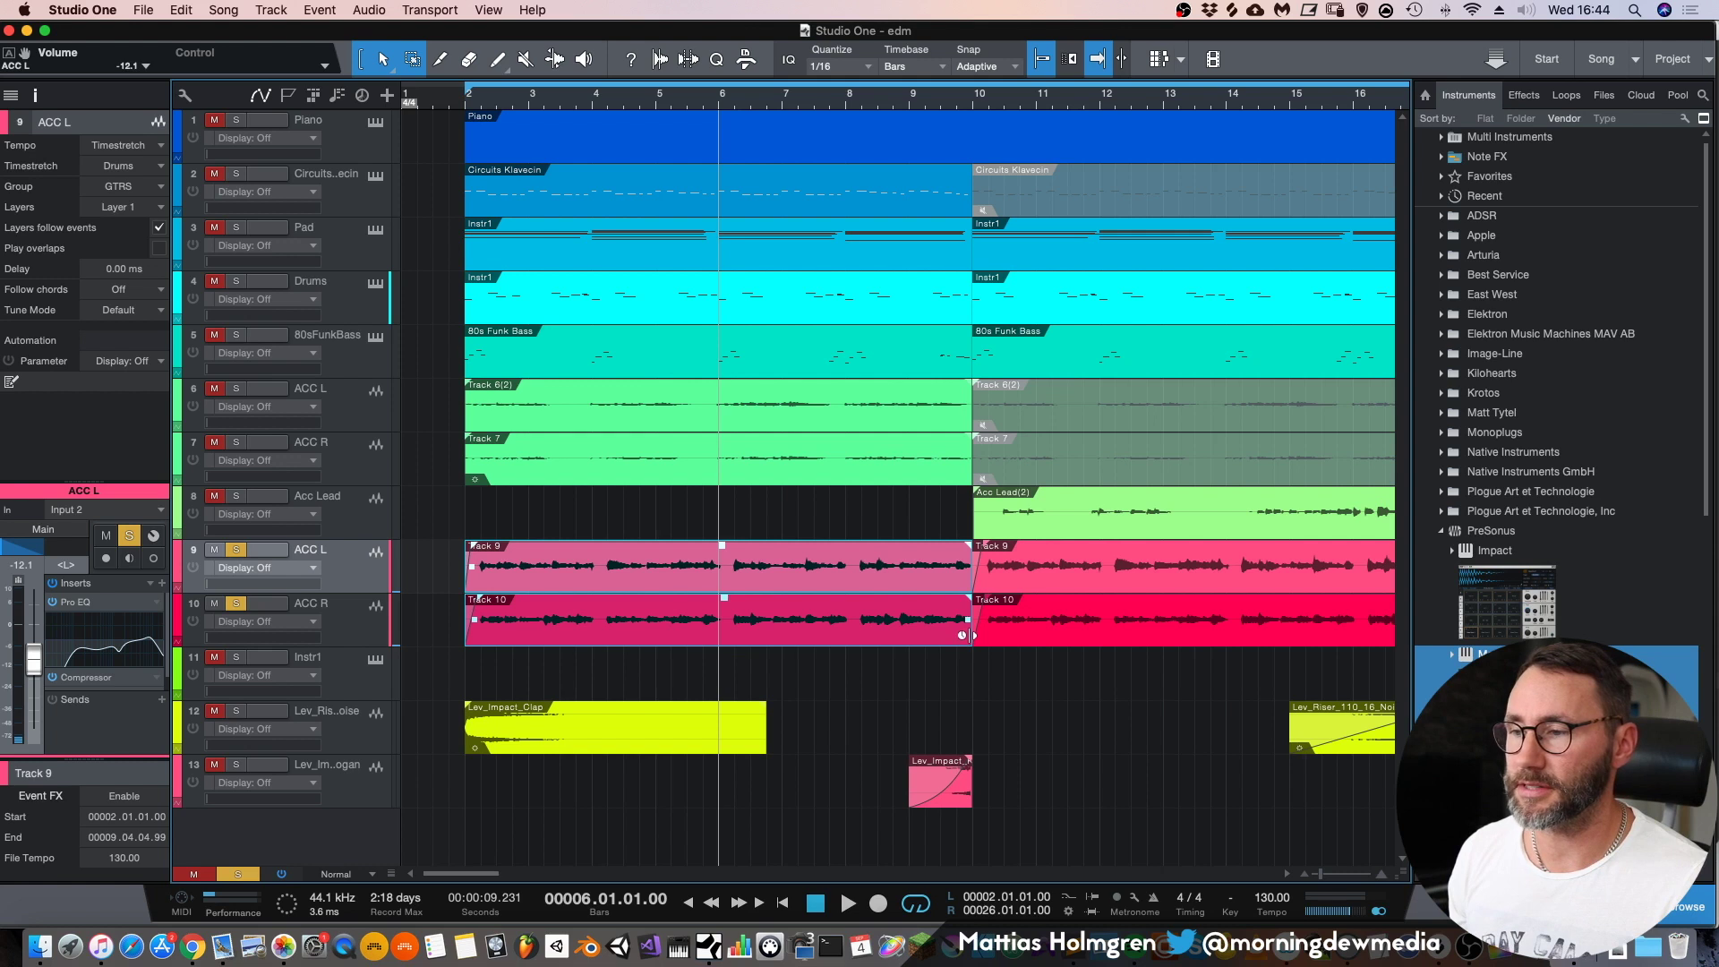
- Shorten the first events of tracks 9 and 10 to end at bar 6, and play them from bar 2
drag(965, 634, 714, 617)
click(445, 102)
key(space)
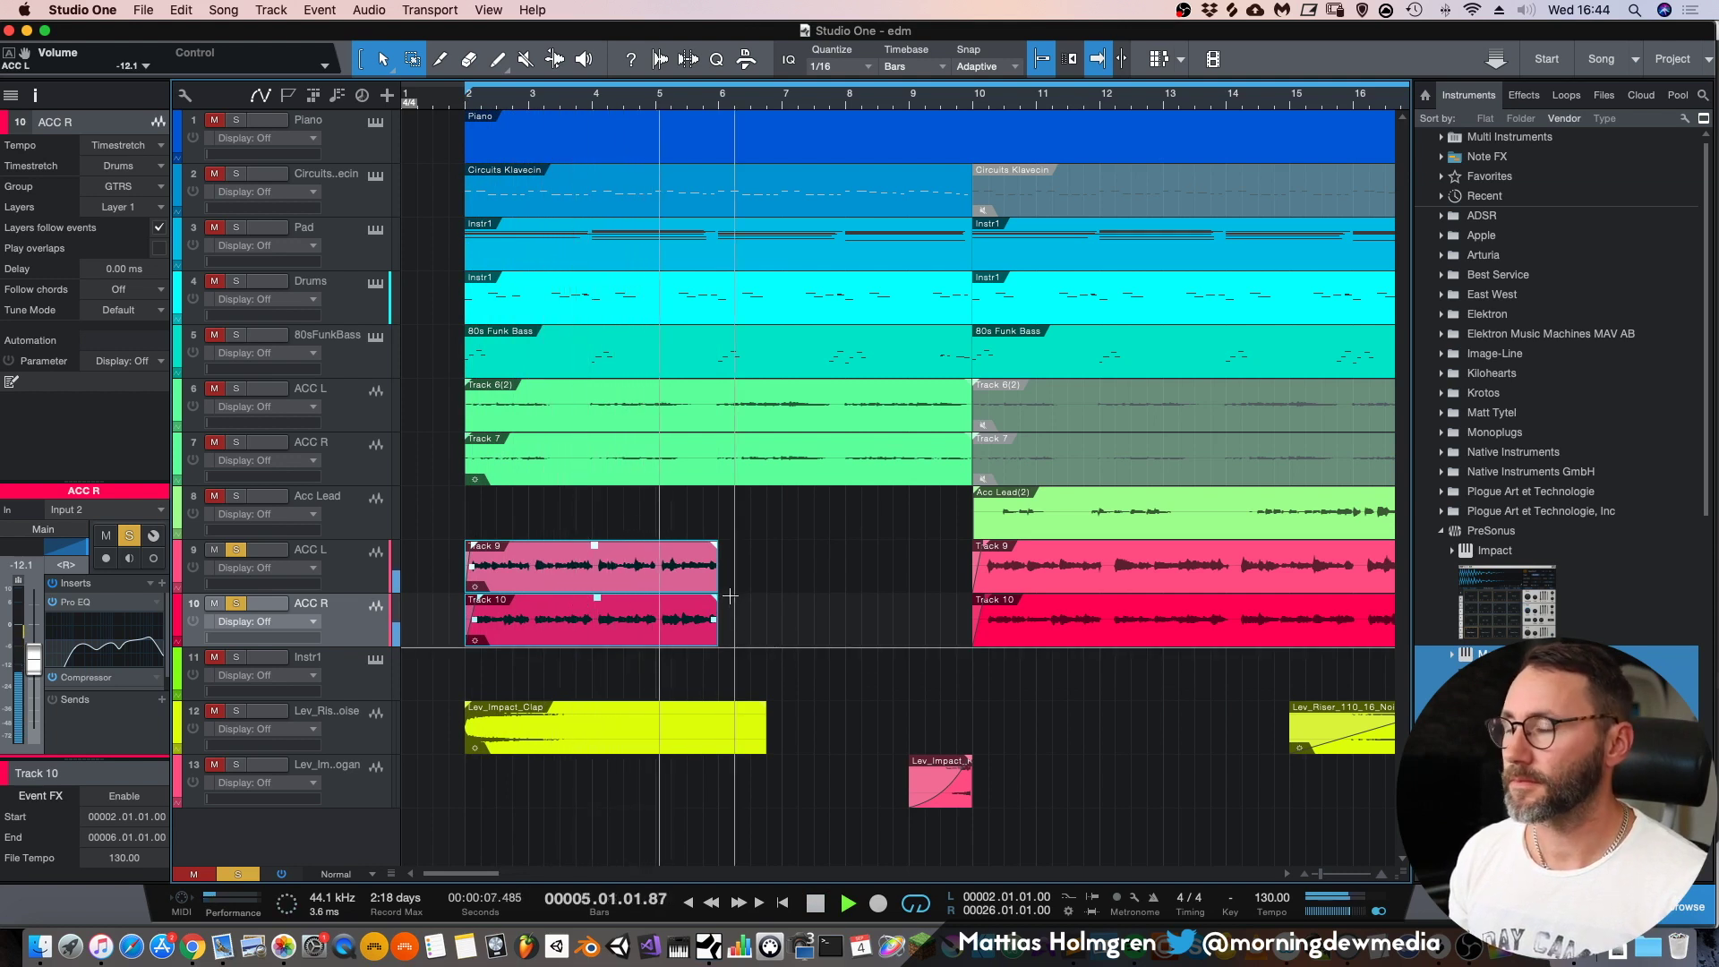
key(space)
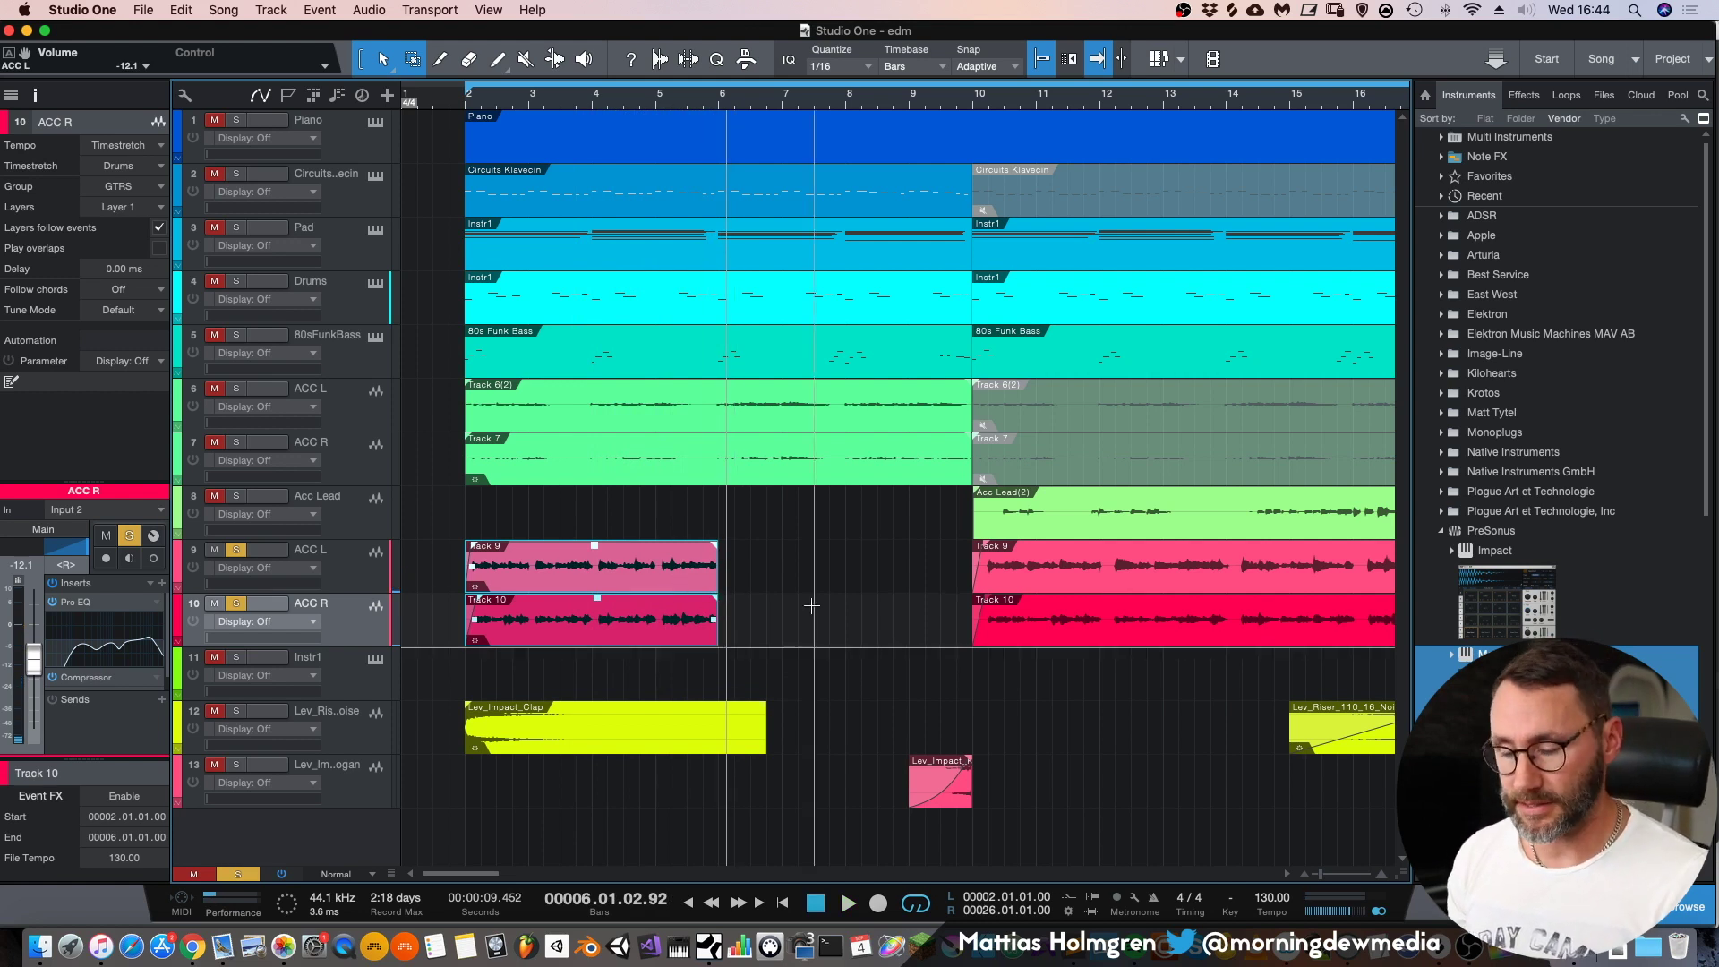
- Duplicate the shortened guitar events to fill bars 6 to 10, and play from bar 2
key(d)
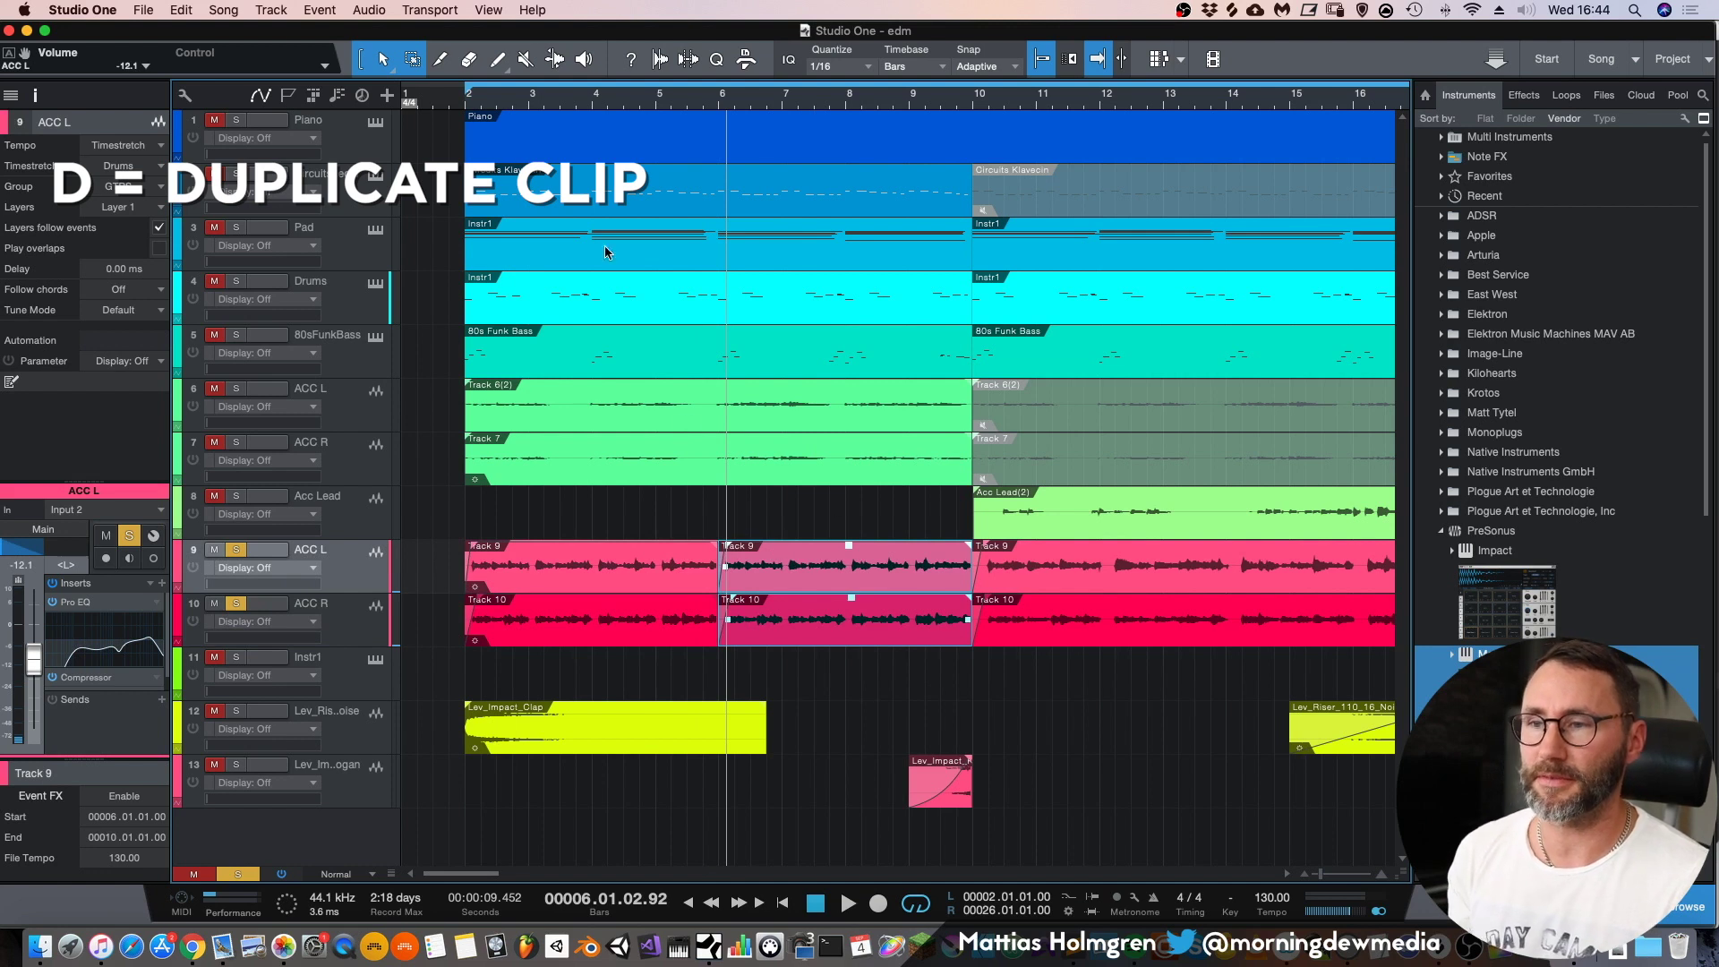
click(452, 99)
key(space)
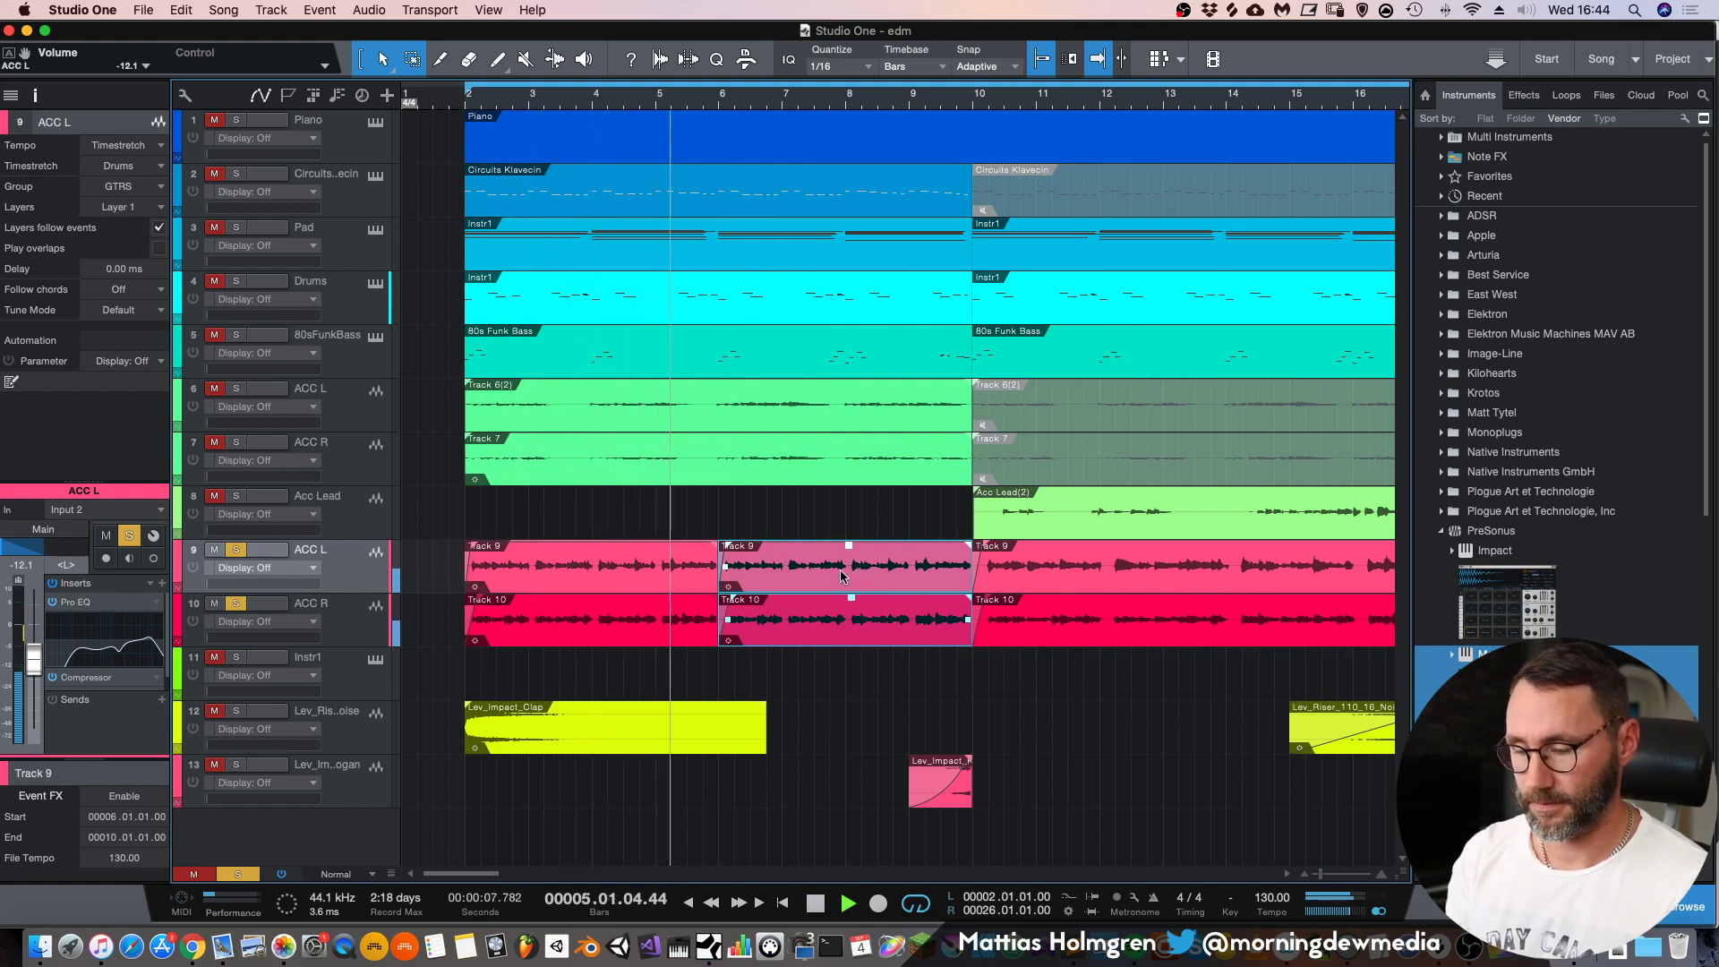
- Reverse the duplicated guitar events on tracks 9 and 10 in bars 6 to 10, and play from just before bar 6
key(space)
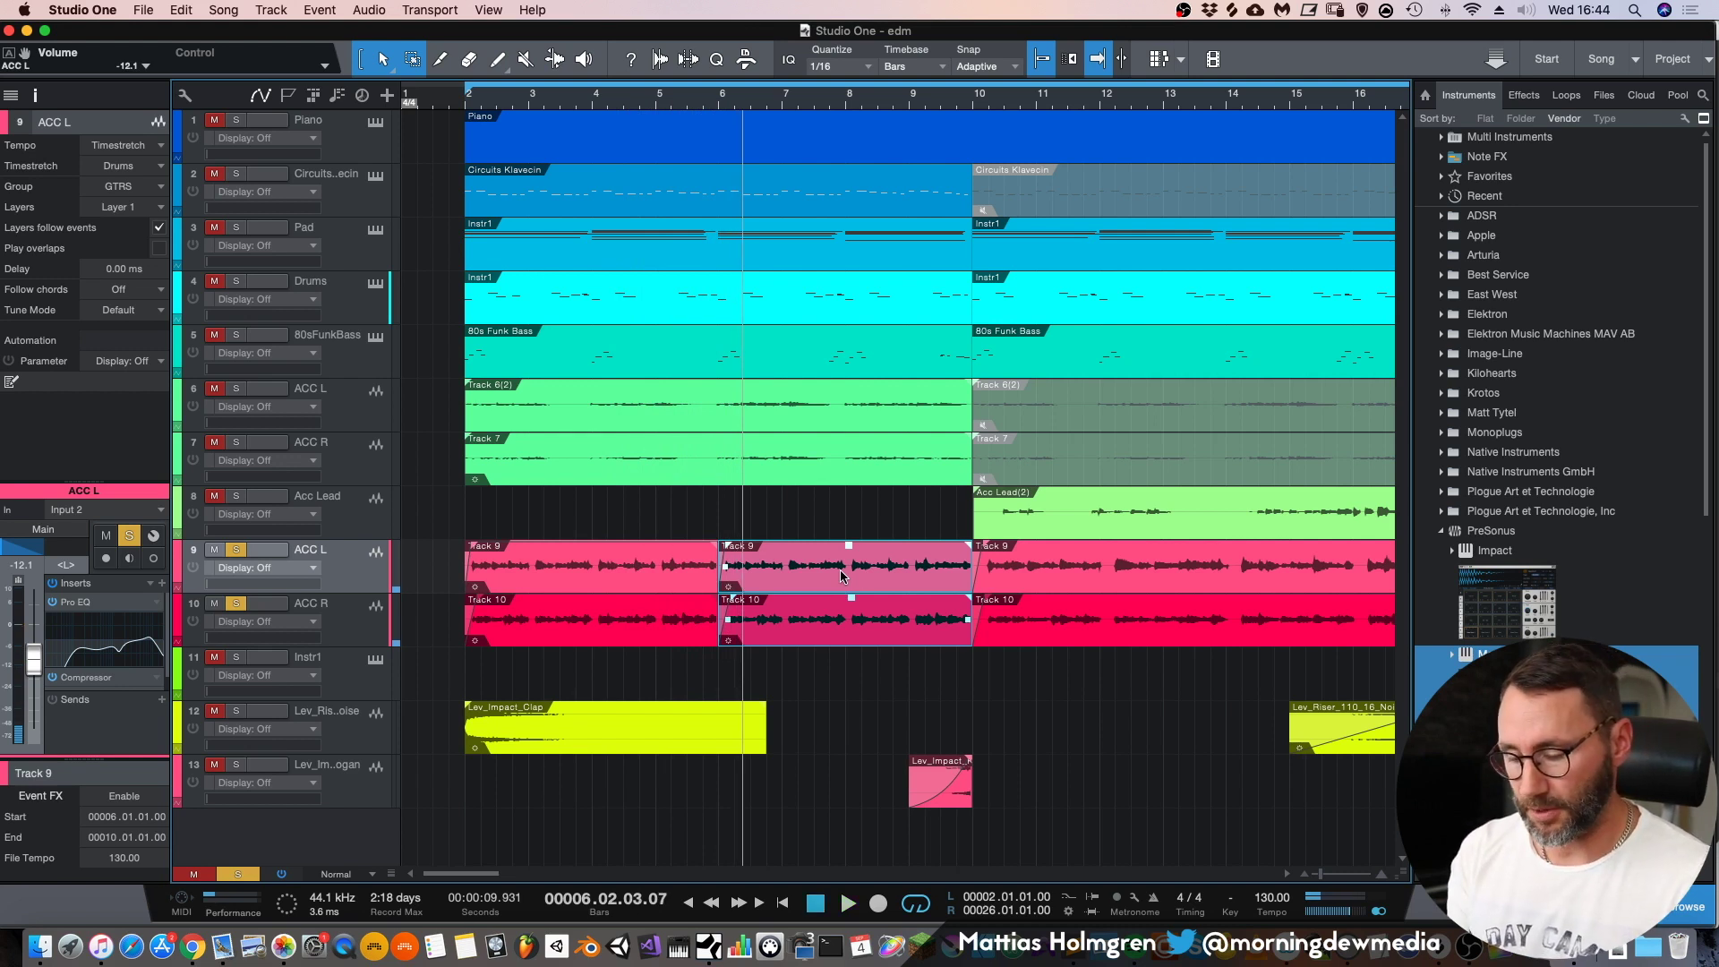
key(super+r)
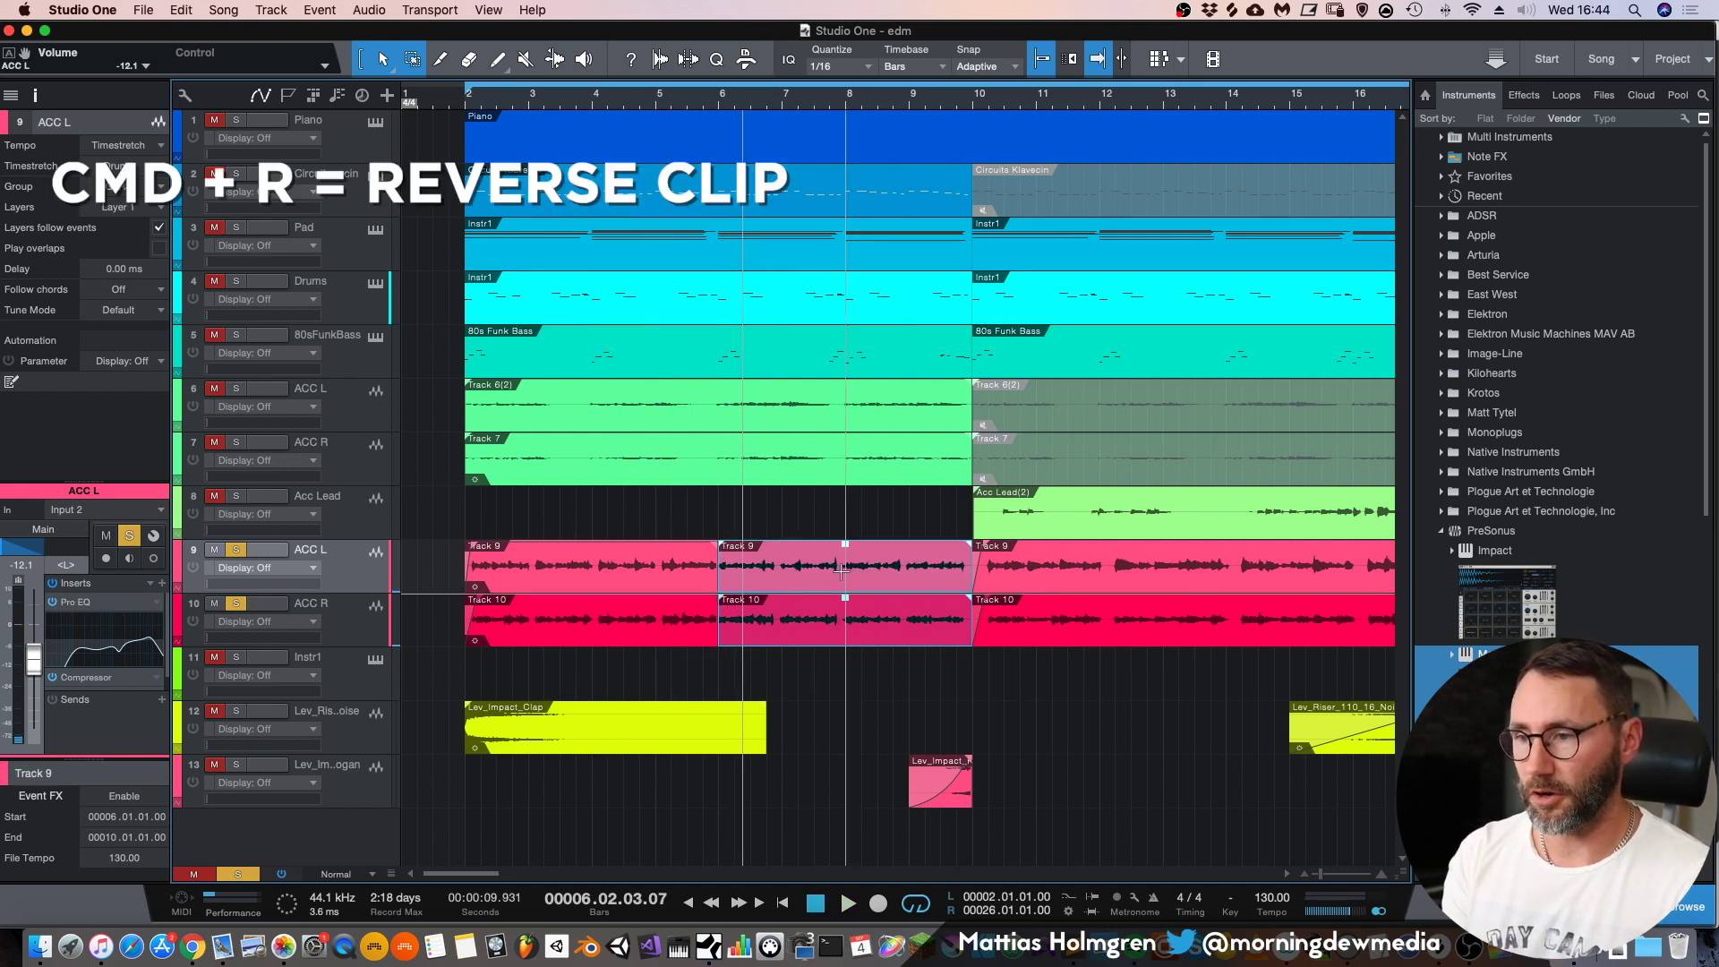
click(702, 99)
key(space)
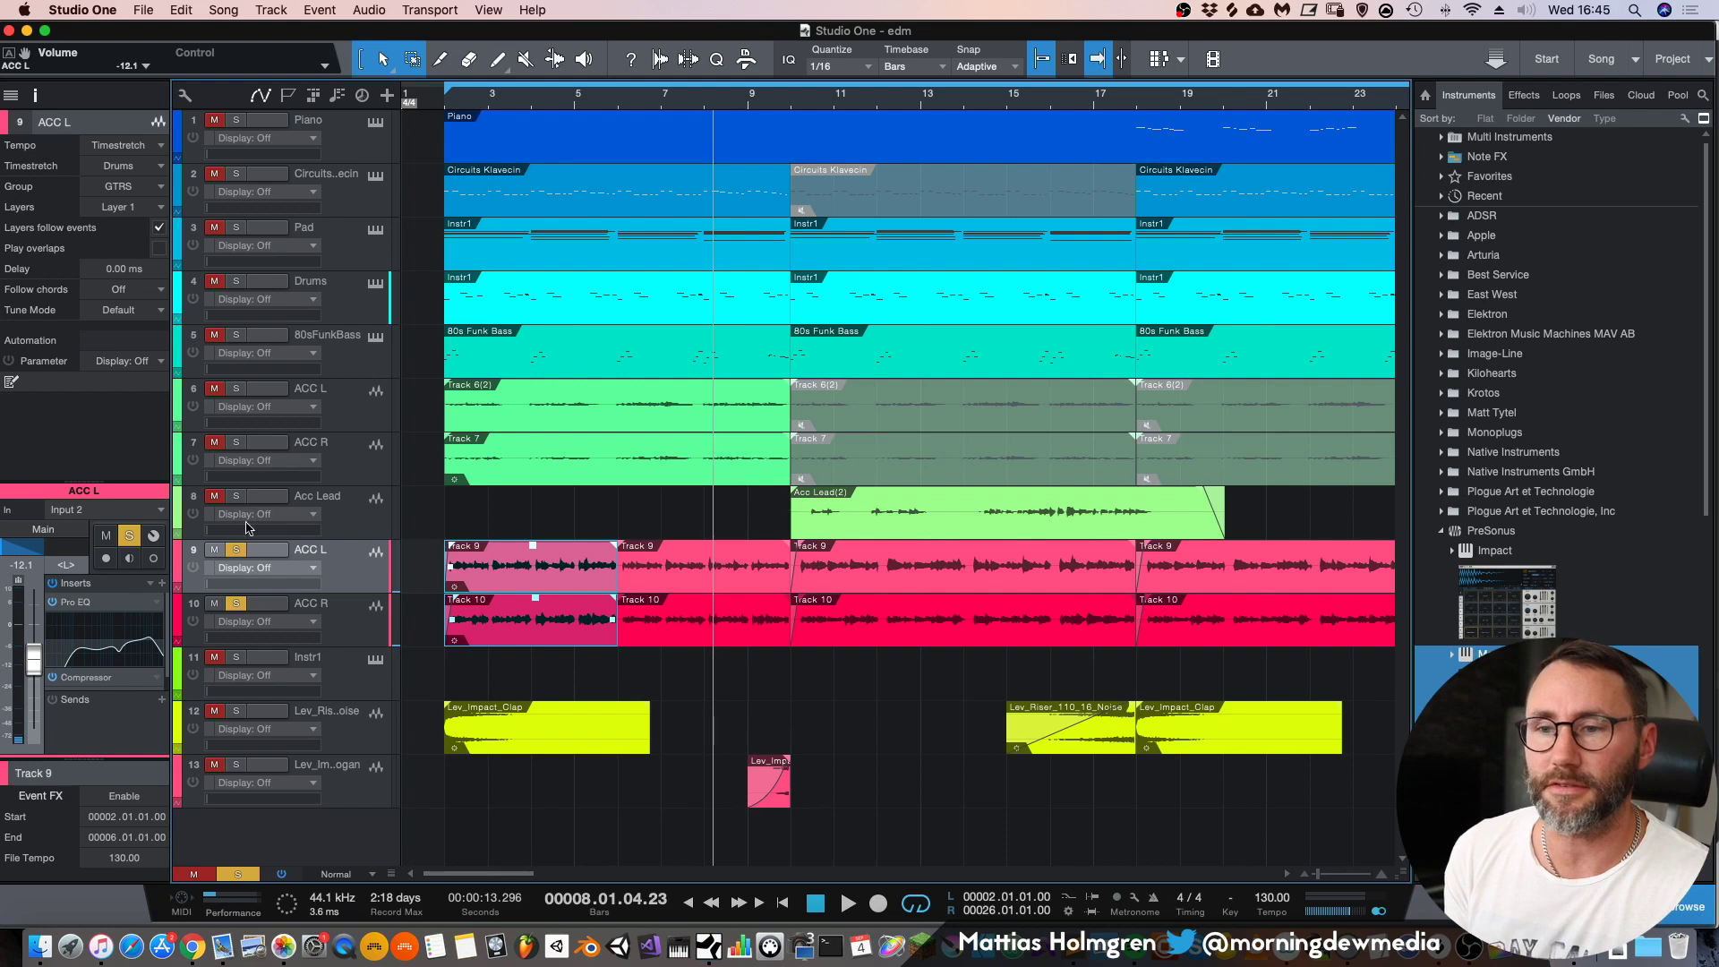
- Mute guitar tracks 9 and 10, and open the soloed Circuits Klavecin part for note editing
drag(215, 550, 216, 607)
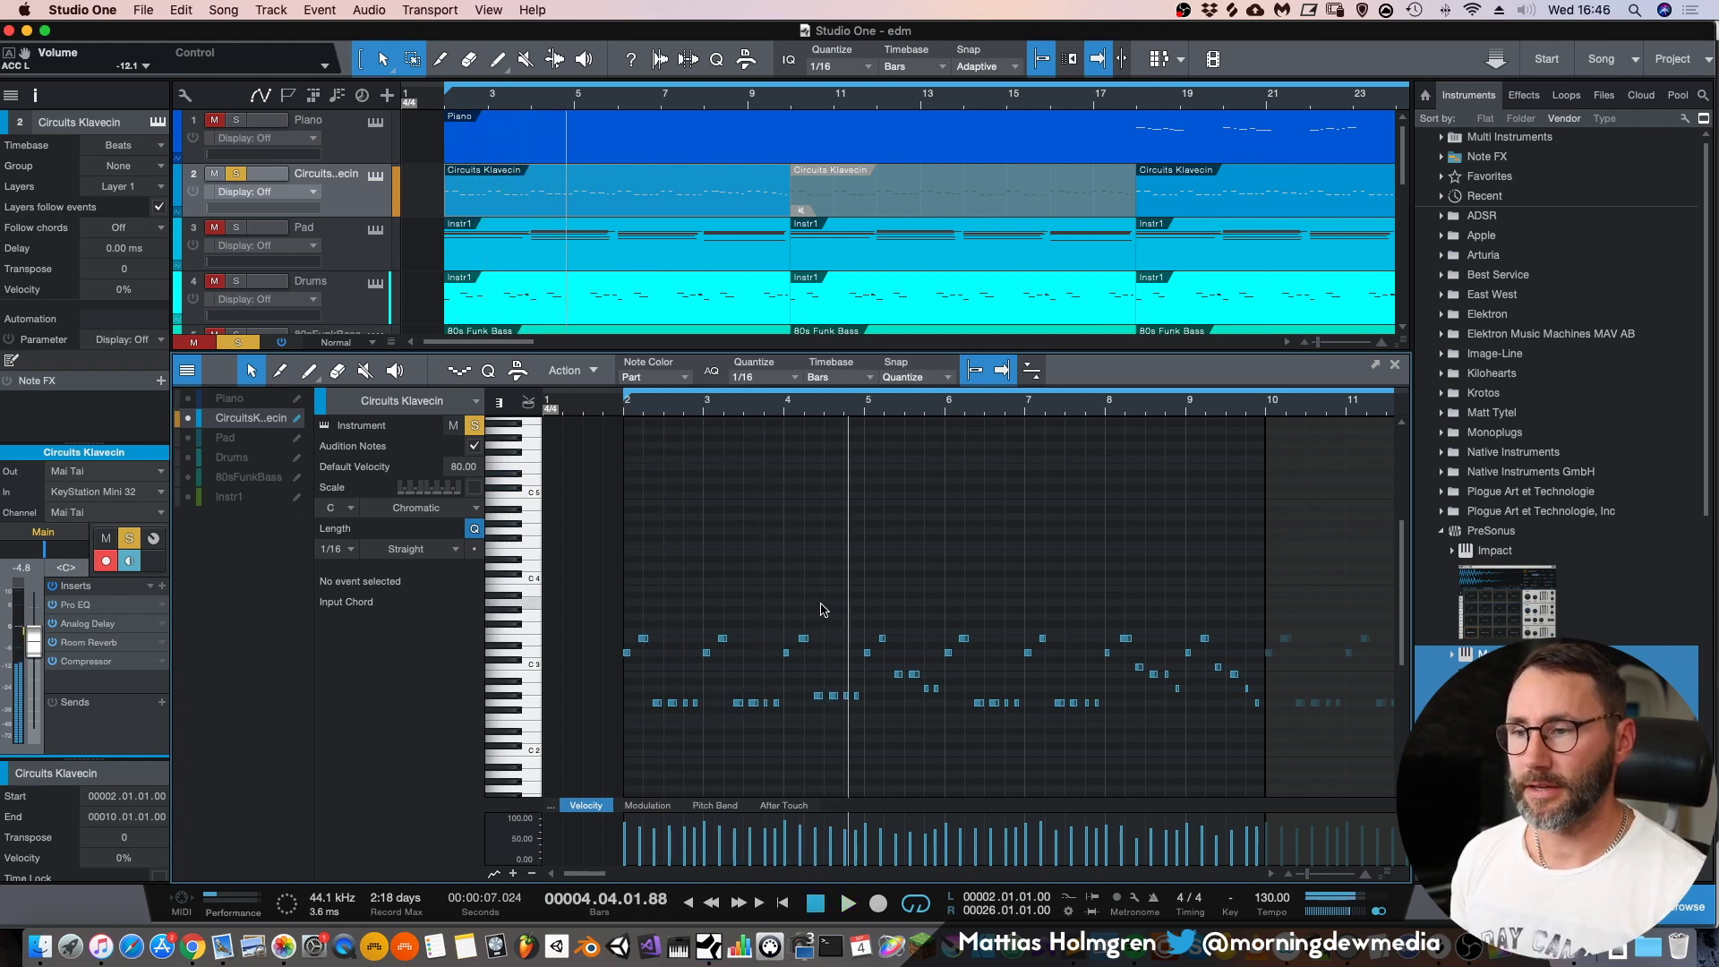
key(space)
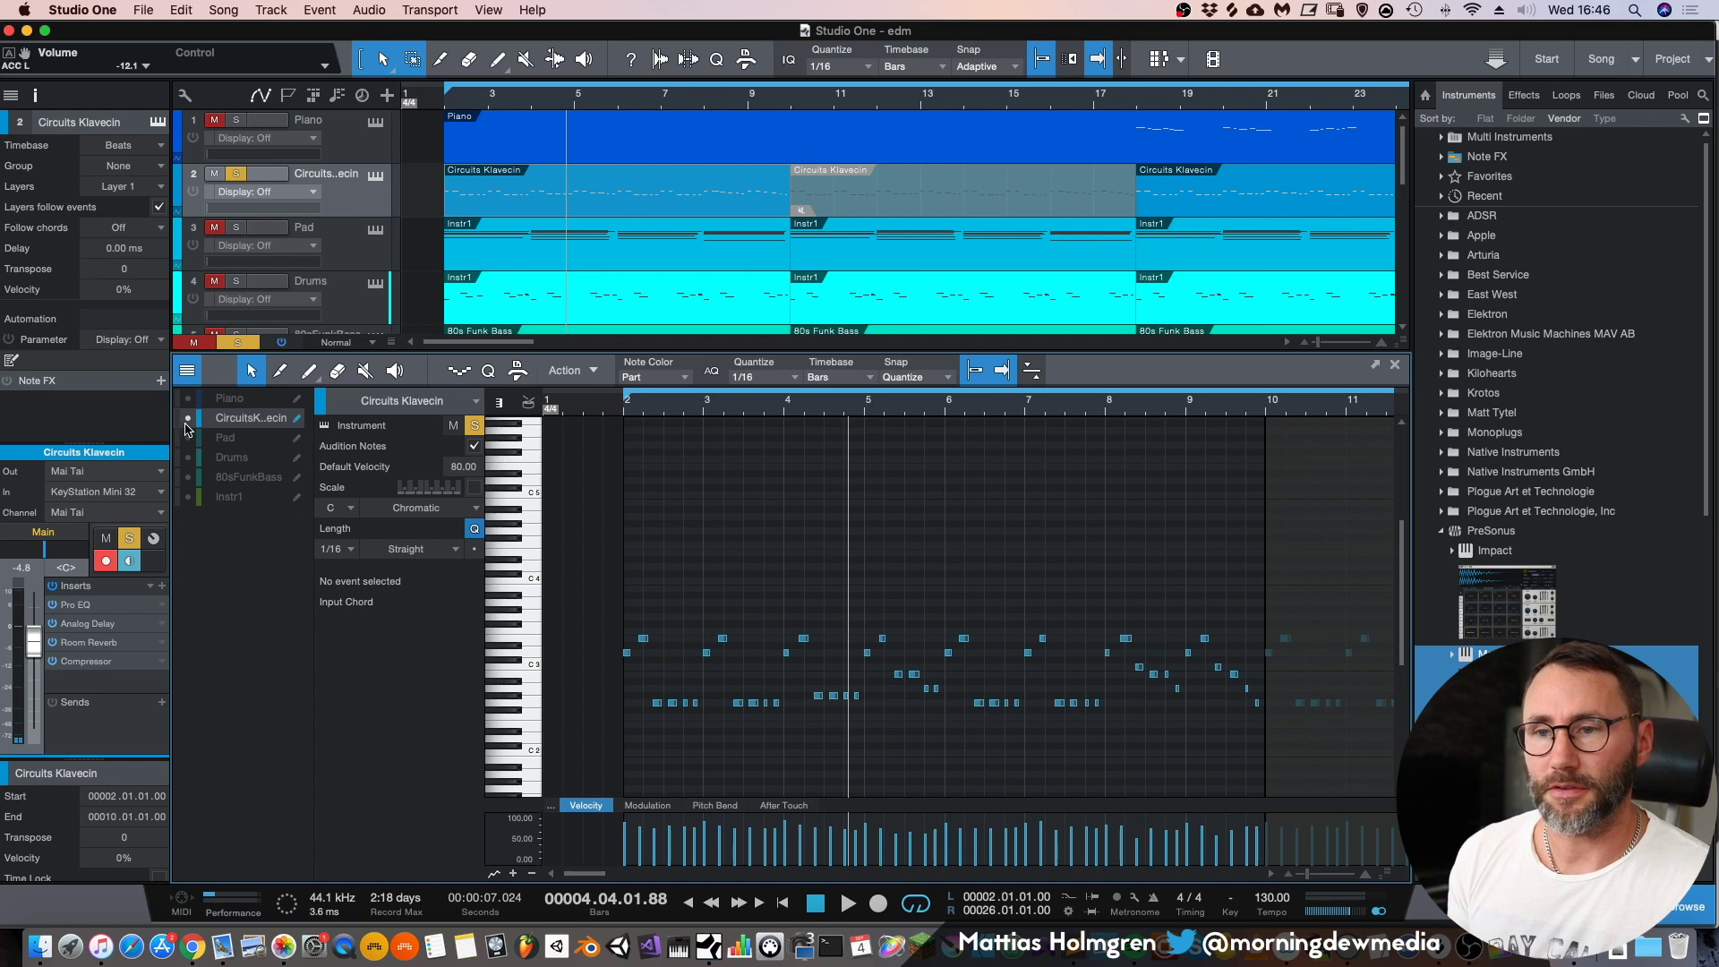
- Show the Piano, Pad and Drums notes as ghost tracks behind the Circuits Klavecin notes
click(188, 372)
click(189, 372)
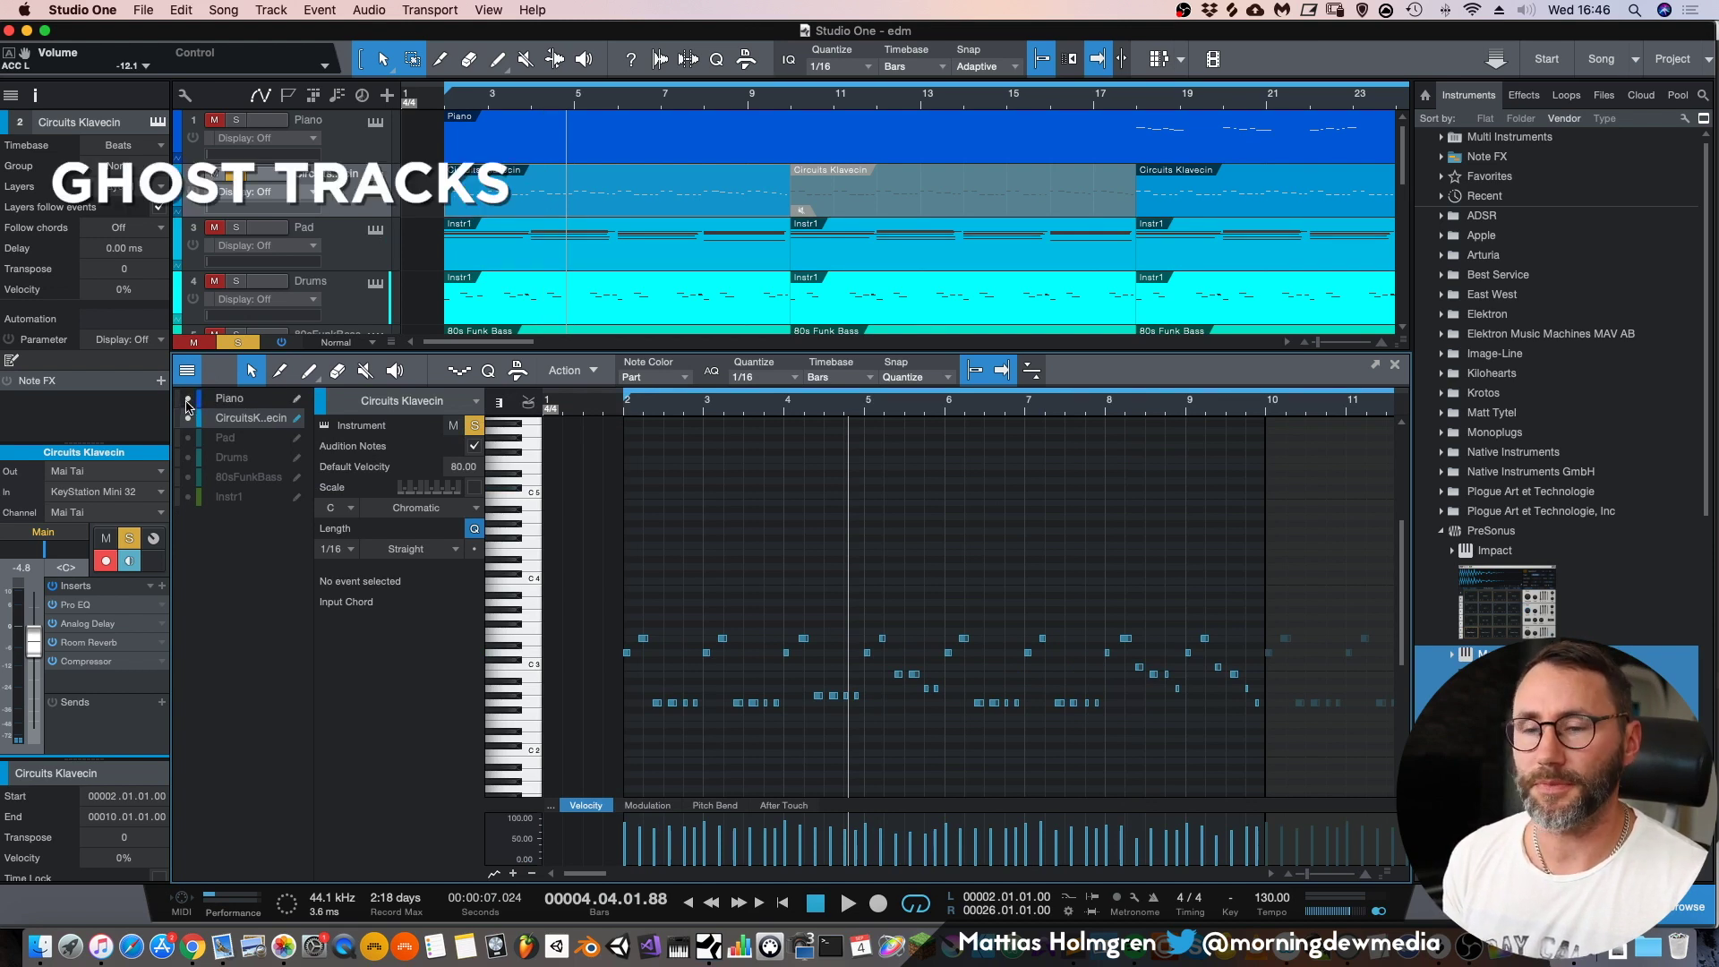
click(188, 438)
click(188, 458)
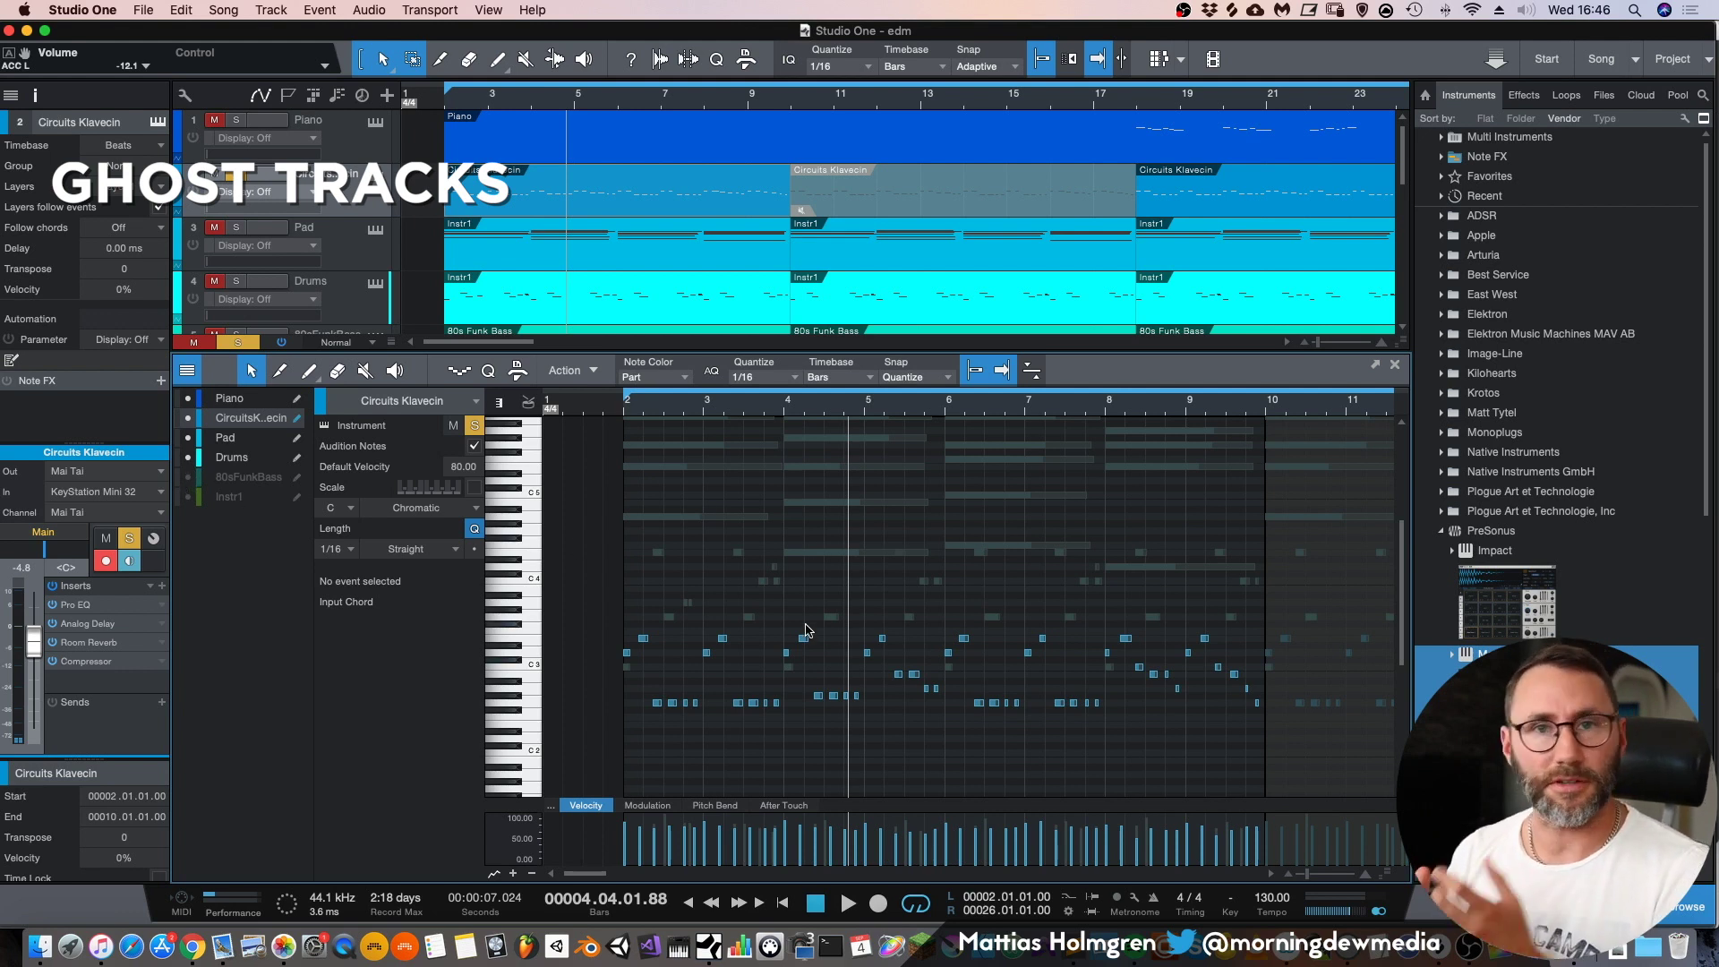
scroll(1389, 530, up, 3)
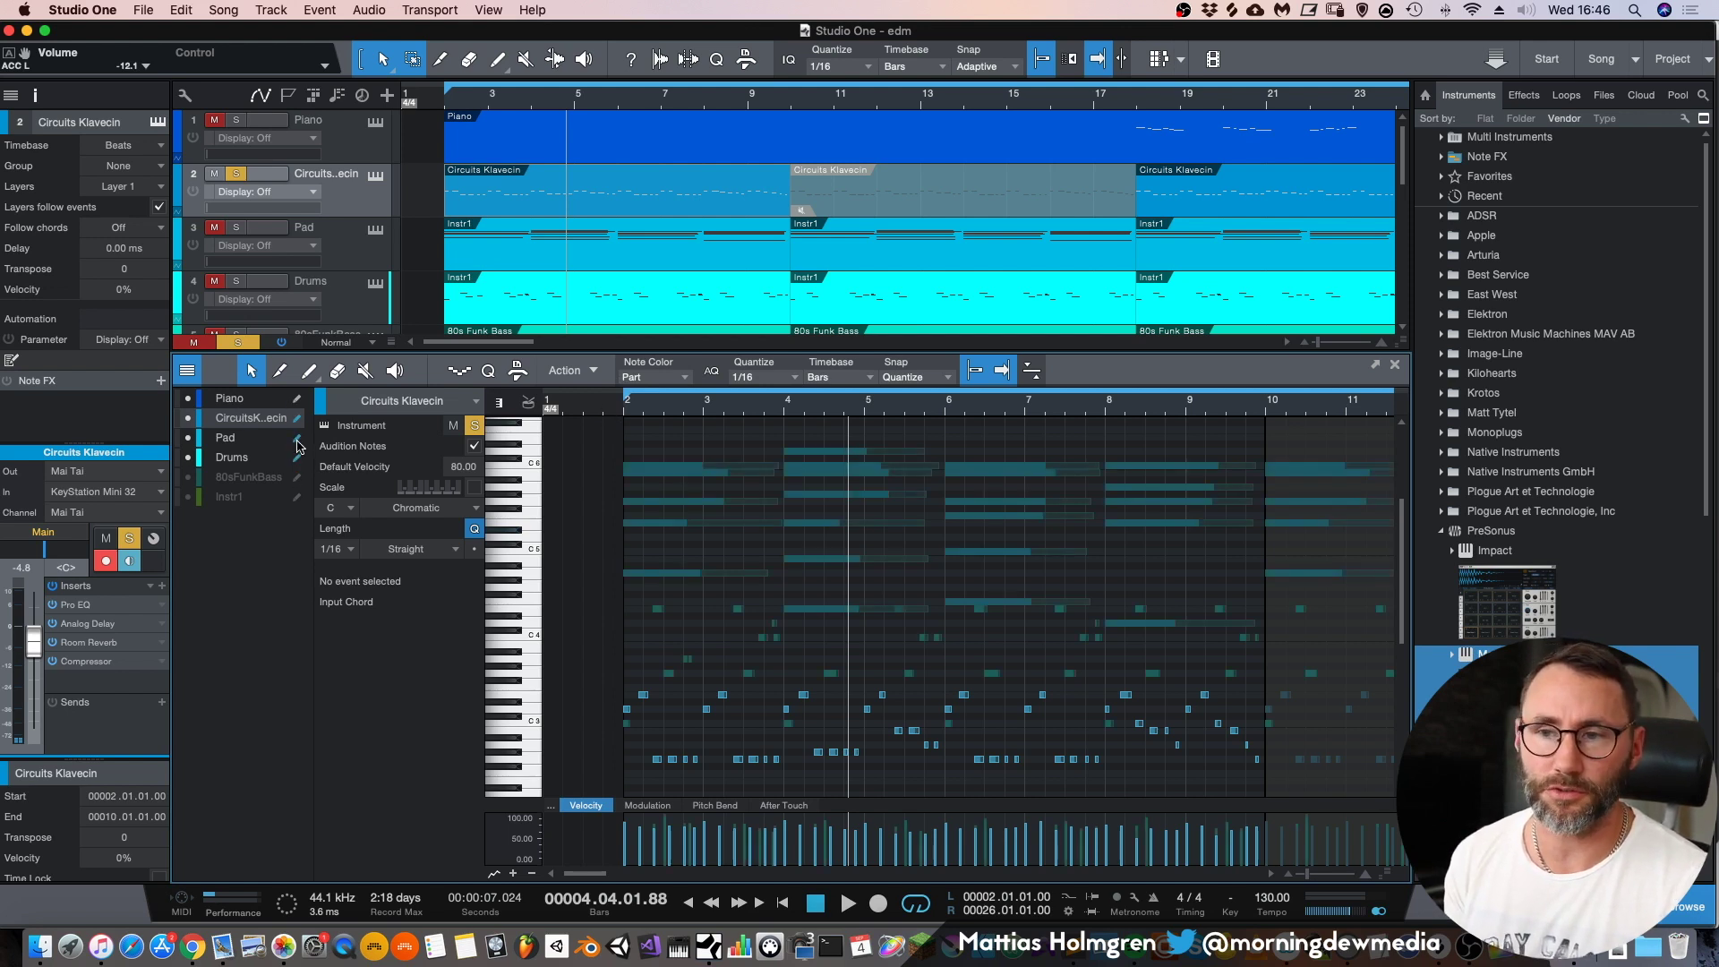
- Switch note editing among the Pad, Circuits Klavecin, Piano and Drums tracks, and pick the Drums note A3 on beat 4 of bar 2
click(298, 439)
click(248, 461)
click(251, 439)
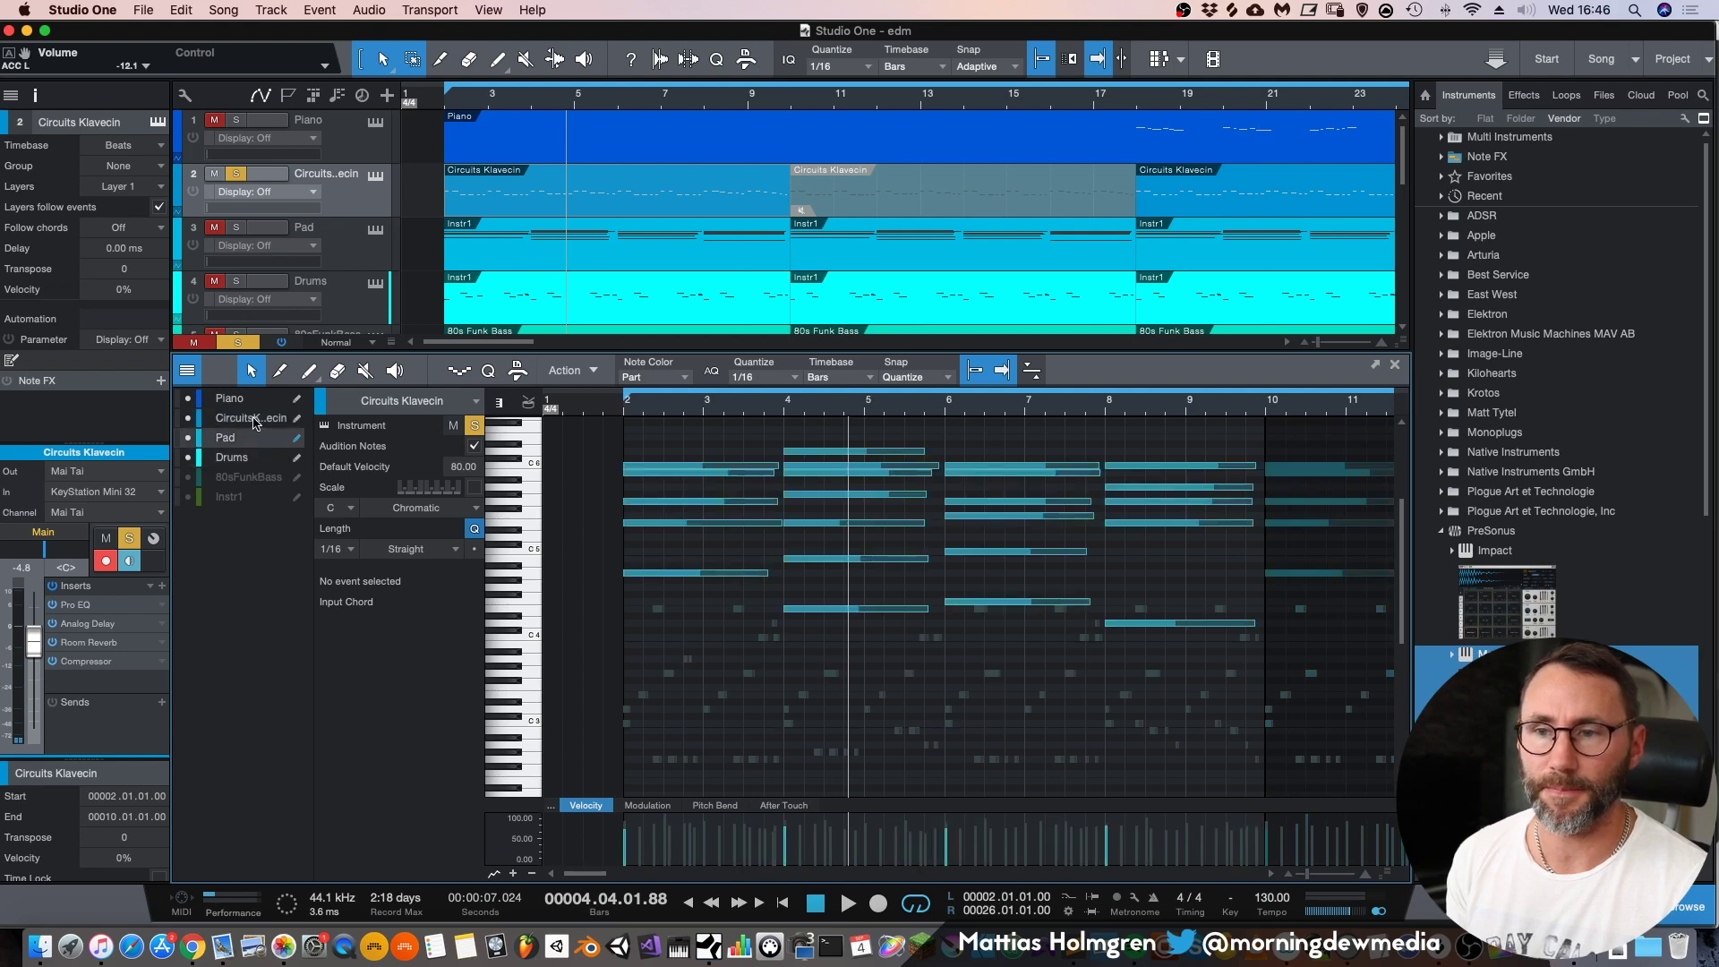
click(254, 420)
click(257, 400)
click(251, 418)
click(248, 438)
click(245, 458)
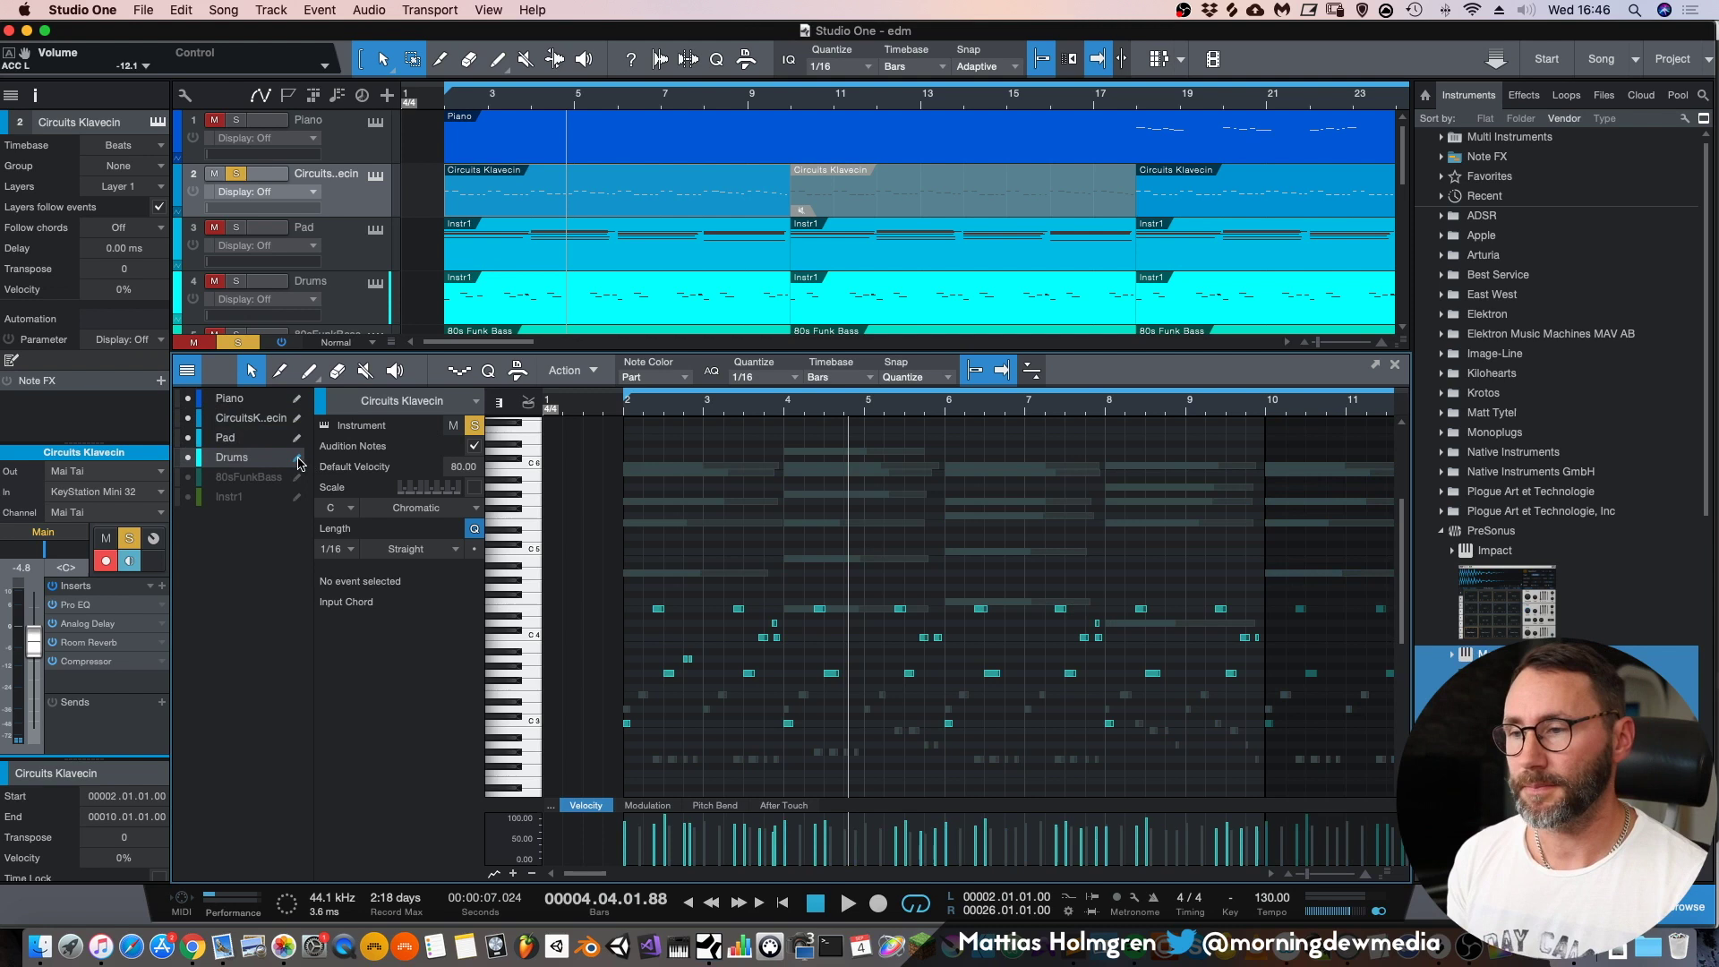
click(694, 580)
drag(694, 580, 688, 659)
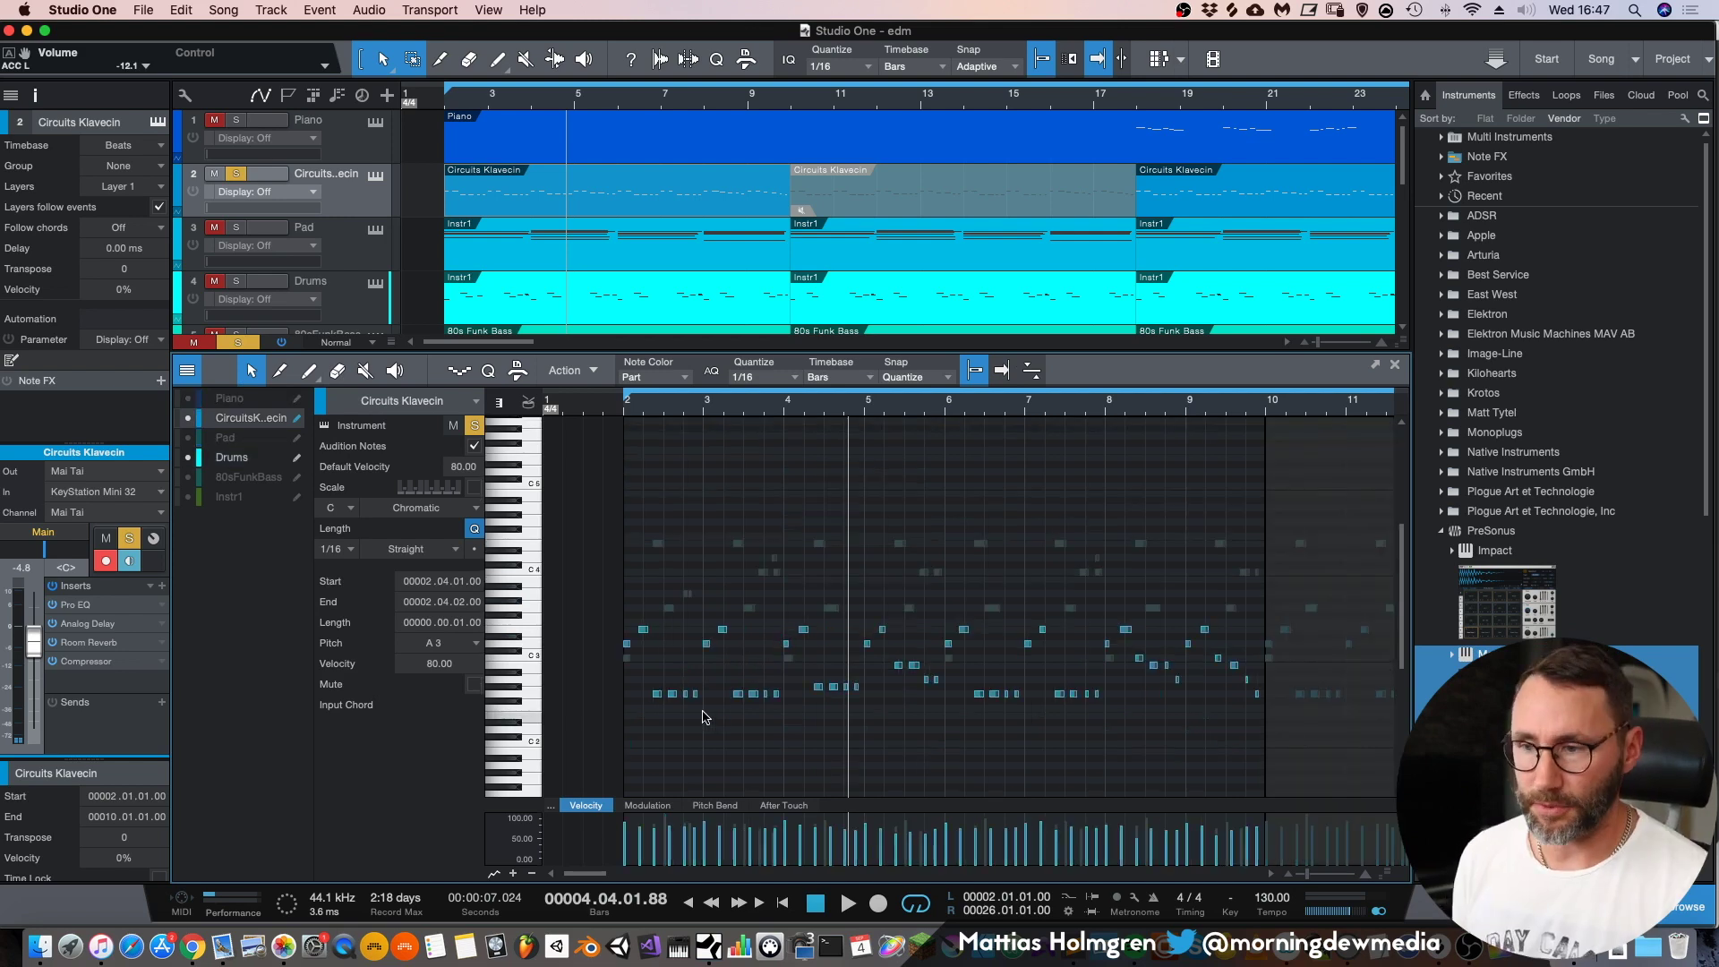
- Randomize the pitches of the Circuits Klavecin notes in bars 2 and 3 using original pitches only, and play from just before bar 2
drag(779, 725, 619, 598)
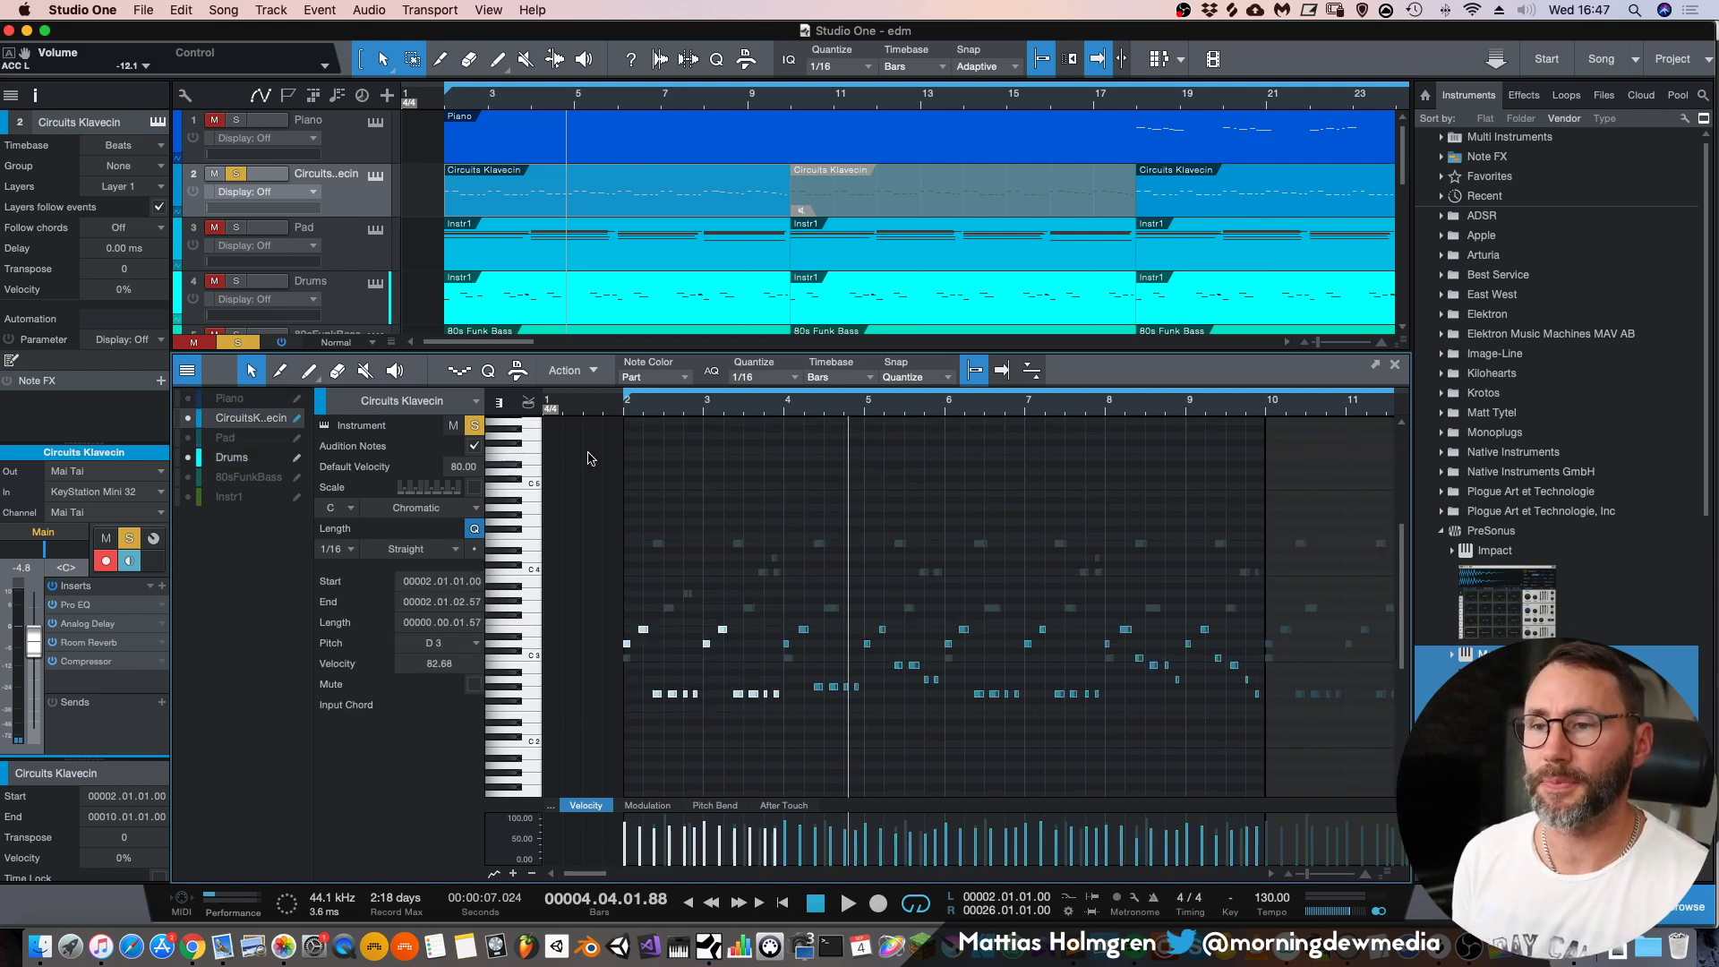
click(594, 374)
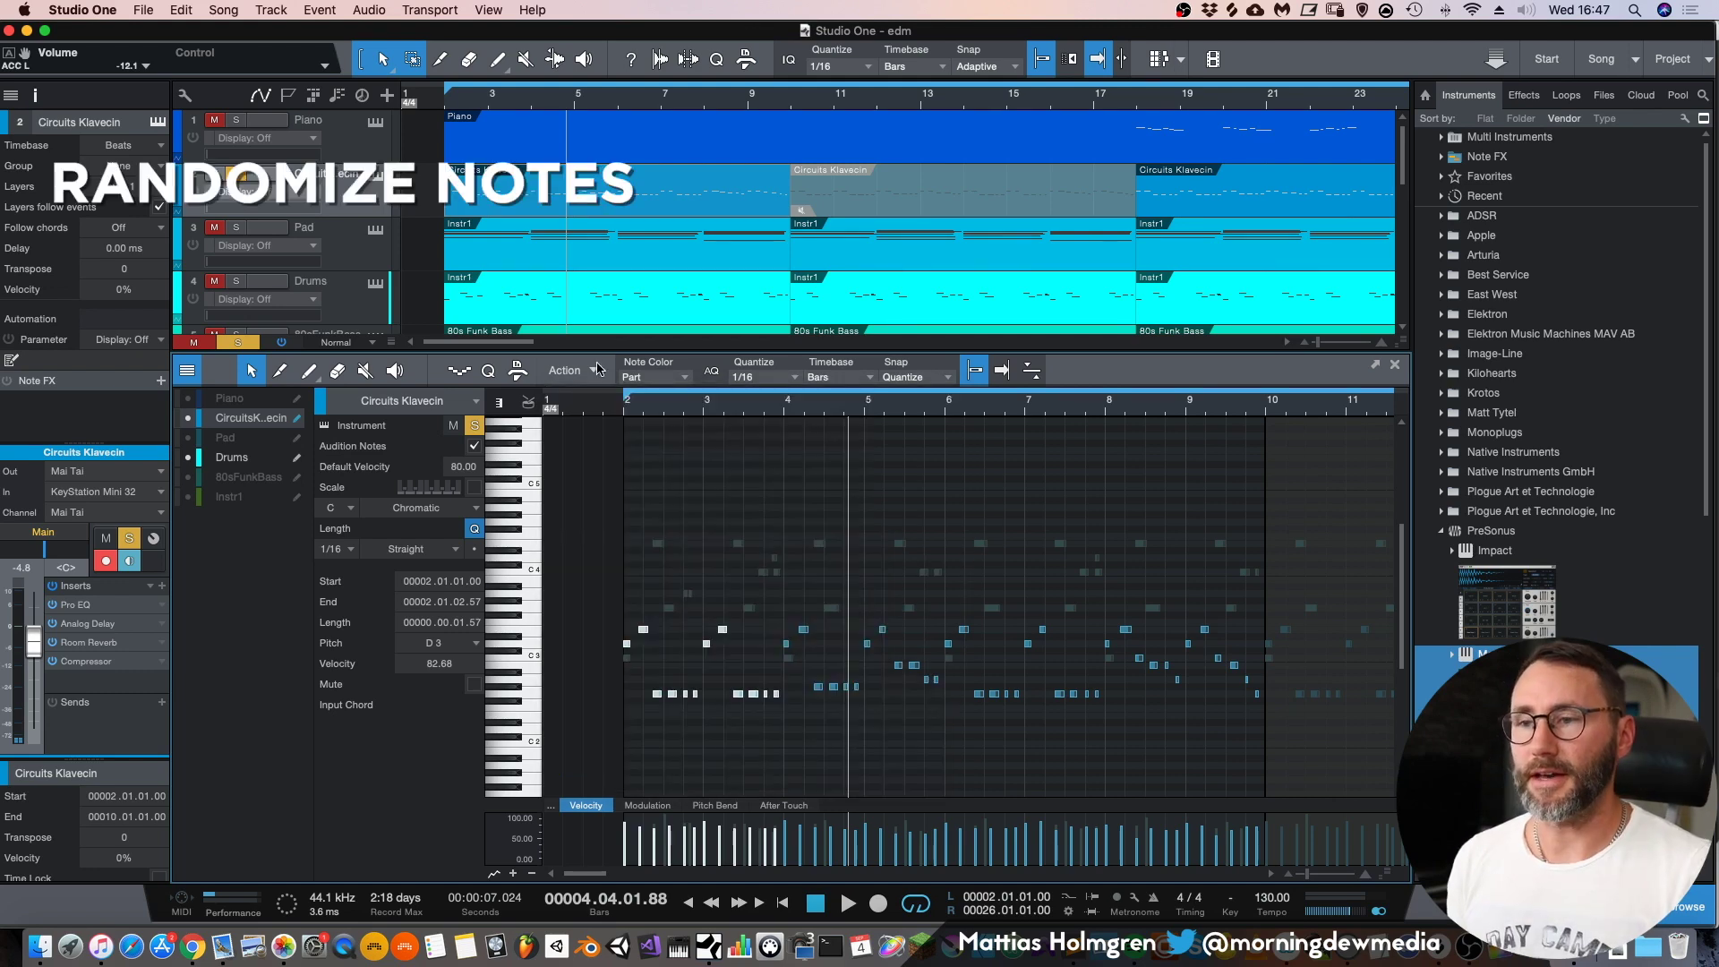
click(593, 372)
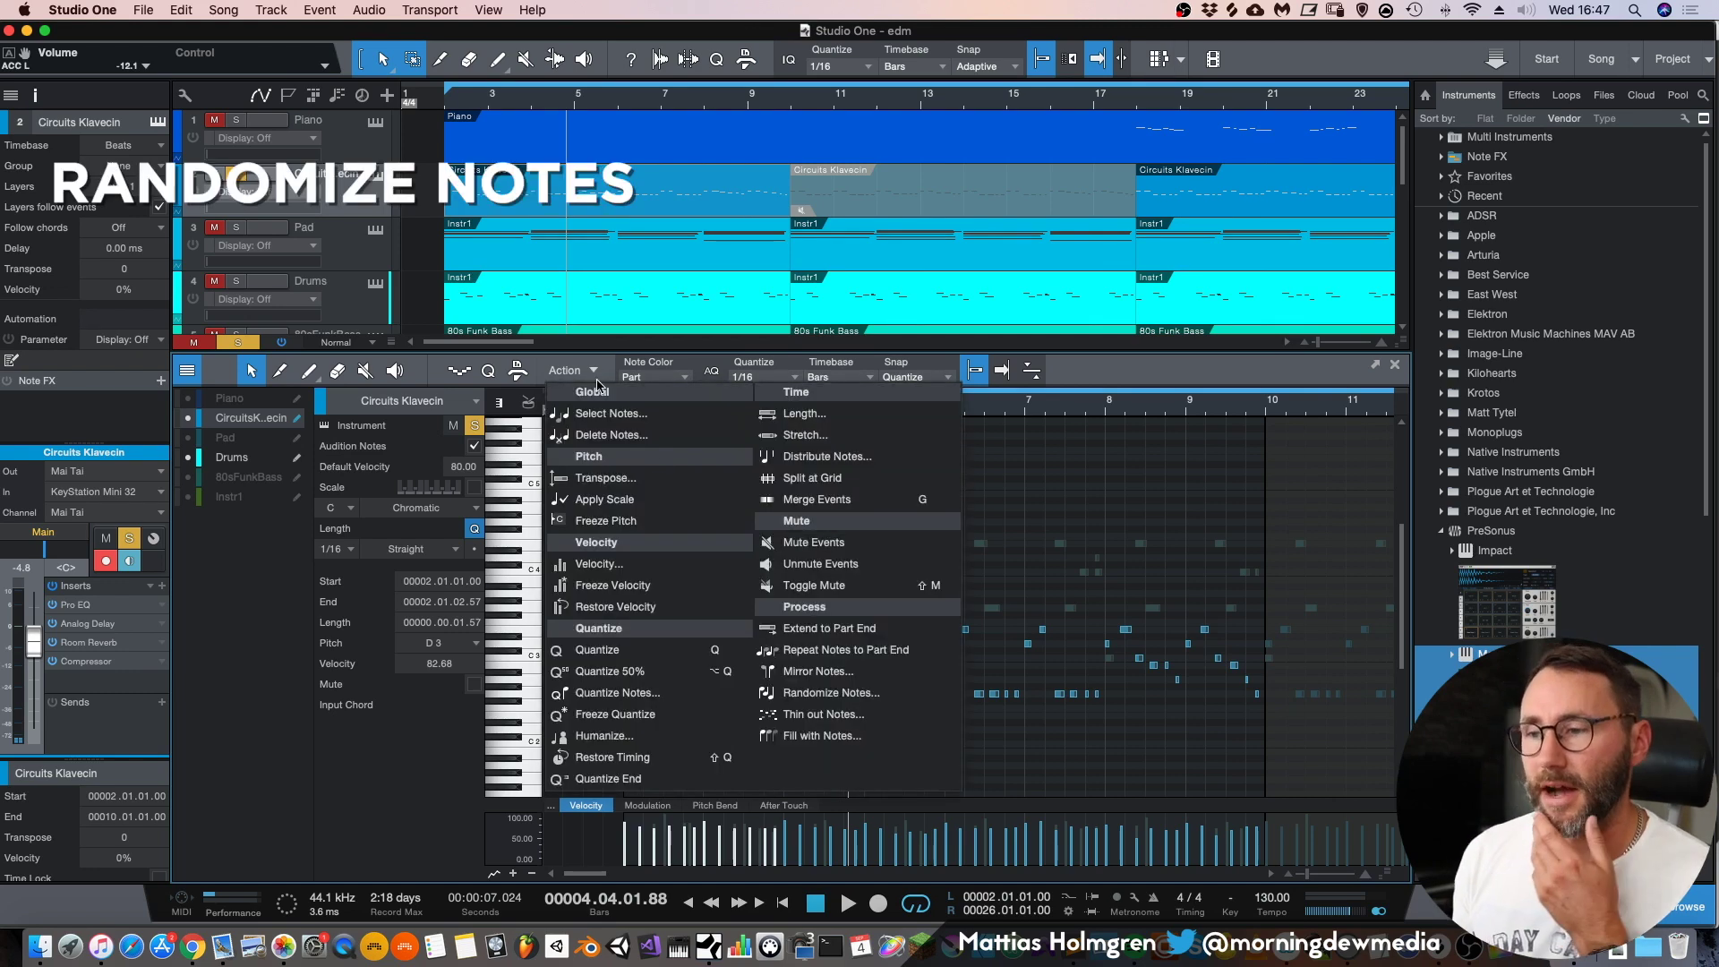
click(825, 697)
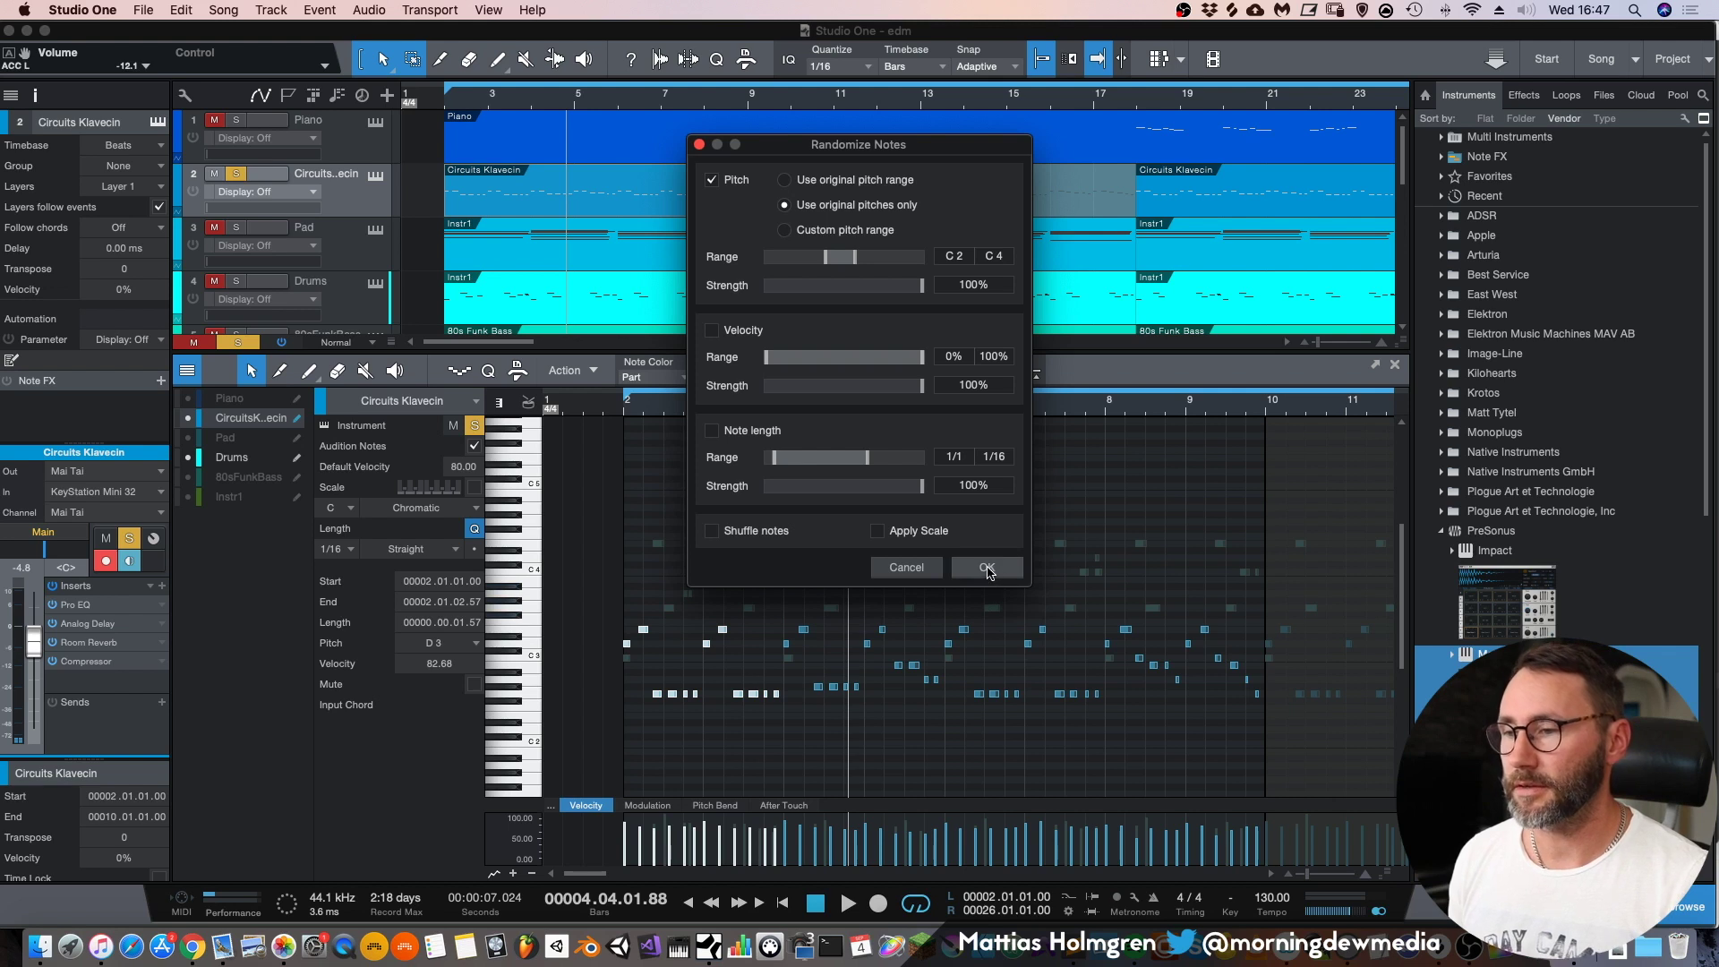
click(986, 569)
click(608, 405)
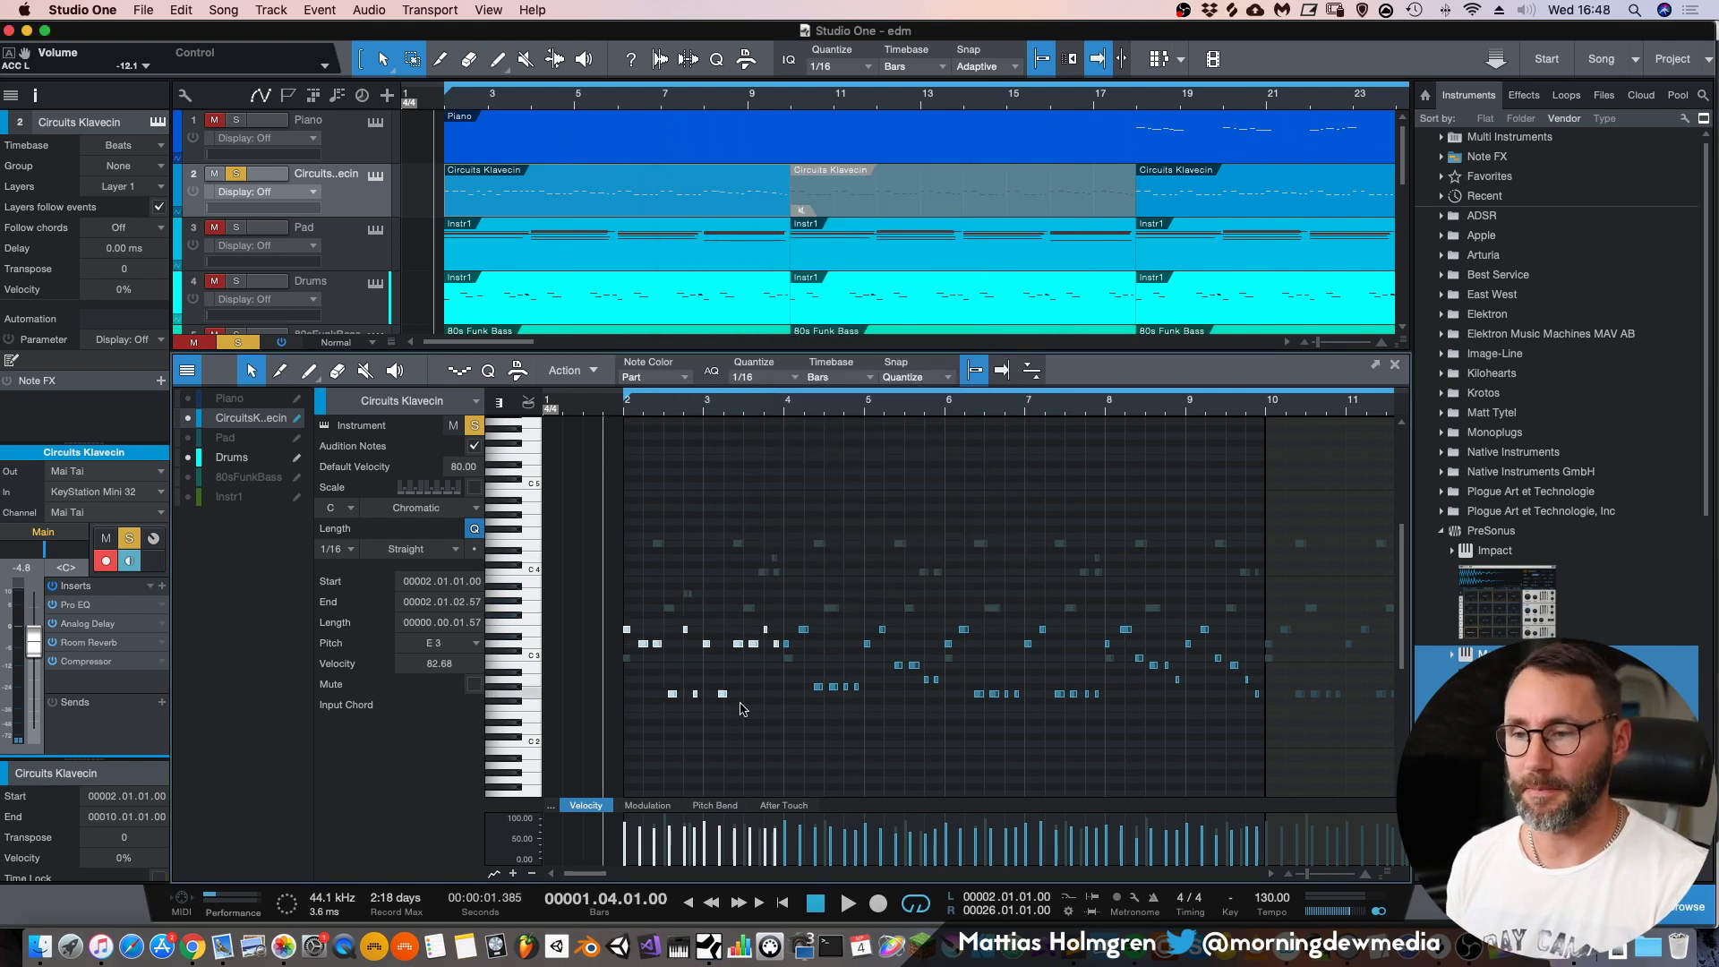
key(space)
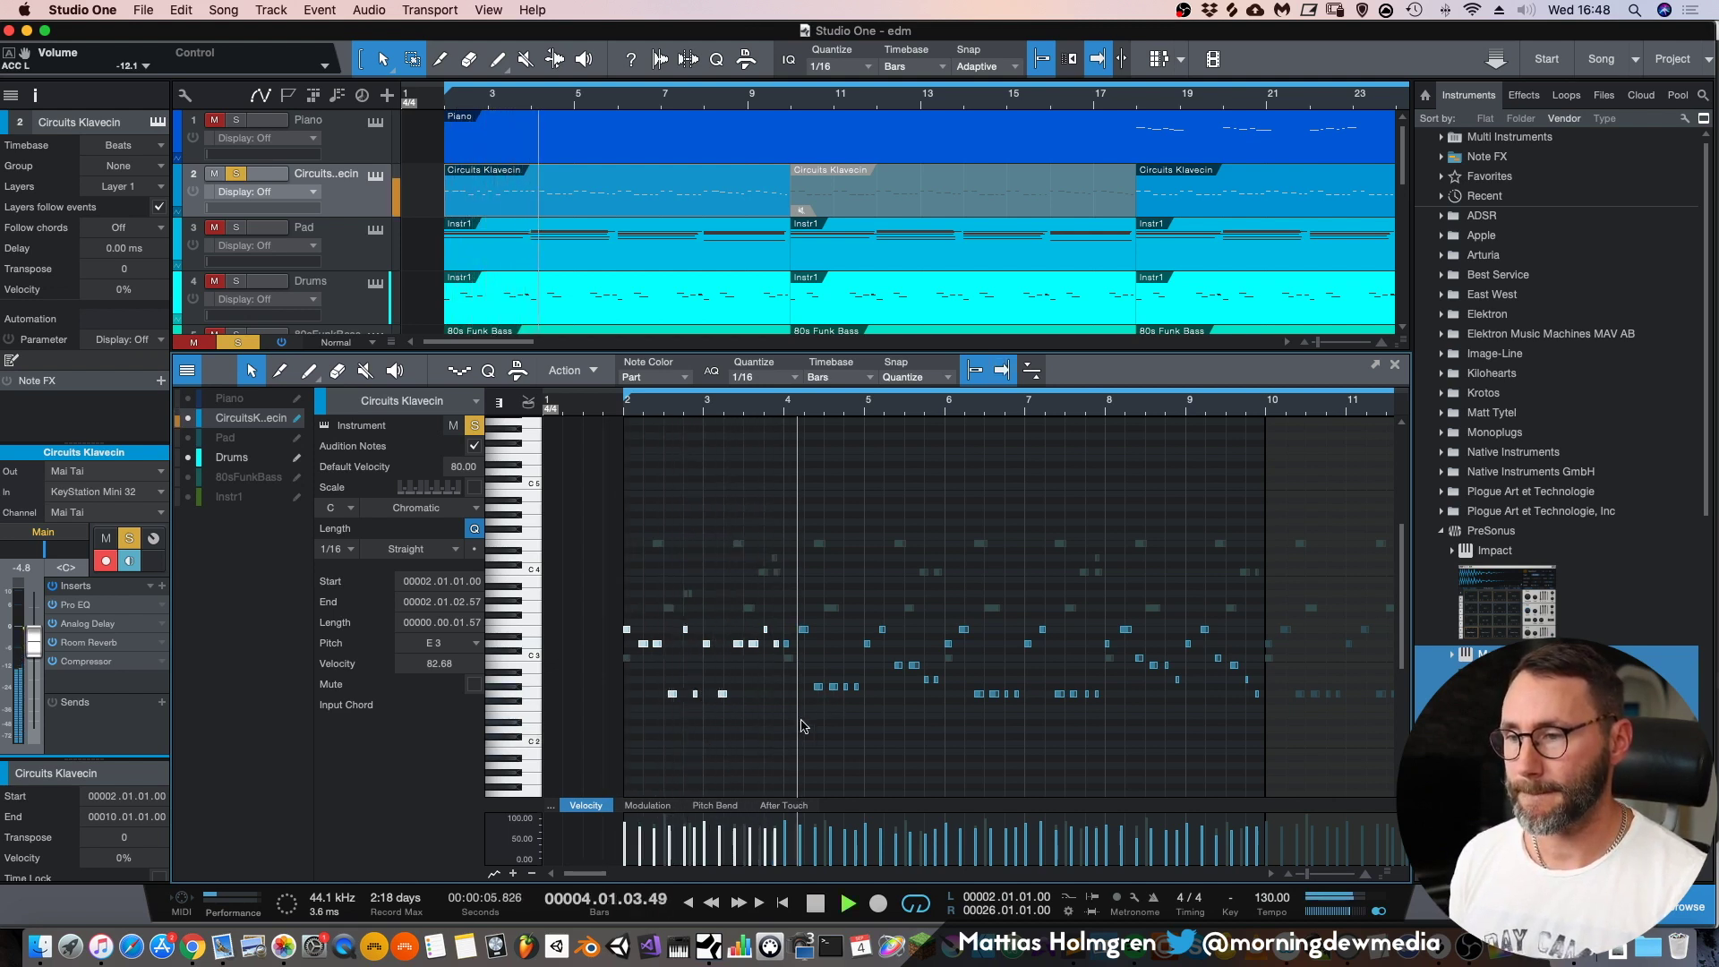
- Randomize the pitches of the Circuits Klavecin notes in bars 4 and 5 using original pitches only
drag(789, 712, 949, 586)
click(565, 370)
click(832, 693)
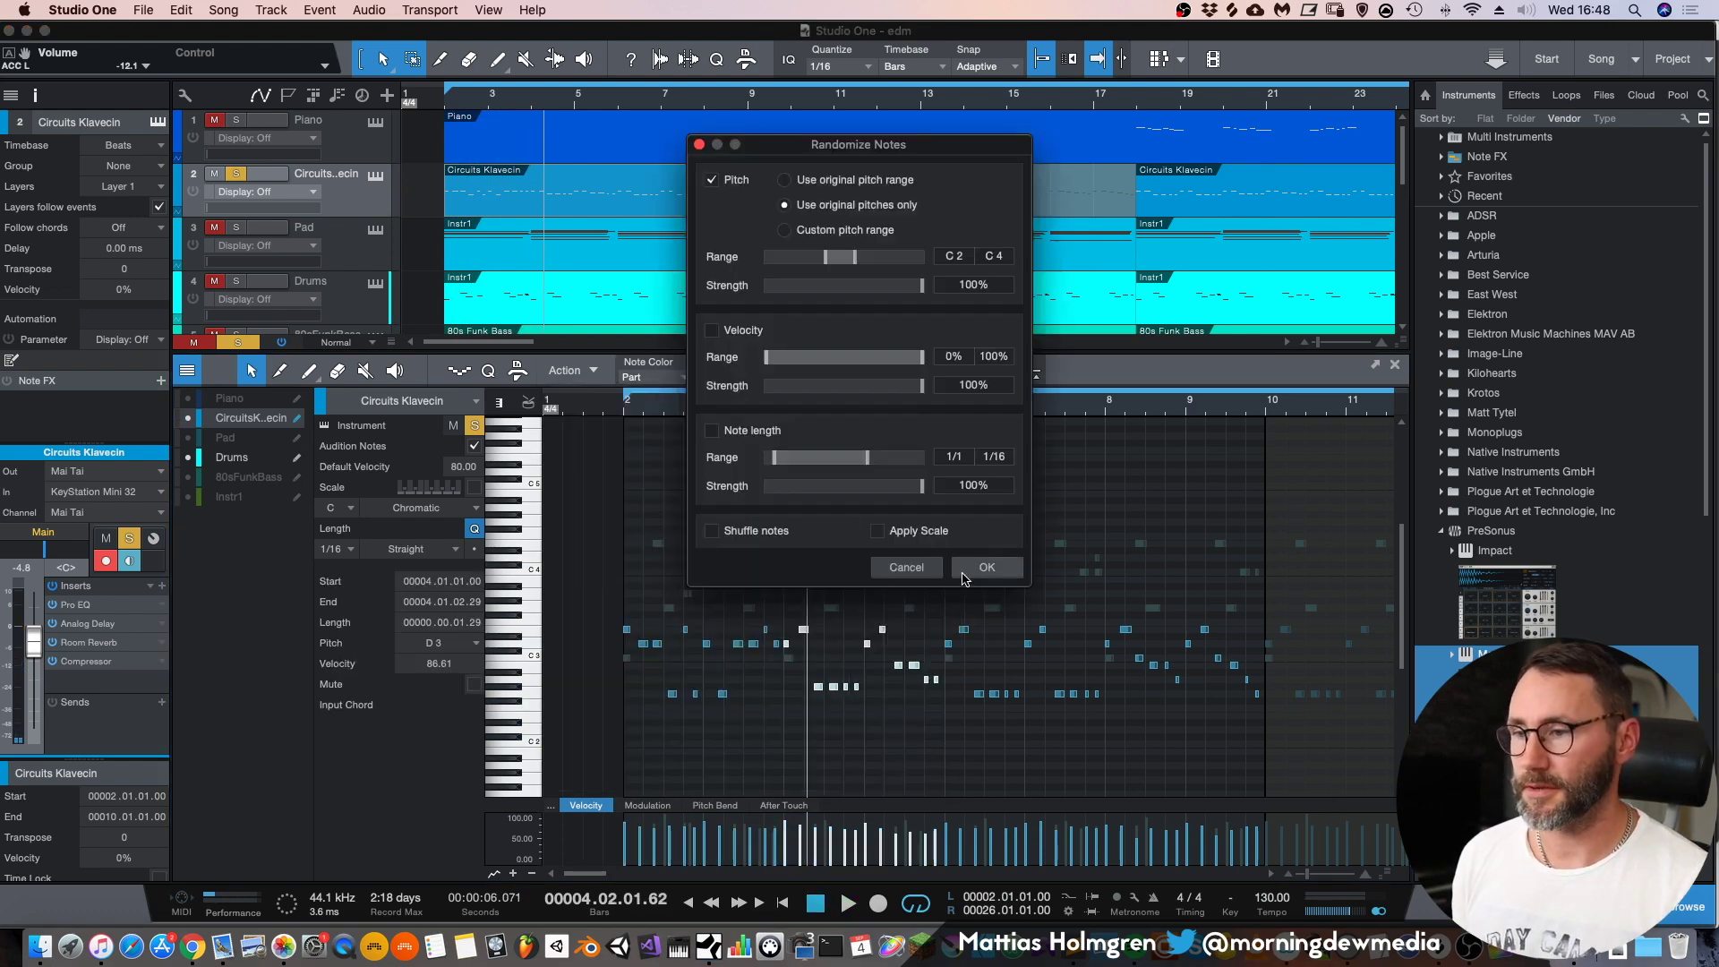
click(991, 567)
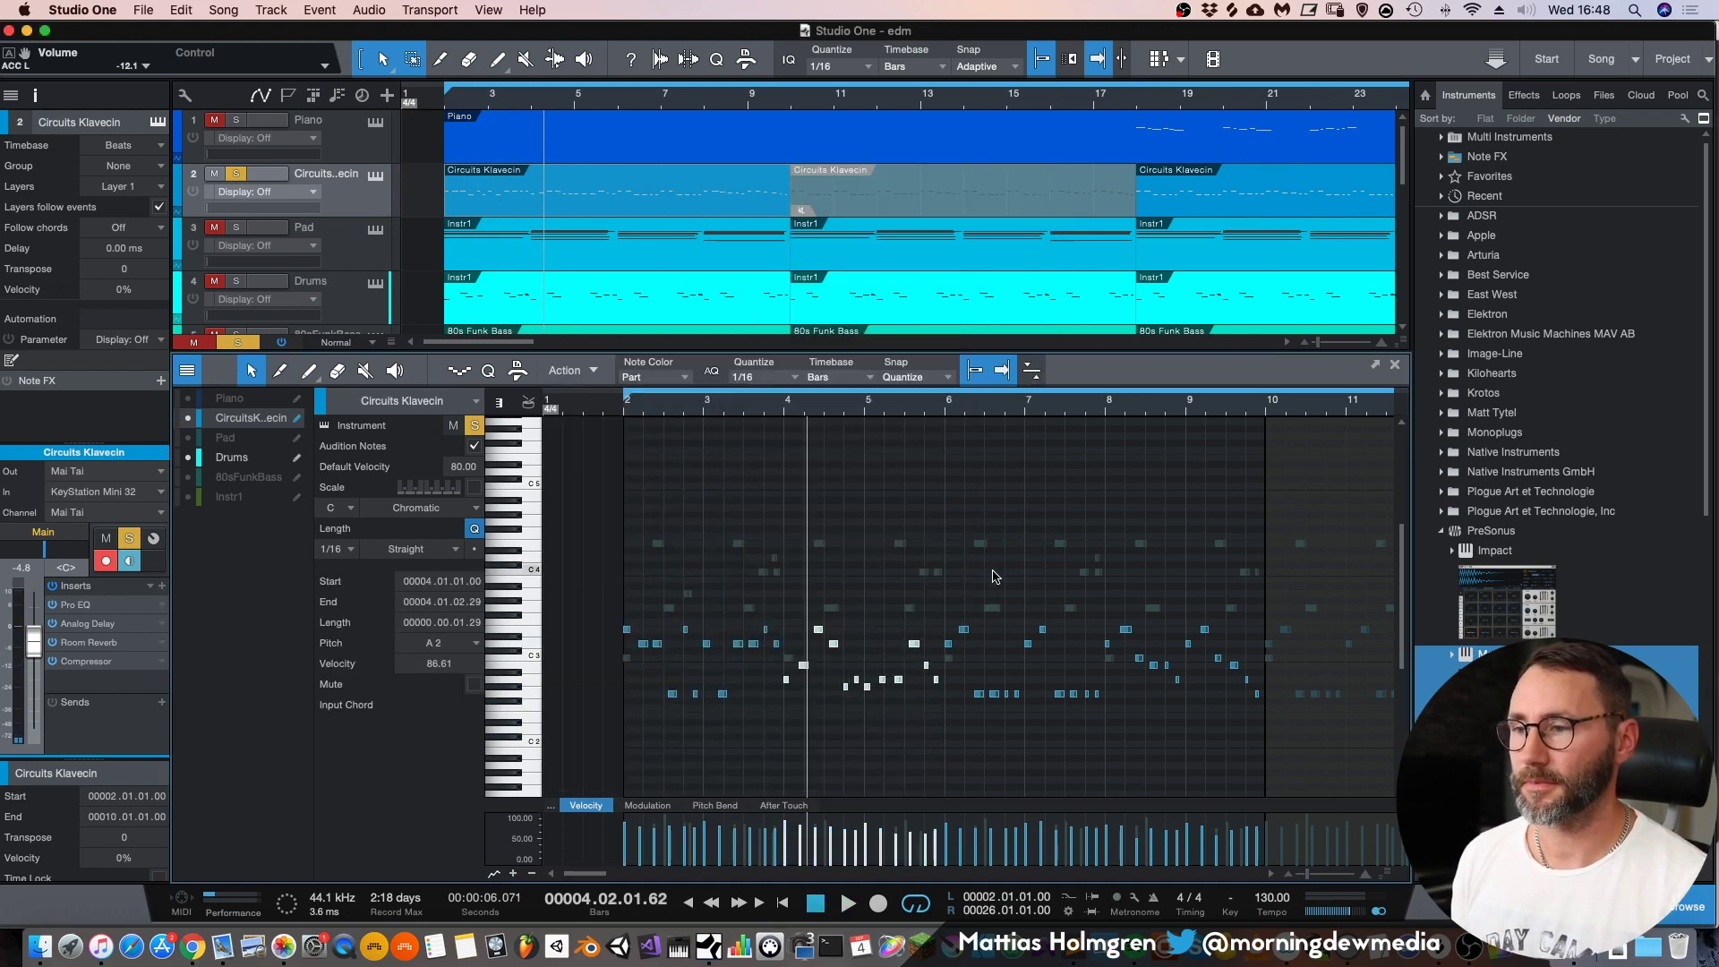
- Play the song from around bar 2 and unsolo Circuits Klavecin to hear the randomized notes with all unmuted tracks
key(space)
click(610, 411)
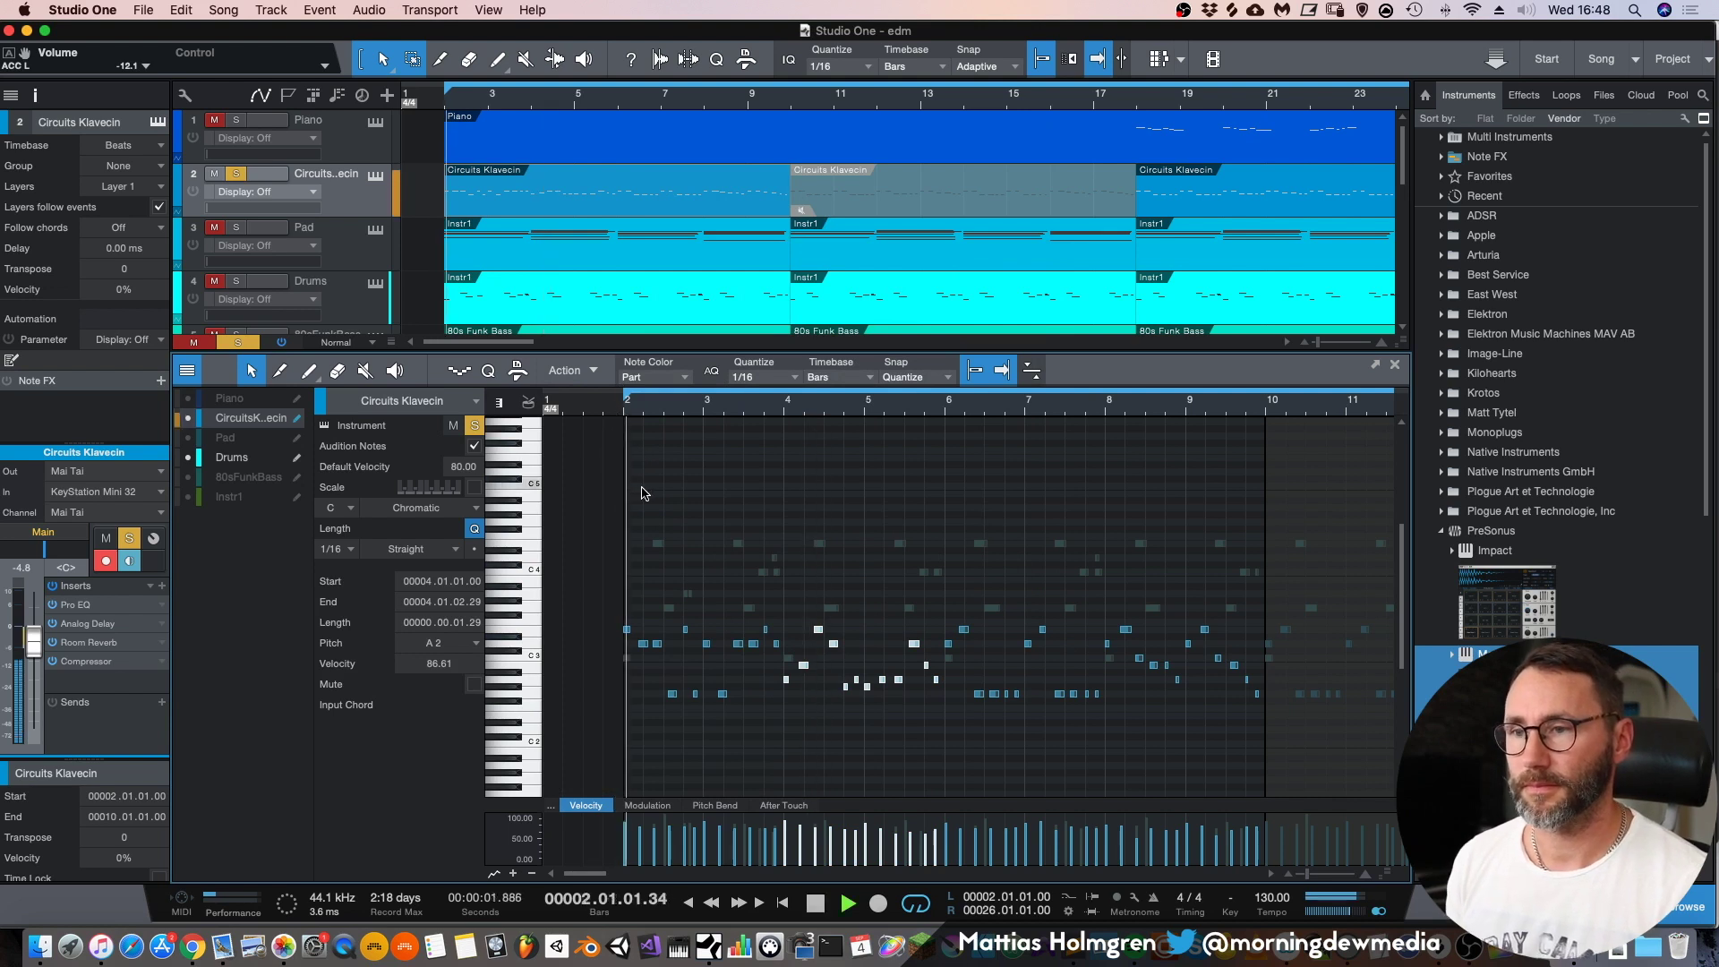
click(236, 176)
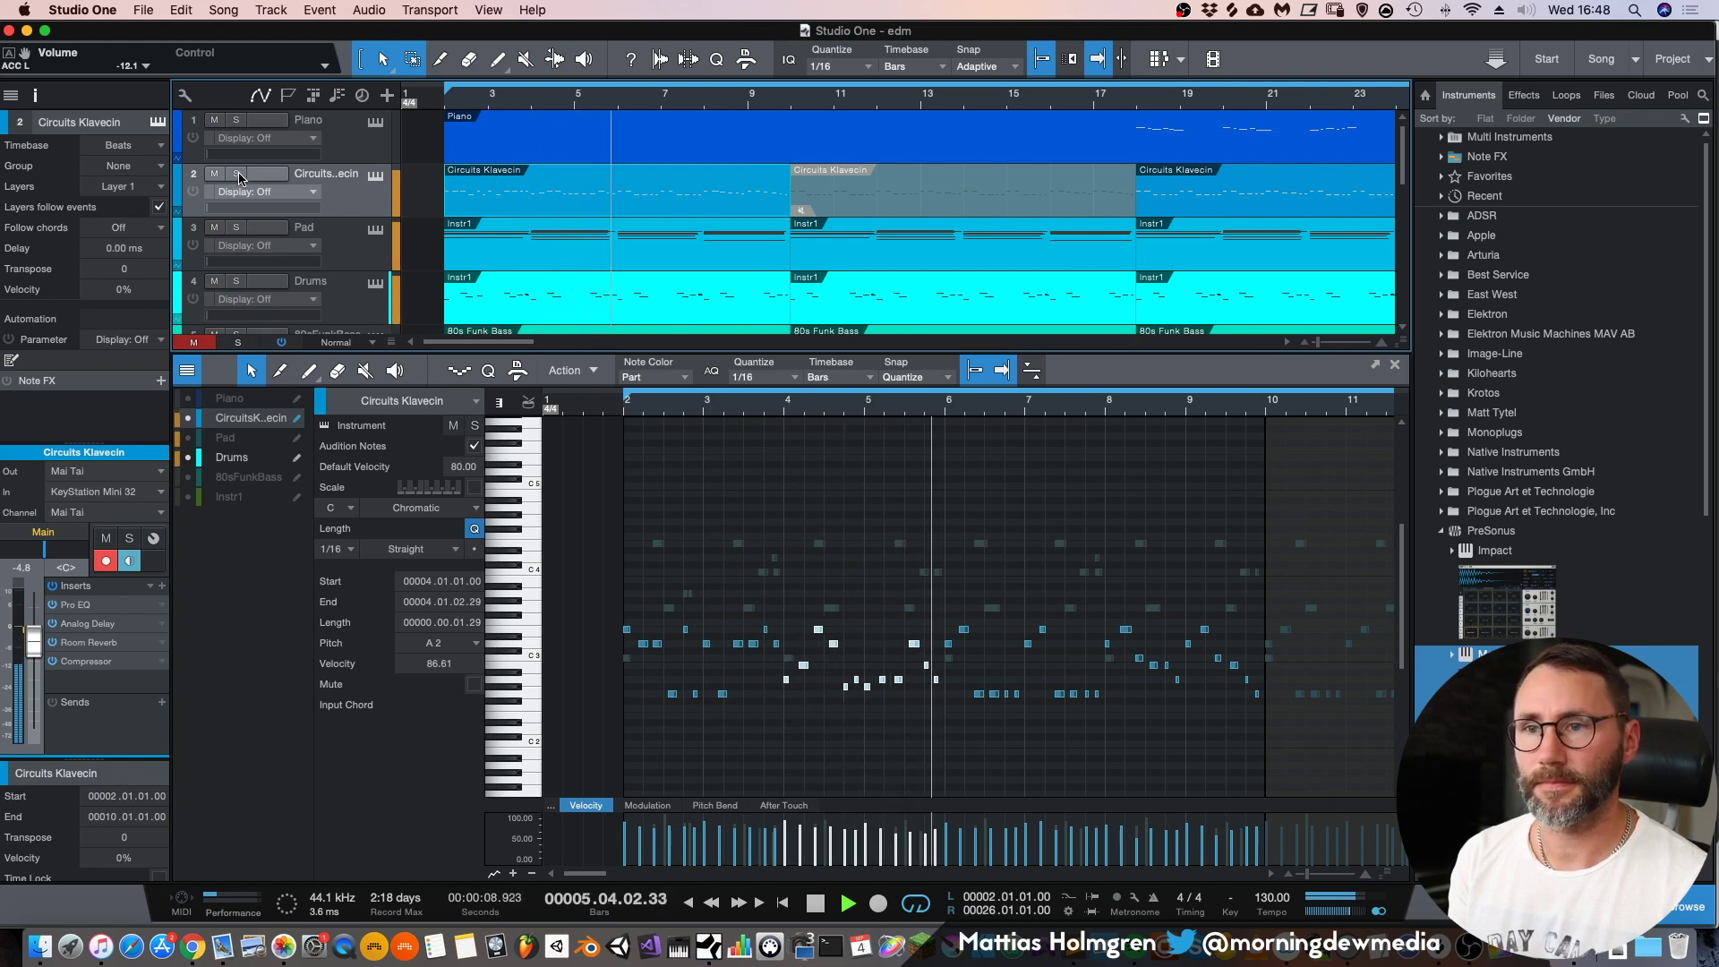
- Randomize the pitches of the Circuits Klavecin notes in bars 6 and 7 using original pitches only
click(985, 721)
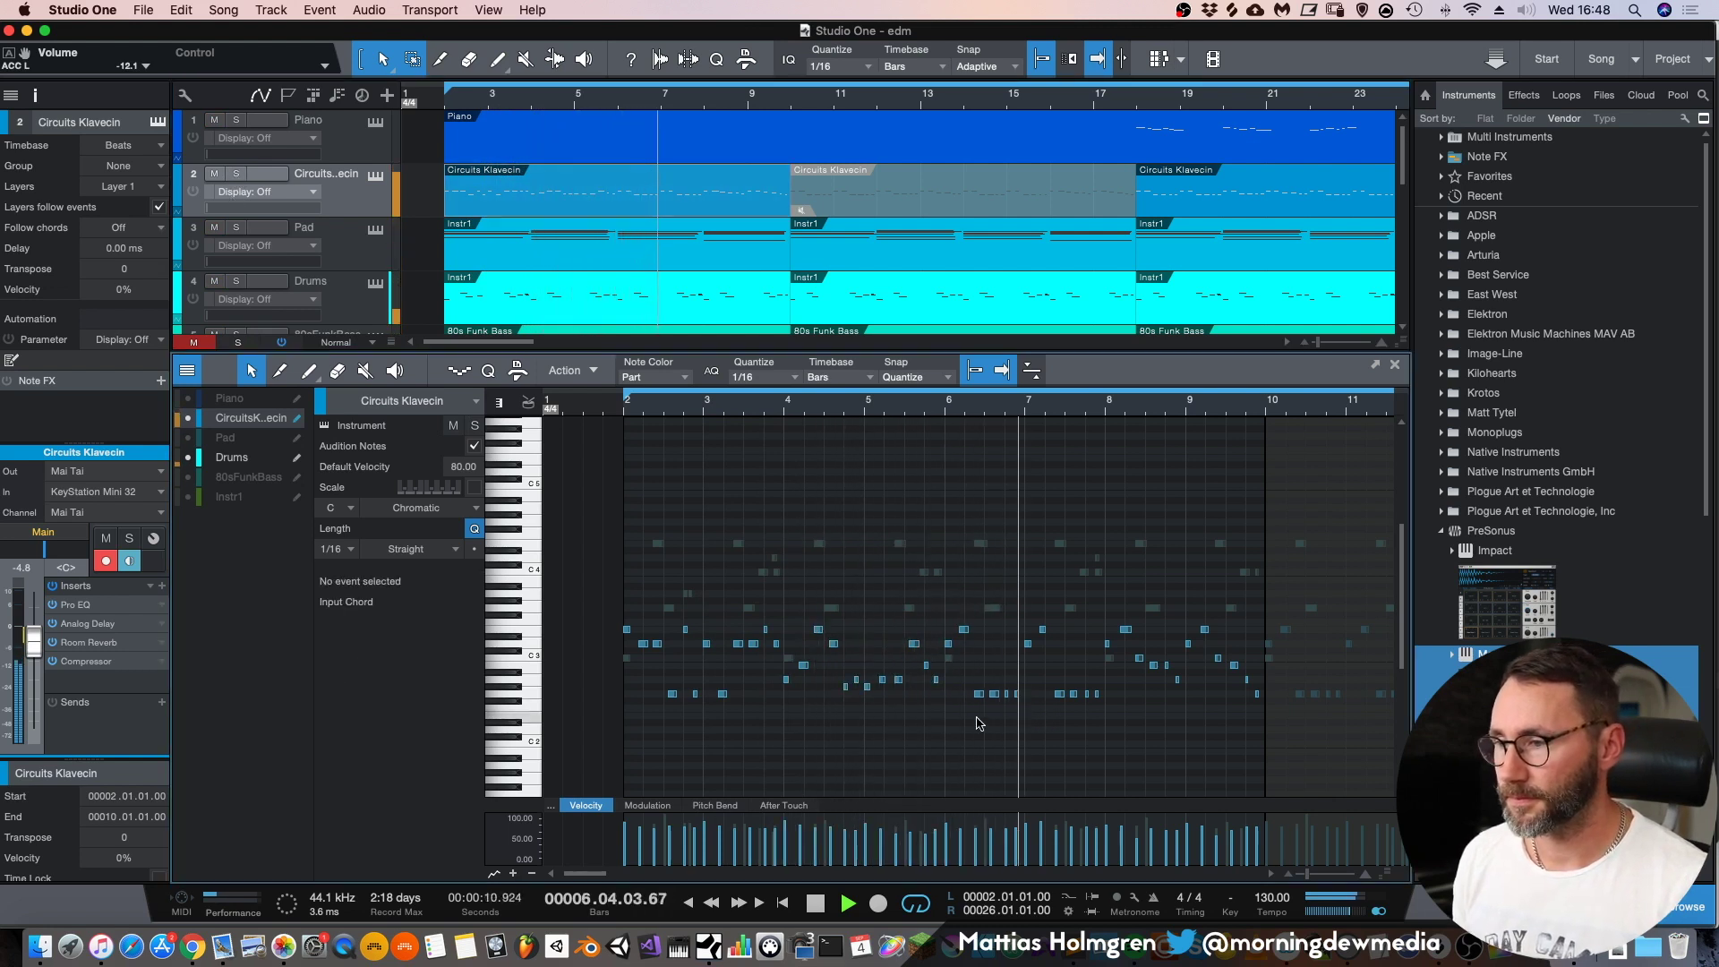
drag(953, 722, 1100, 609)
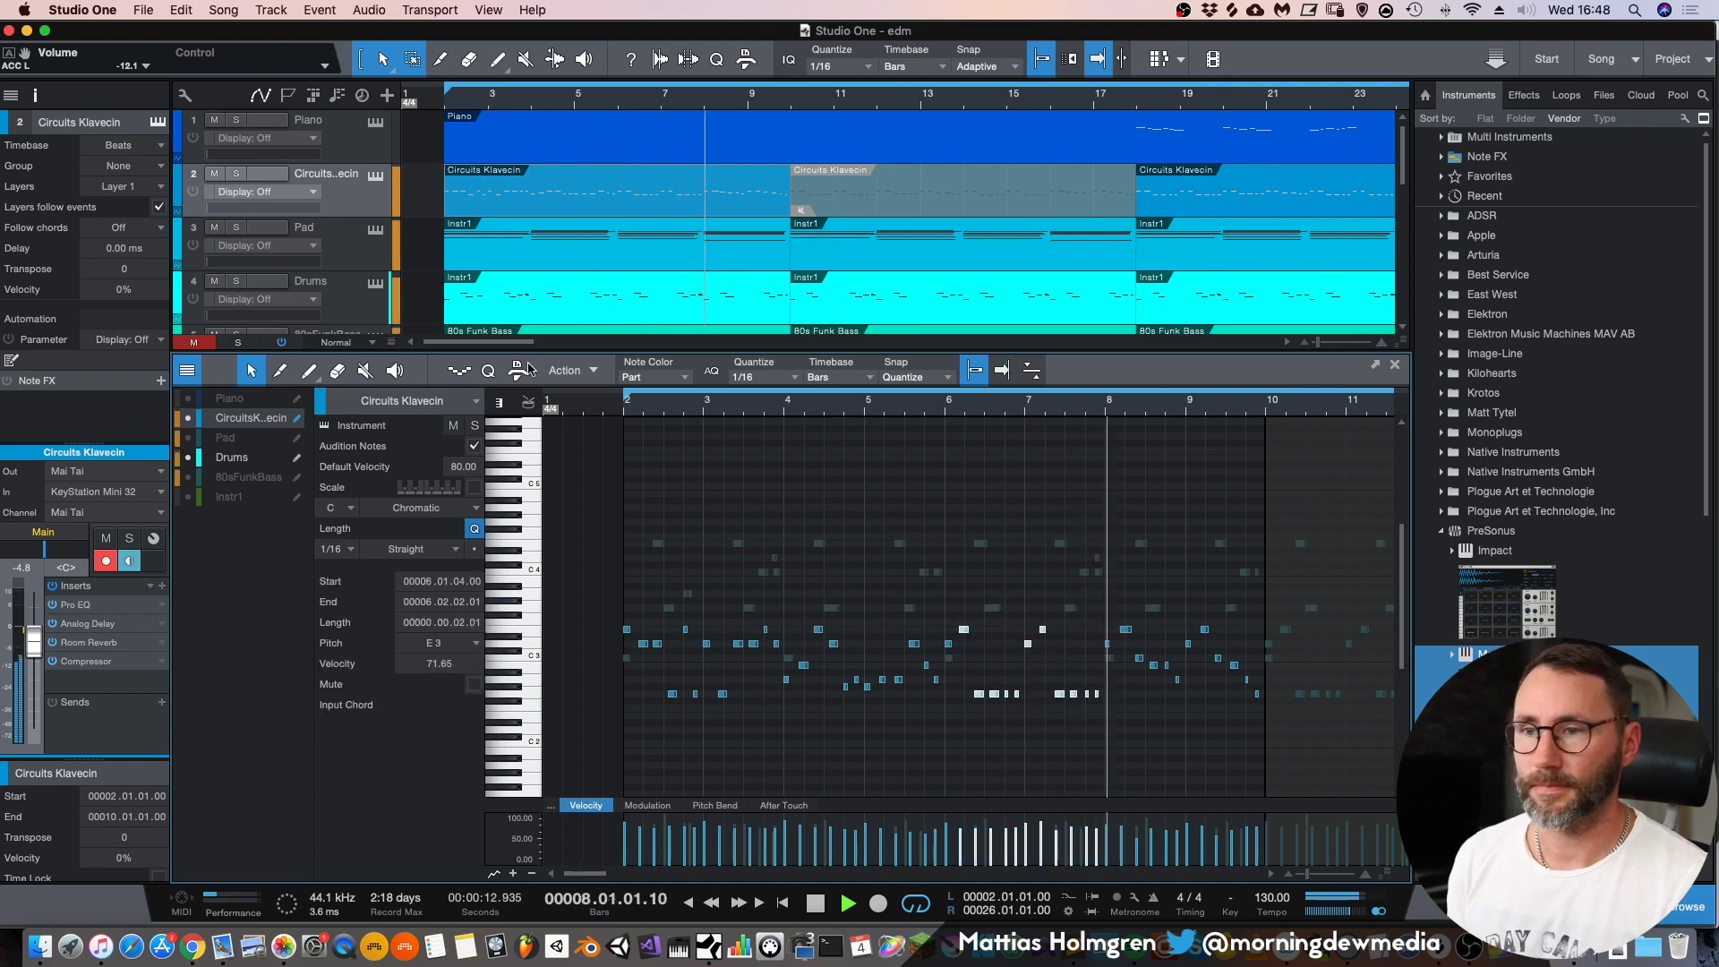
click(565, 370)
click(788, 696)
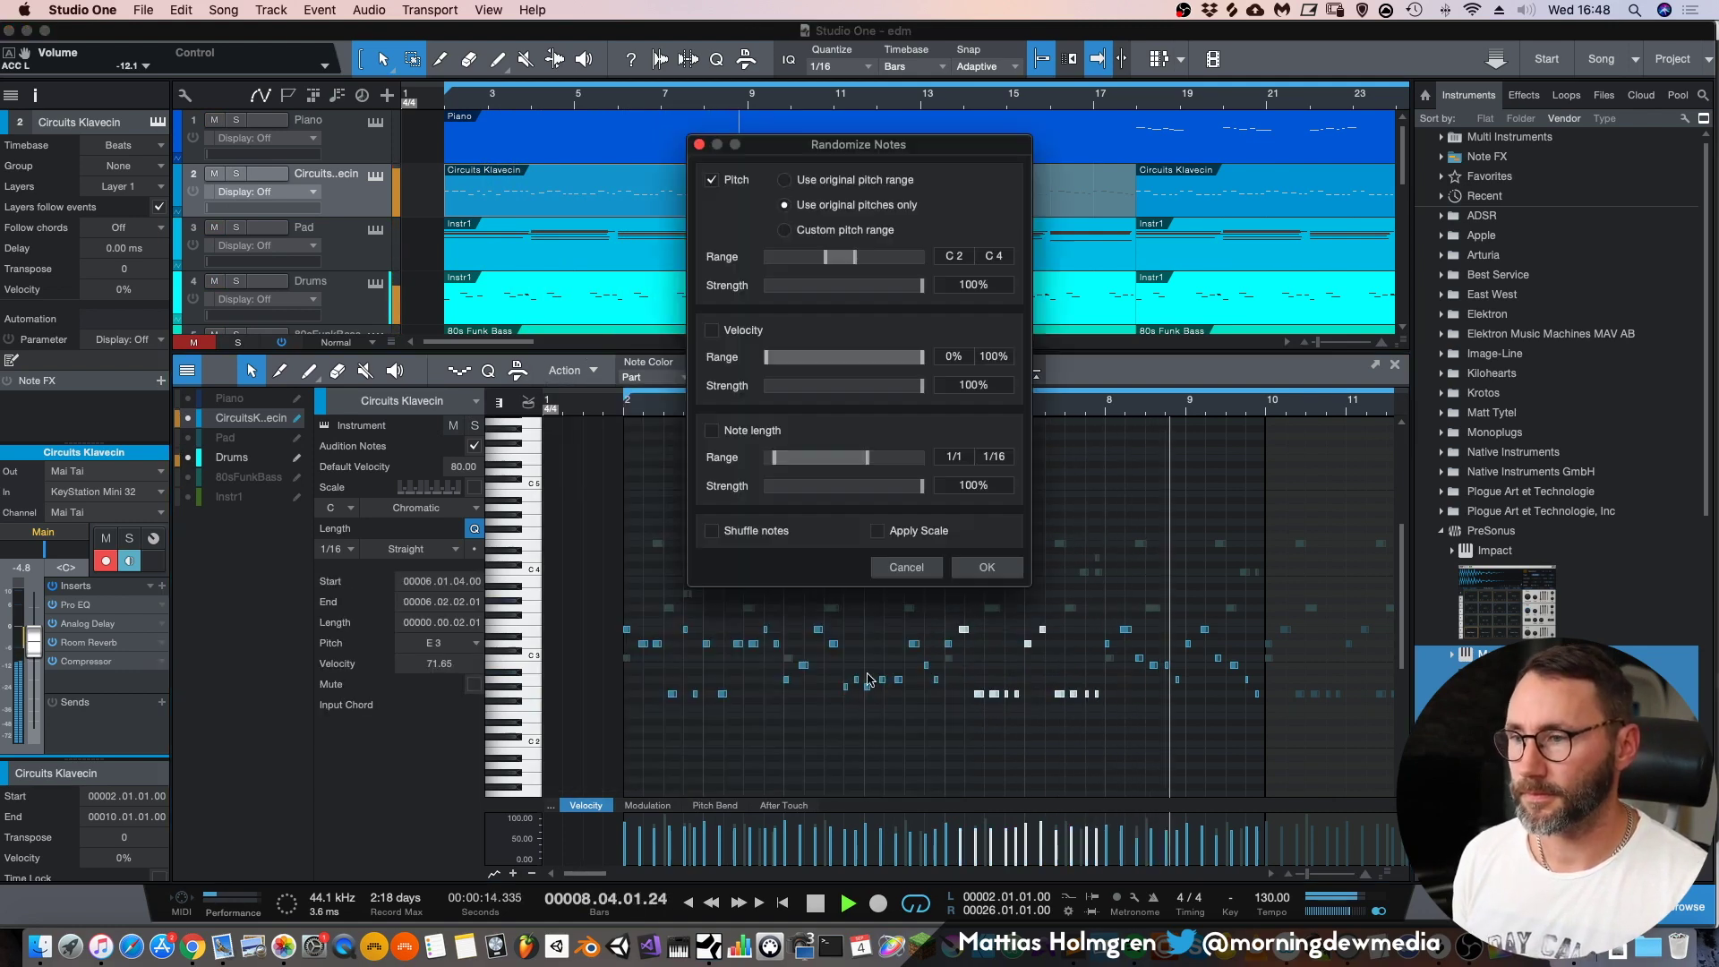
click(1002, 561)
click(565, 370)
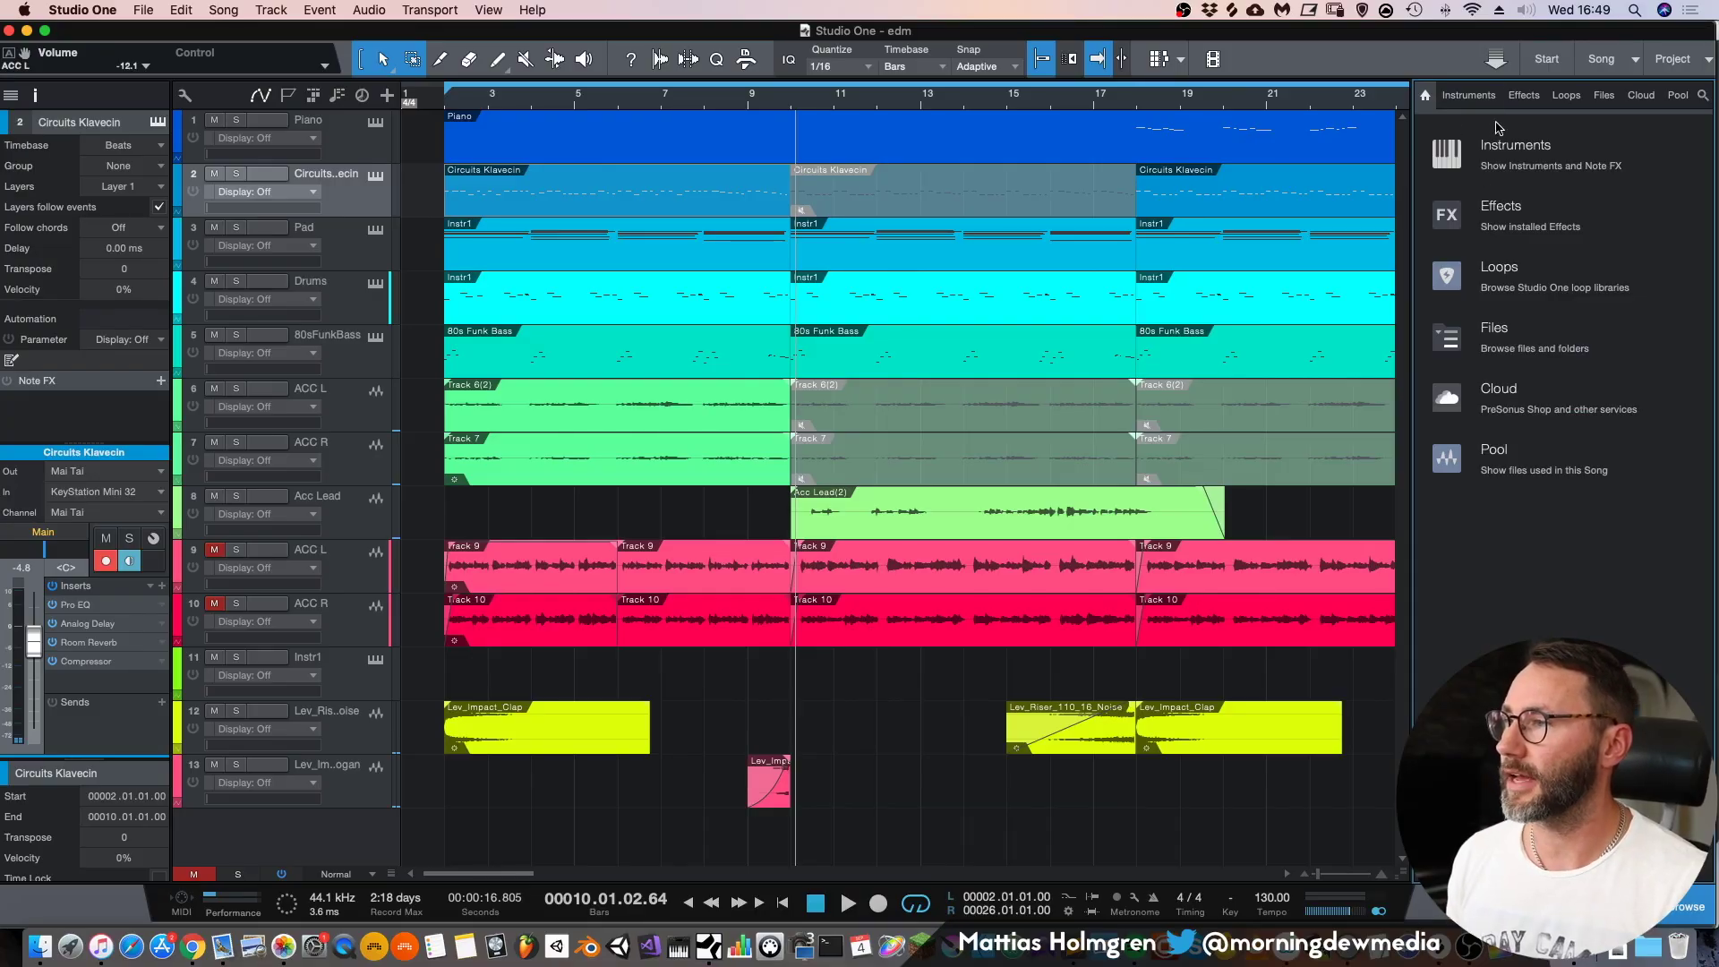
- Browse the available instruments down to the PreSonus folder and examine the preset lists of Impact and Mai Tai
click(1471, 96)
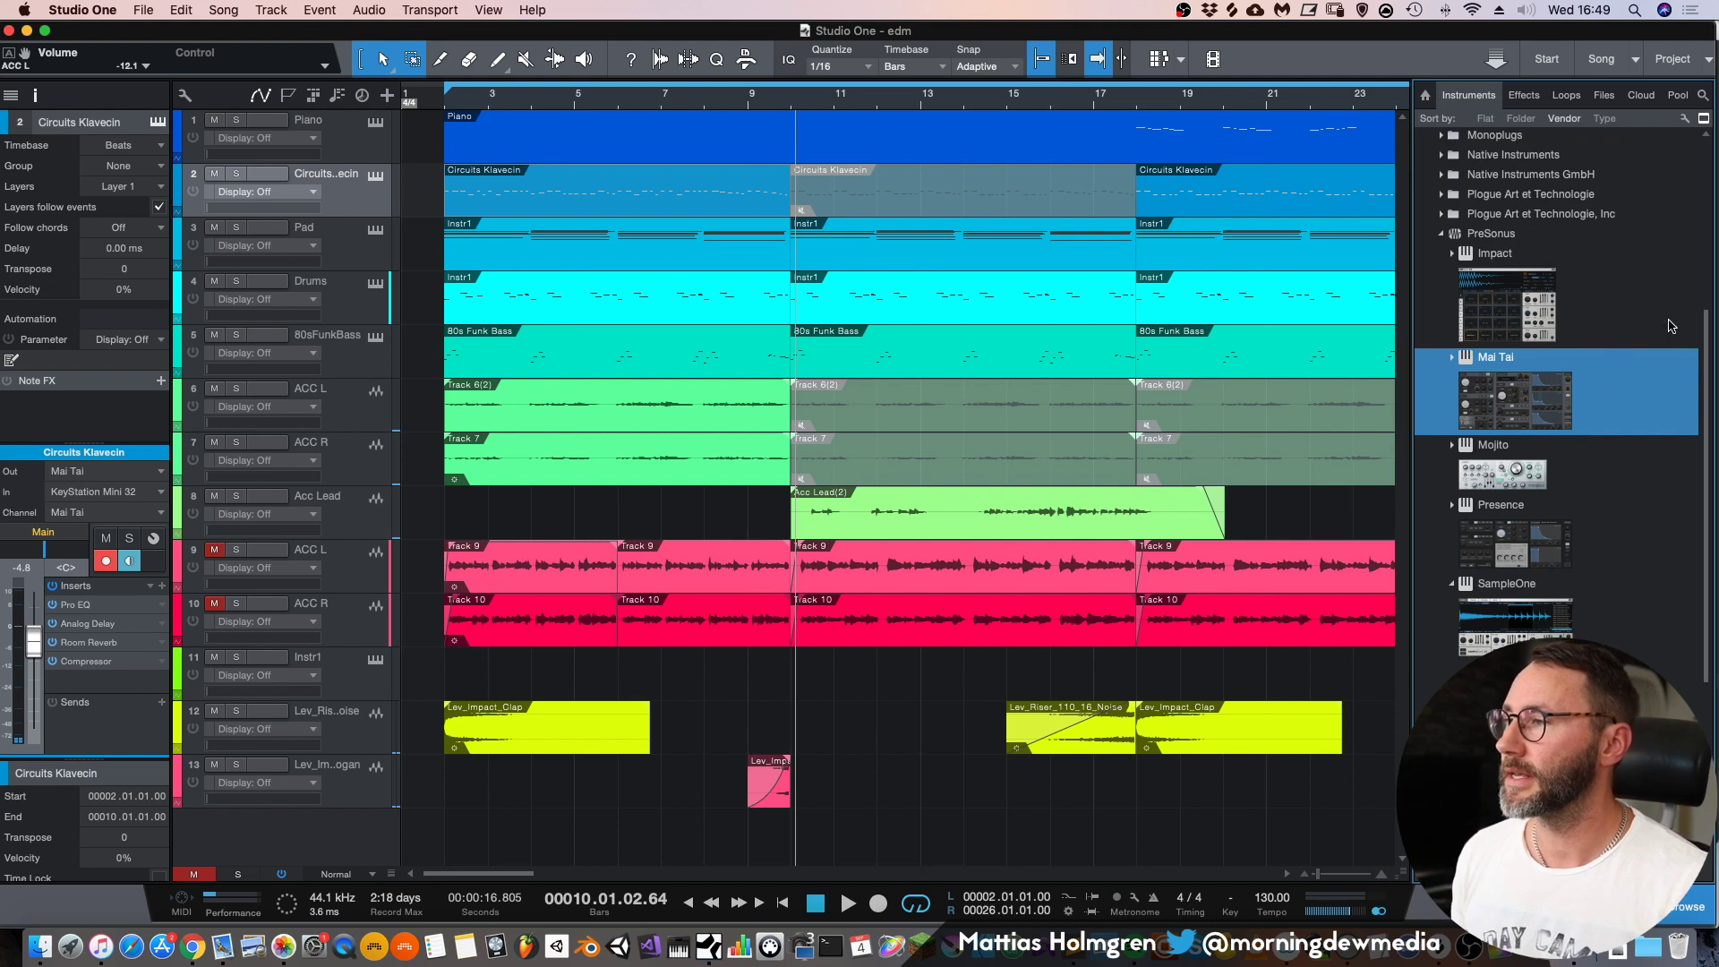
drag(1704, 339, 1700, 197)
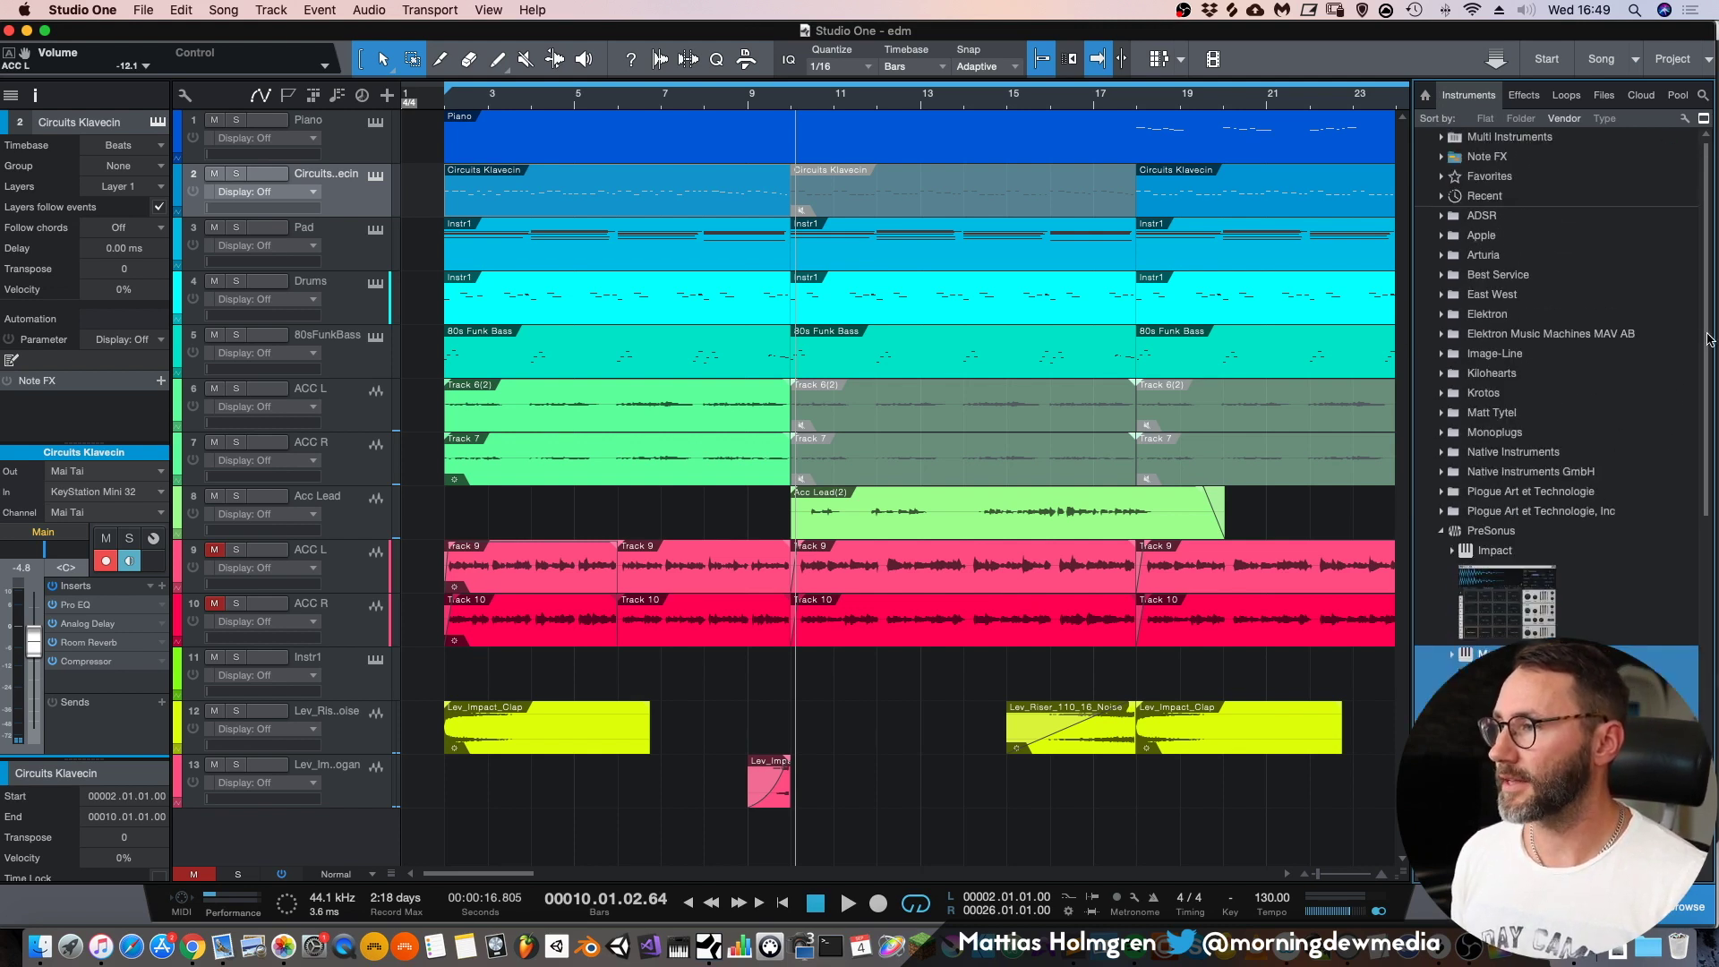
scroll(1490, 322, down, 5)
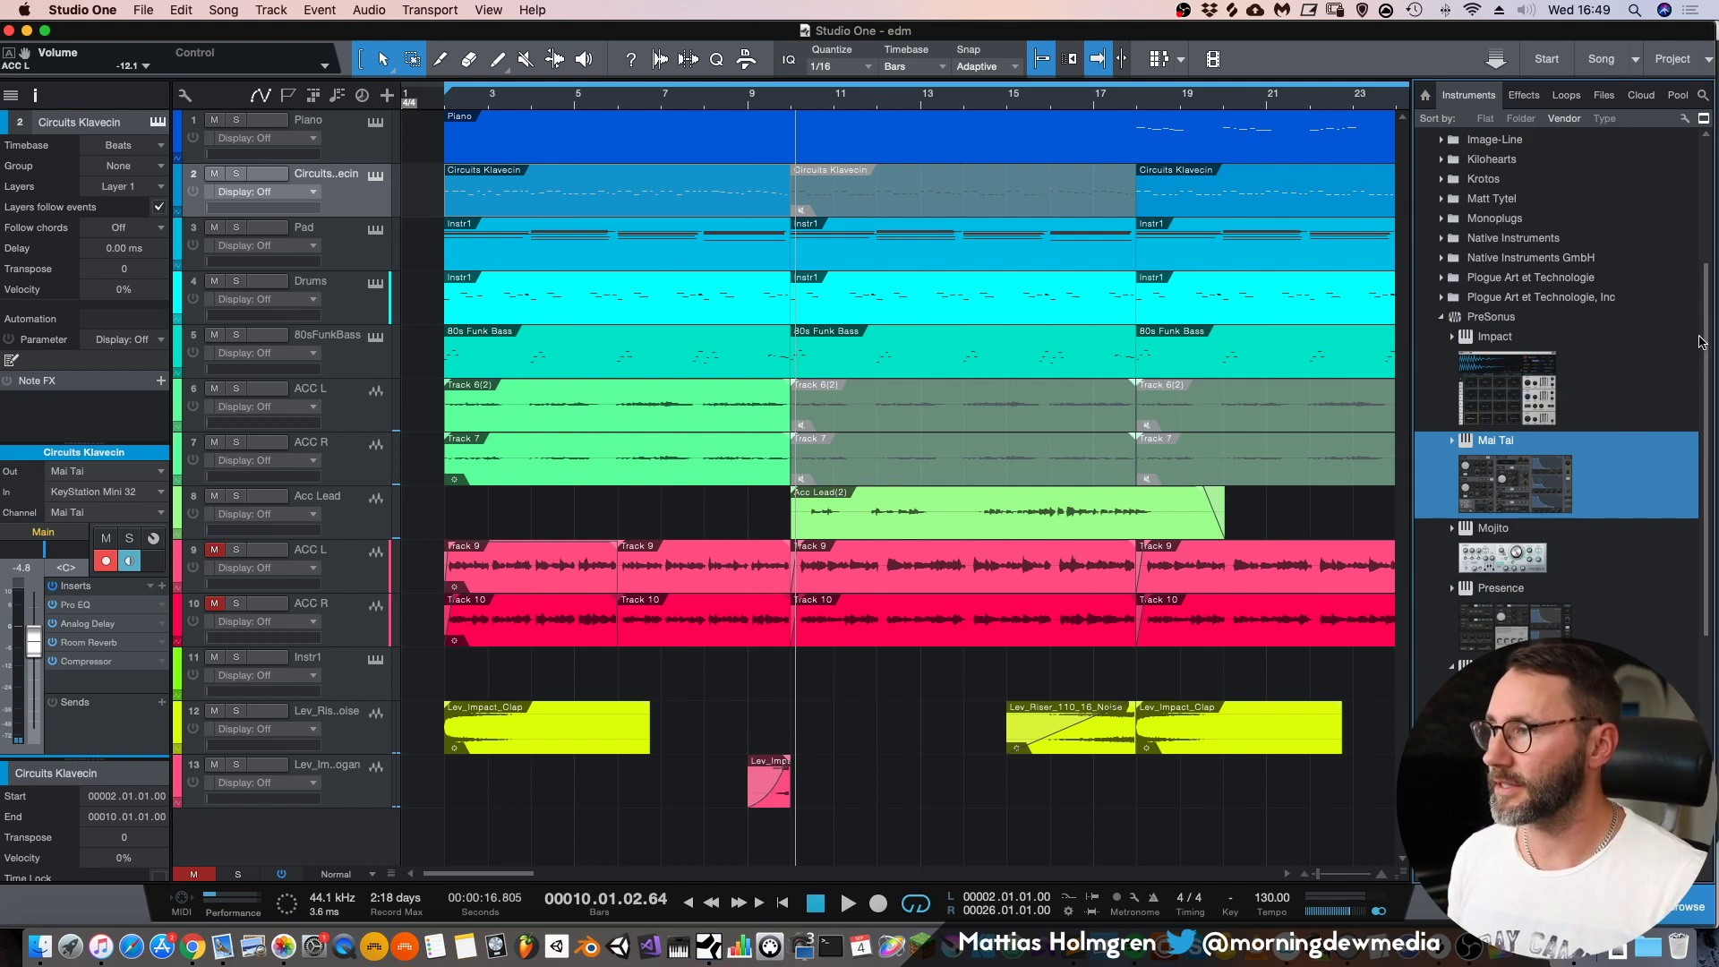
drag(1708, 341, 1697, 404)
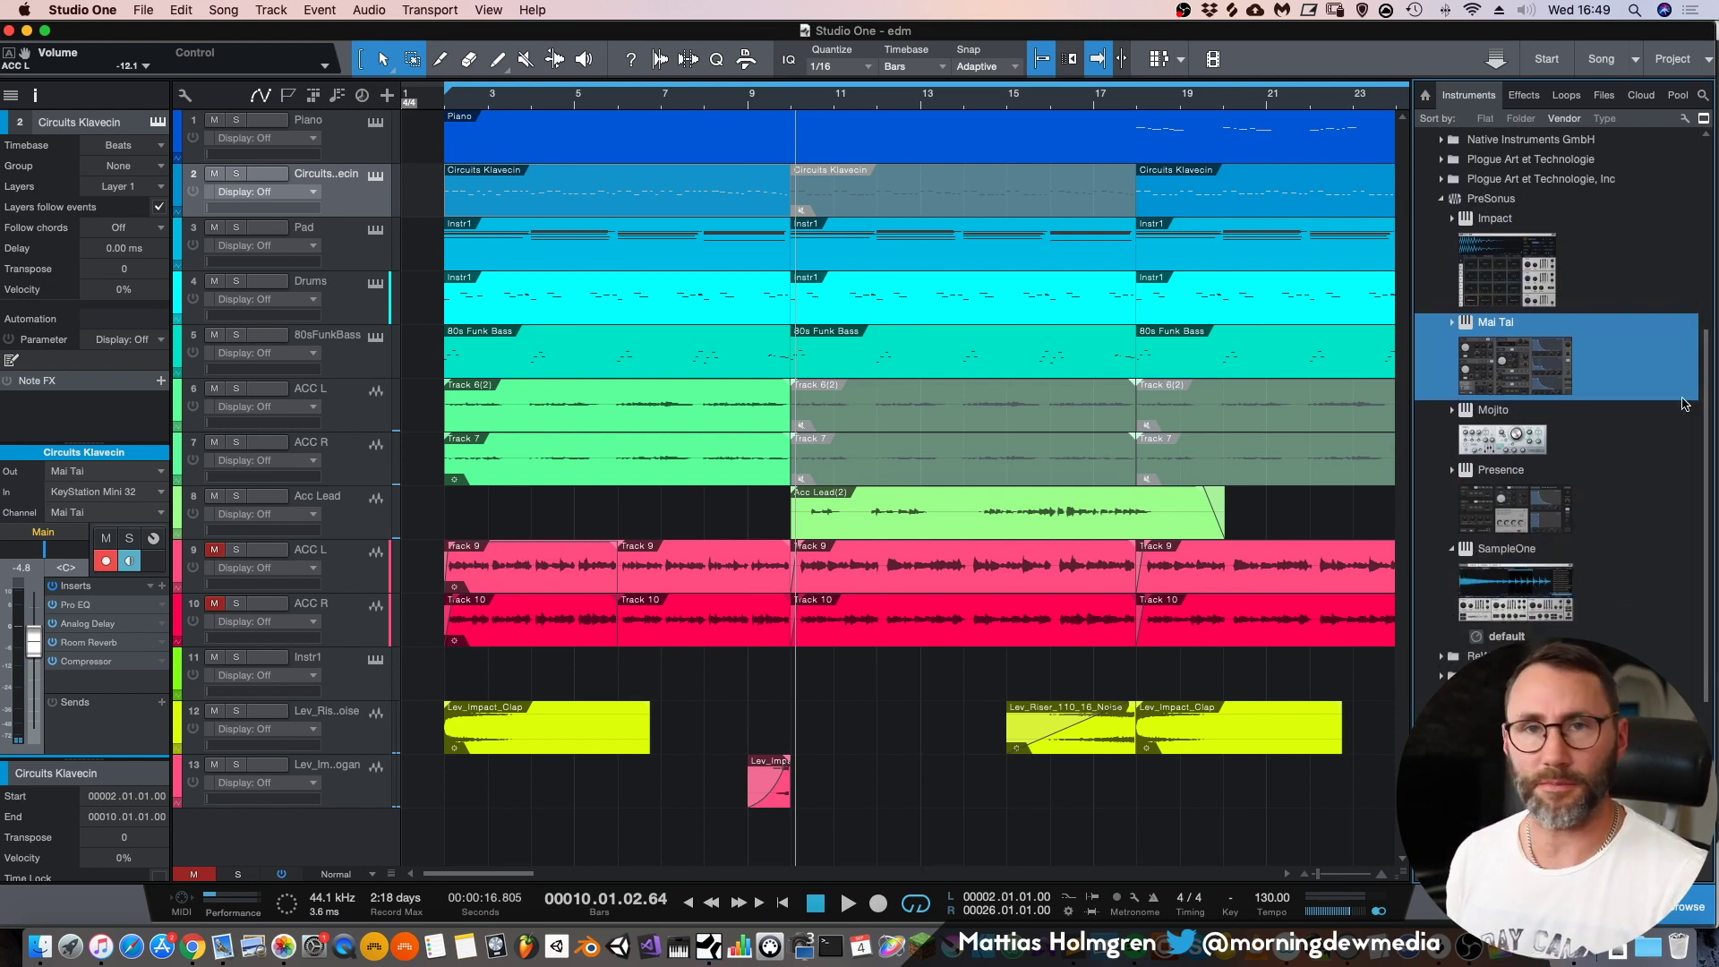
double_click(1539, 283)
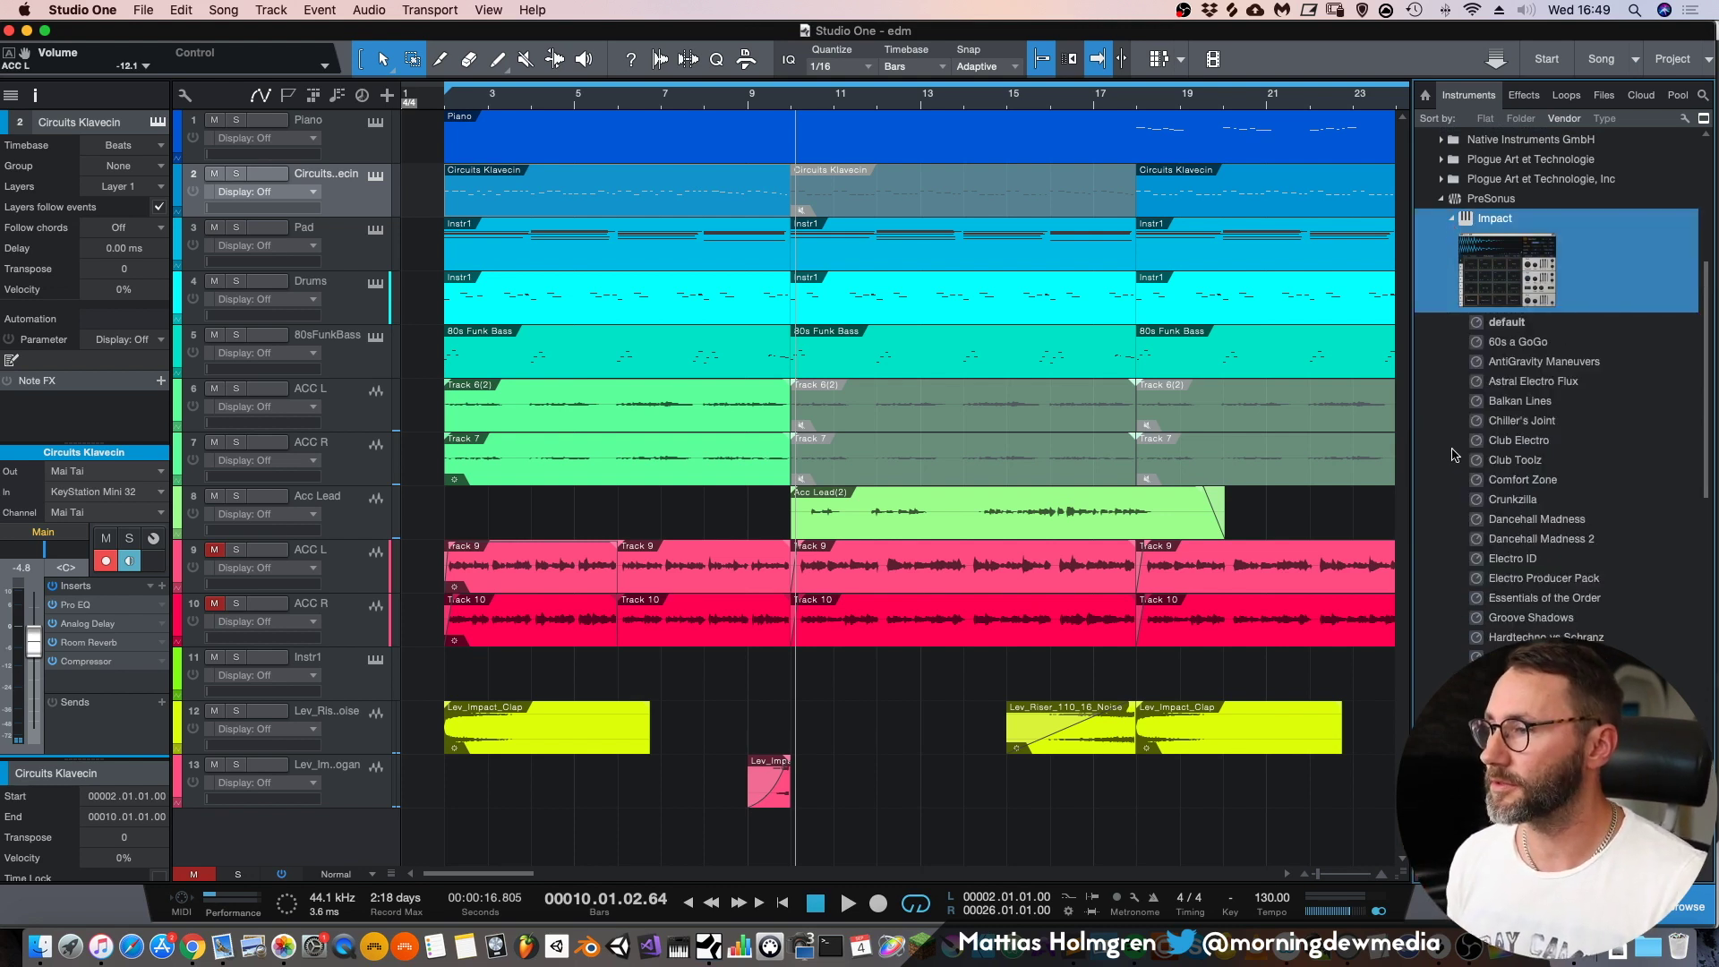
click(1452, 220)
click(1525, 409)
click(1453, 323)
click(1452, 323)
- Add a new Mai Tai instrument track below track 13 and view the synth's available Character types
drag(1516, 362, 362, 844)
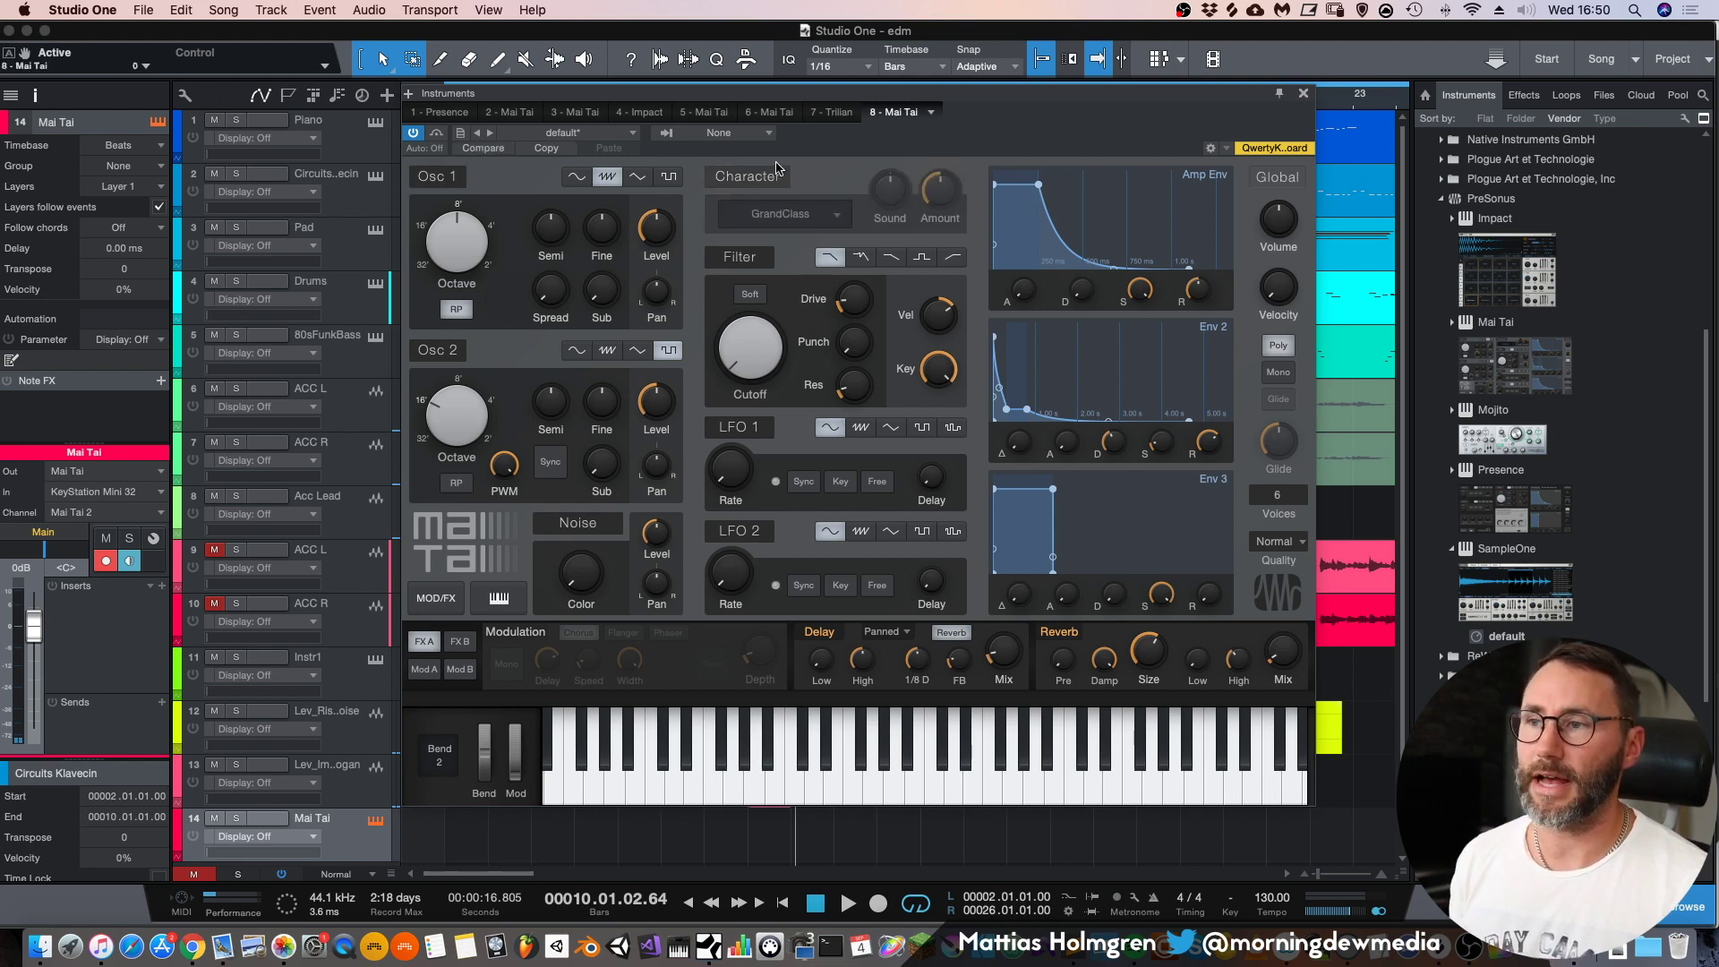
click(832, 214)
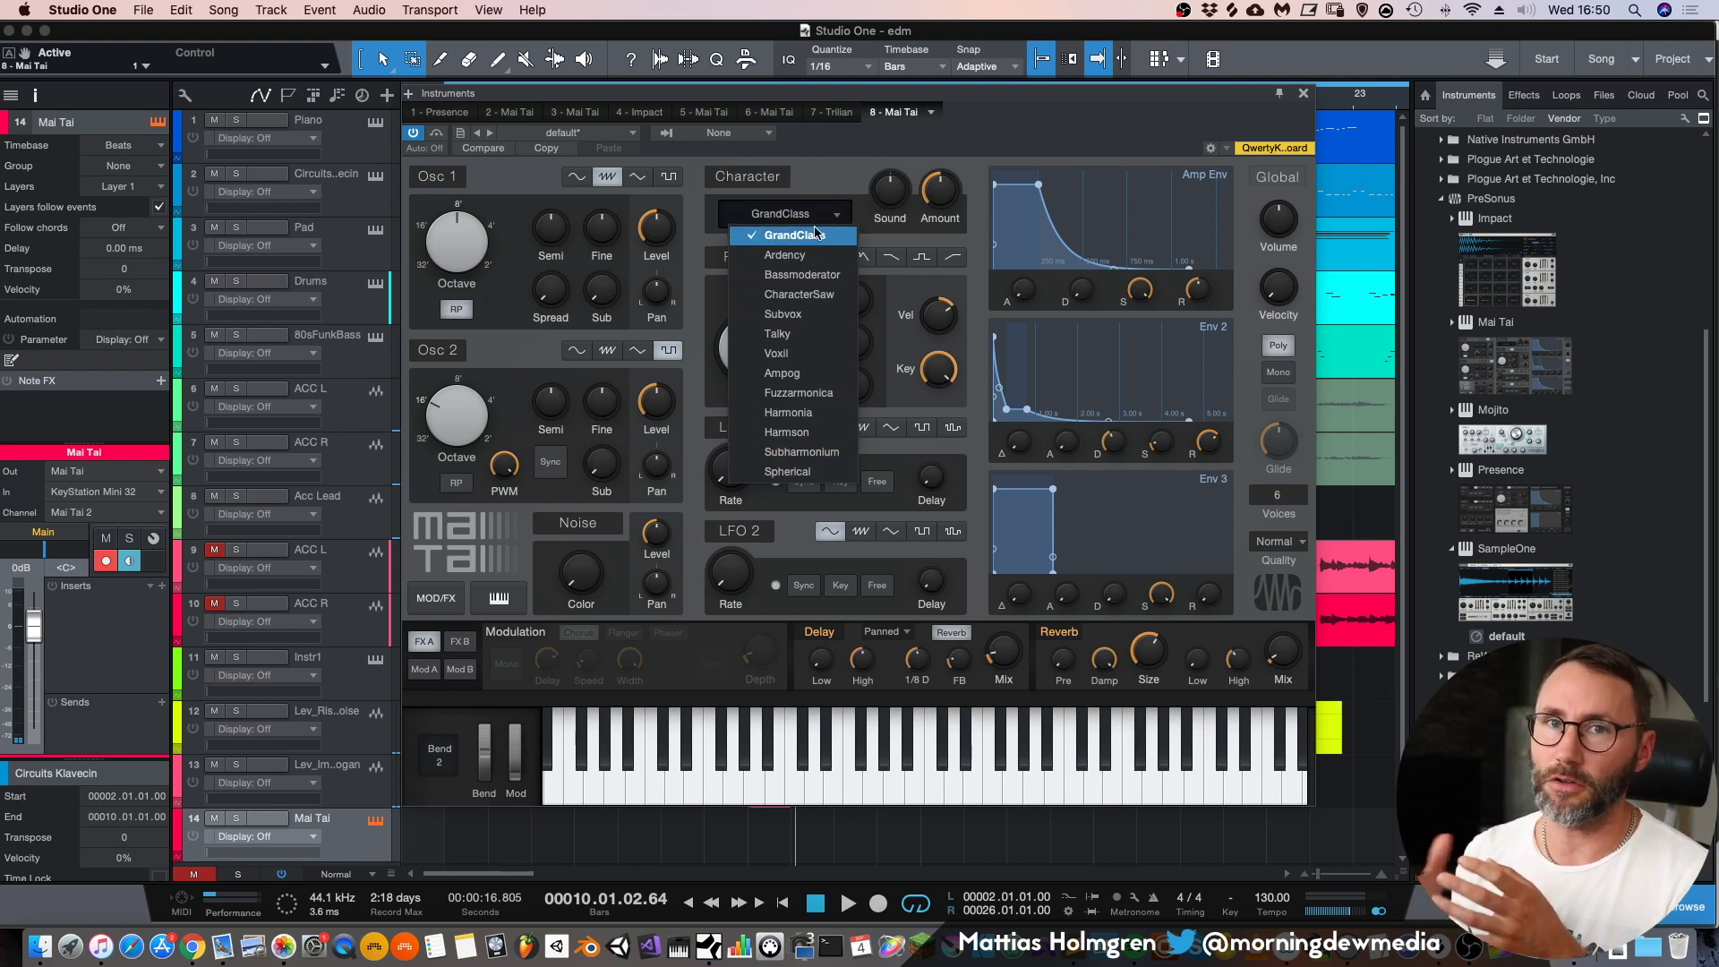
click(862, 154)
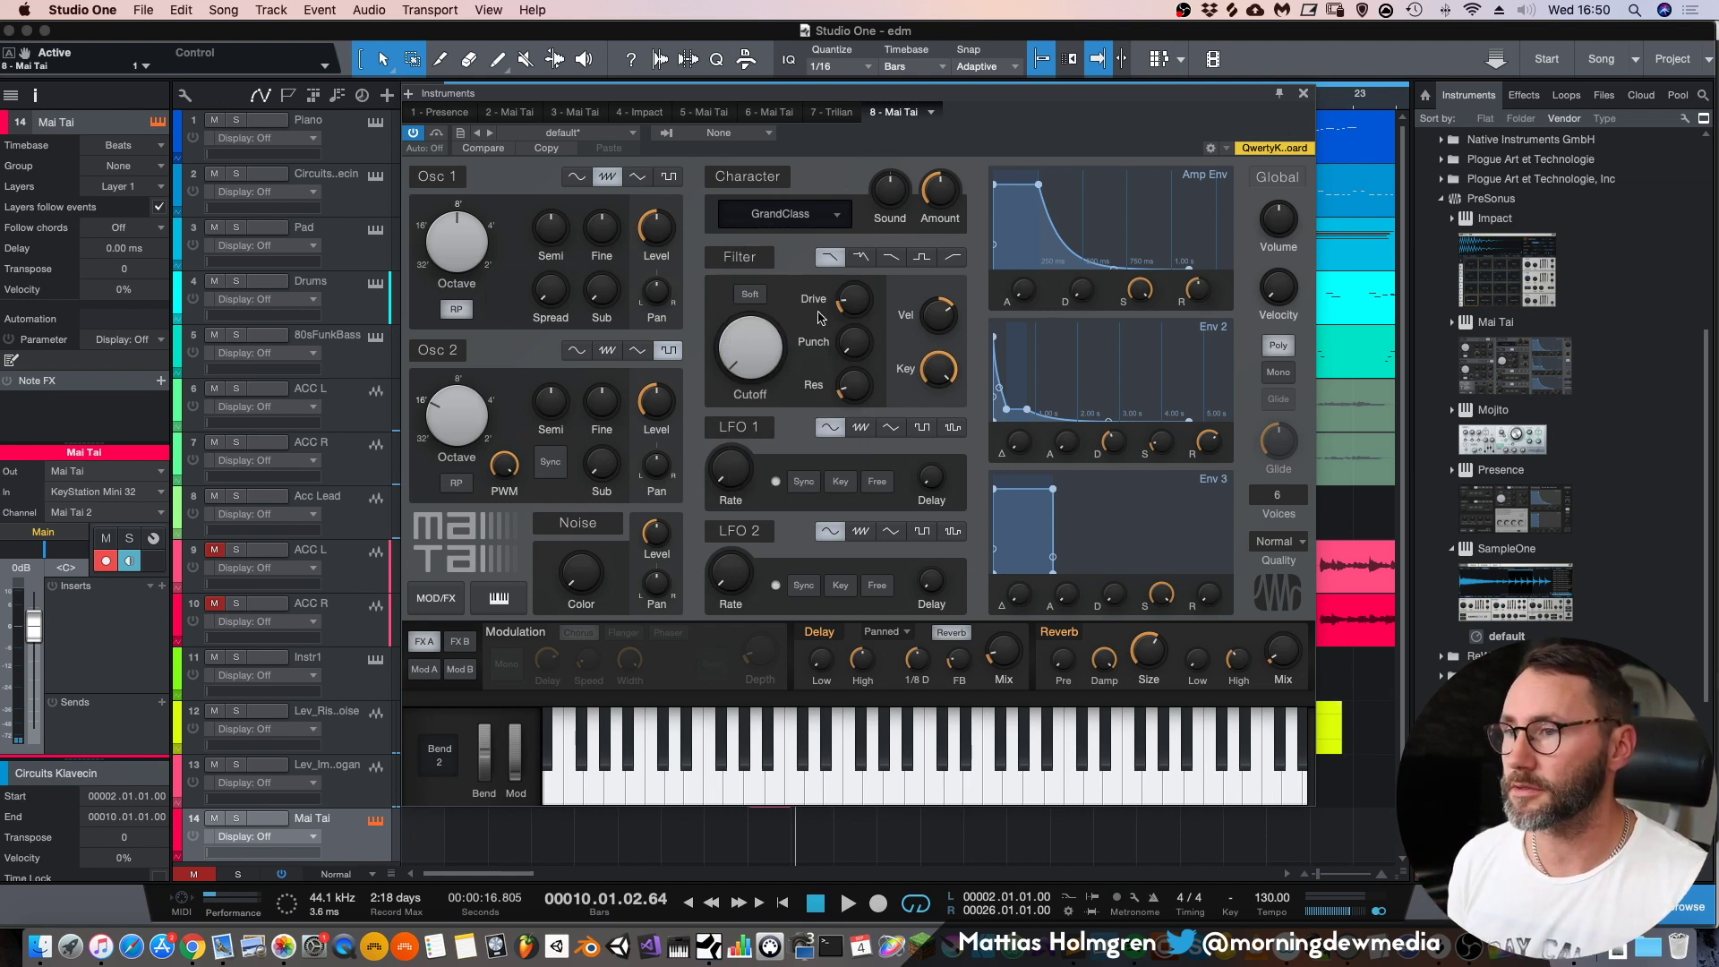
- Raise the Mai Tai filter cutoff slightly and close the synth
drag(755, 372, 778, 326)
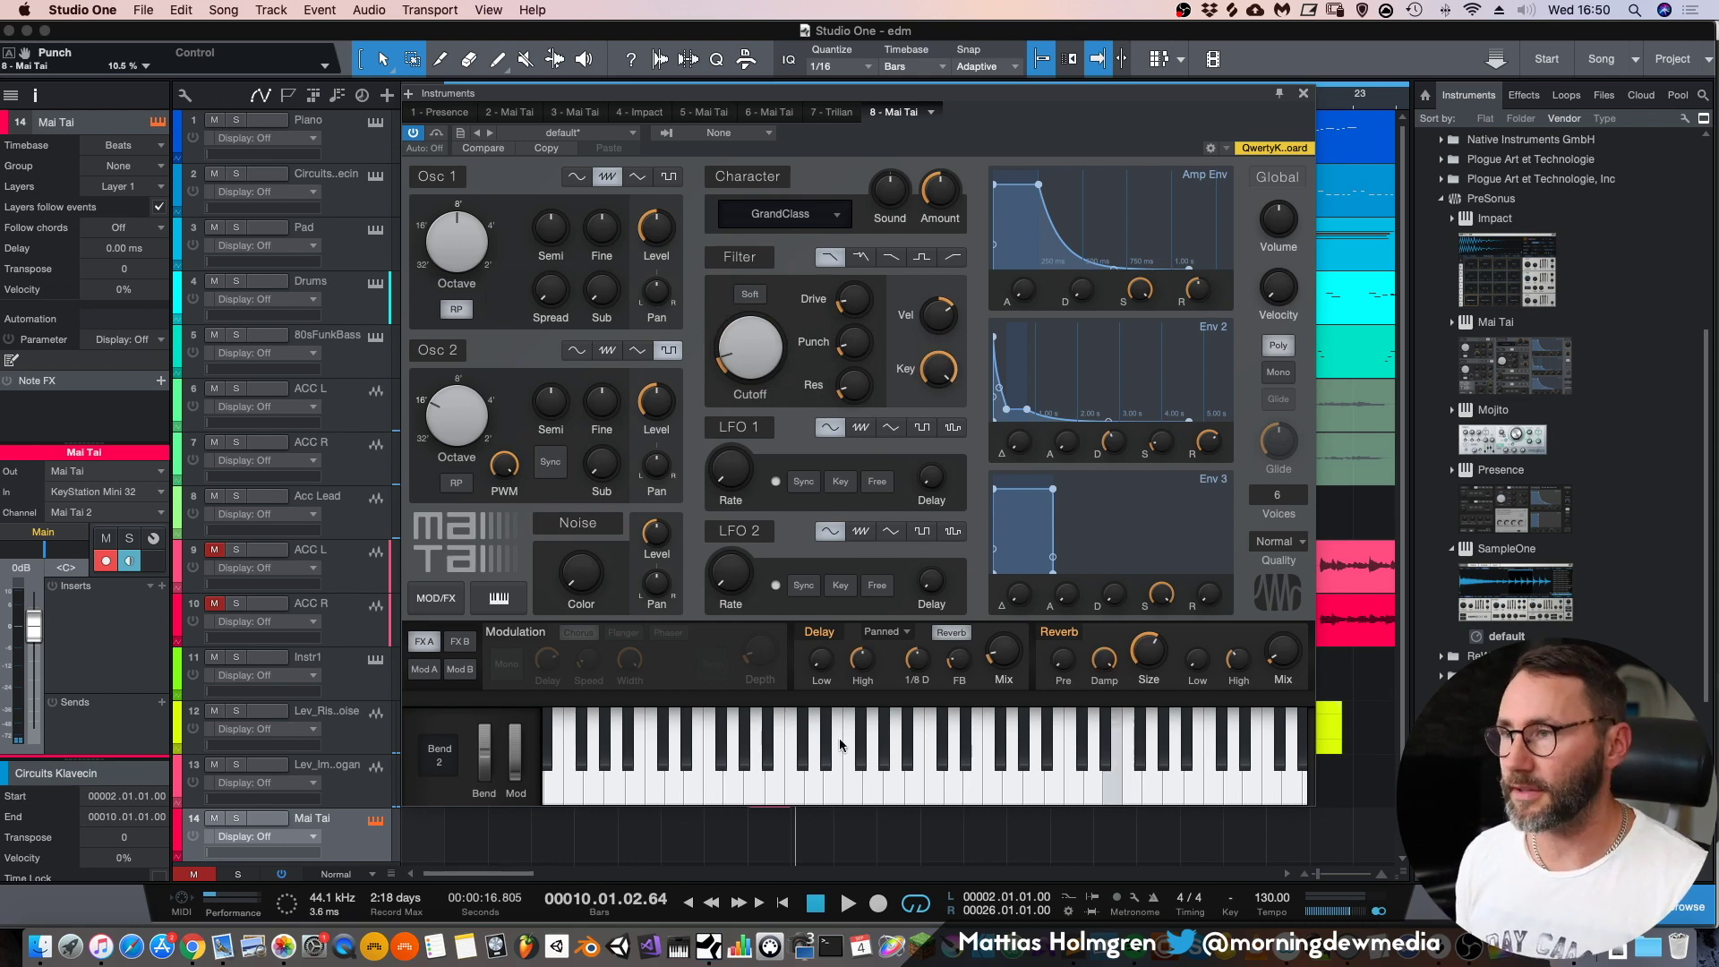
click(1304, 93)
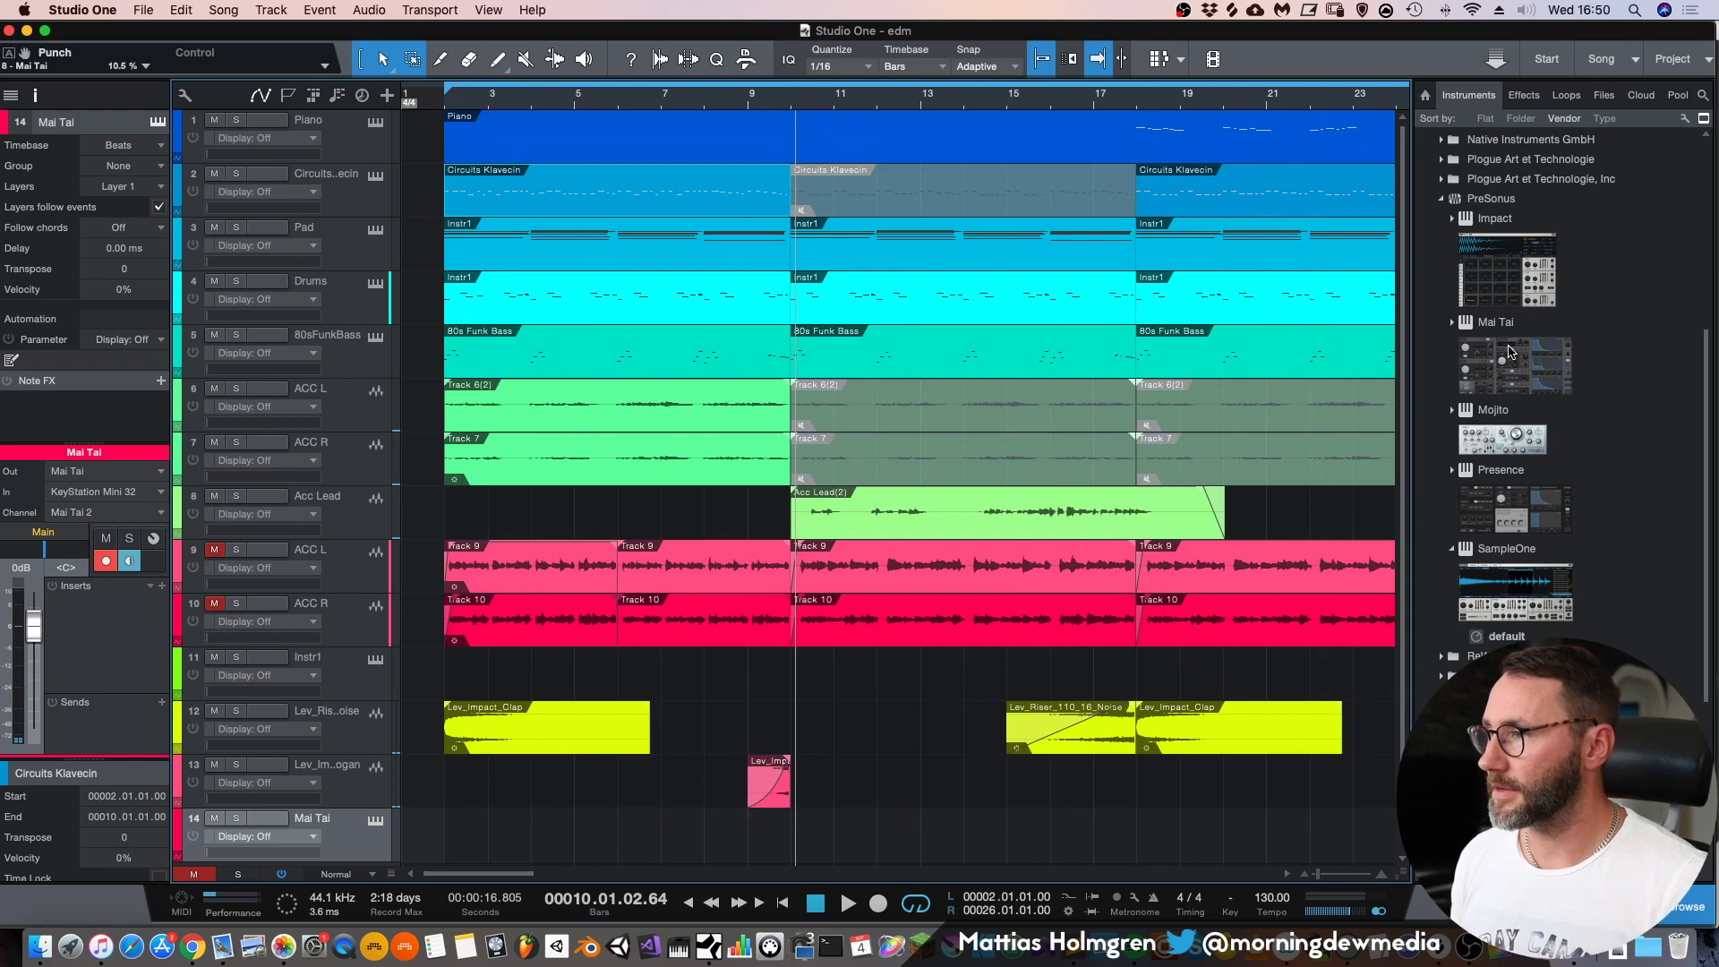
- Load Mojito onto track 14, close its window, and replace it on that track with Presence
drag(1510, 439, 307, 818)
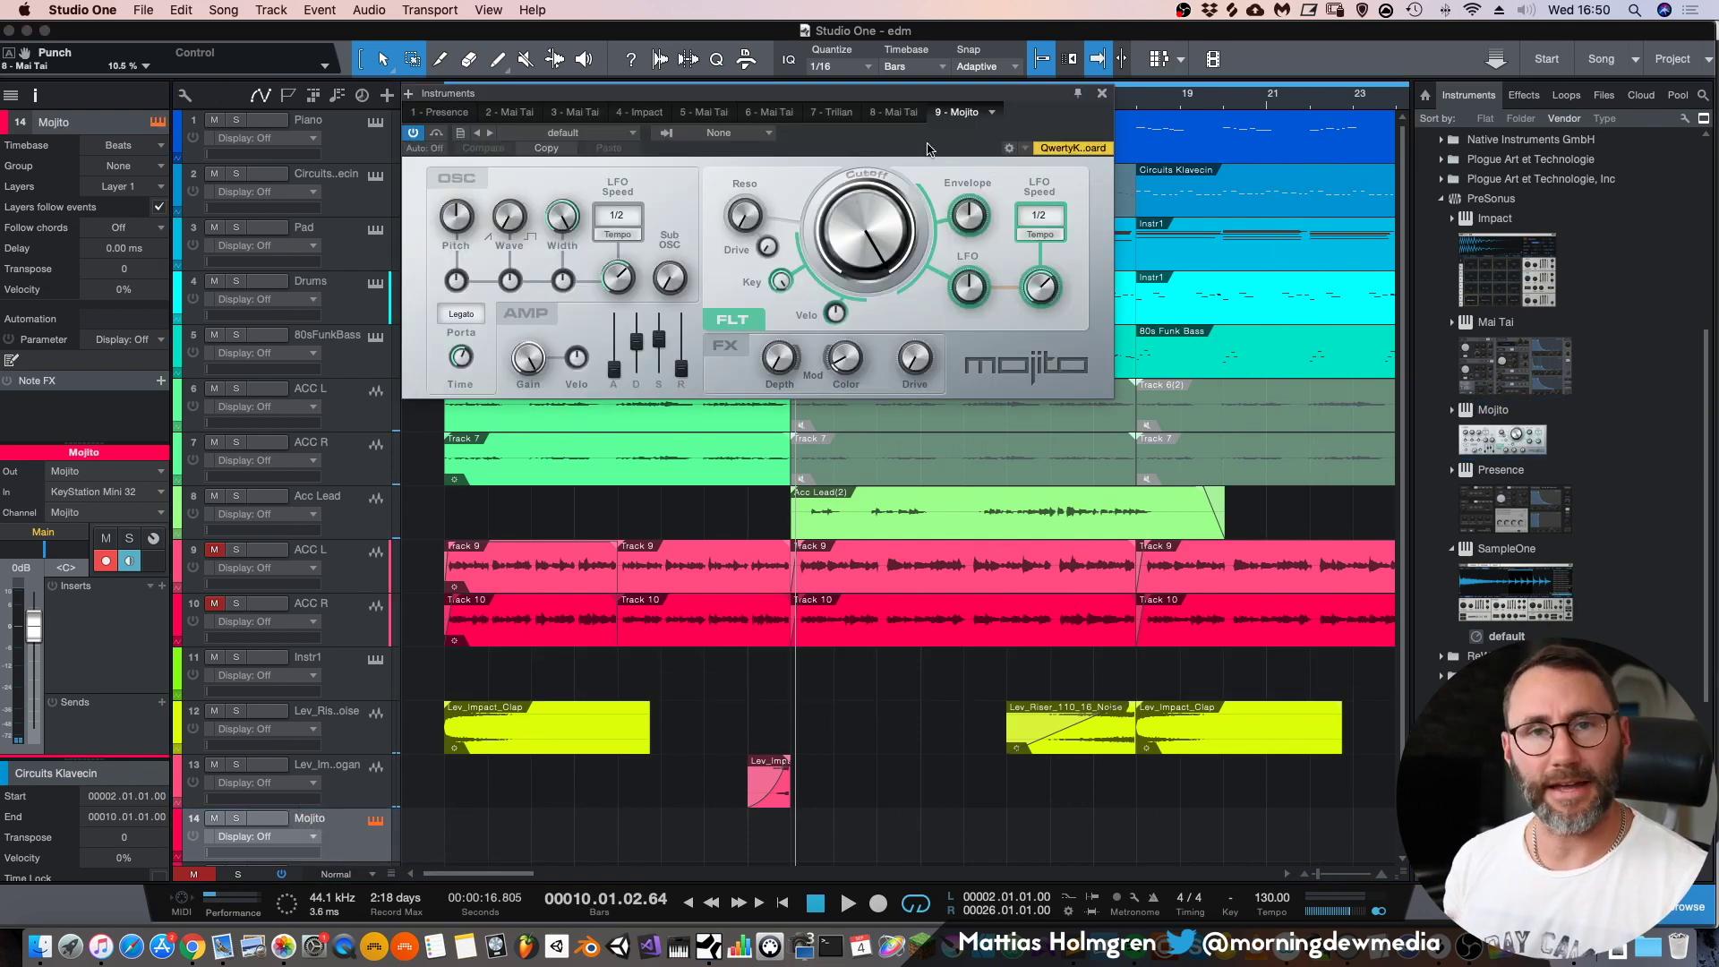
click(1104, 94)
drag(1515, 506, 336, 811)
- Examine Presence's Artist Instruments presets, including the Strings, Percussion, Keyboards, Guitar and Drum Kits folders
click(1453, 470)
scroll(1522, 403, down, 3)
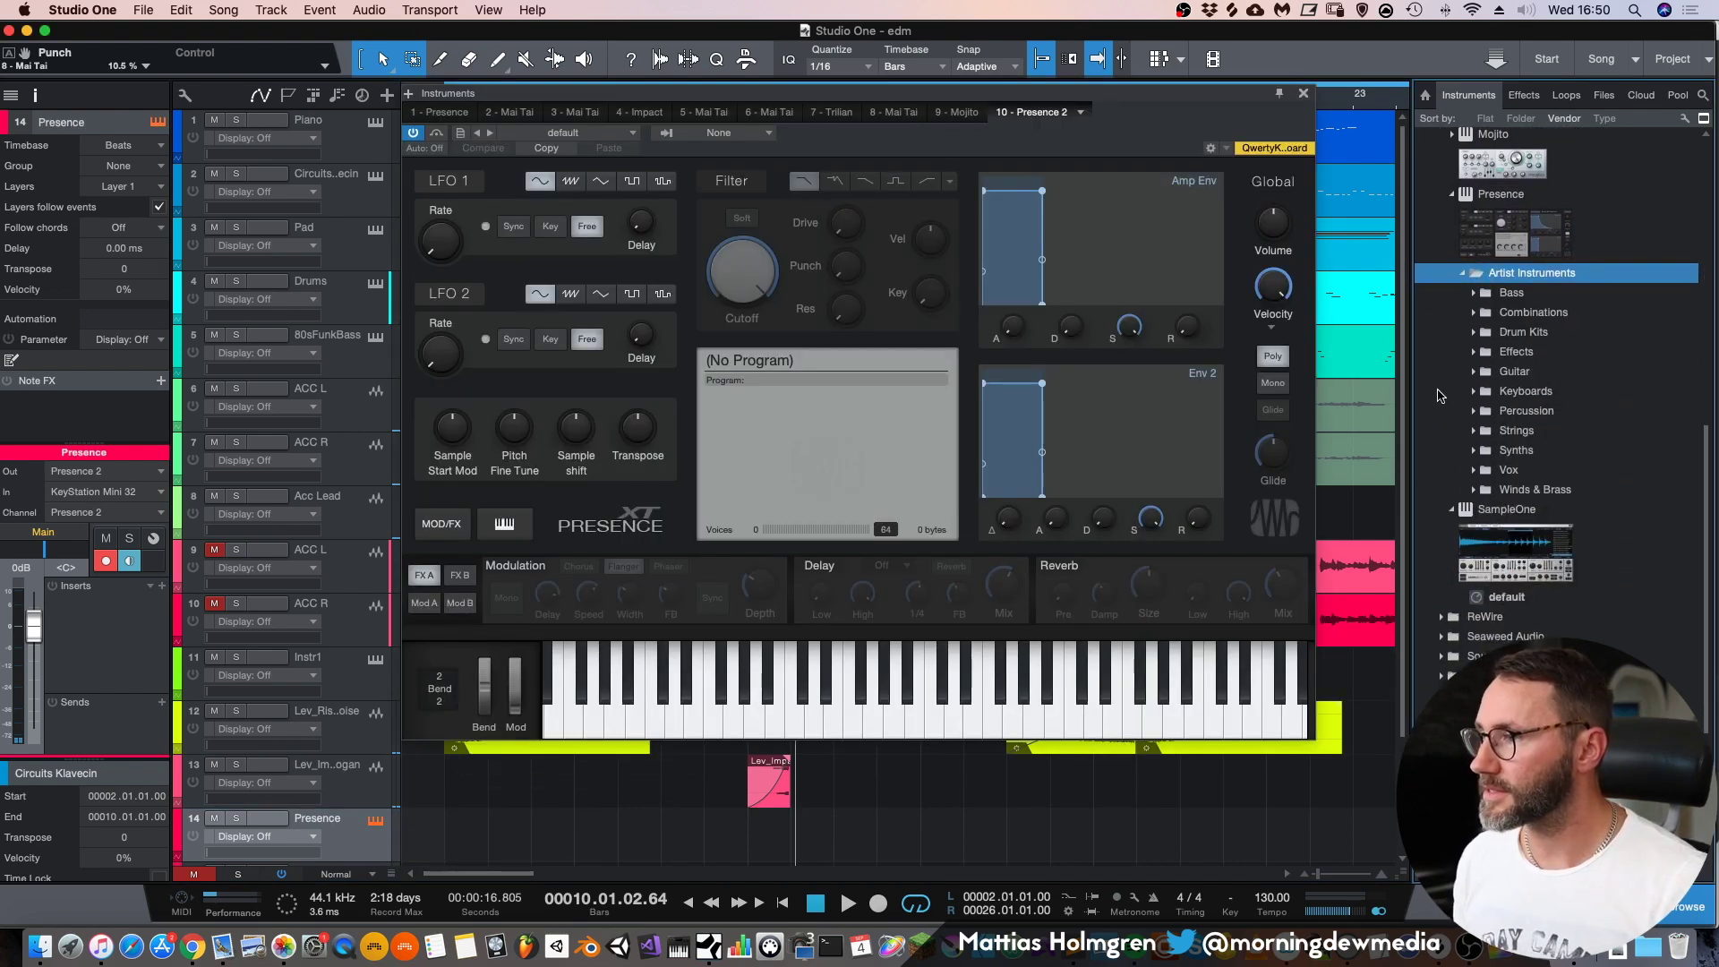
click(1473, 431)
click(1474, 431)
click(1474, 411)
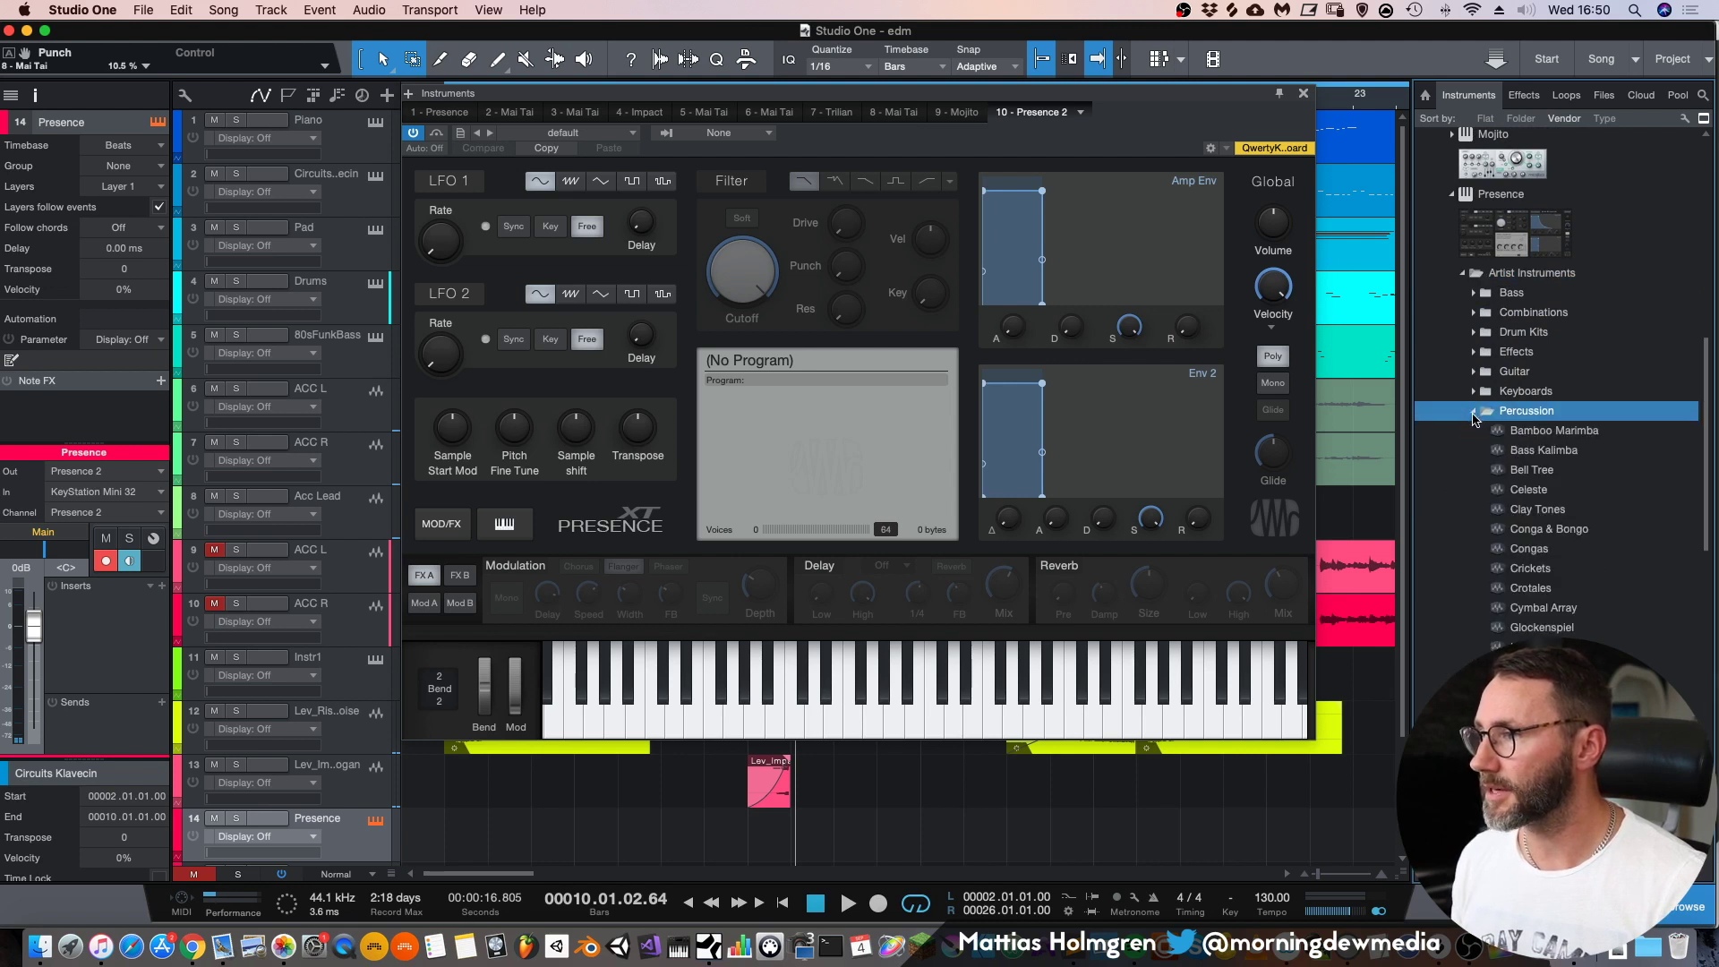
click(1474, 411)
click(1474, 391)
click(1474, 391)
click(1474, 372)
click(1474, 372)
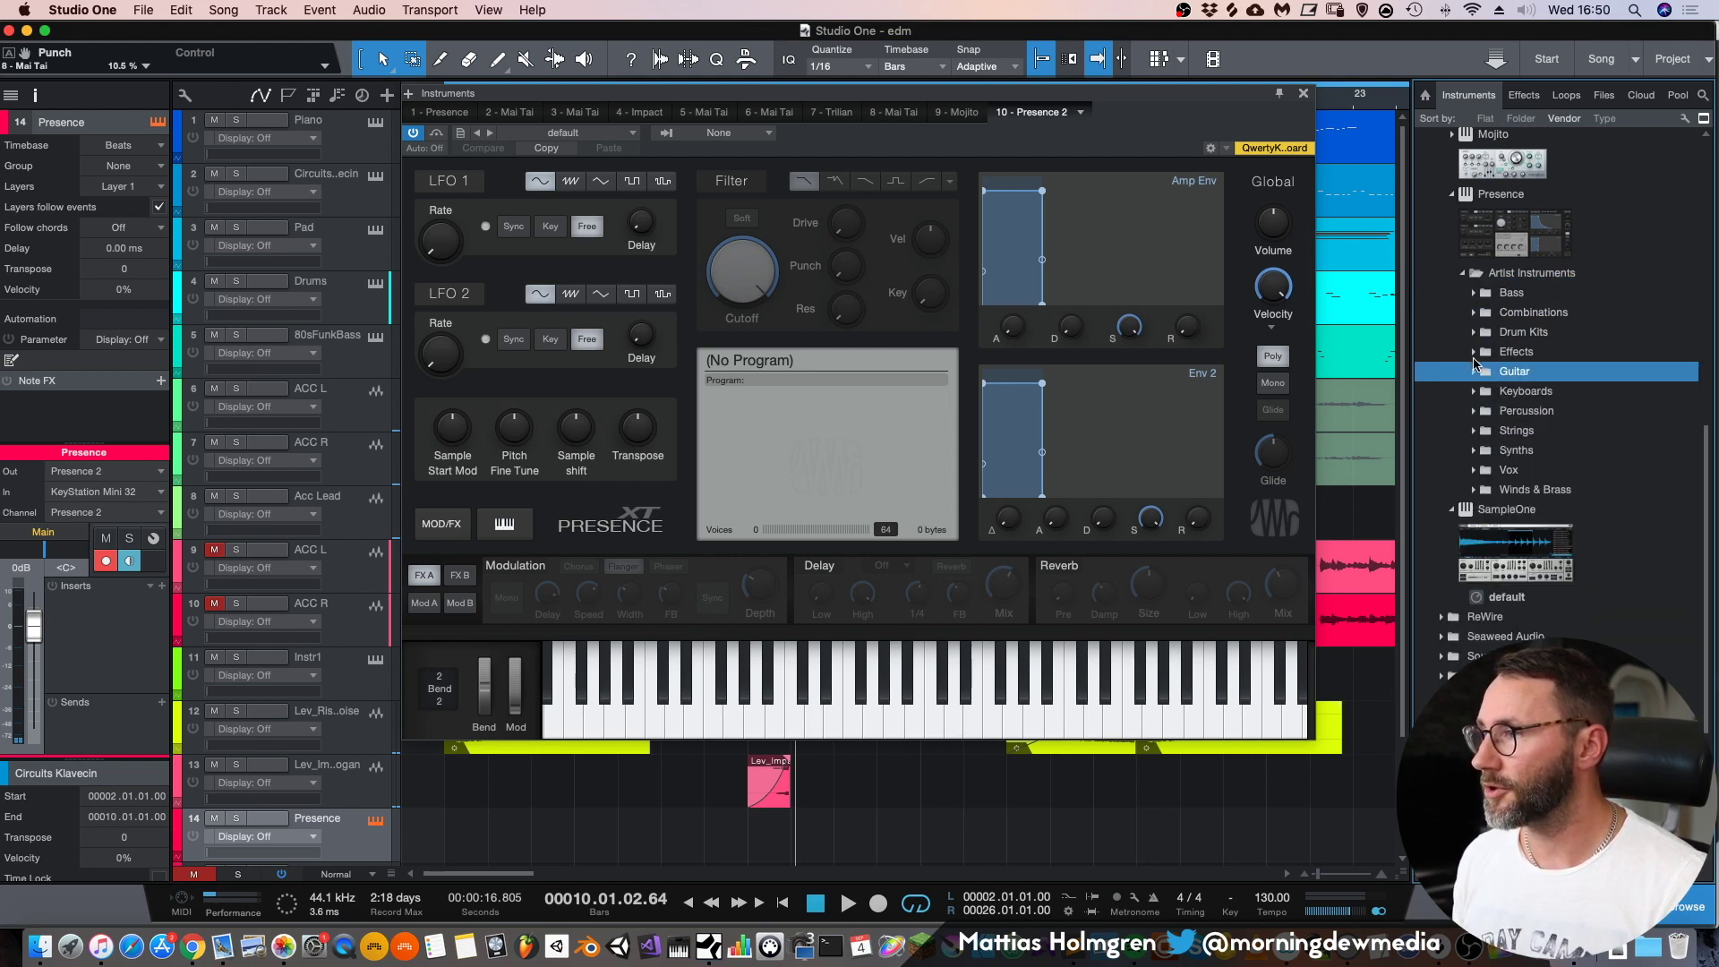
click(1475, 332)
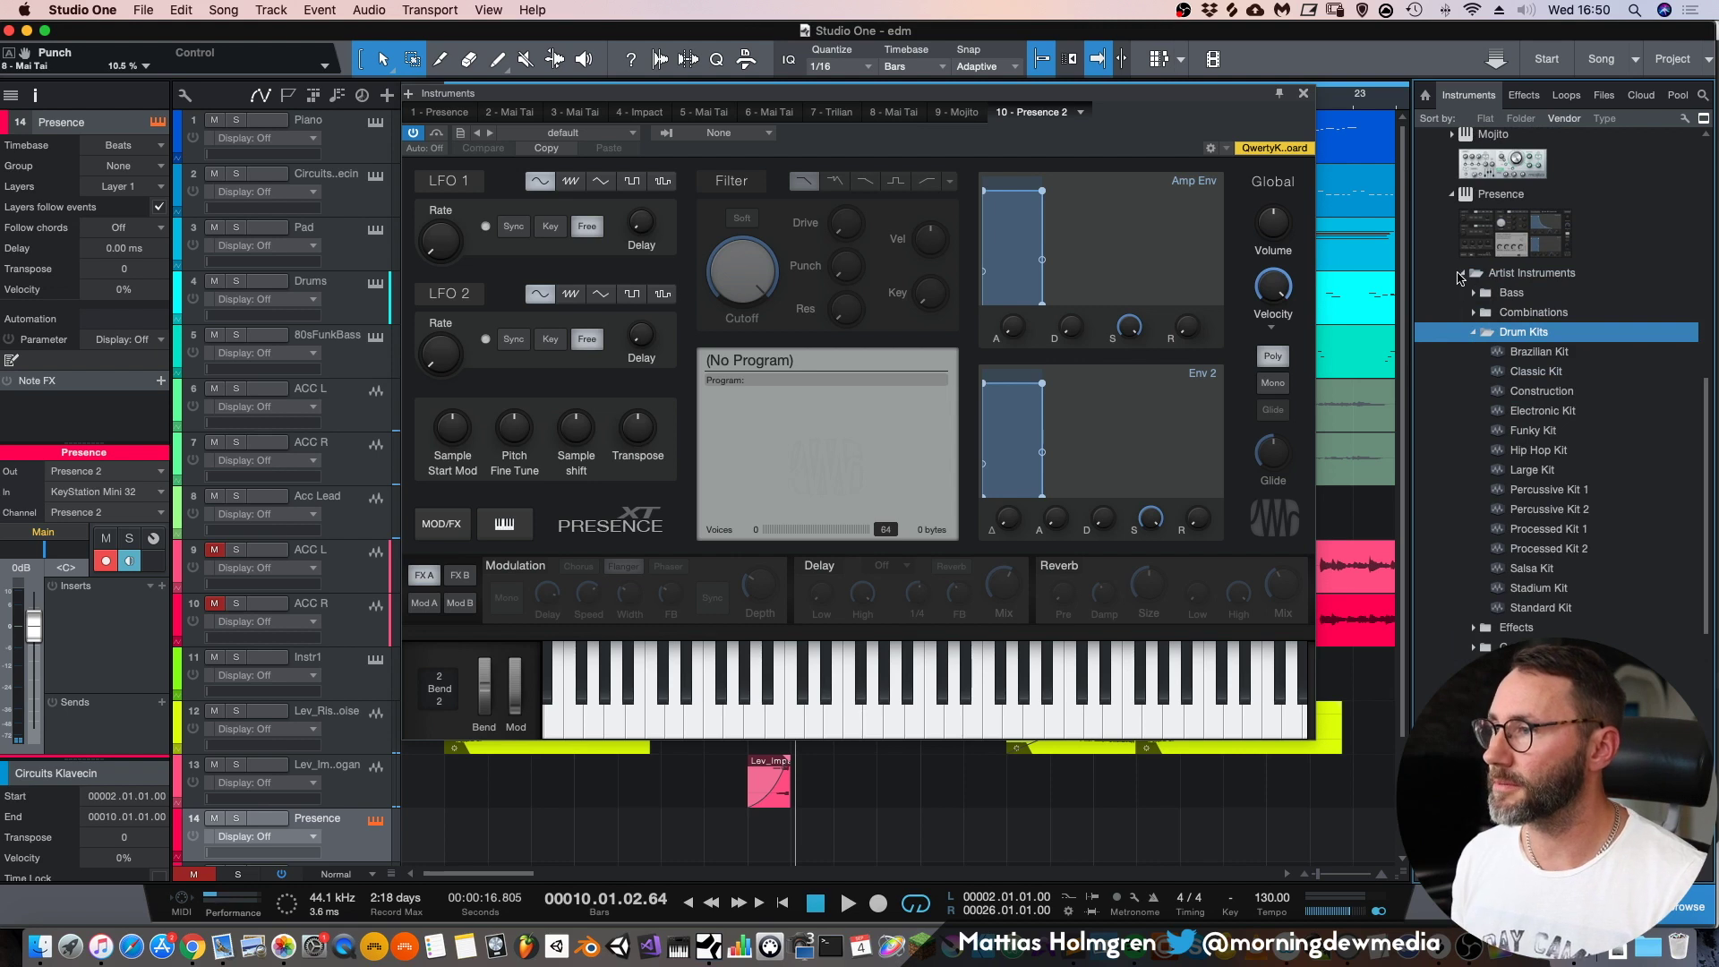
click(1461, 273)
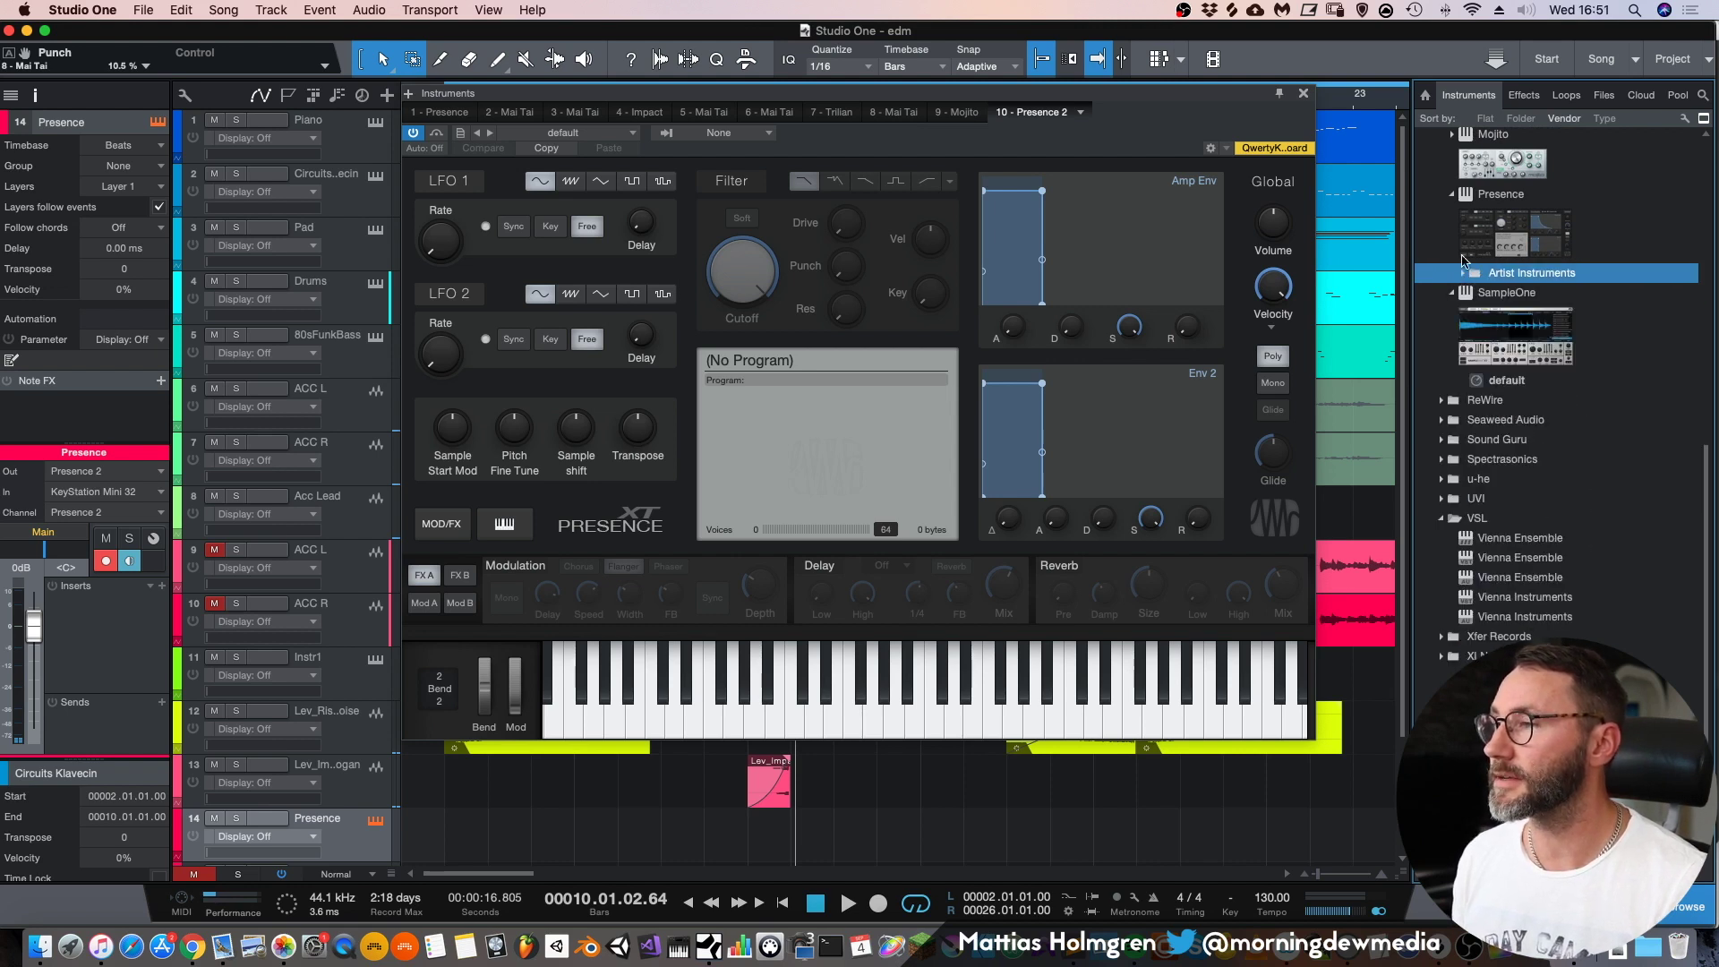
- Collapse the Presence and SampleOne preset lists and load SampleOne onto track 14 in place of Presence
click(1454, 196)
click(1501, 311)
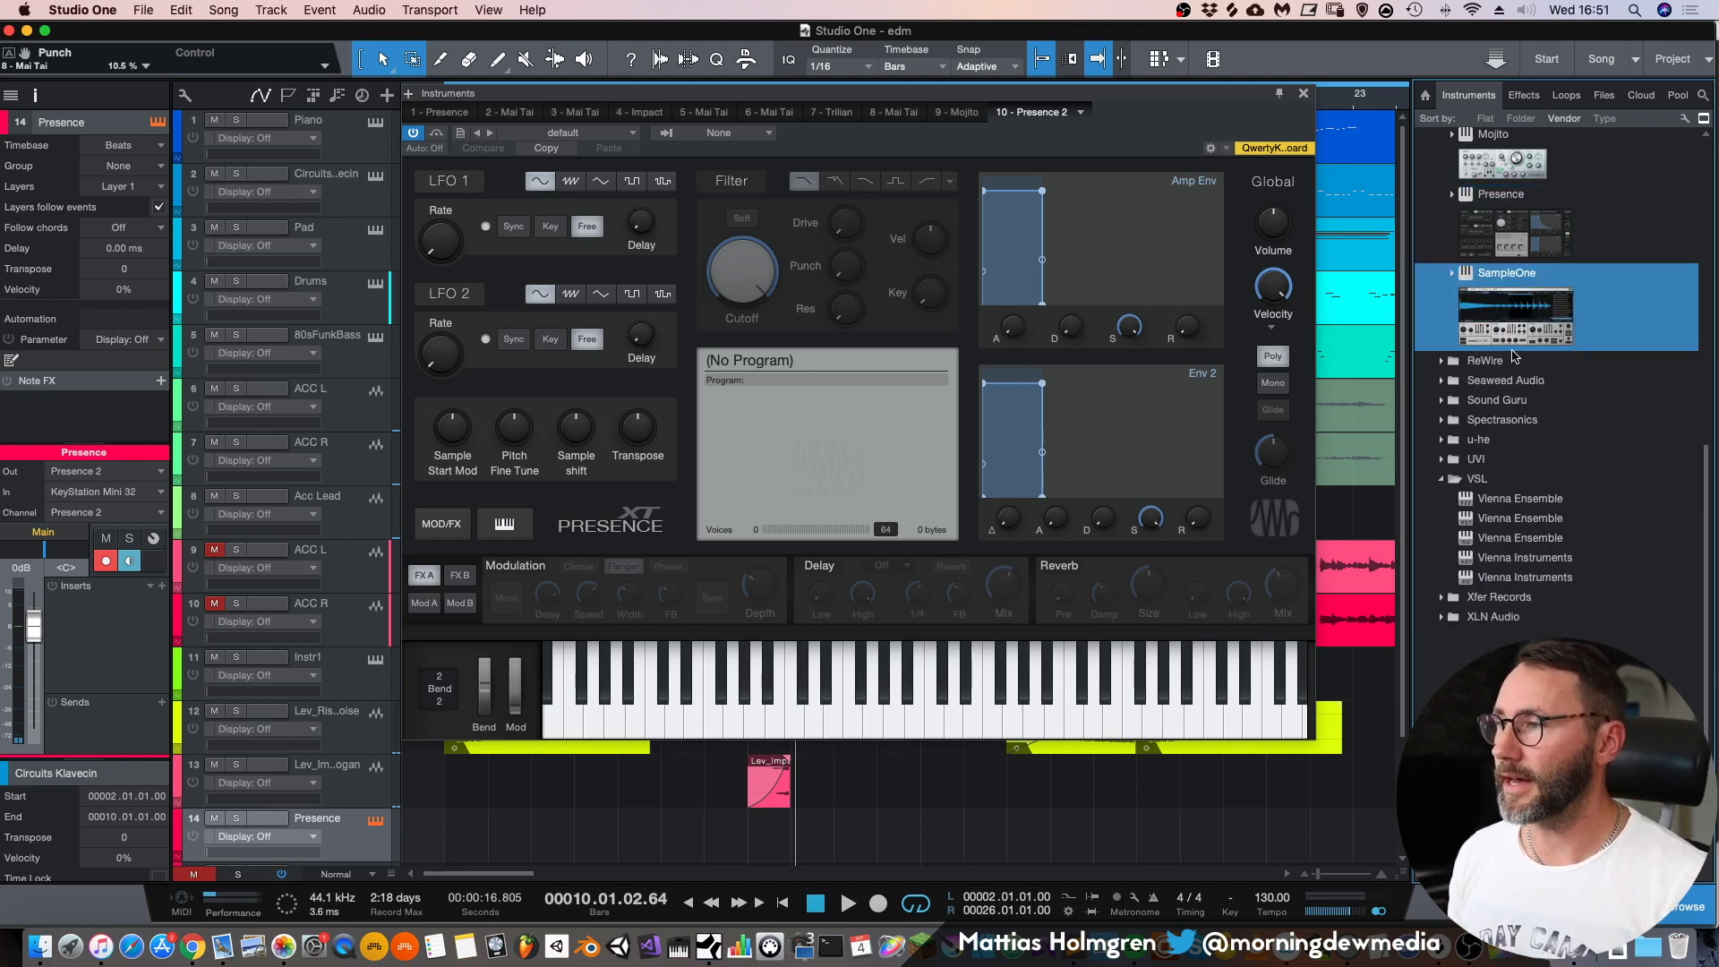
drag(1513, 315, 314, 818)
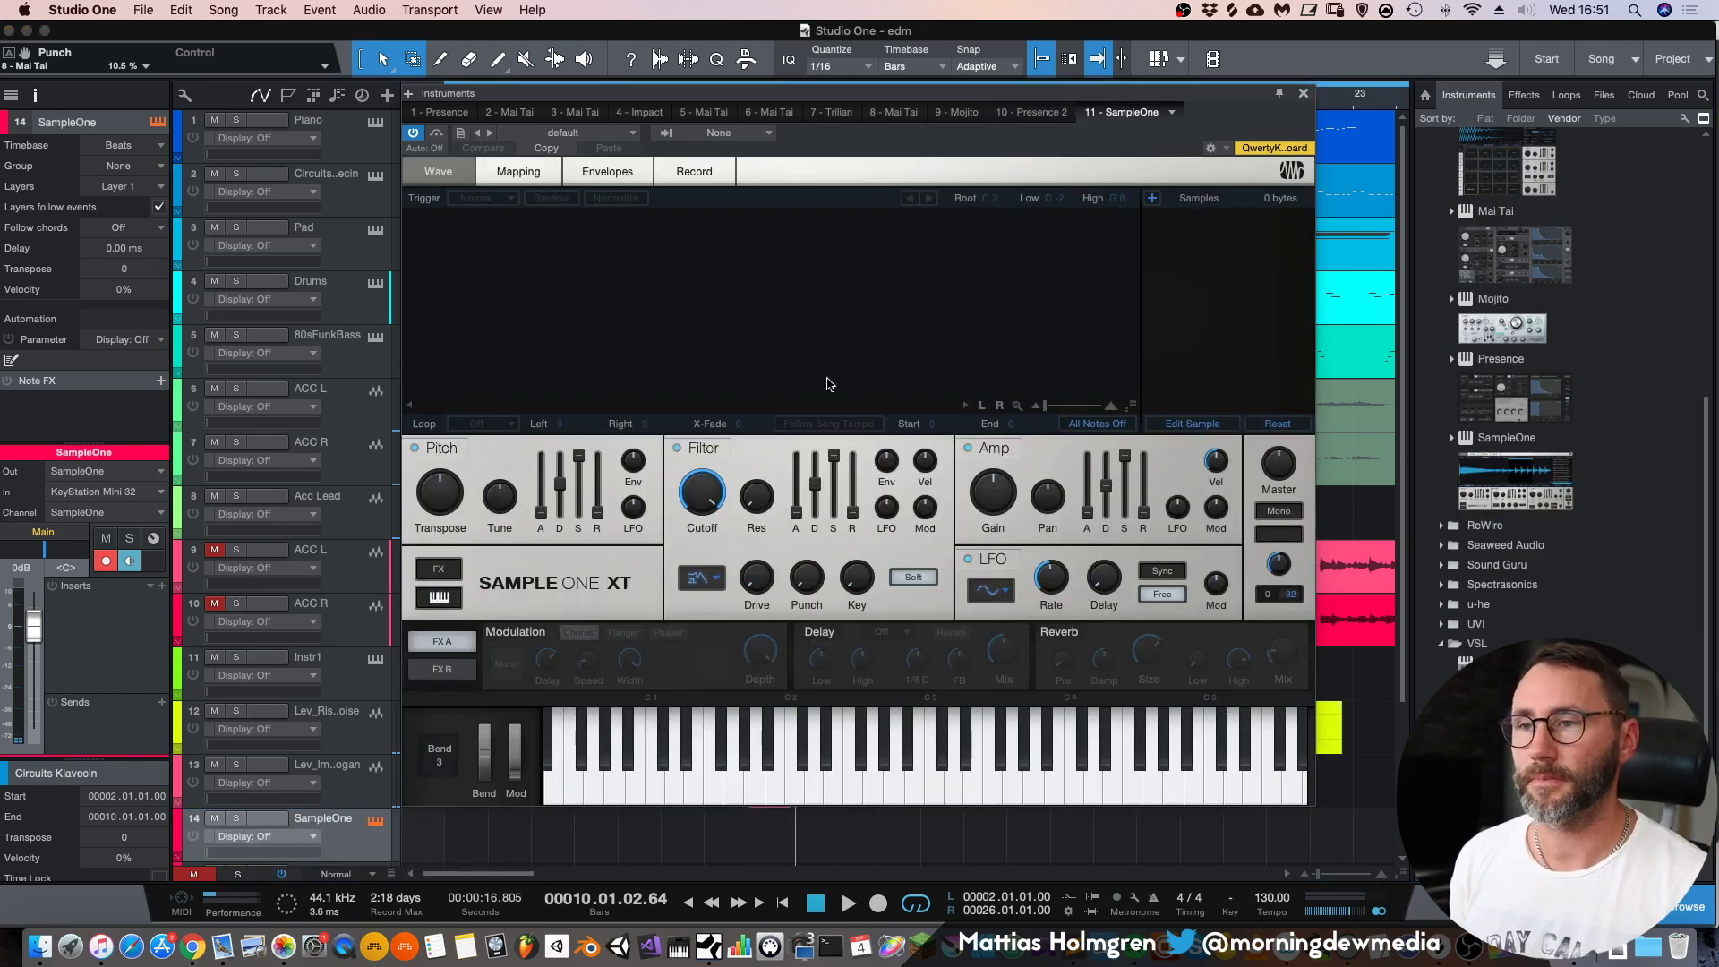
- View SampleOne's Mapping, Envelopes, Record and Wave pages and close the sampler
click(526, 166)
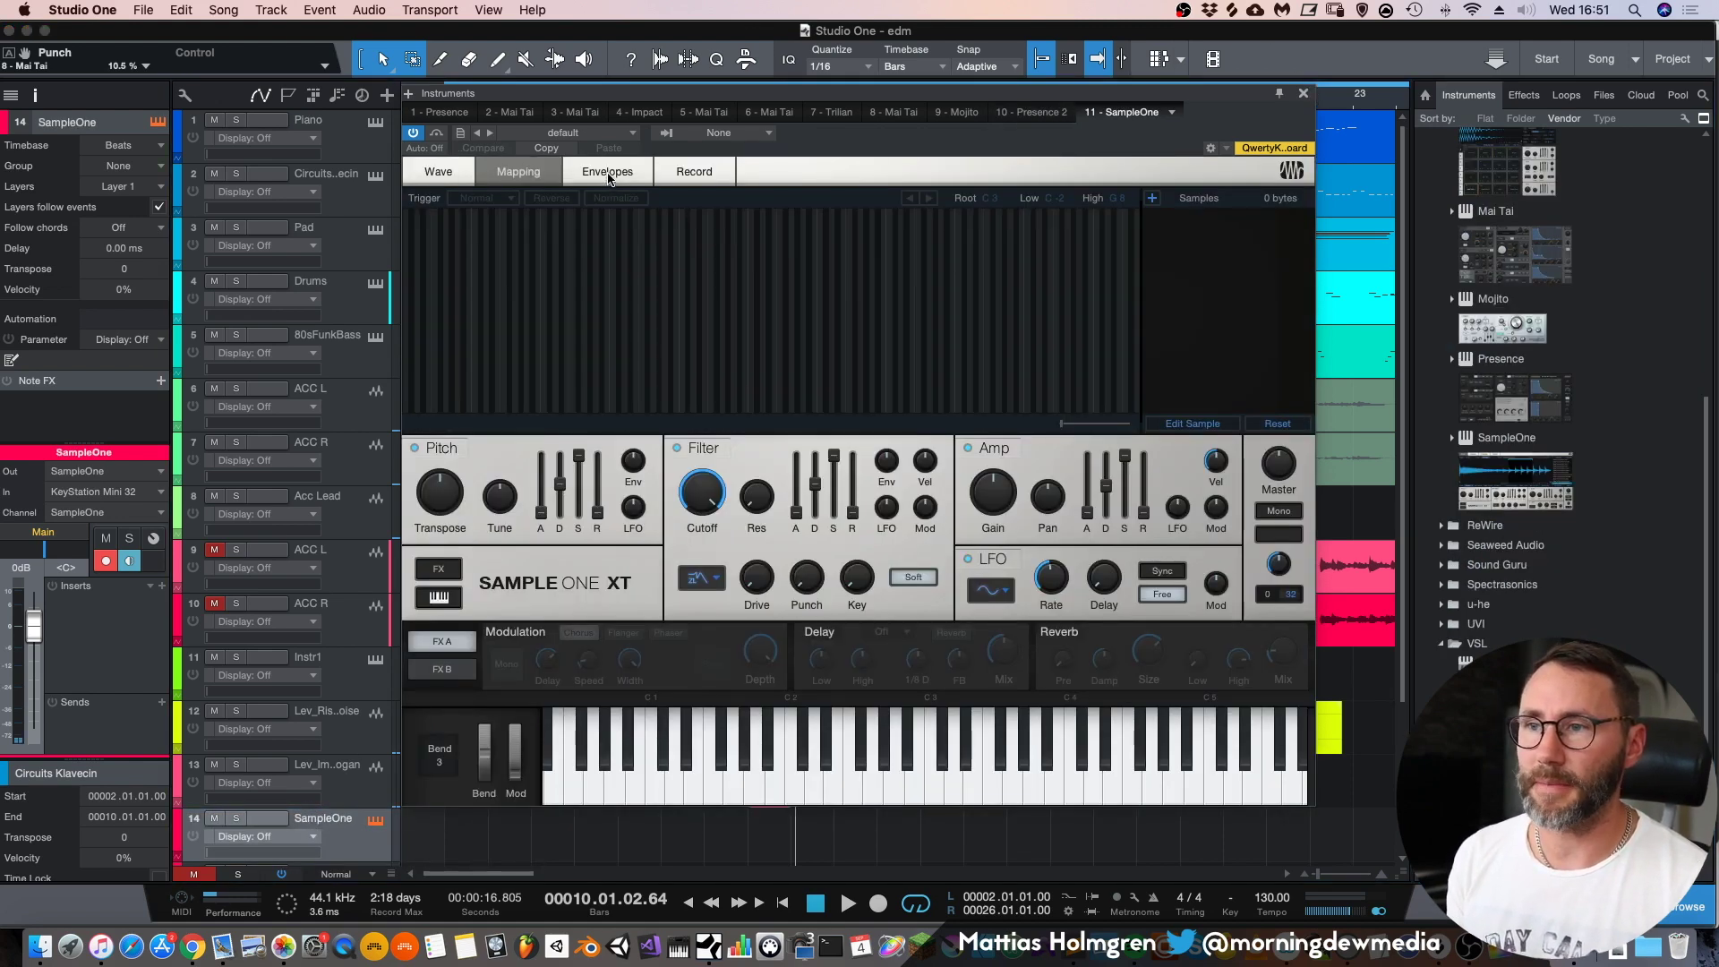
click(609, 178)
click(696, 177)
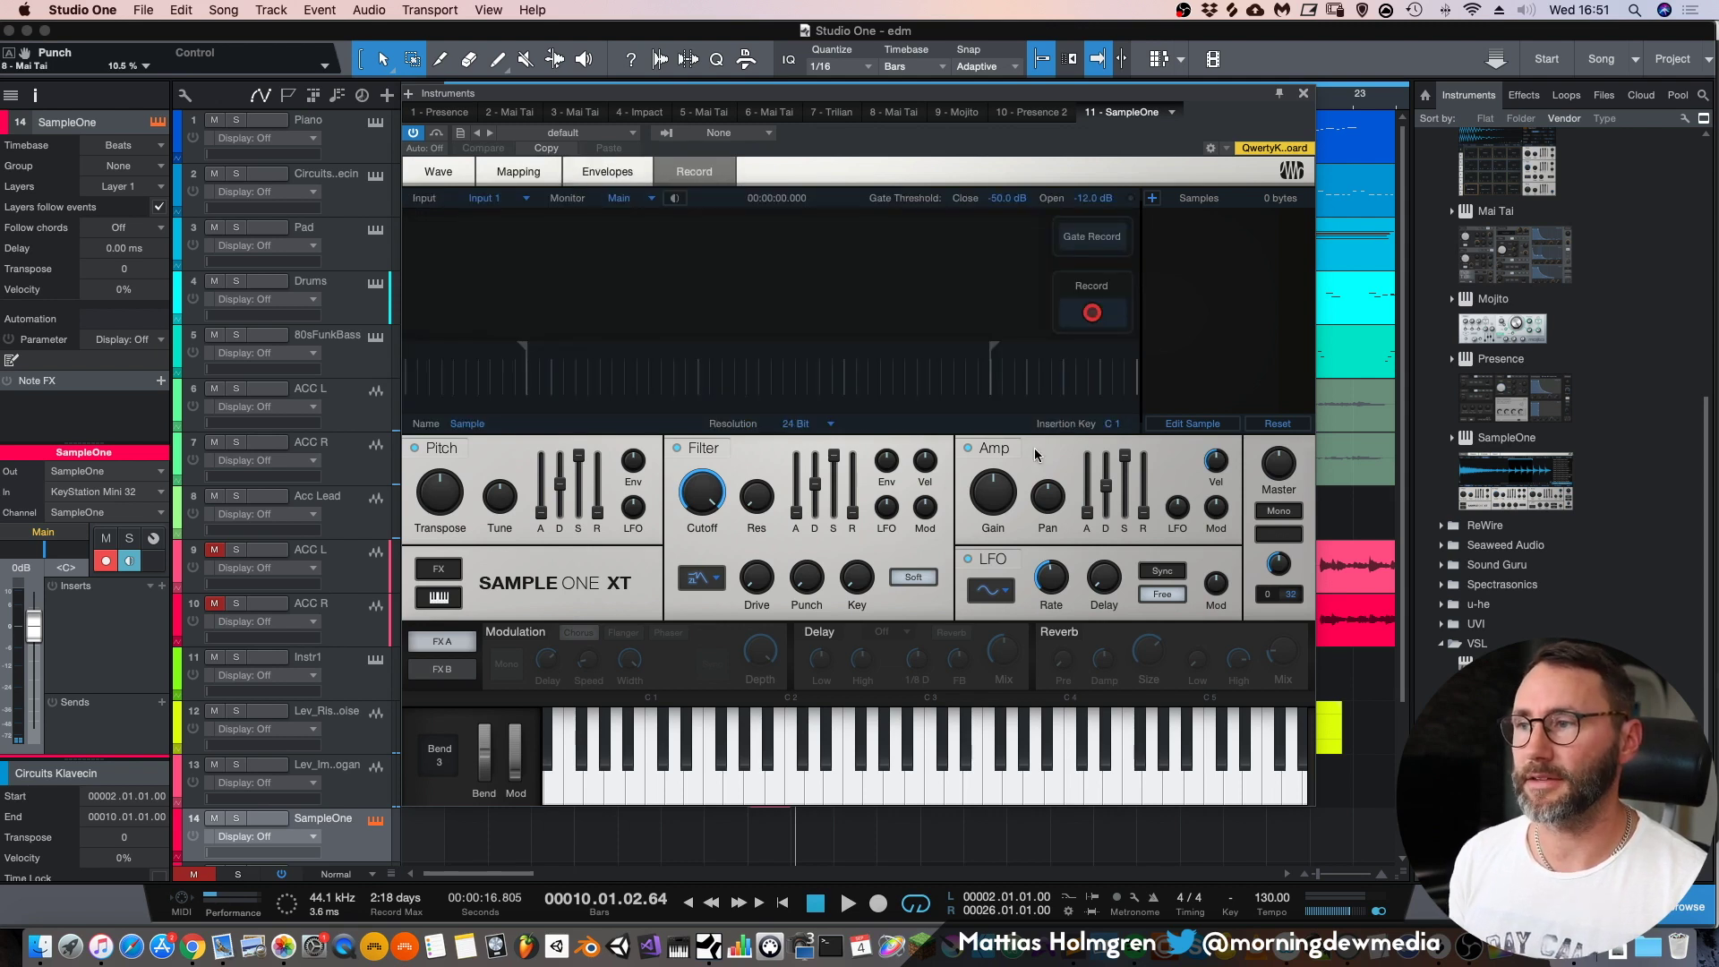
click(442, 173)
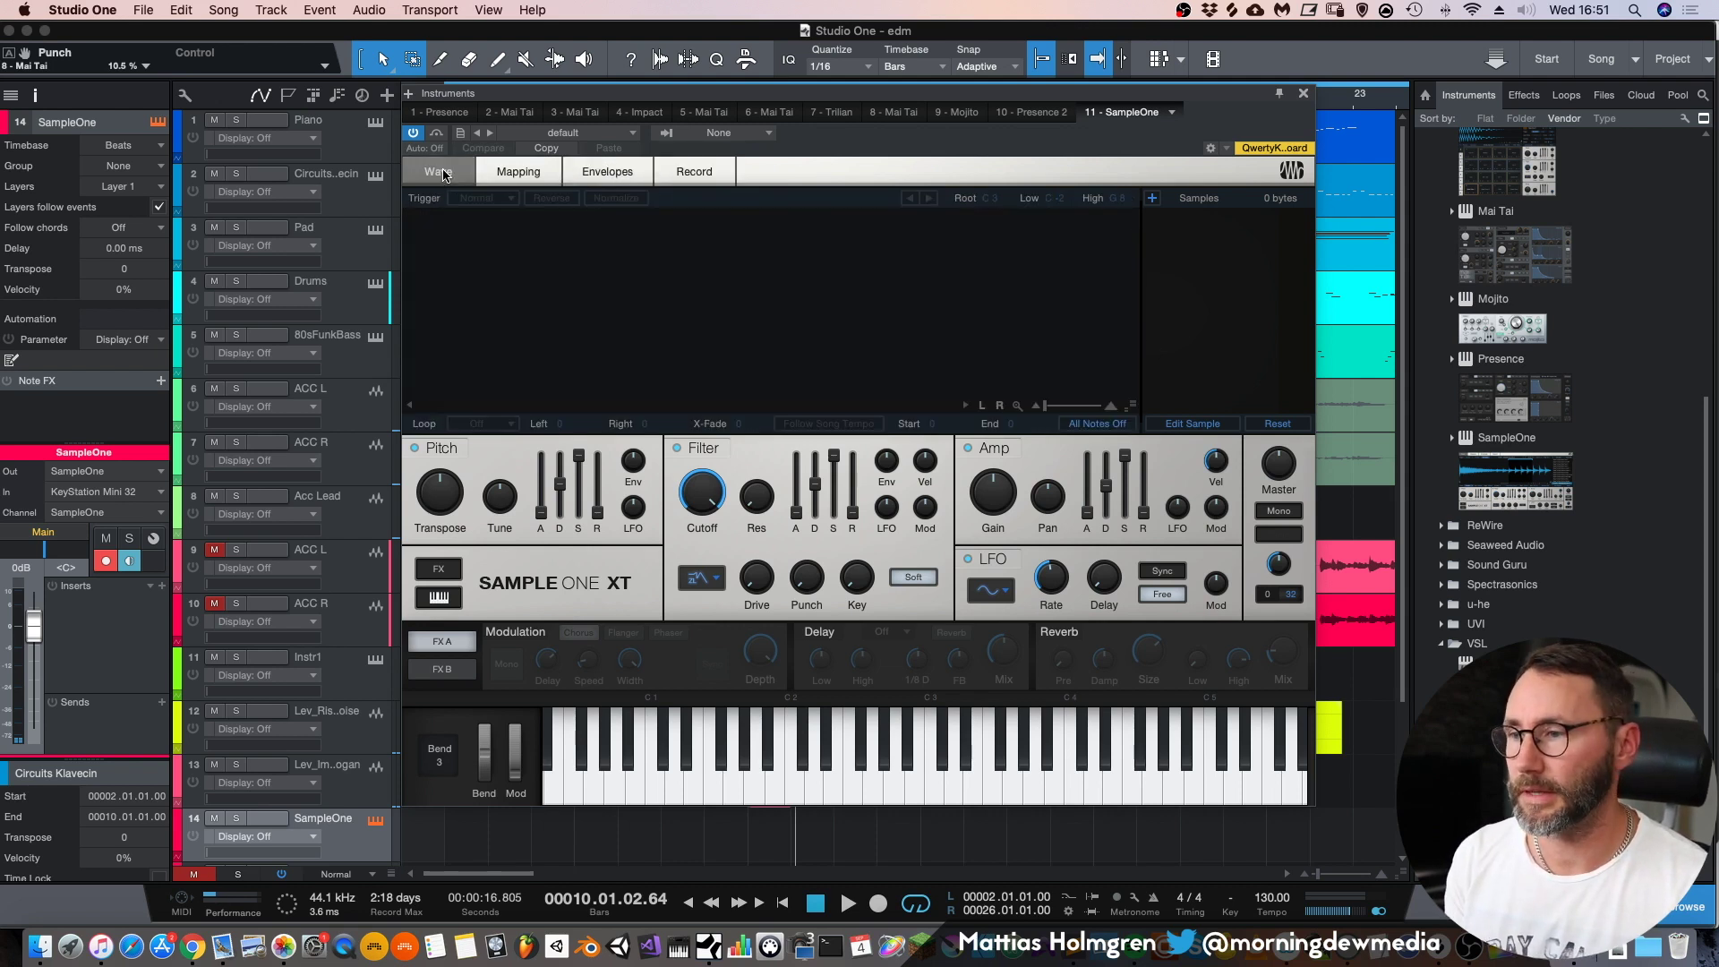
click(1304, 93)
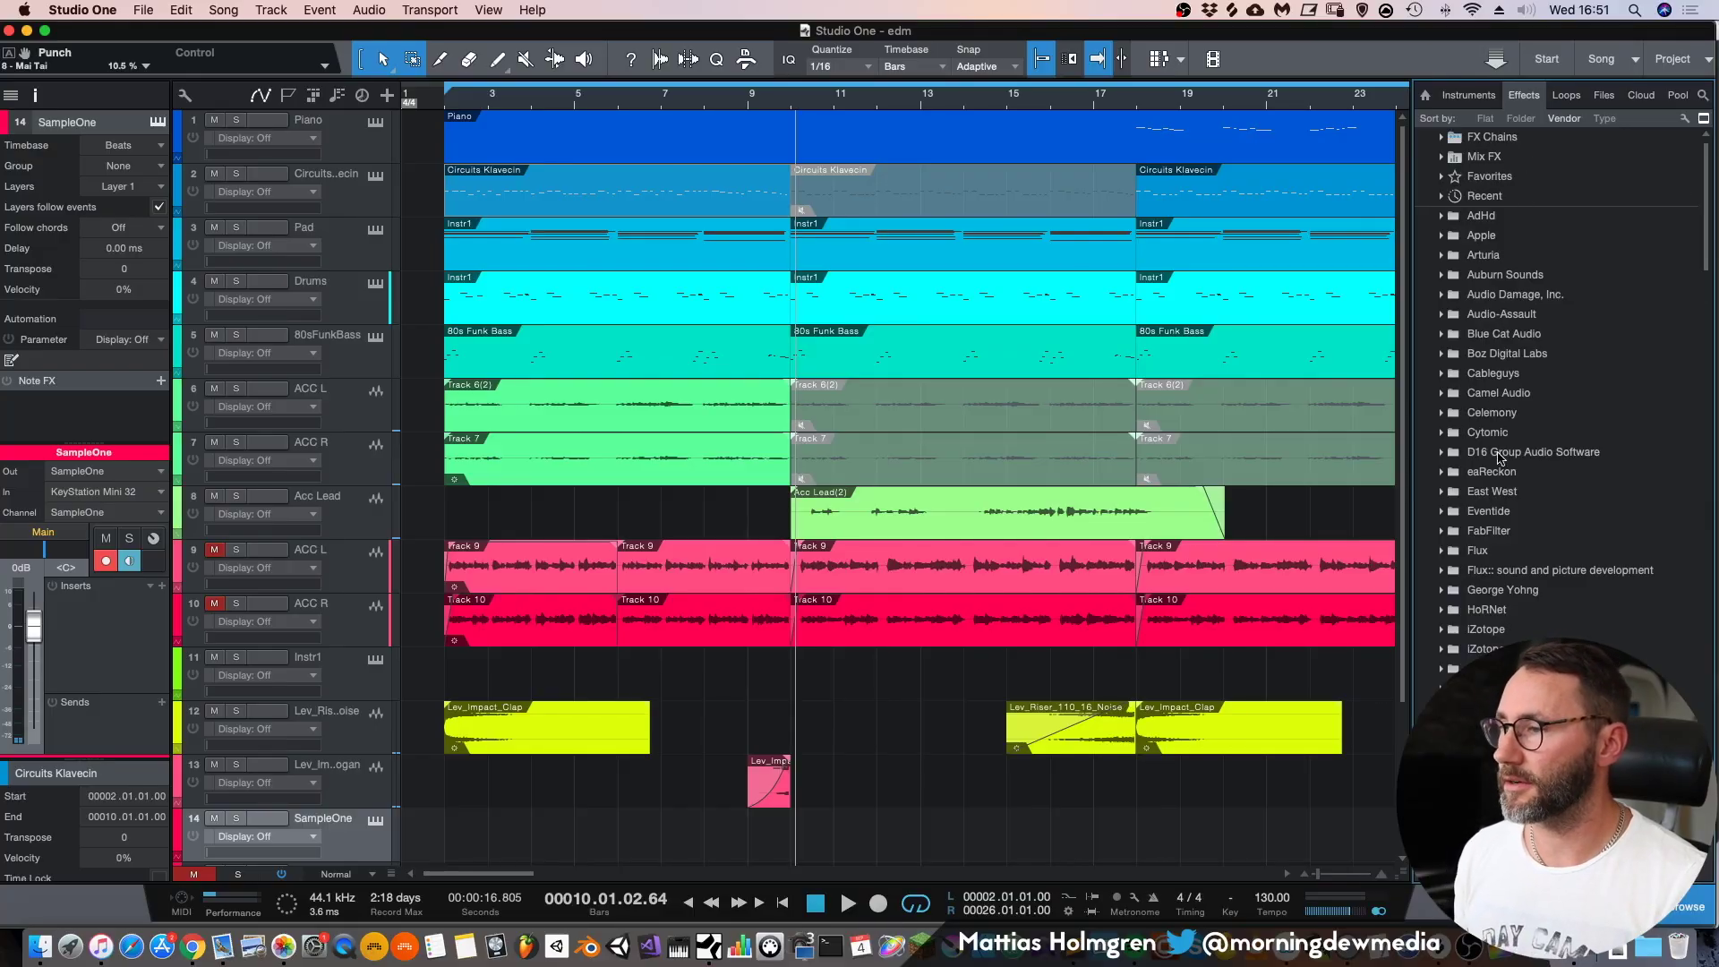
- Browse the available effects to the PreSonus folder and look through its plug-ins from Ampire to Compressor, collapsing the Compressor presets
drag(1709, 197, 1713, 308)
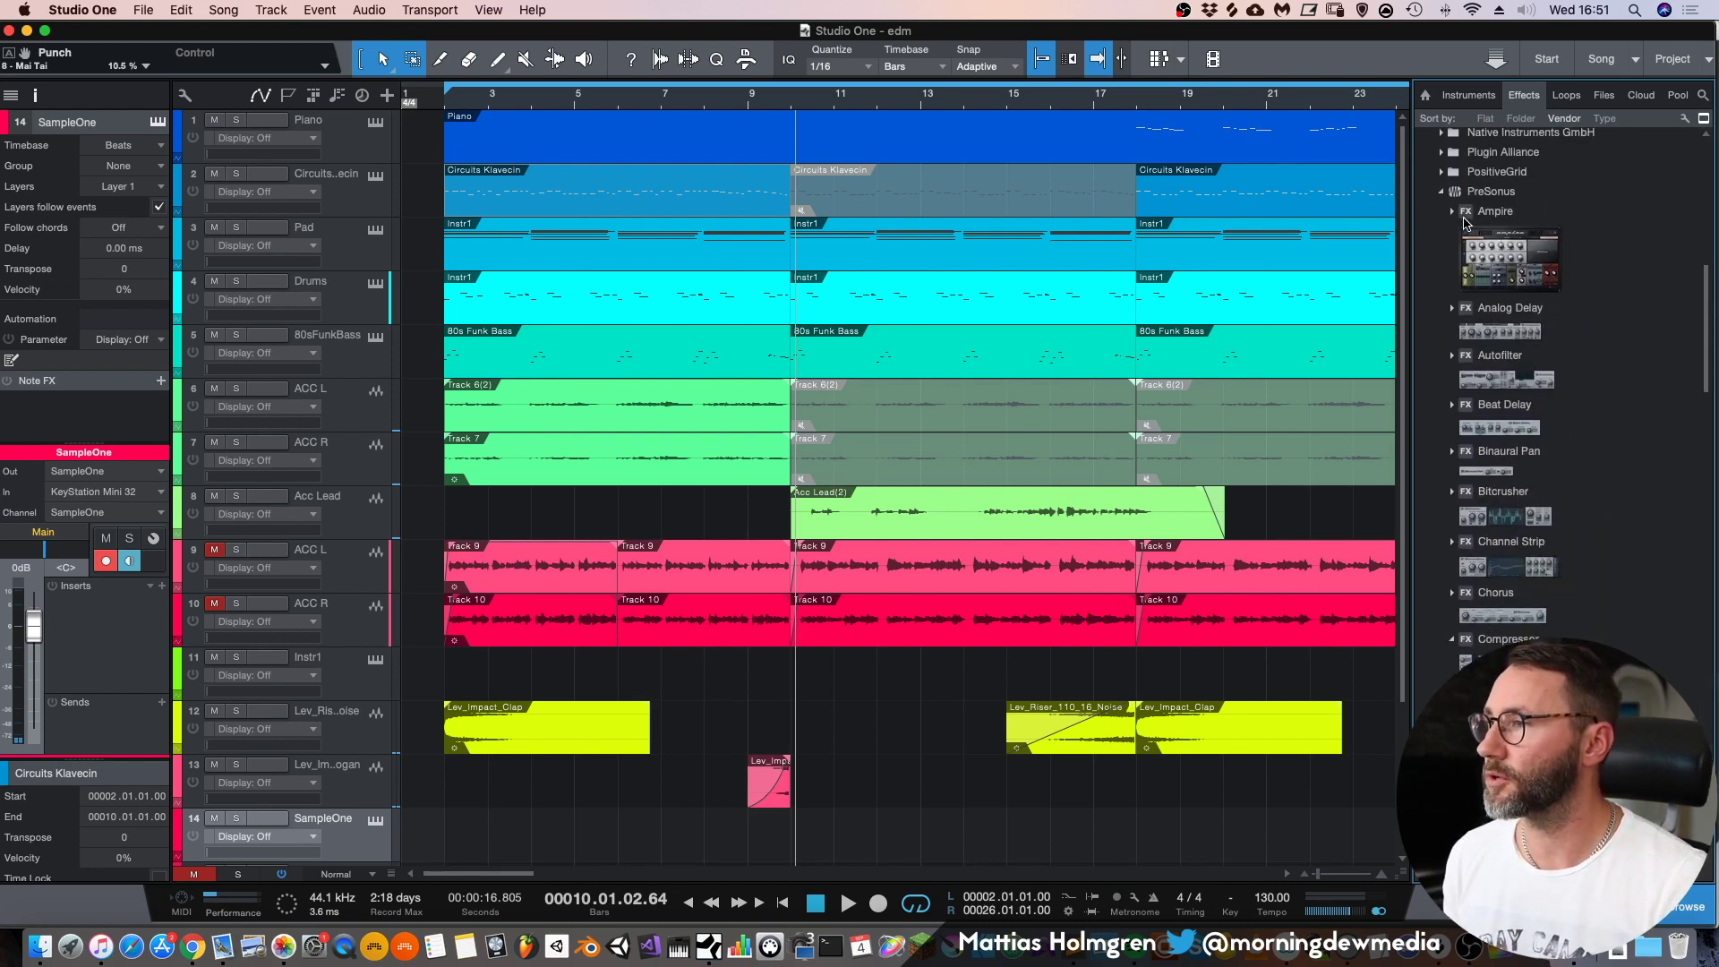
double_click(1513, 193)
click(1440, 194)
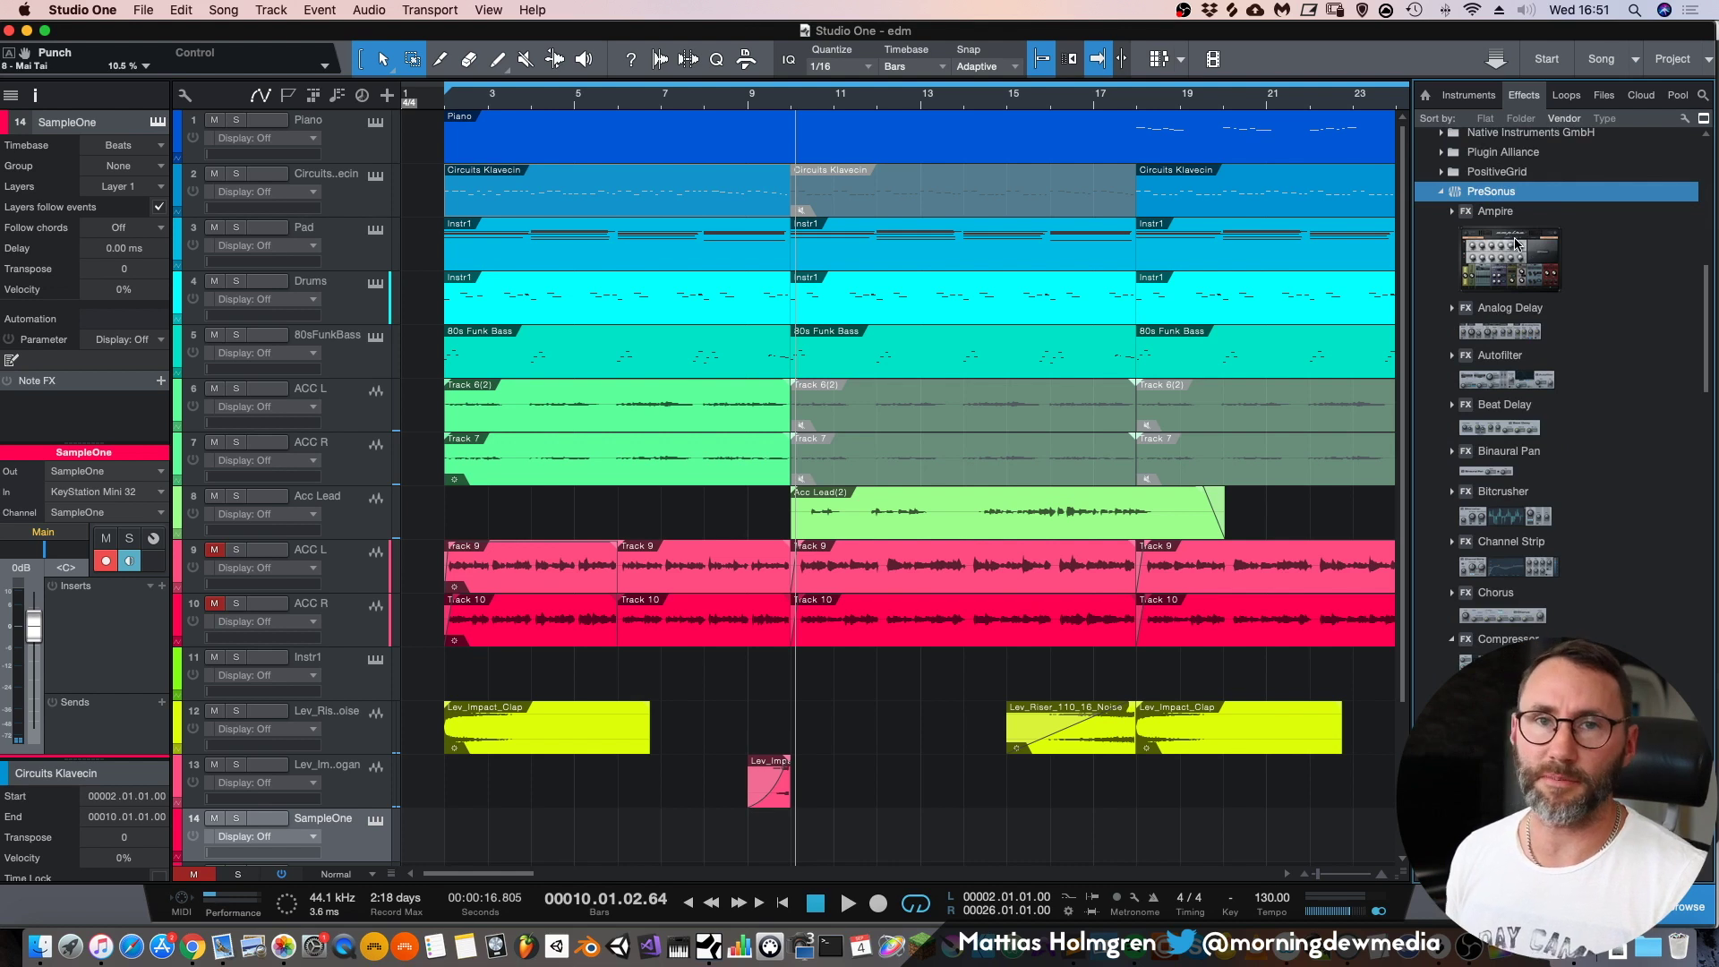
scroll(1704, 316, down, 2)
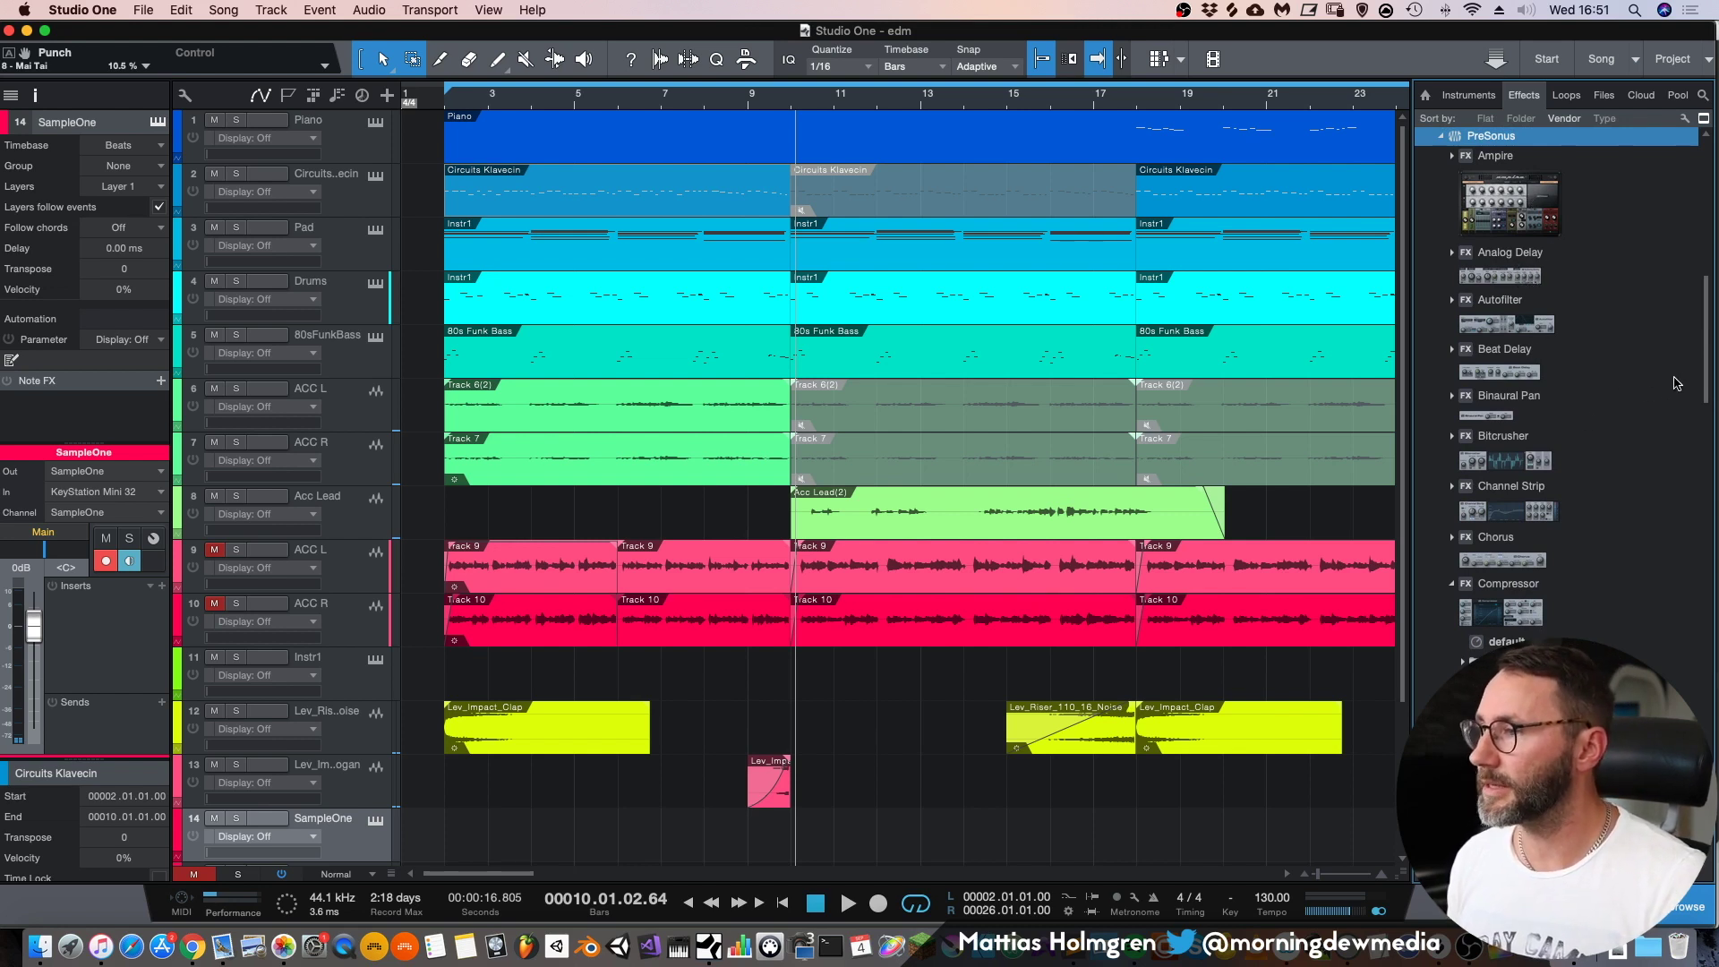
drag(1710, 355, 1709, 394)
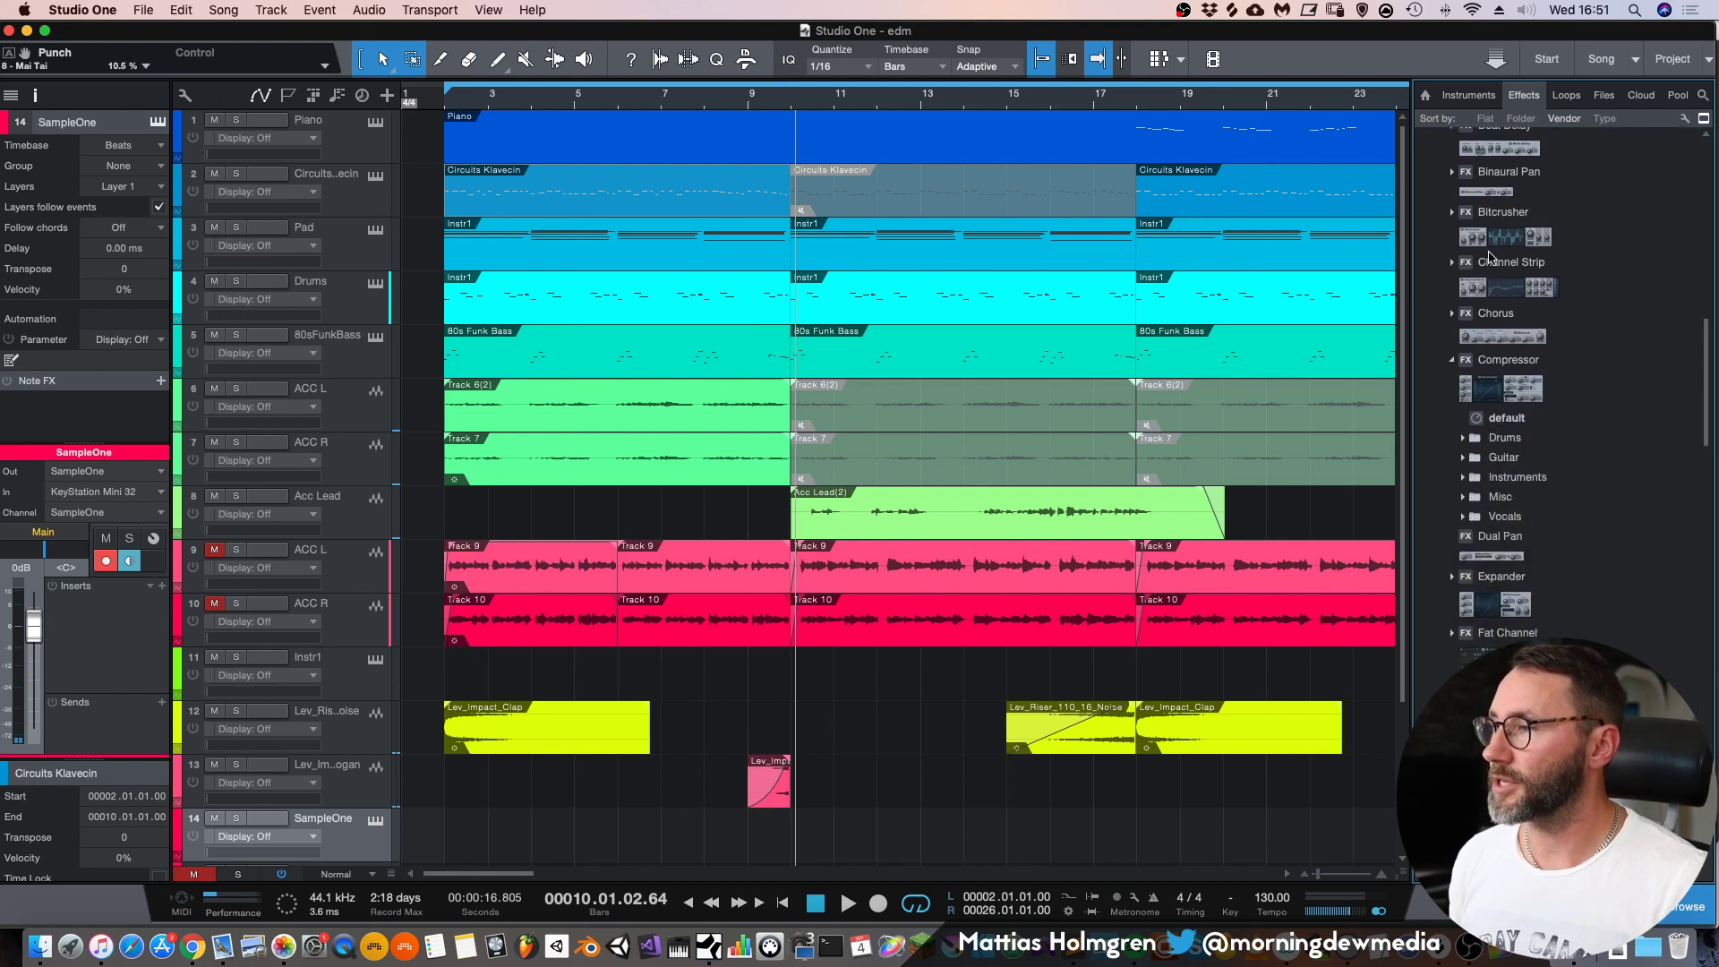
drag(1707, 408, 1706, 455)
click(1452, 154)
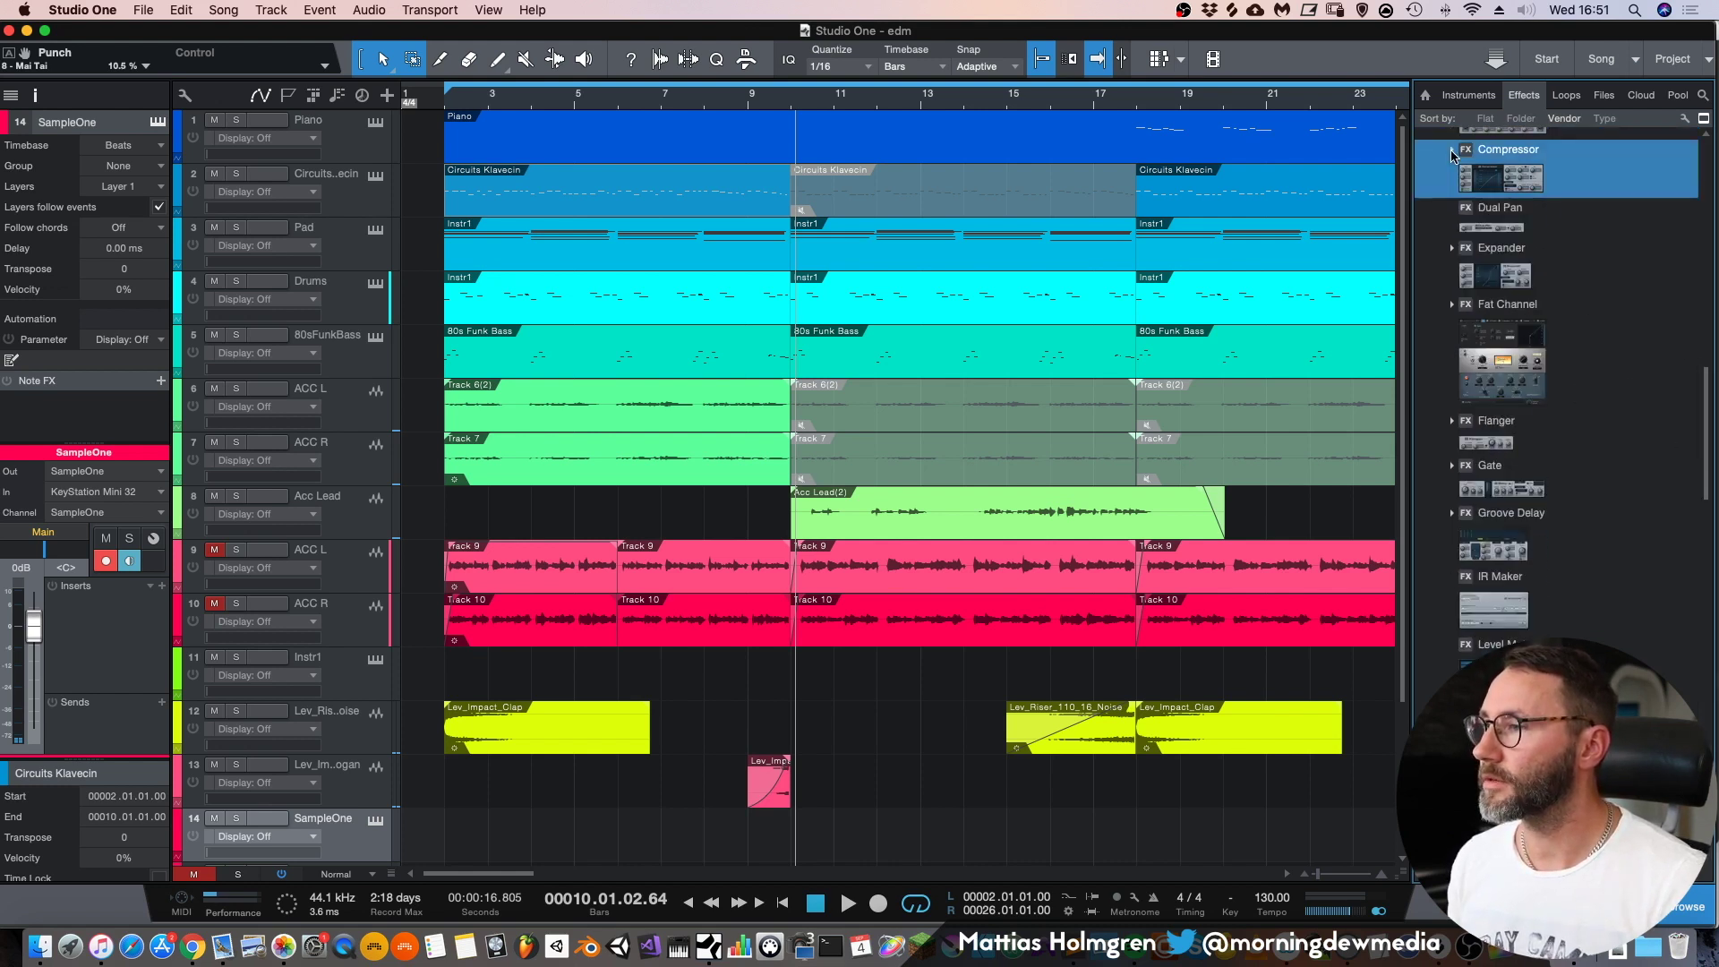
- Show the main output's Fat Channel and try its Standard and FET compressor models before returning to Tube
double_click(1526, 334)
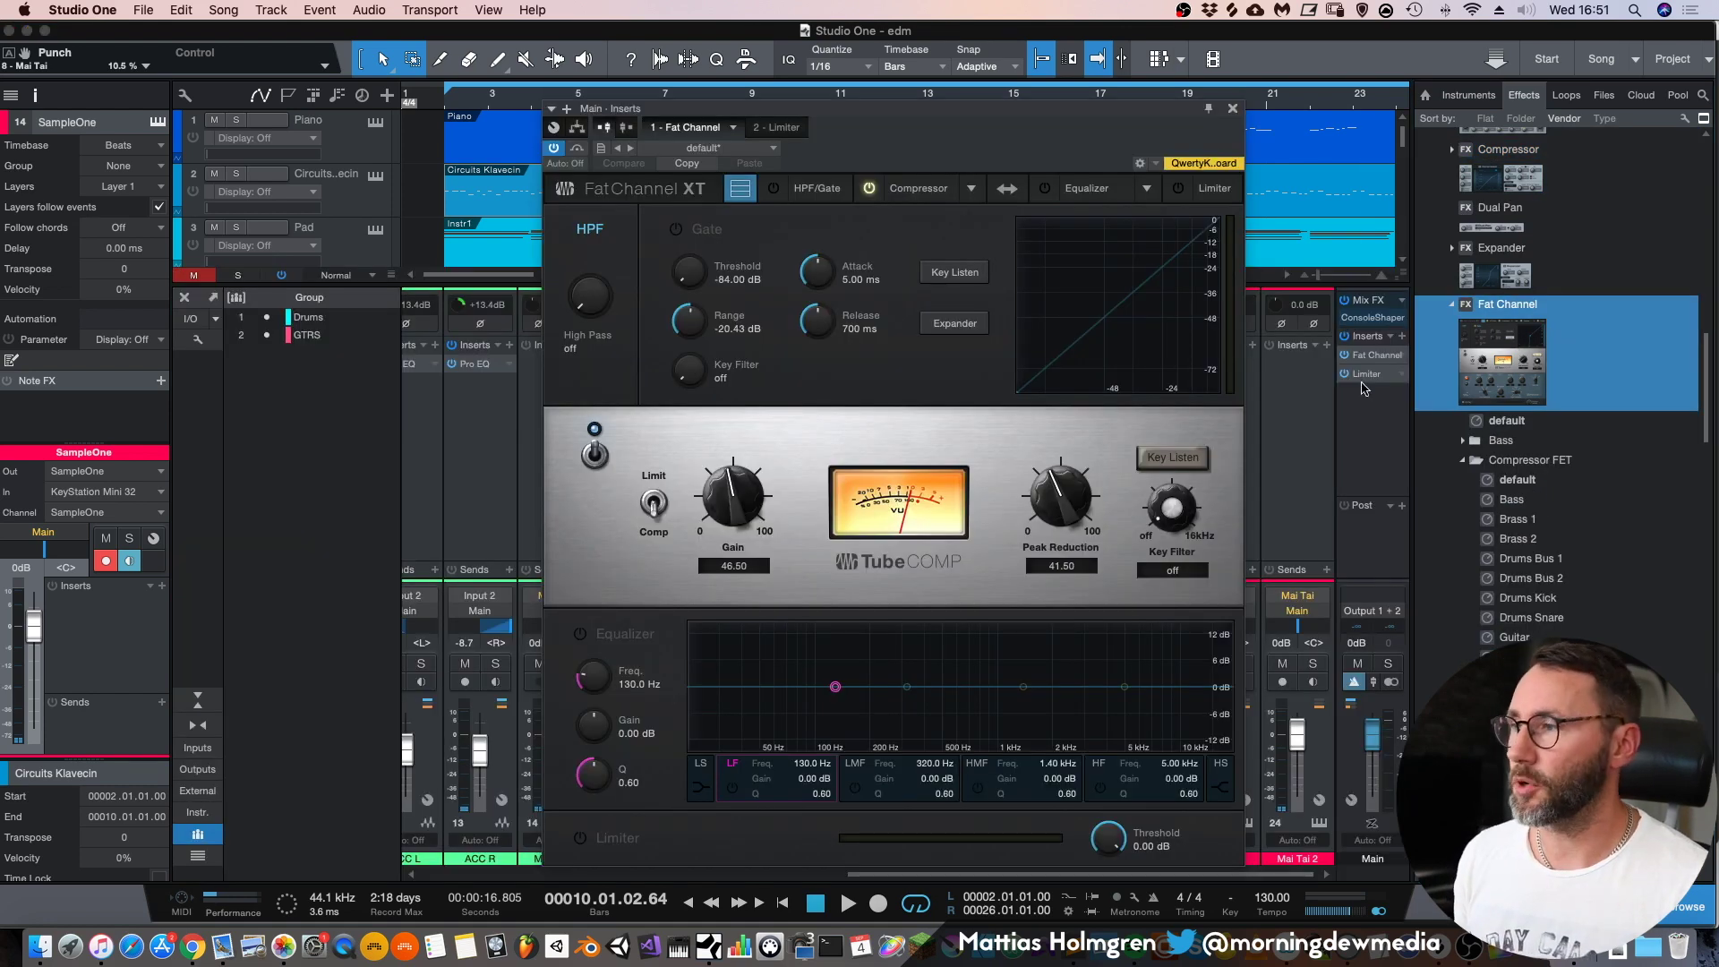
click(971, 188)
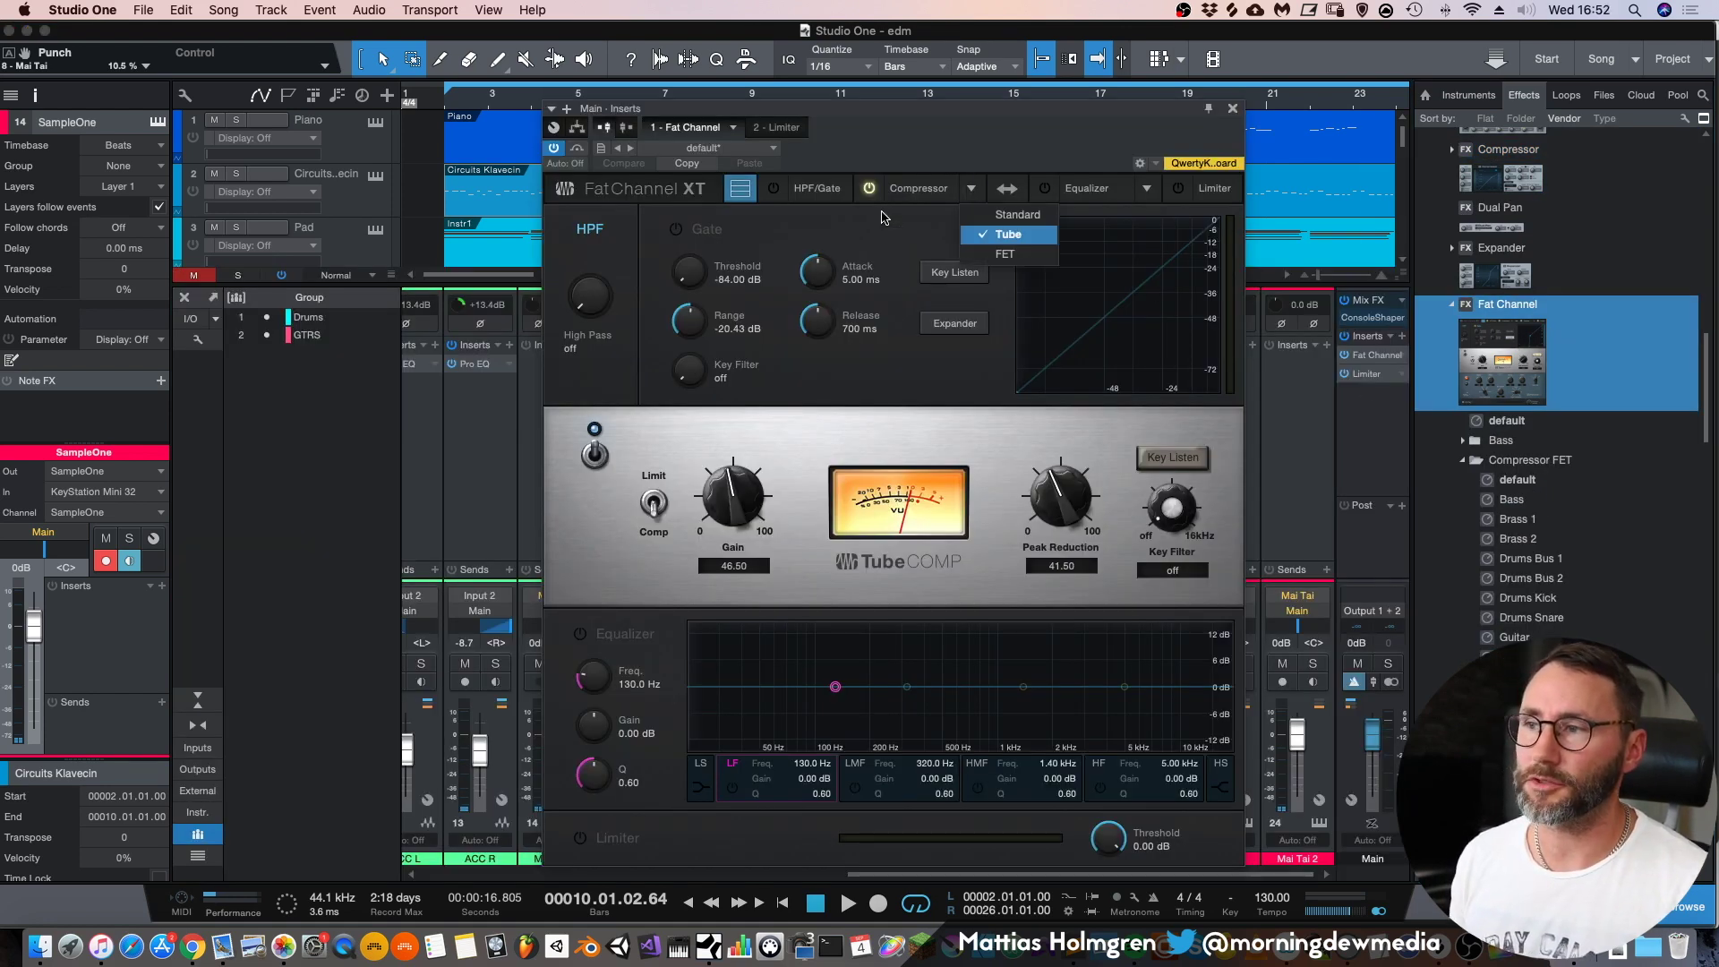
click(1017, 215)
click(971, 188)
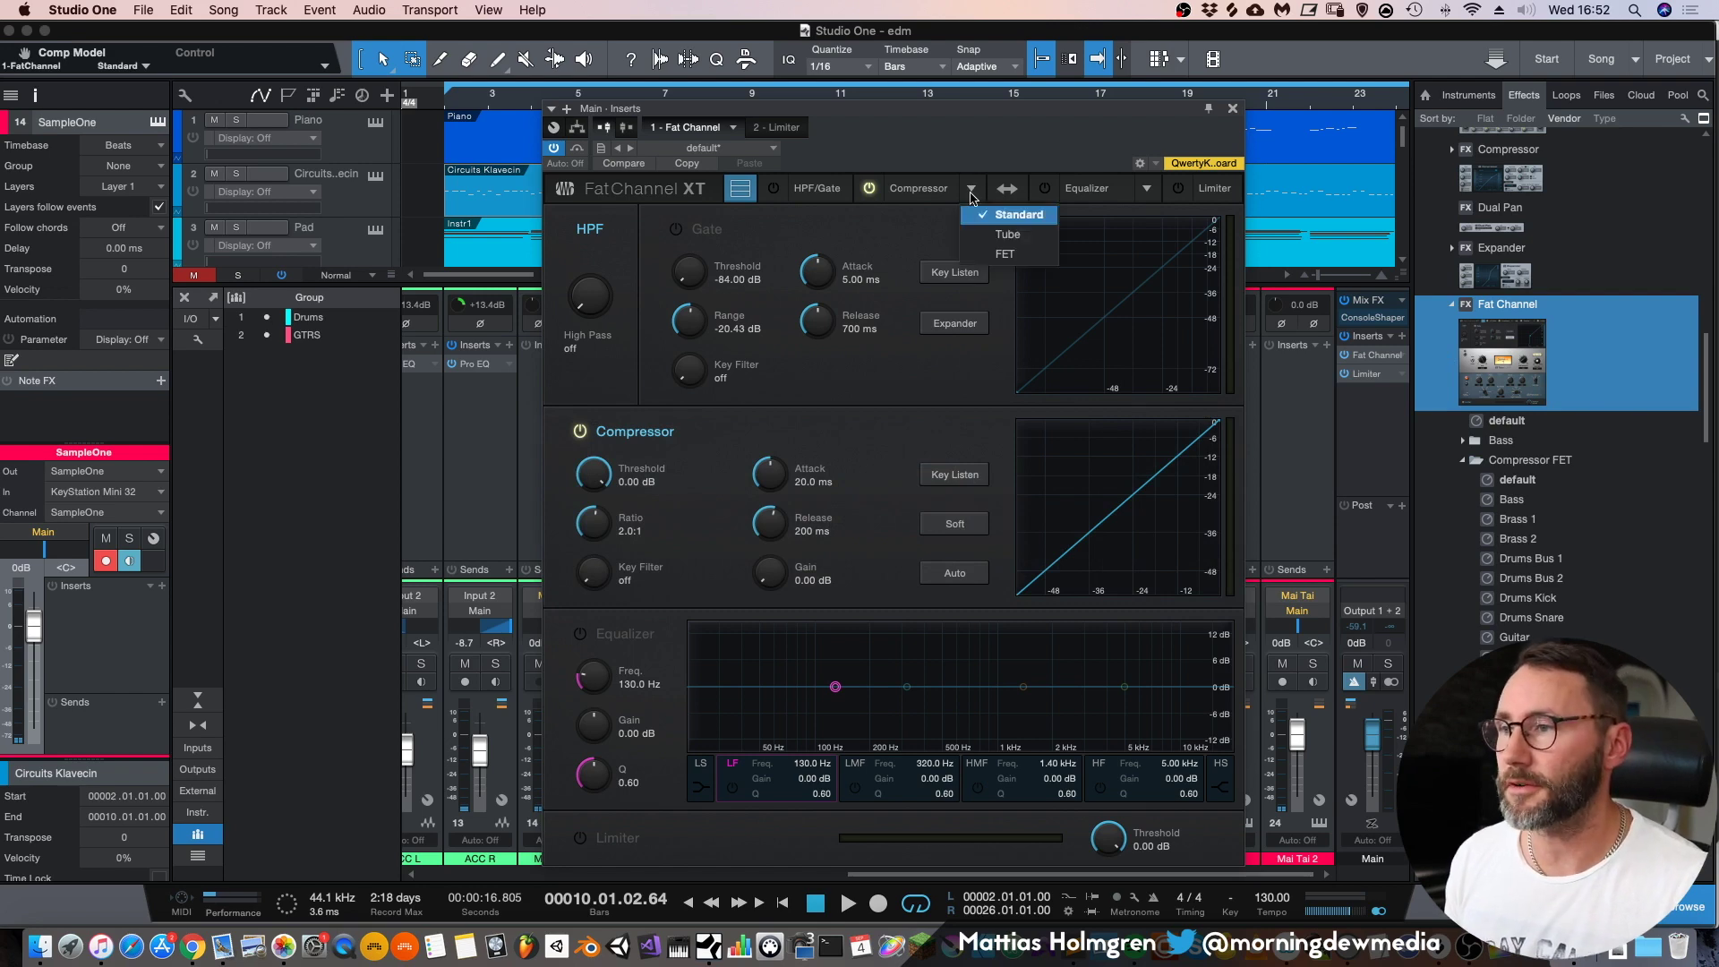
click(1006, 234)
click(971, 188)
click(994, 254)
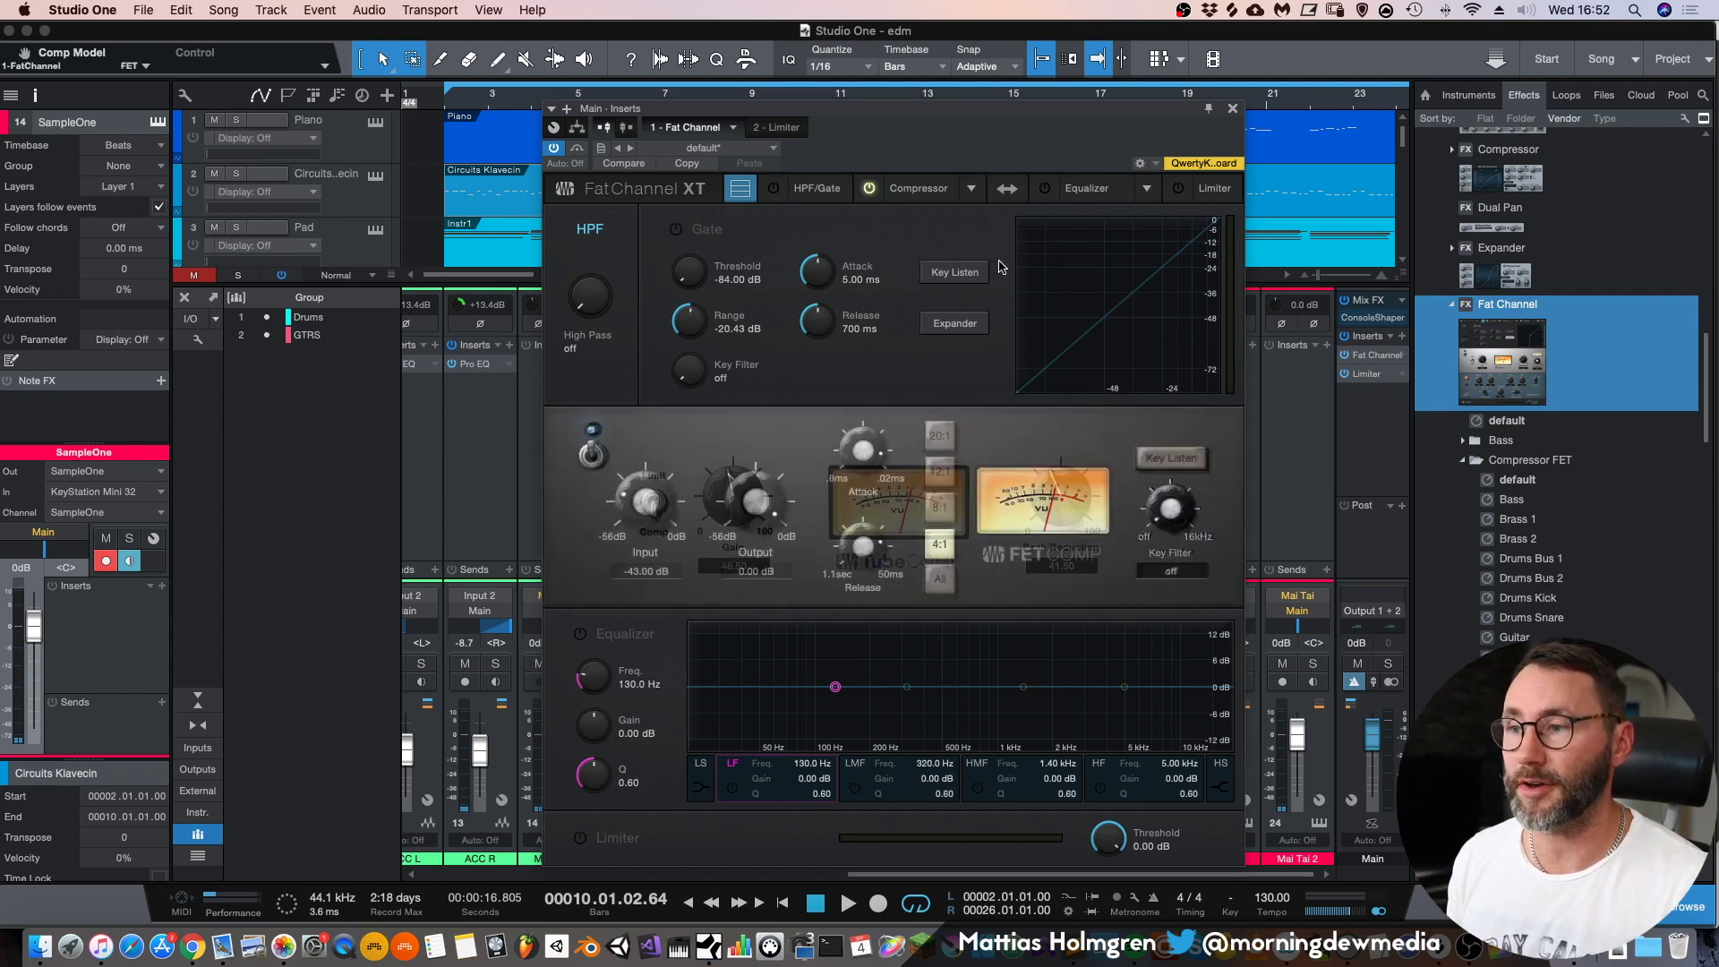
click(973, 193)
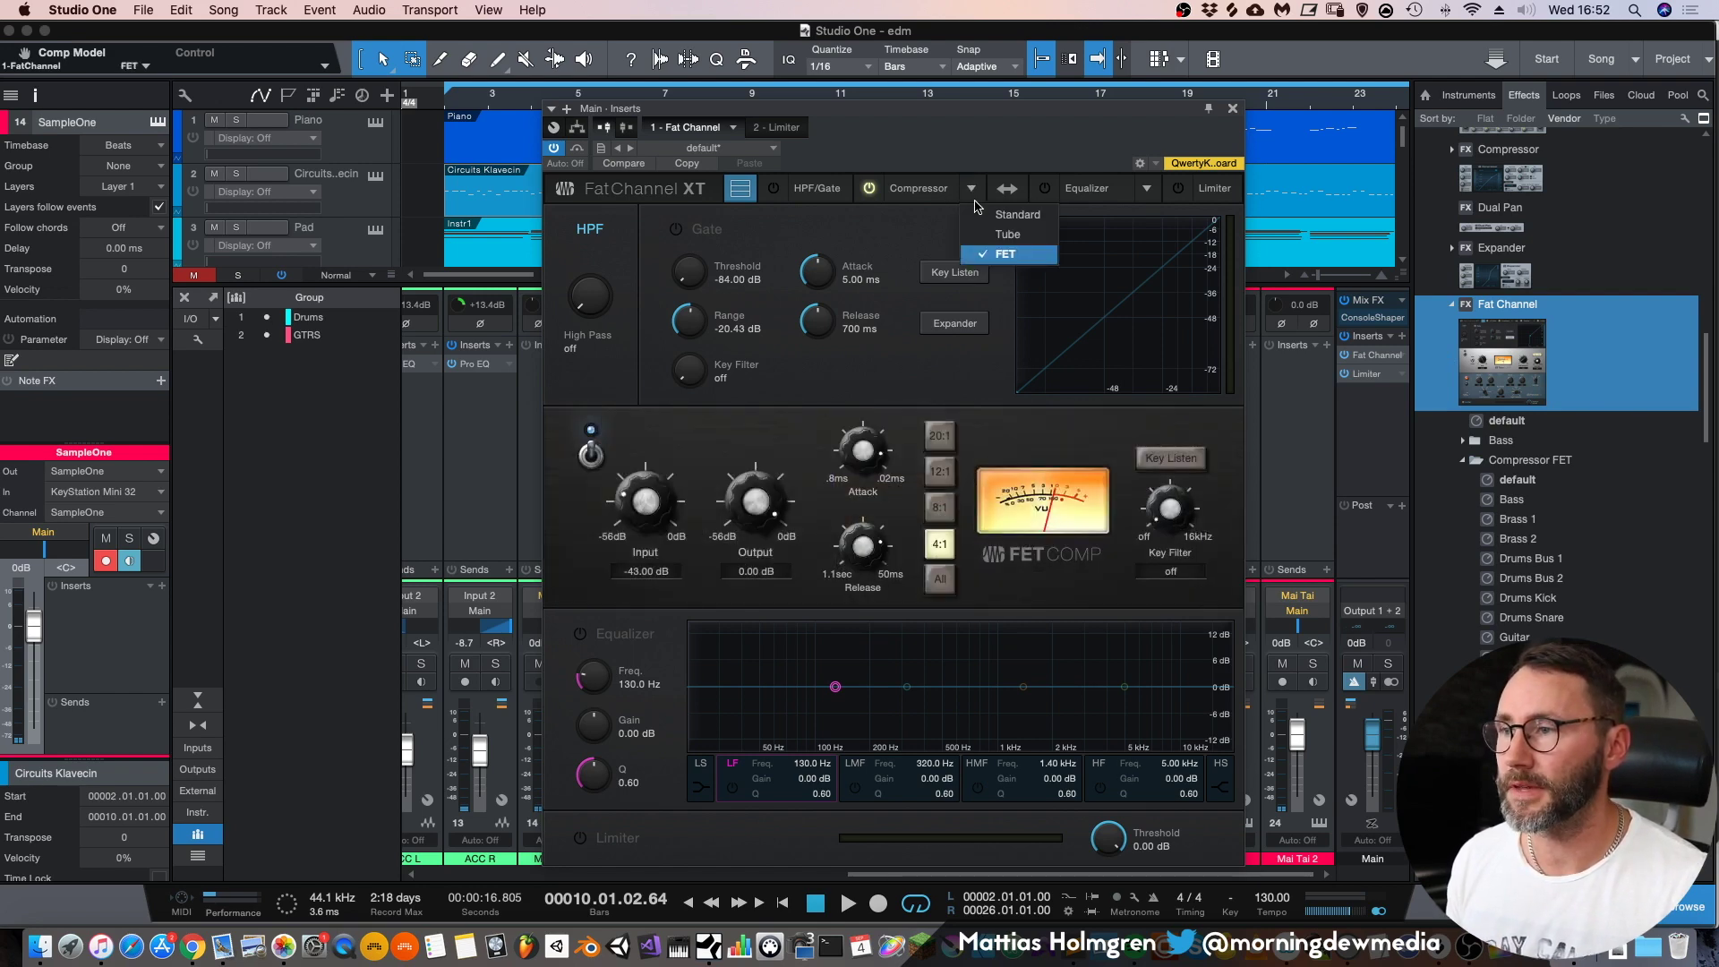
click(1010, 235)
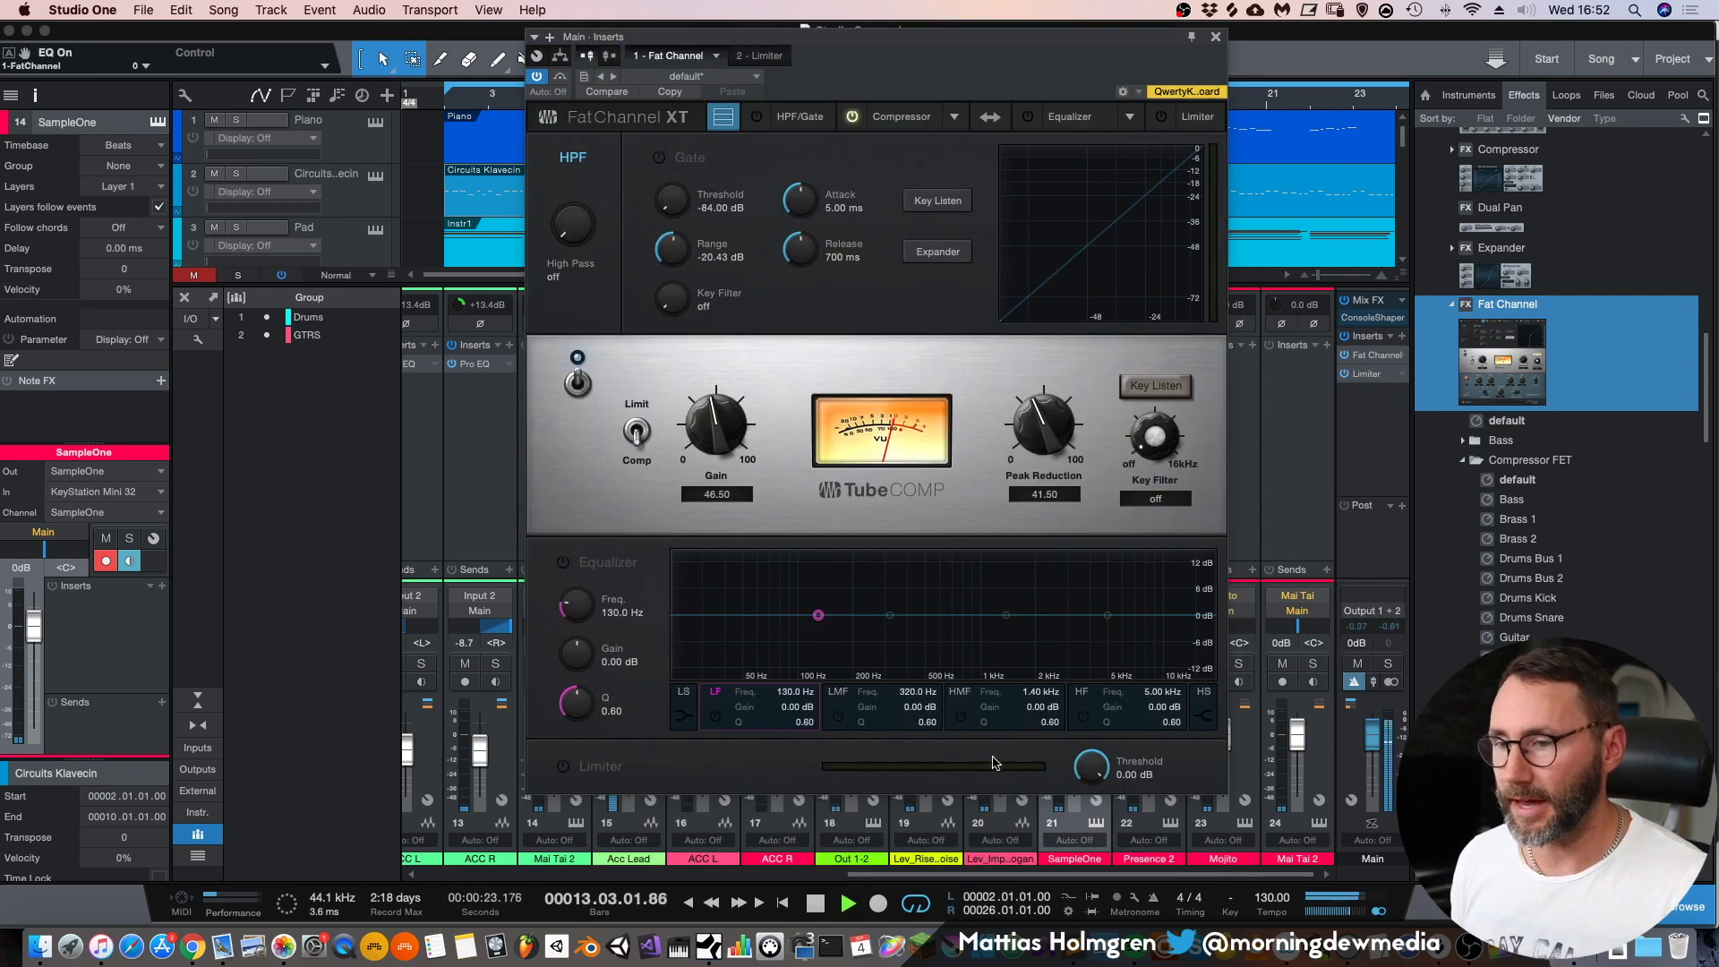
- Switch the Fat Channel's limiter on and off, and do the same with its equalizer
click(562, 766)
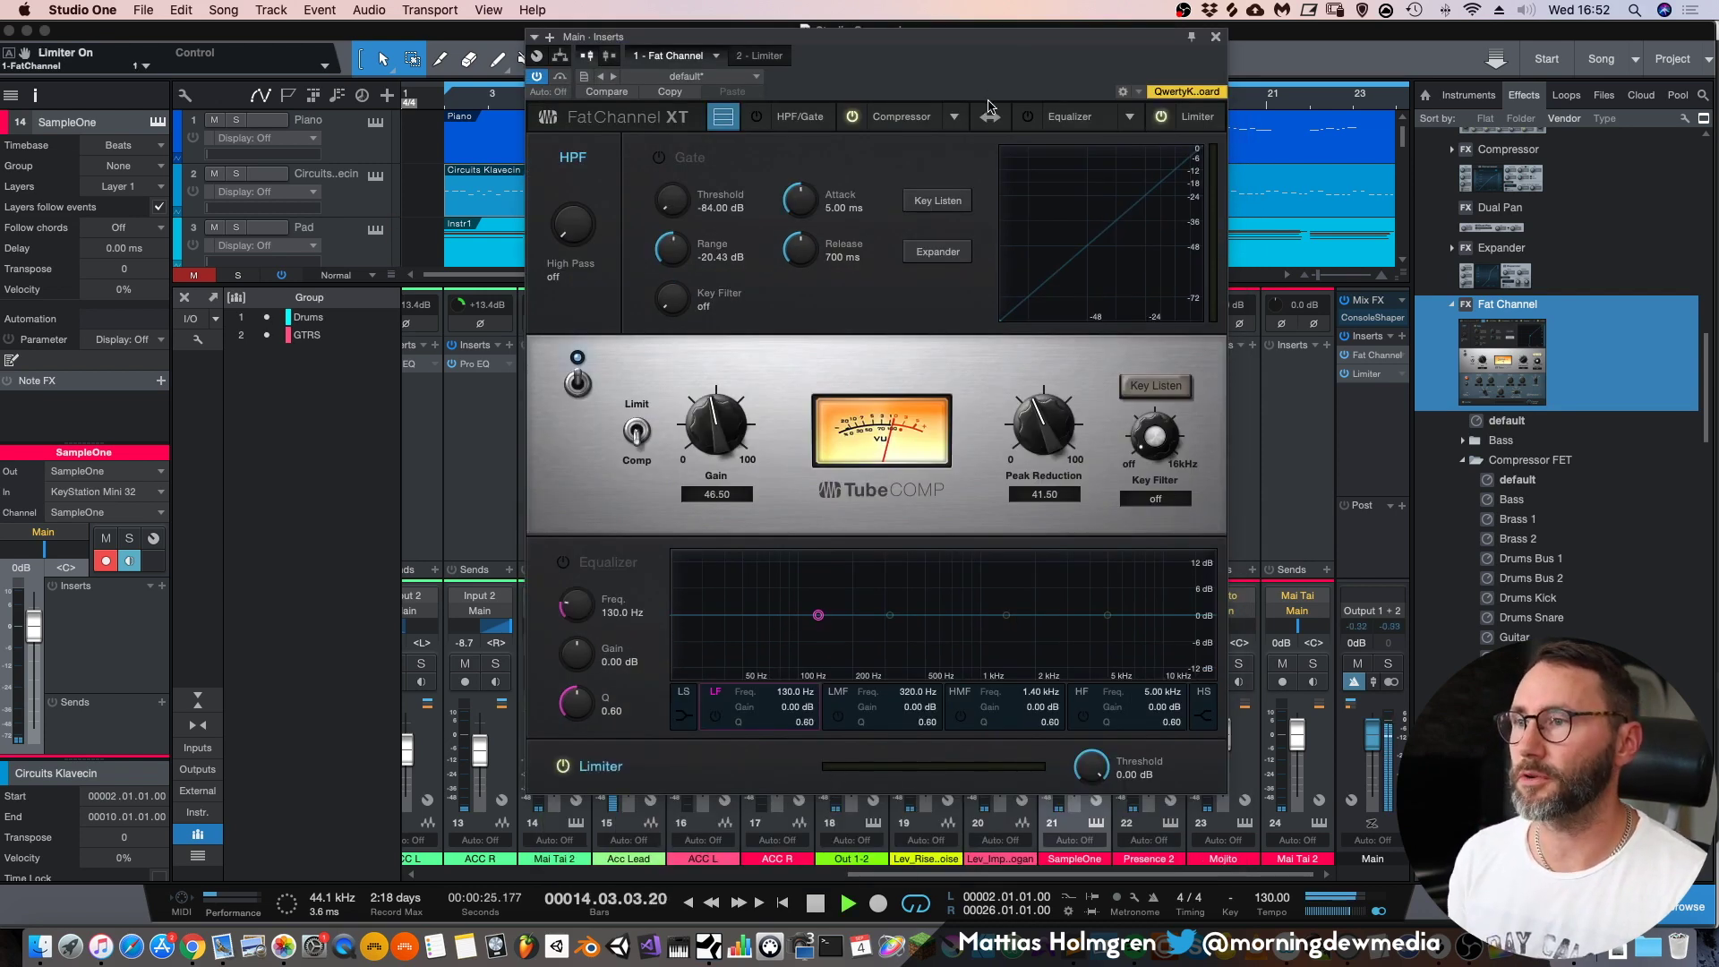
click(1162, 116)
click(1027, 117)
click(1027, 116)
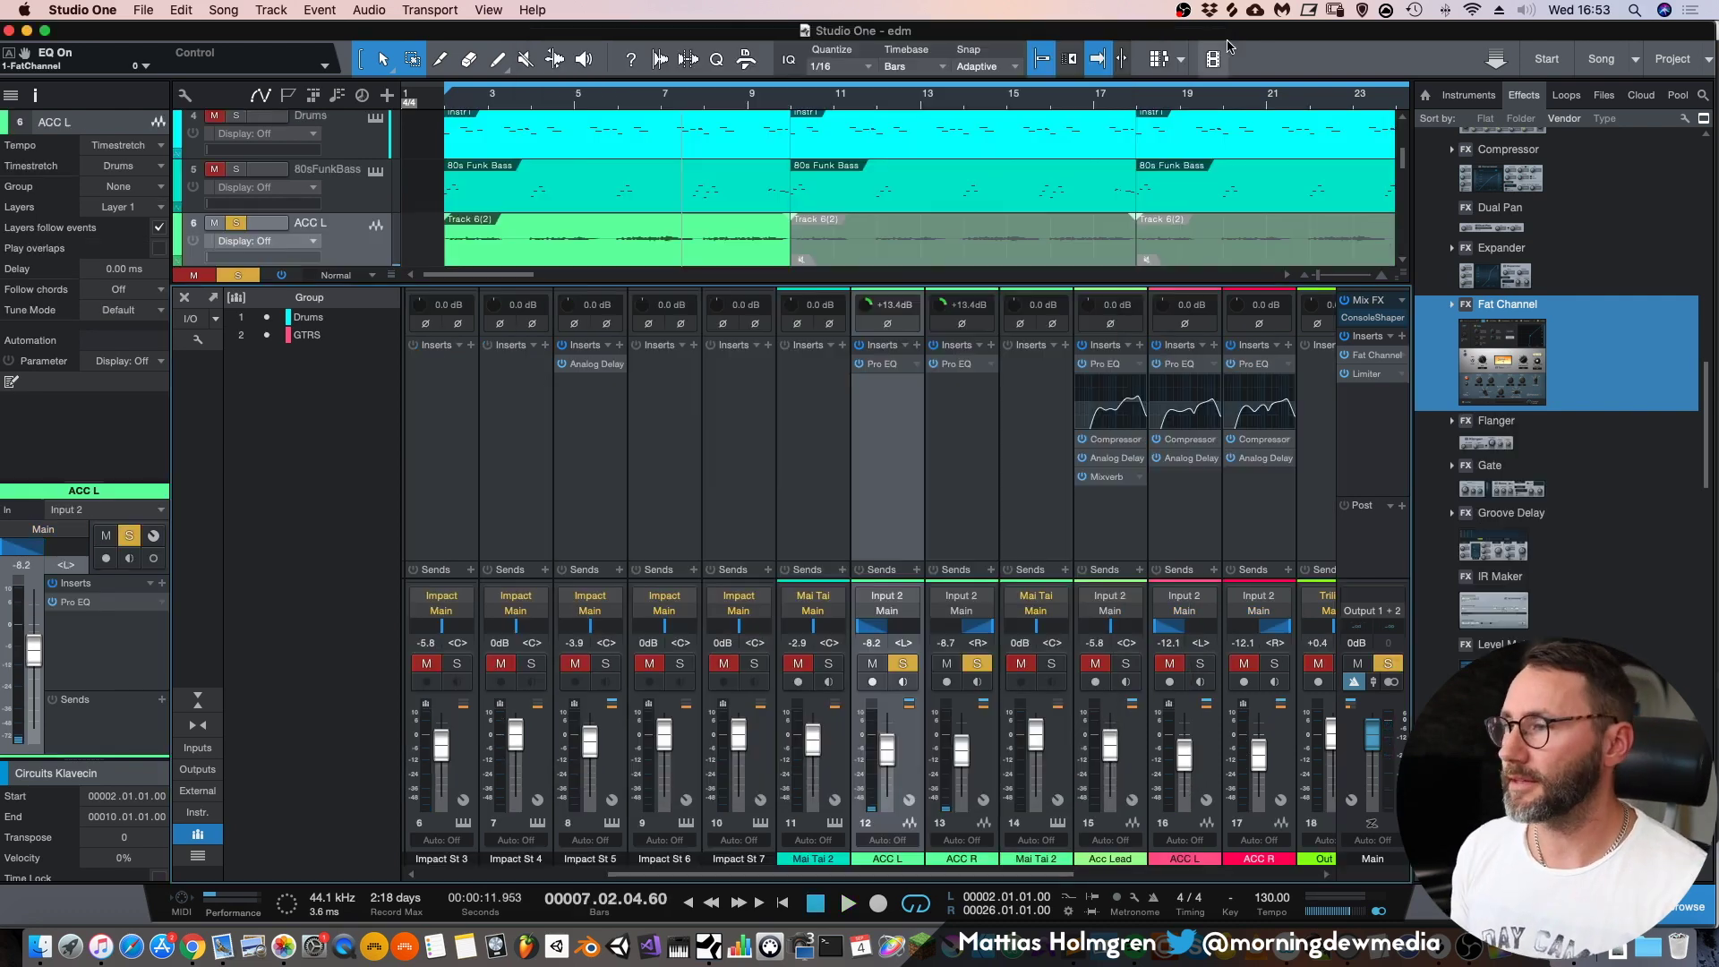
- Look through the remaining PreSonus effects from Flanger to Spectrum Meter and expand the Pro EQ presets
drag(1696, 430, 1701, 477)
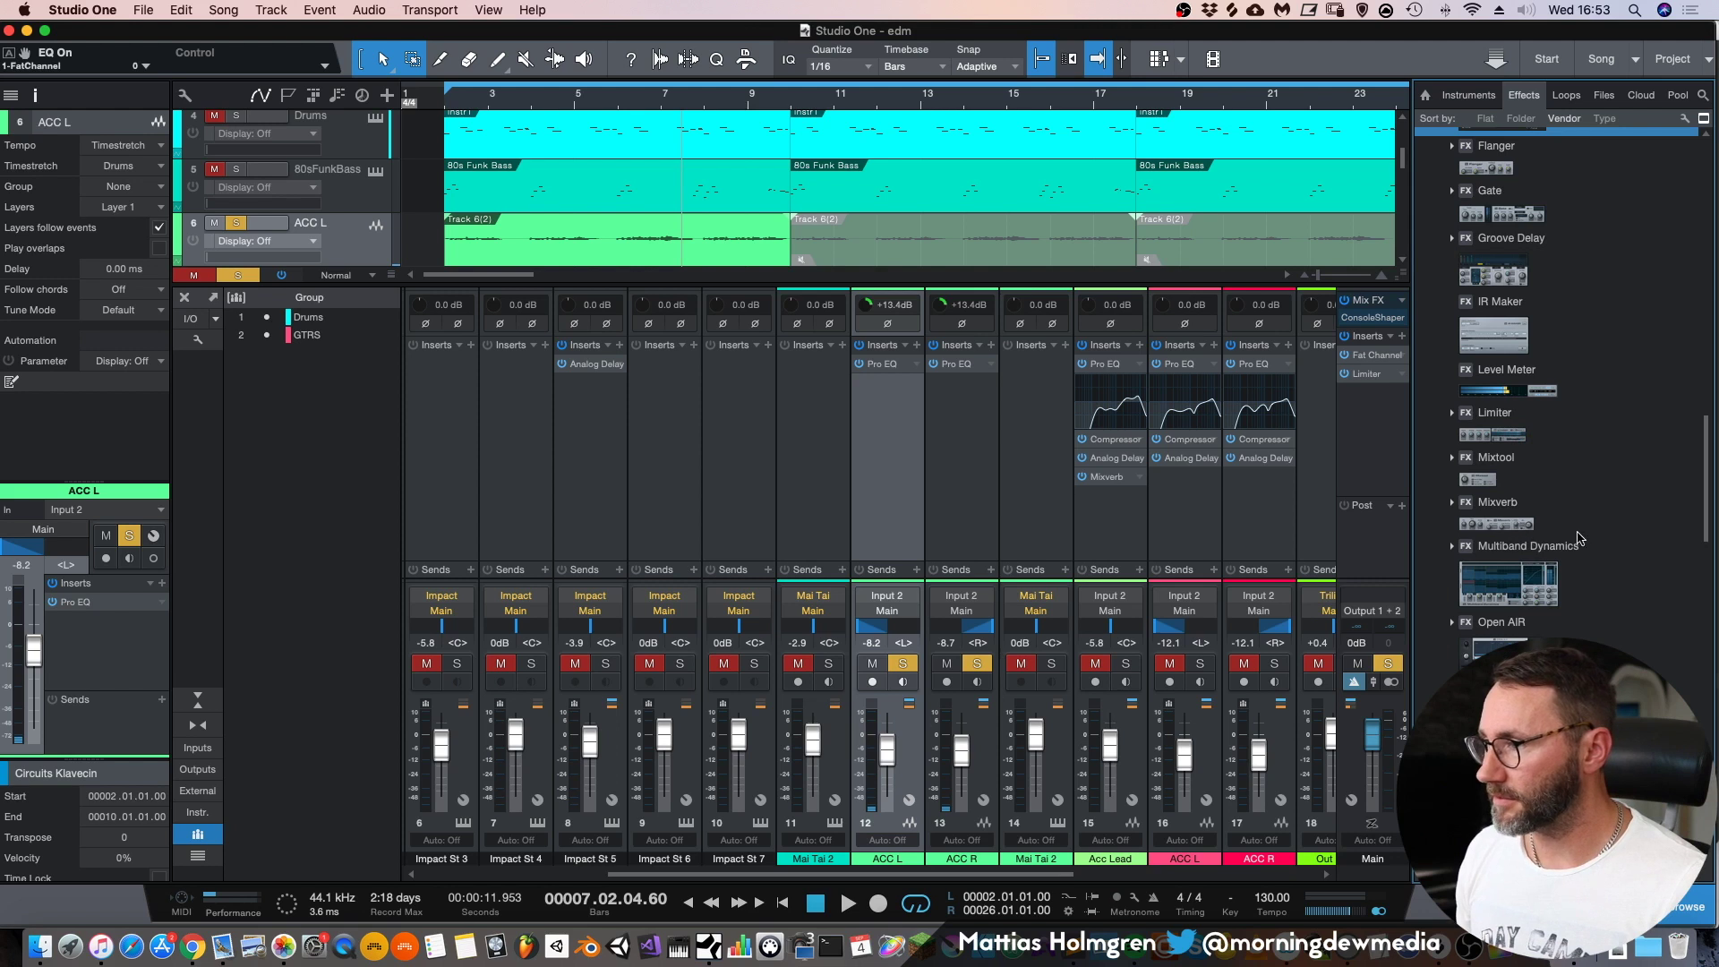
scroll(1611, 528, down, 5)
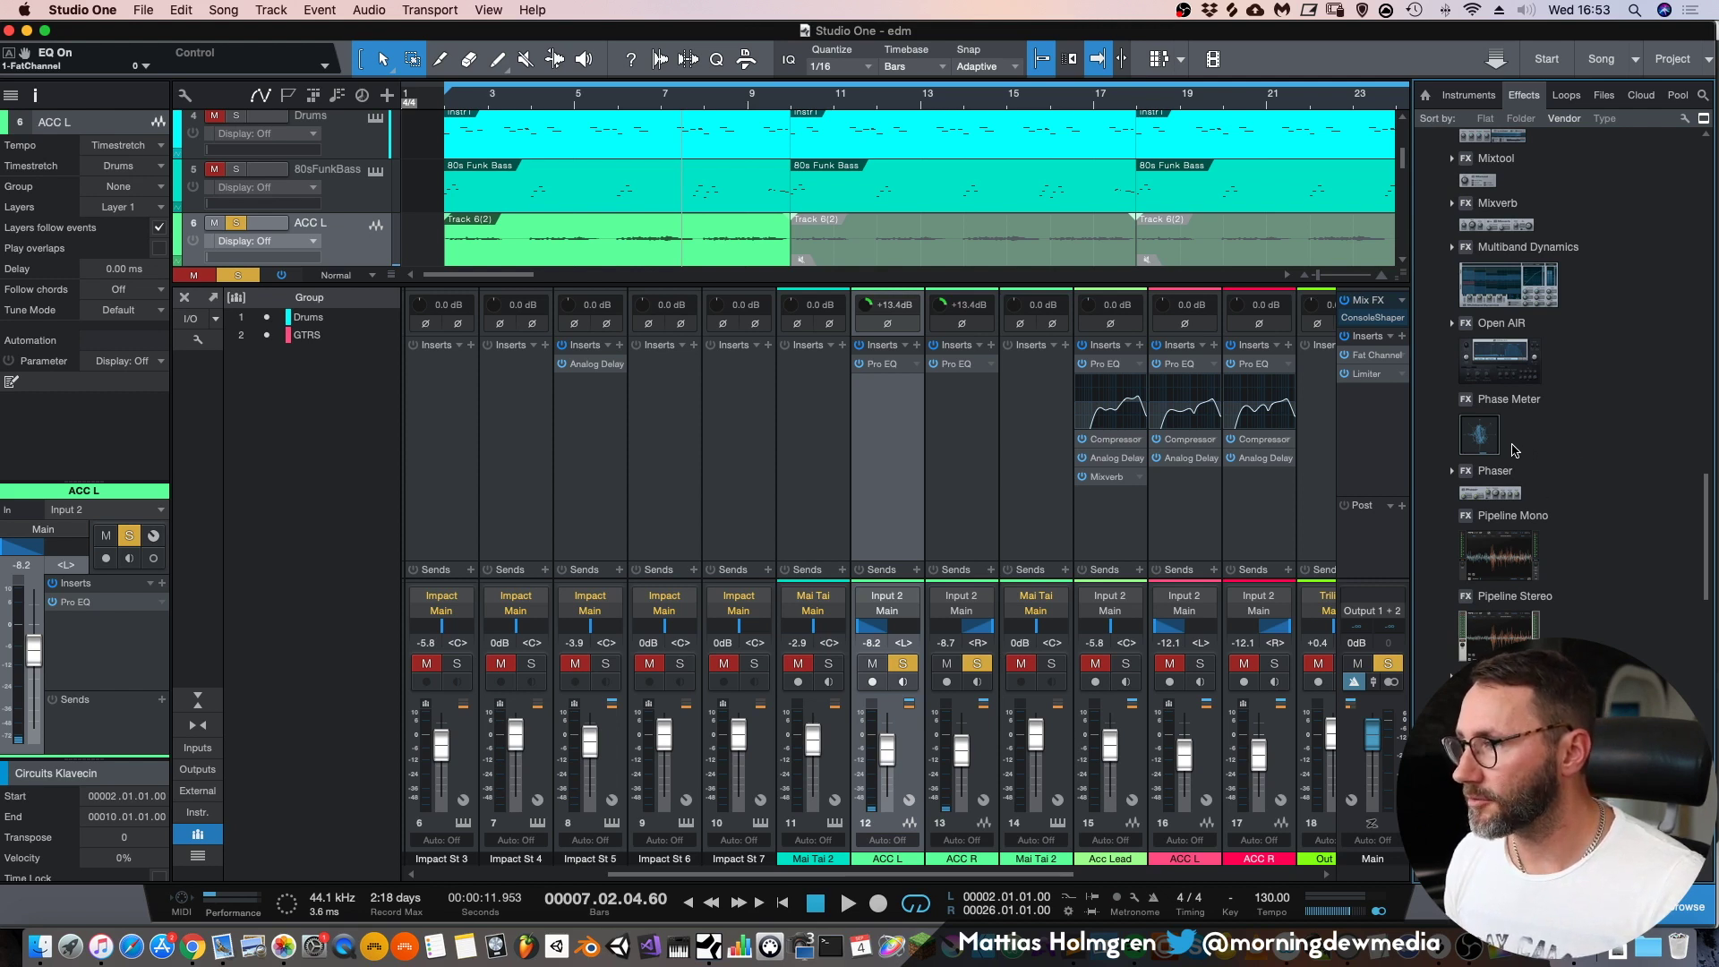
scroll(1665, 569, down, 10)
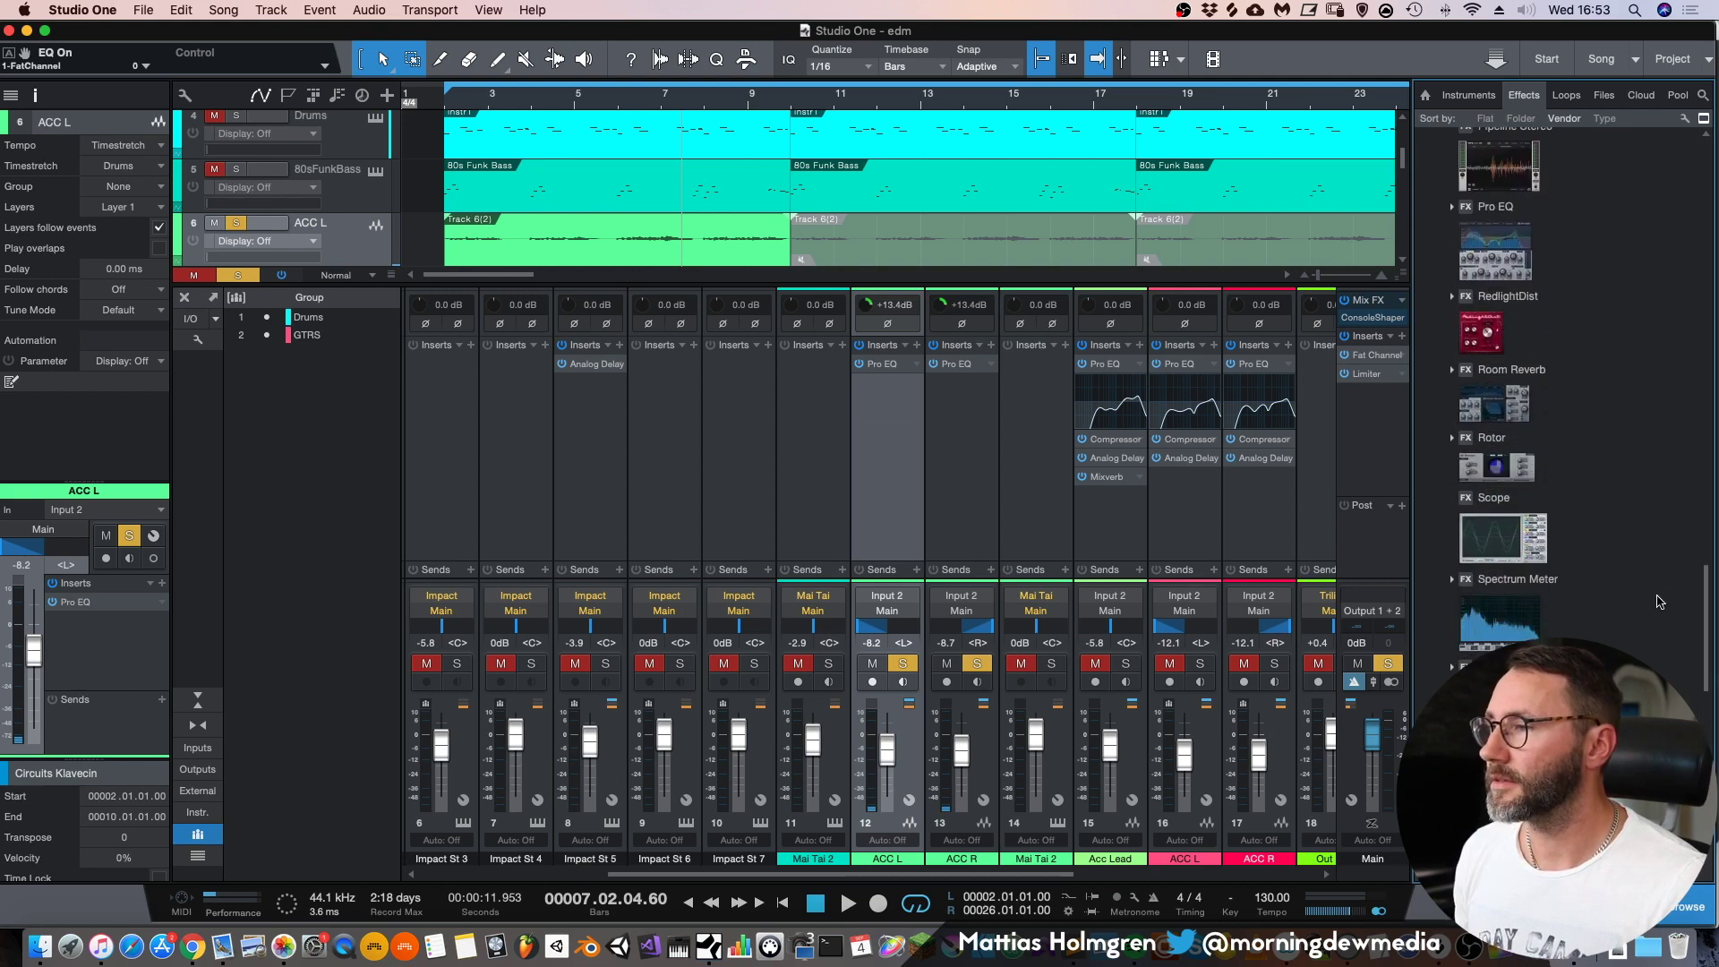
click(1487, 234)
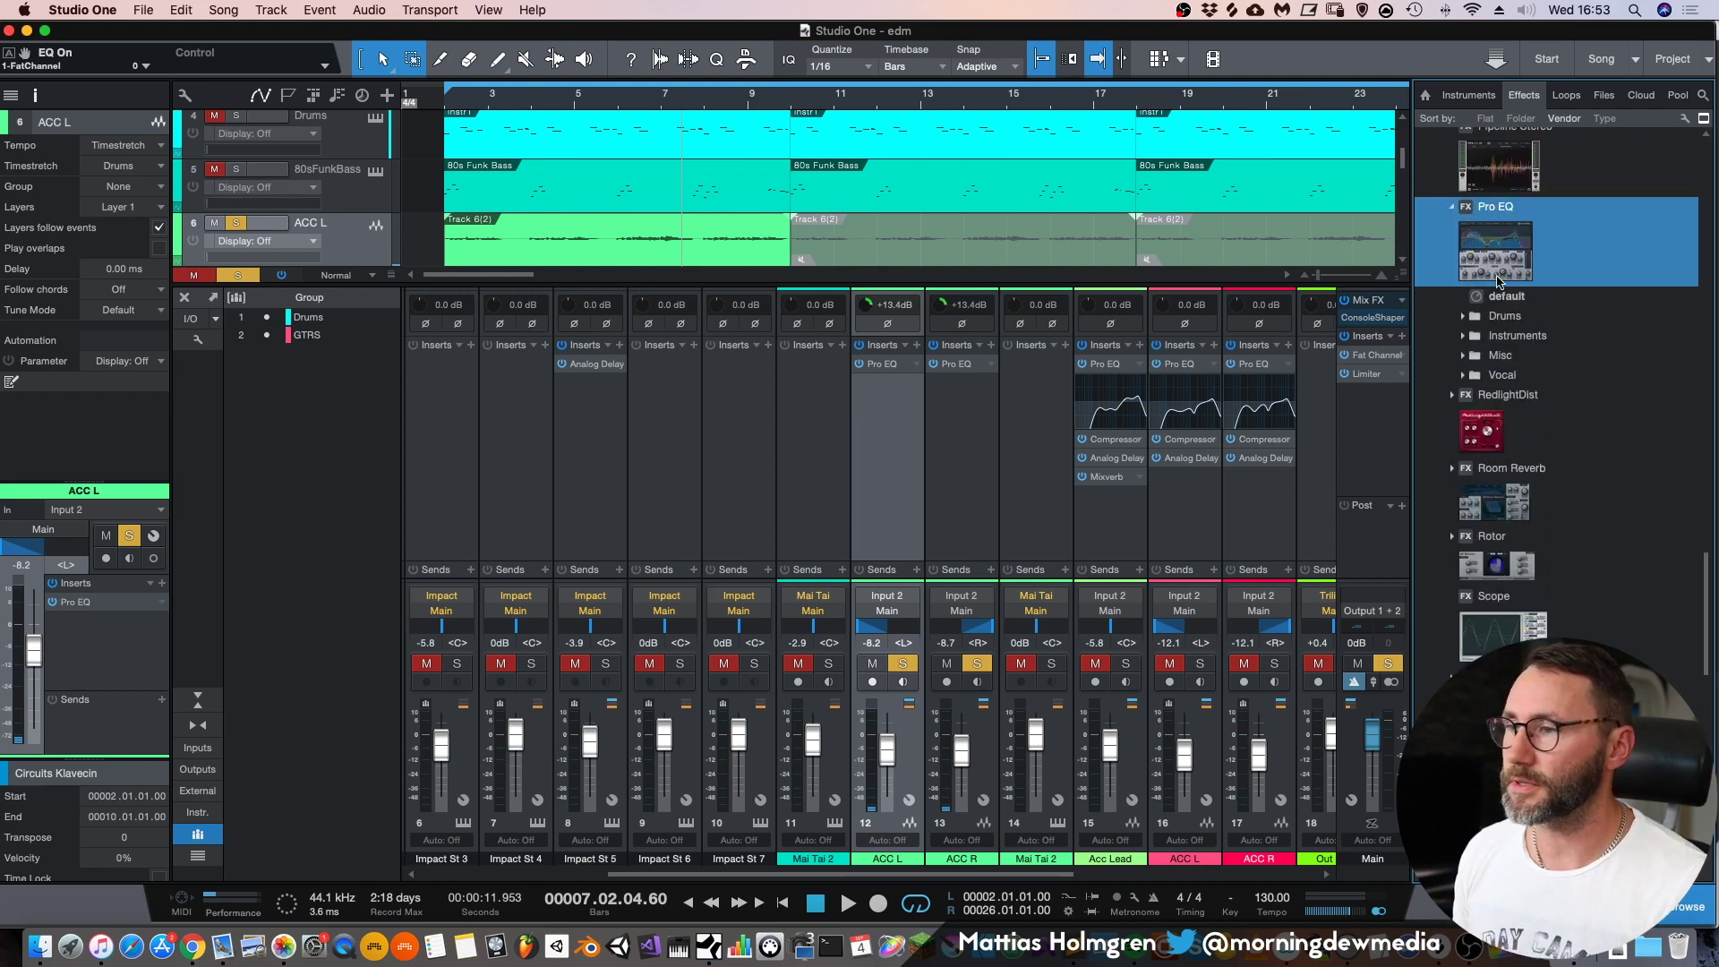
- Open the Pro EQ on the ACC L channel 16, watch its spectrum during playback, and close it
click(1194, 384)
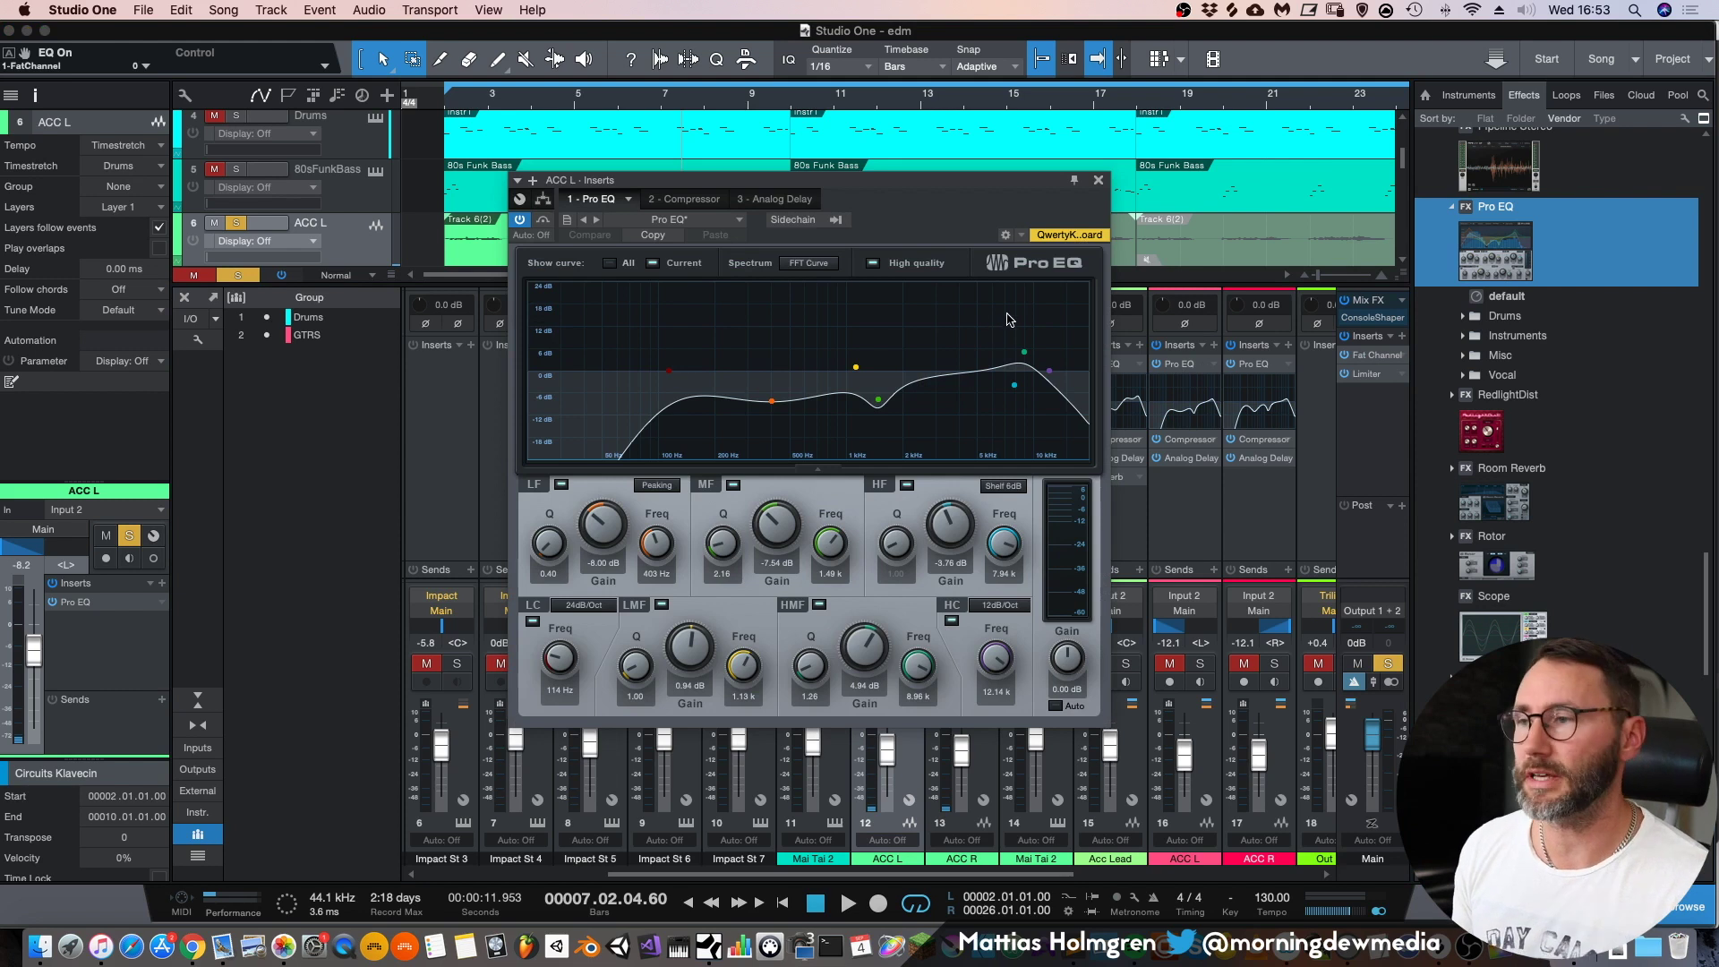
key(space)
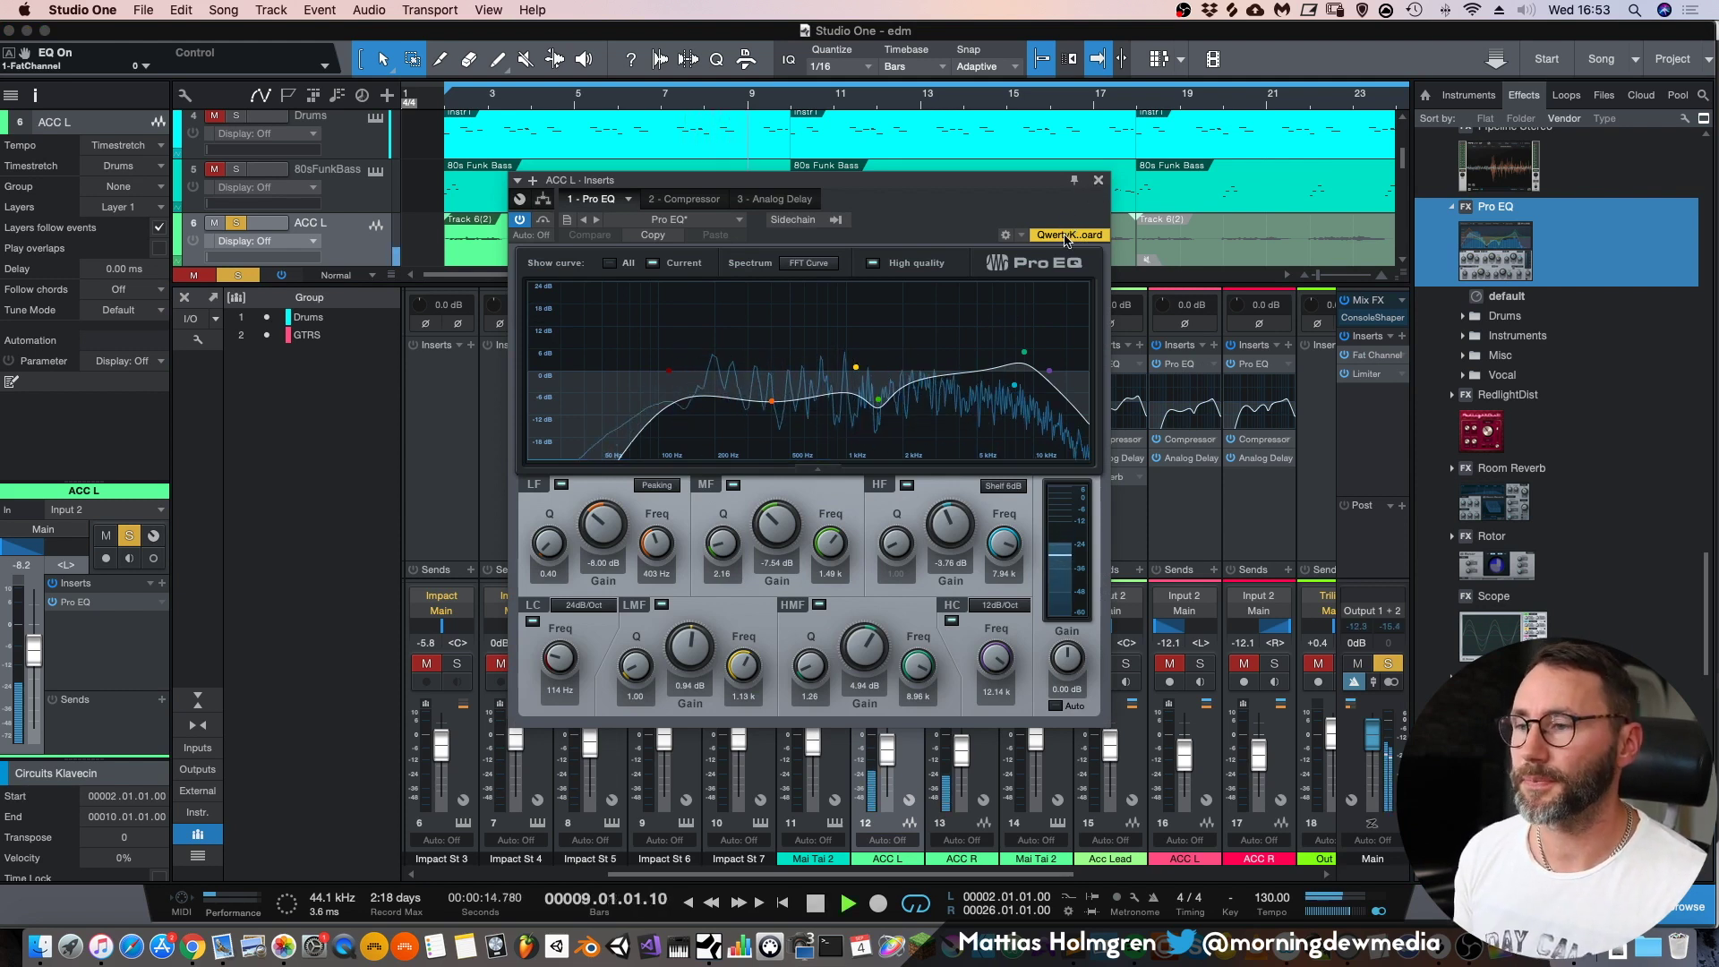
key(space)
click(1099, 180)
- Return to the start of the PreSonus effects and view the Console Shaper Mix FX on the main output
scroll(1669, 424, up, 10)
scroll(1670, 424, up, 6)
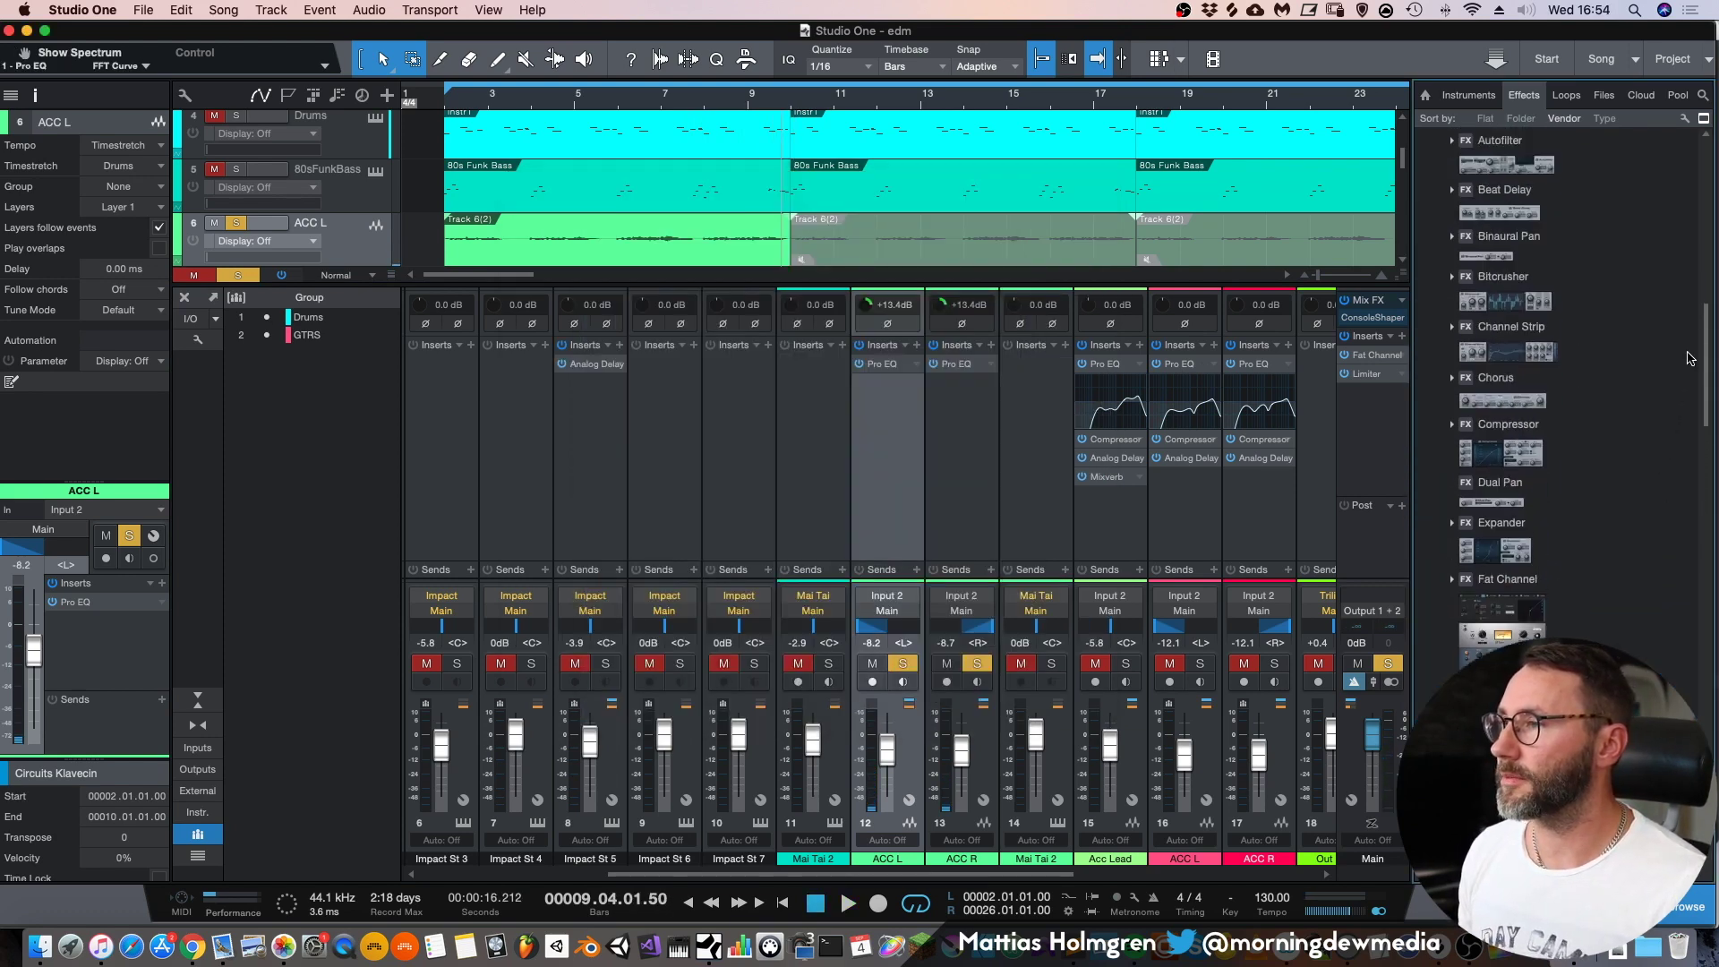
click(1373, 317)
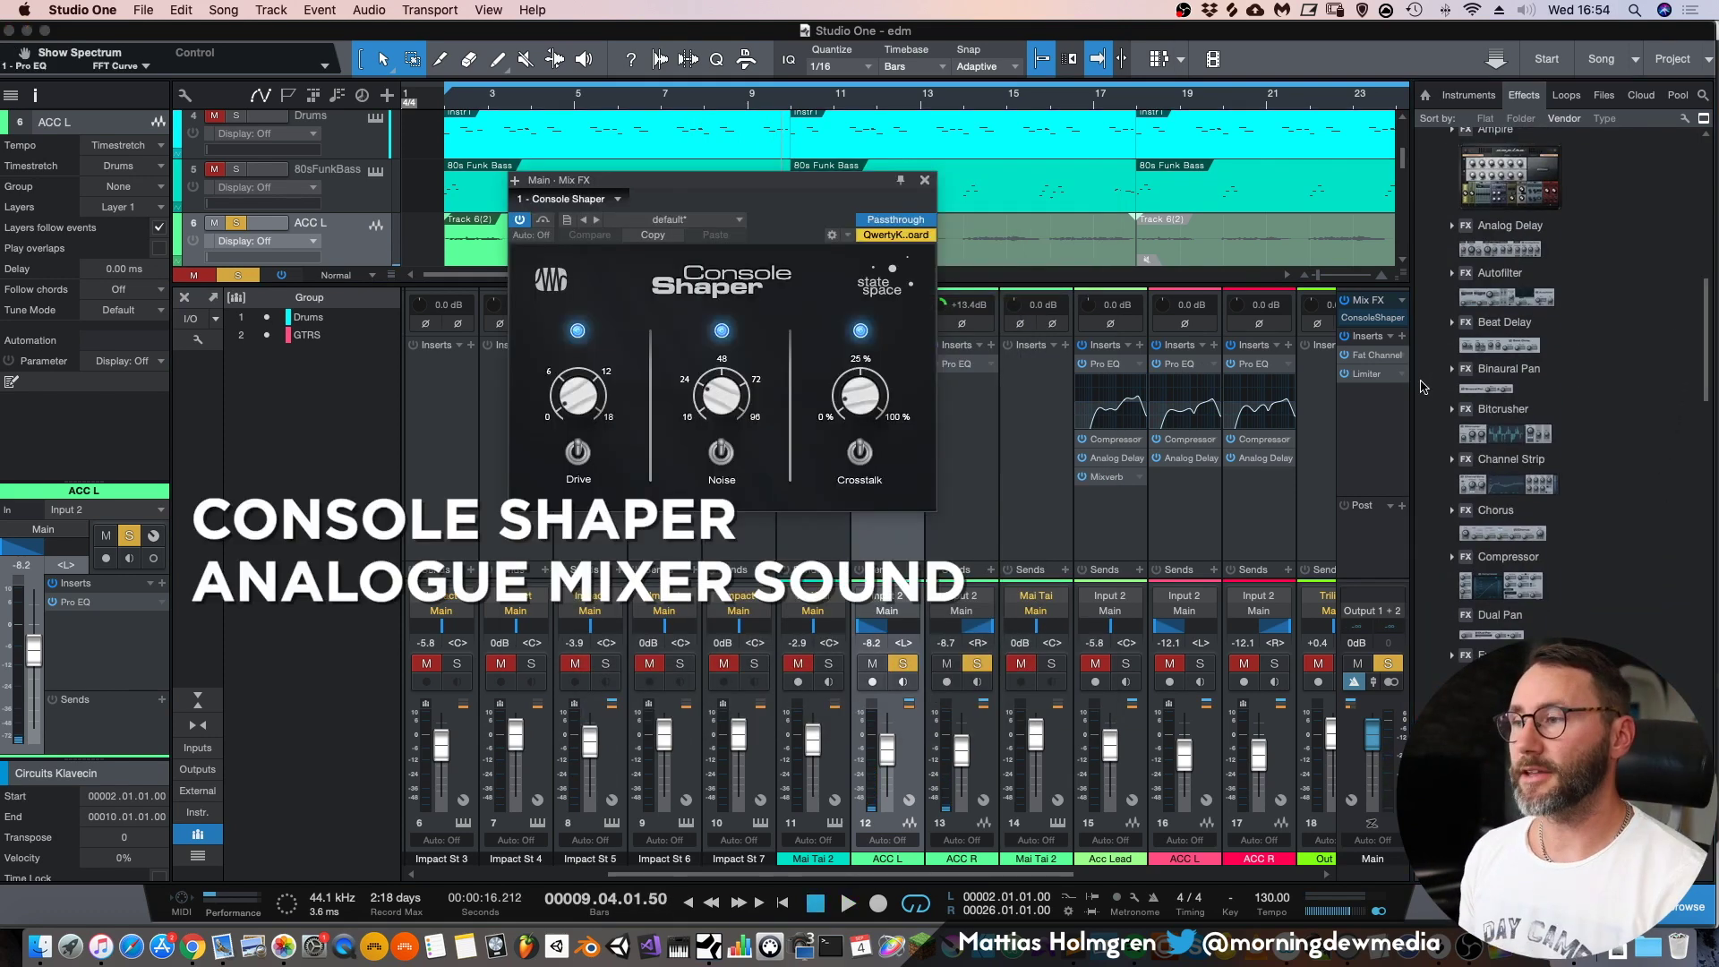
click(1386, 320)
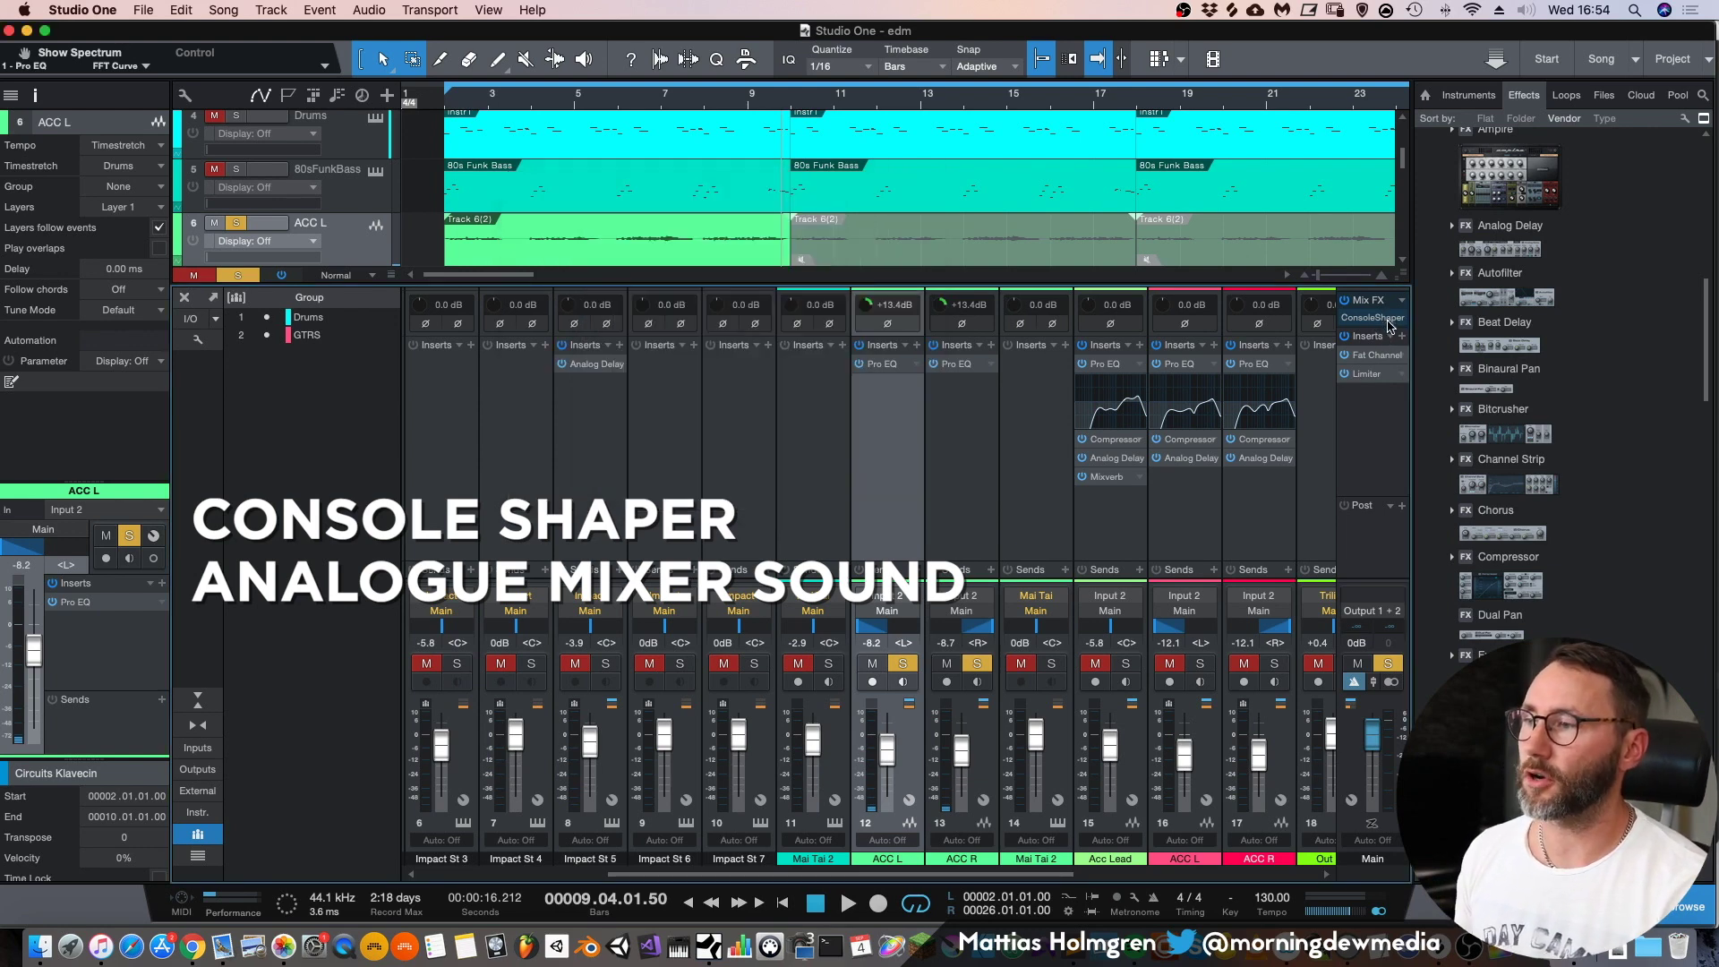
click(1388, 320)
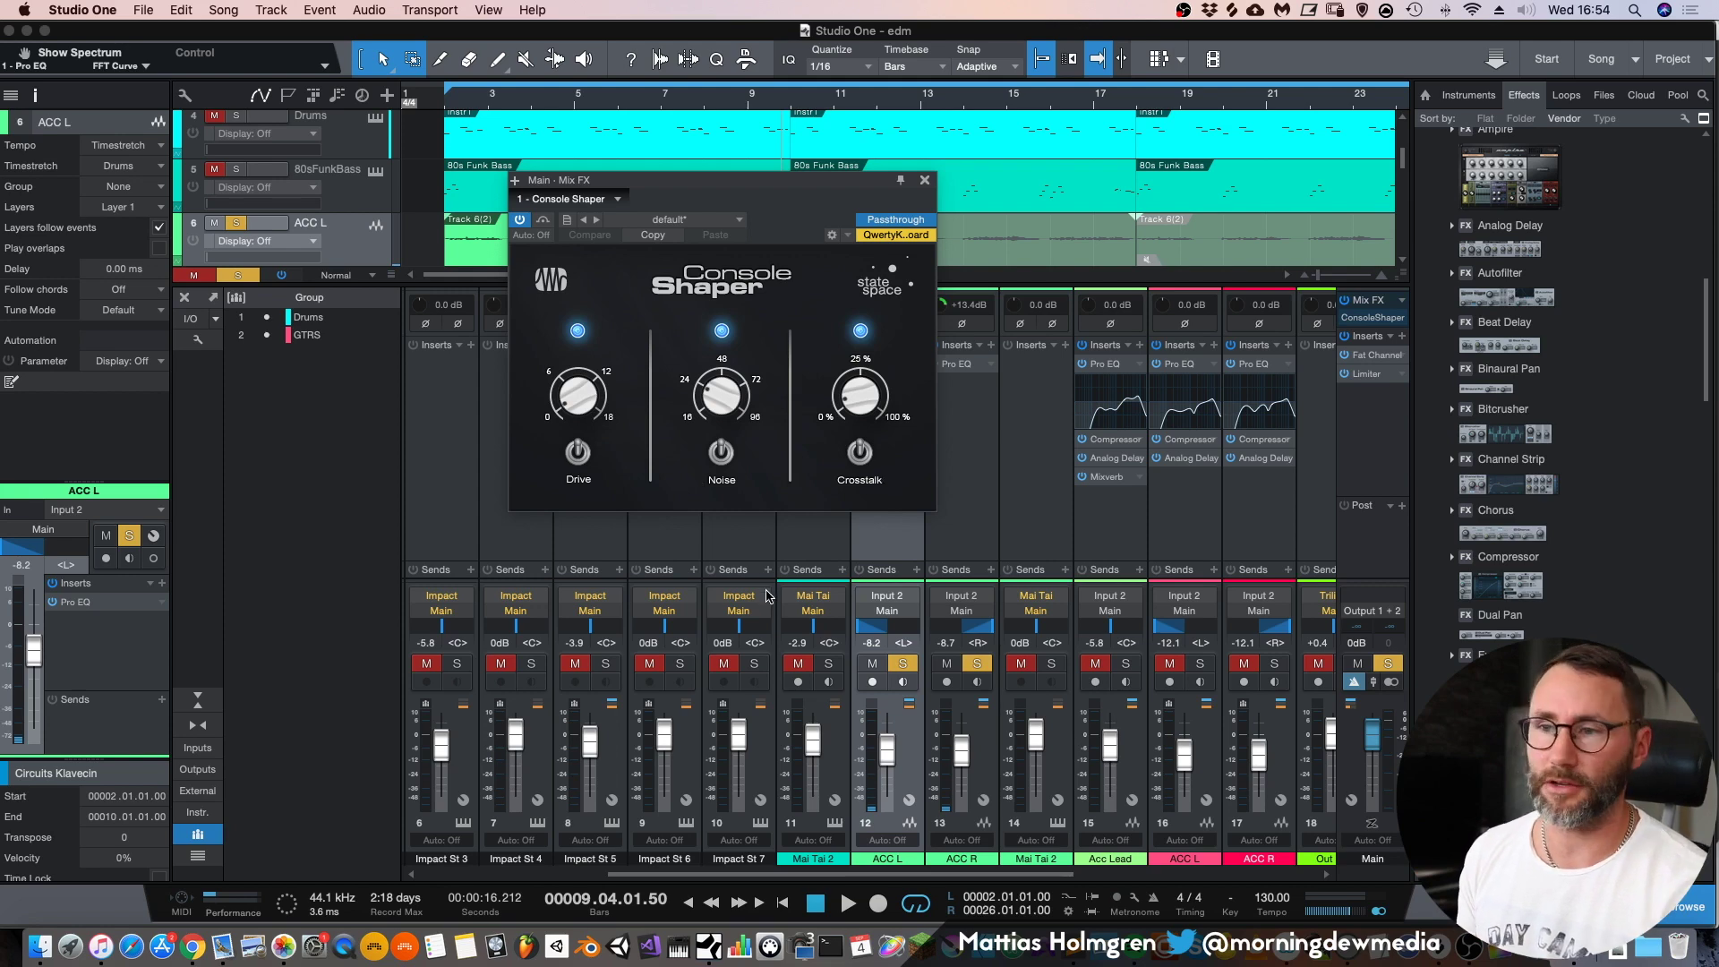
- During playback, raise the Console Shaper's Drive to about 17 dB and lower it again to about 0.7 dB
key(space)
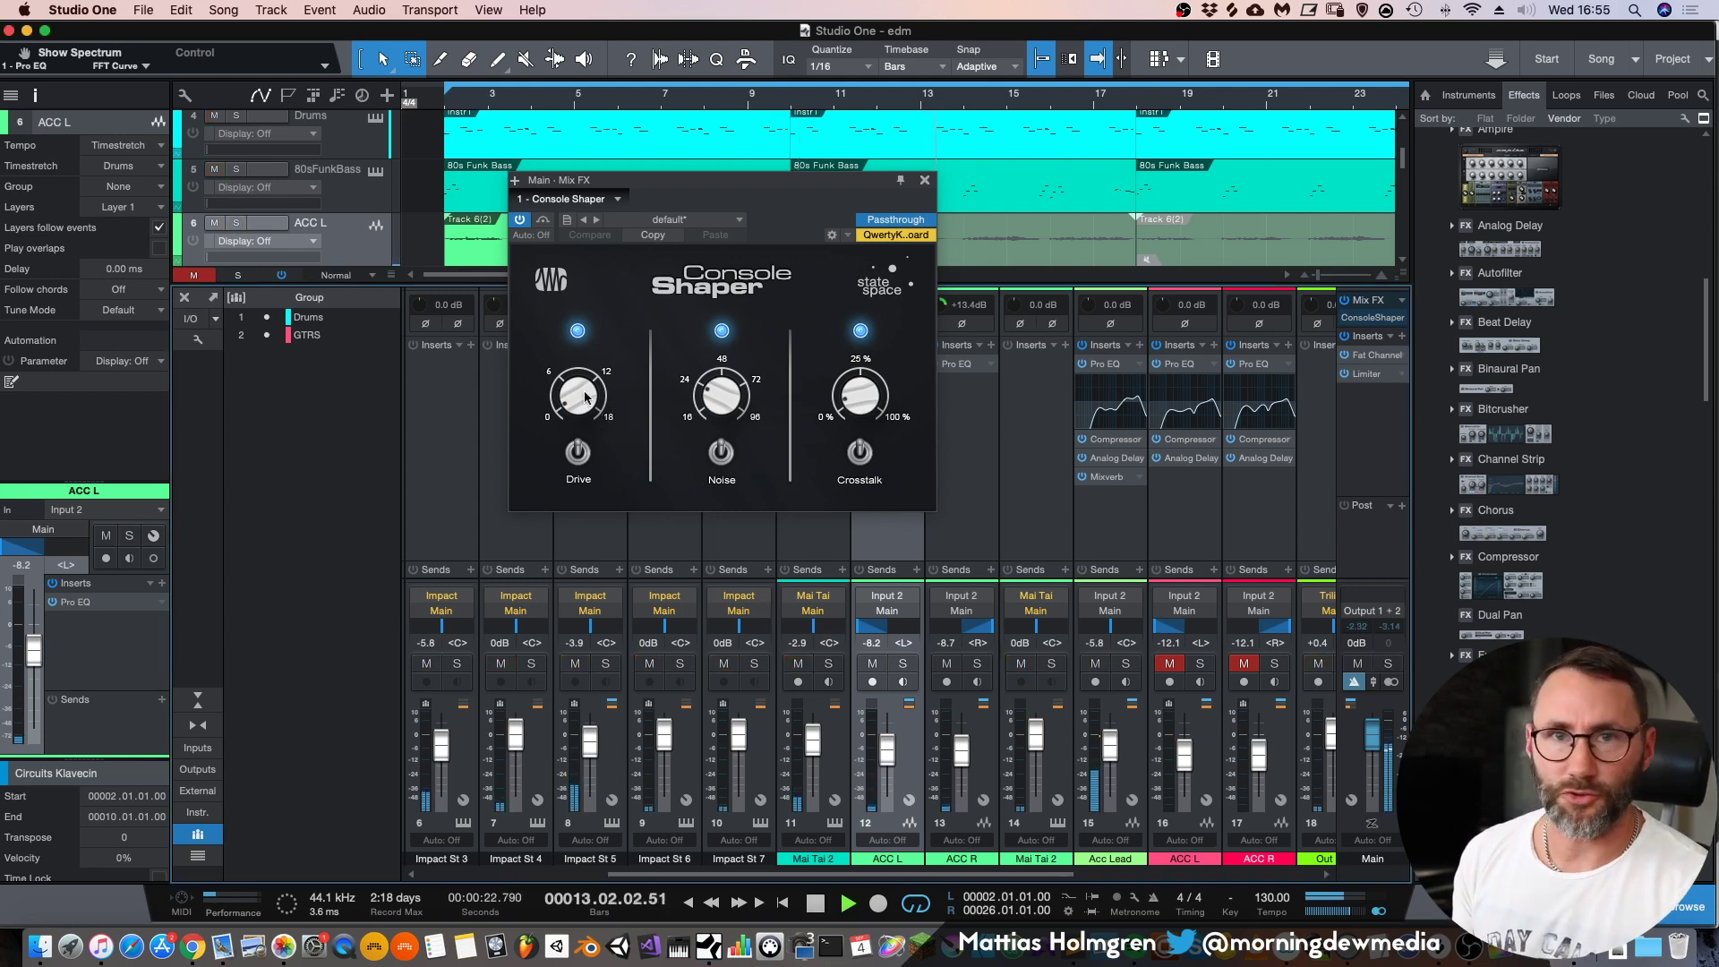
drag(577, 400, 564, 300)
drag(577, 387, 574, 316)
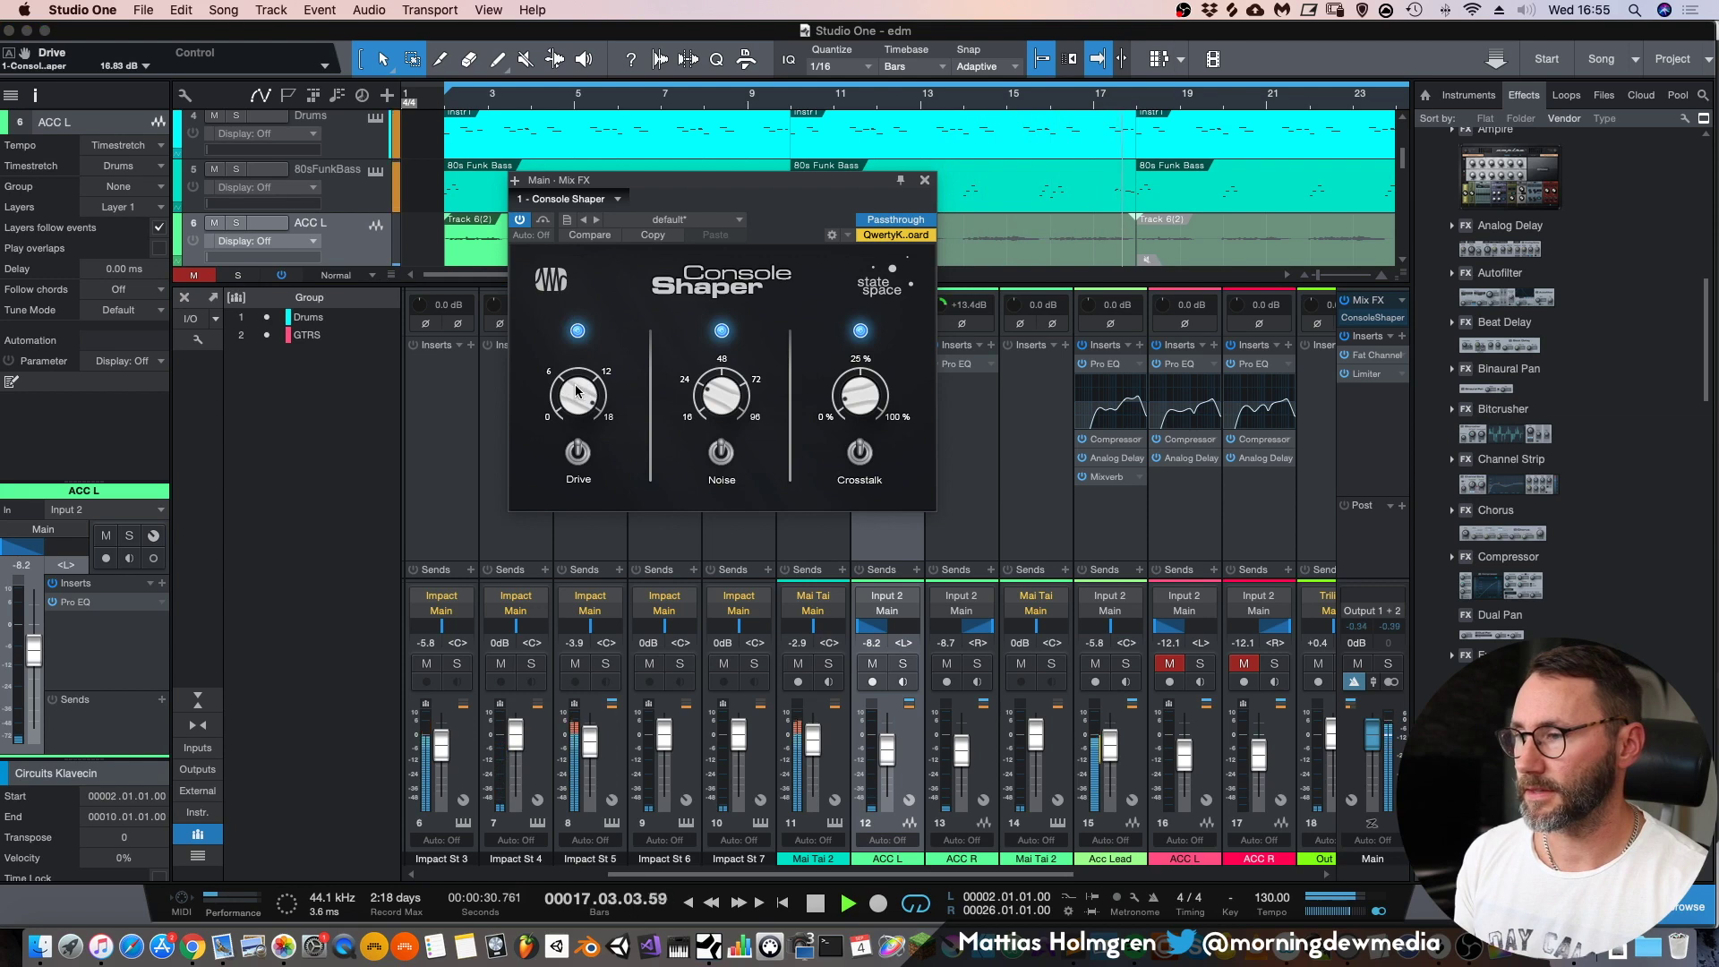
drag(576, 390, 589, 411)
key(space)
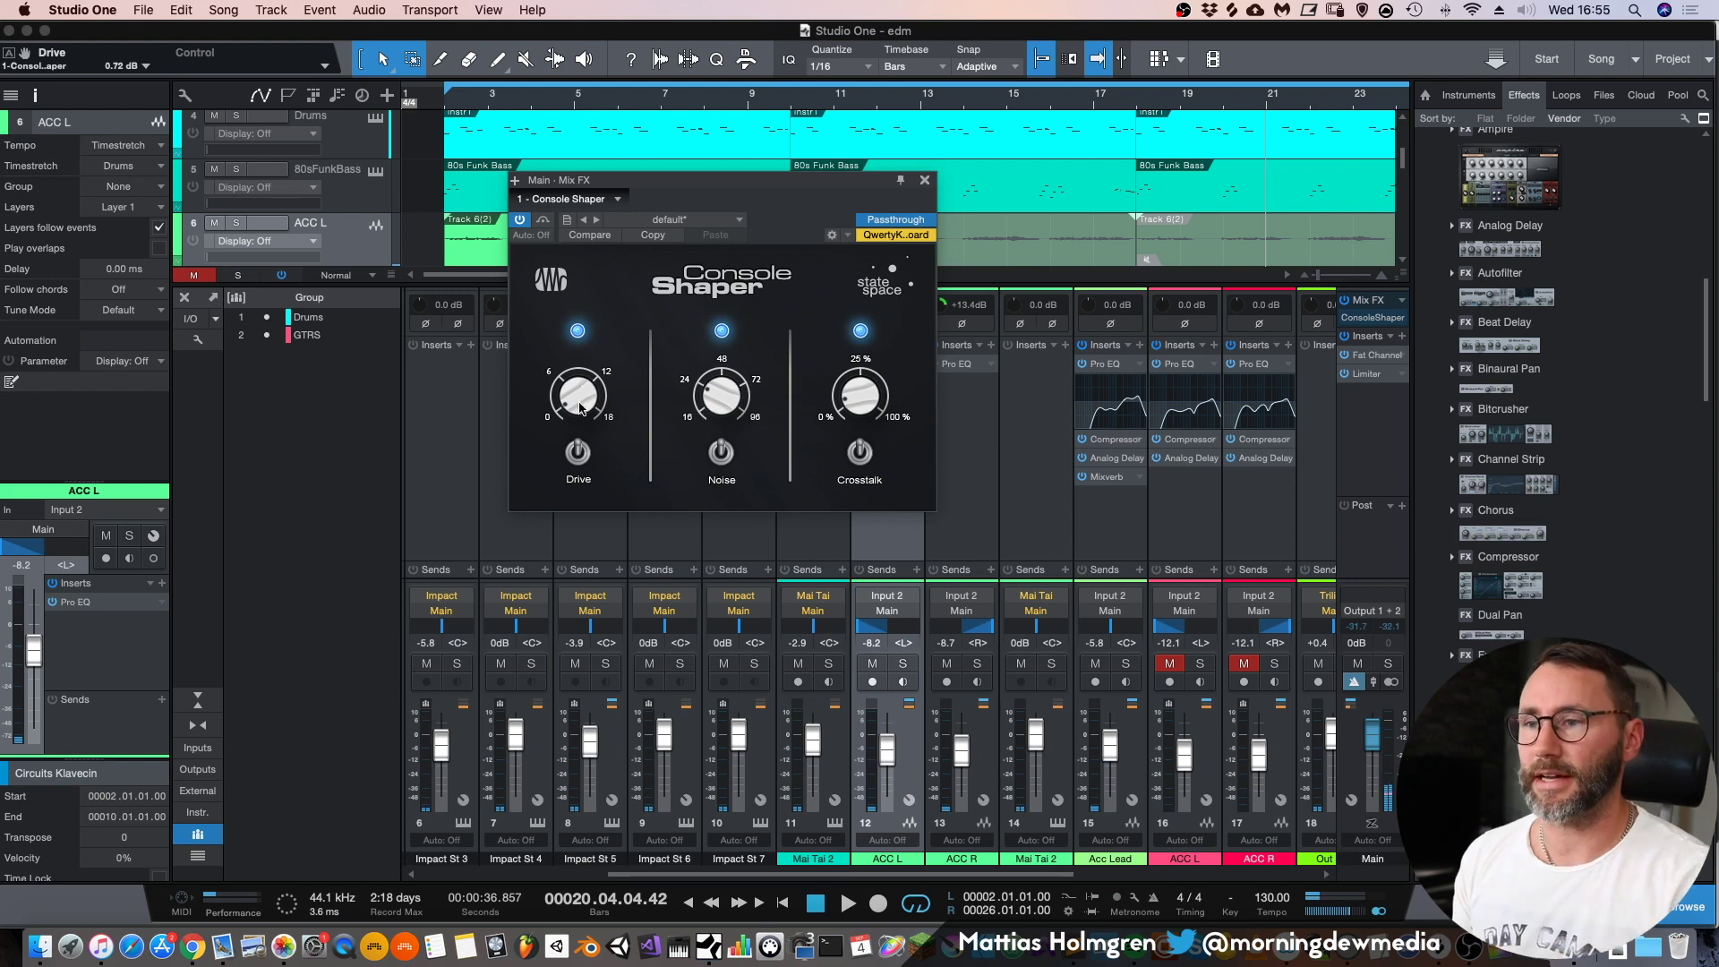
key(space)
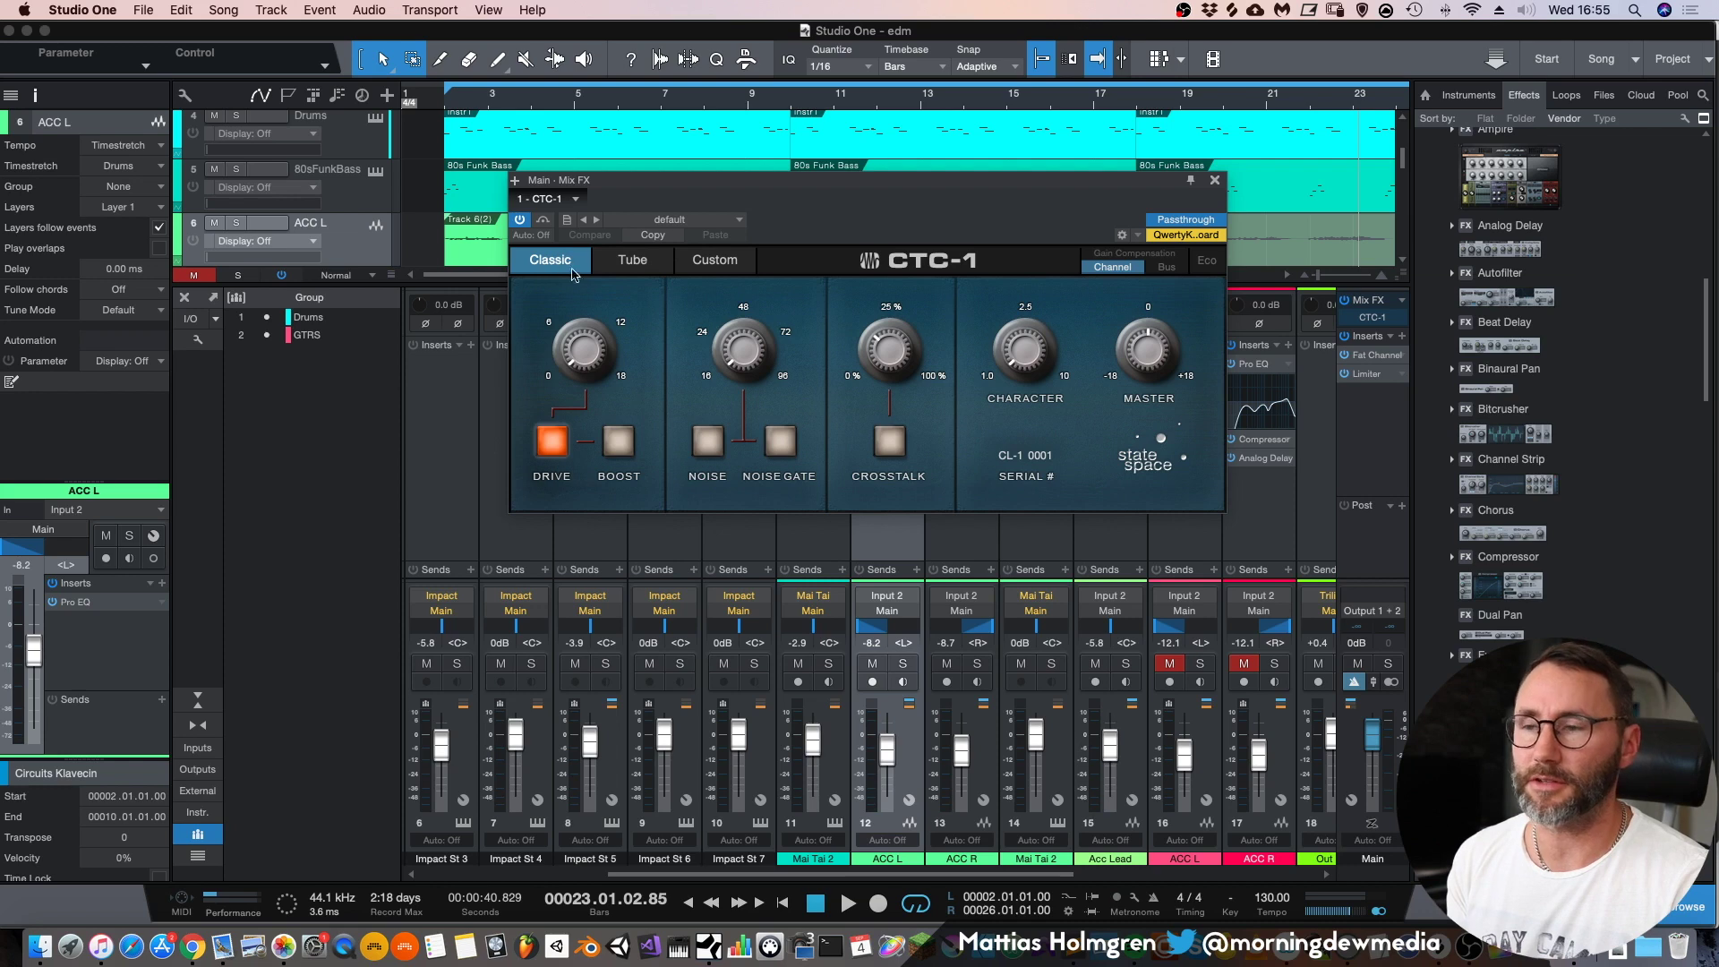
- View the Tube and Custom preamp types of the CTC-1 on the main output and return to Classic
click(633, 261)
click(716, 264)
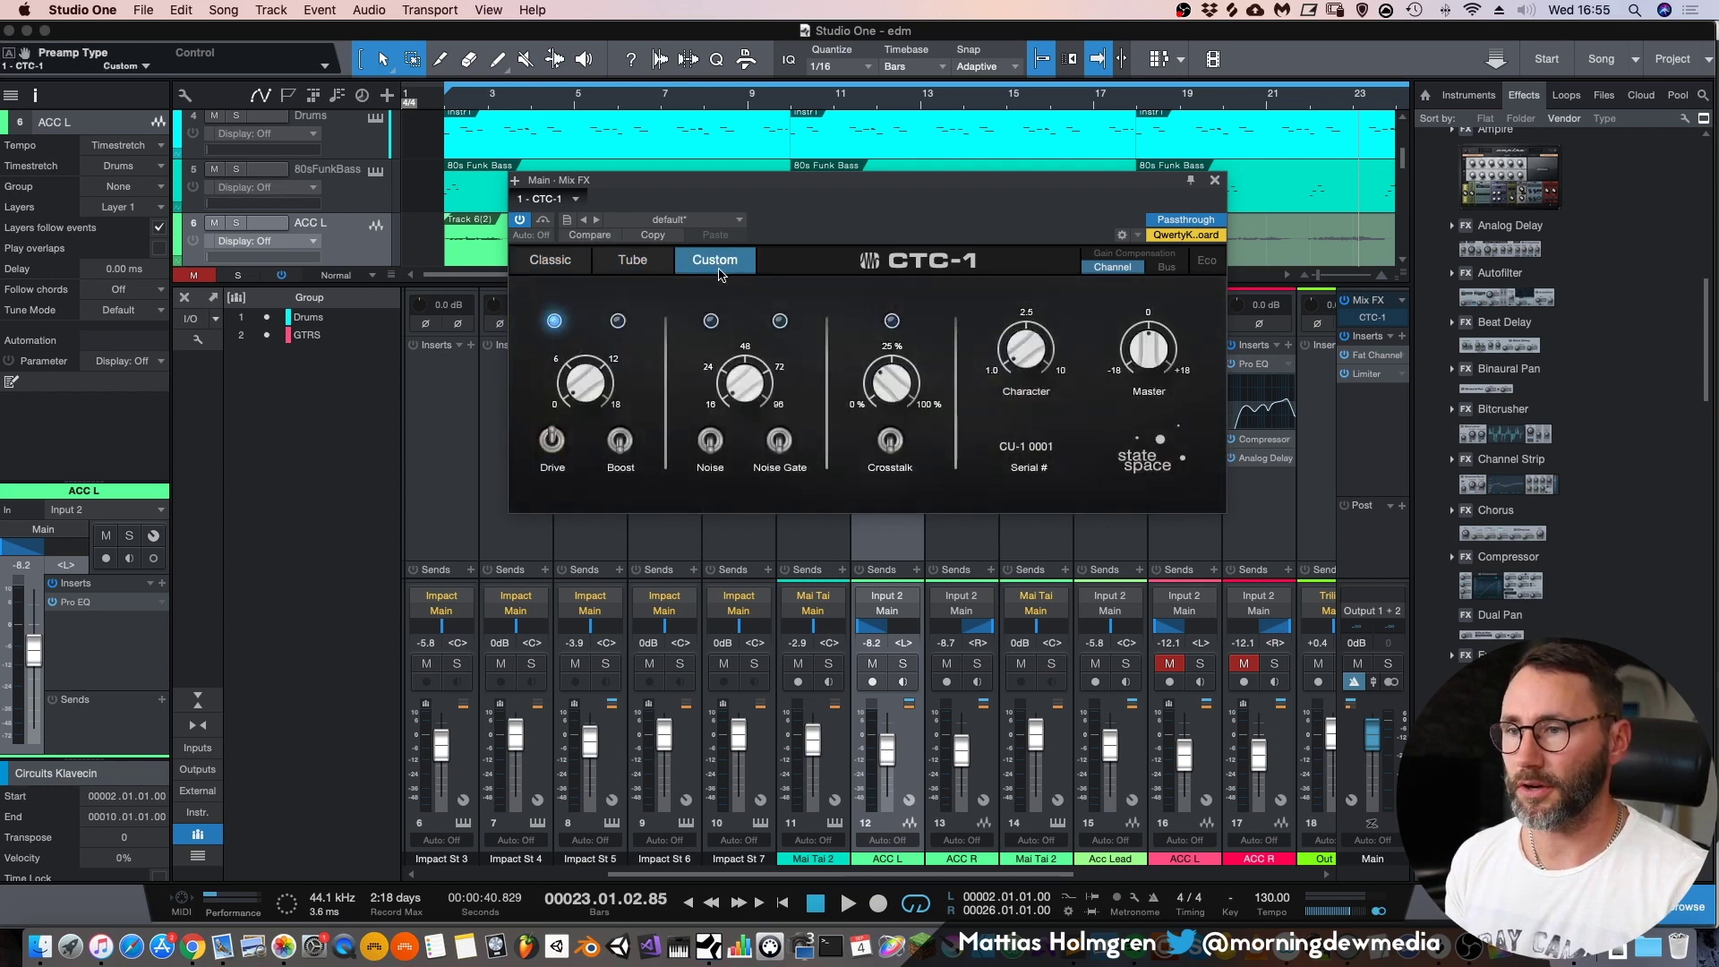
click(632, 261)
click(582, 255)
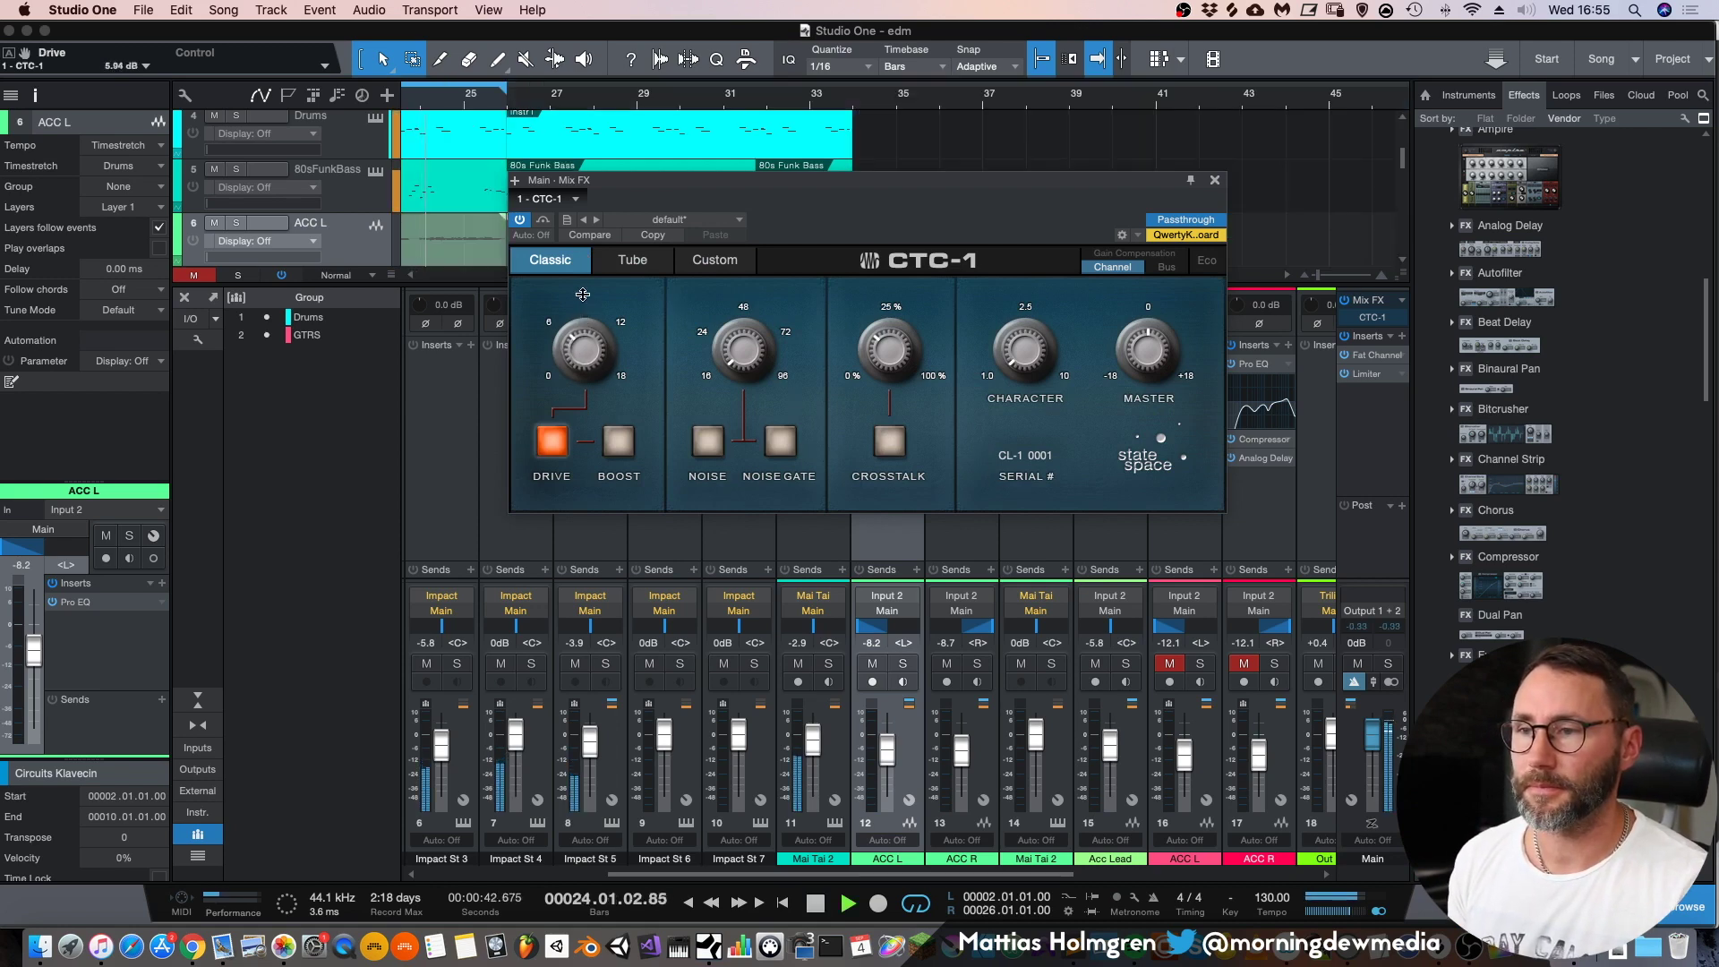
- Switch the CTC-1 to Tube during playback, enable Boost and Noise at level 24, raise Character and reduce Drive
click(632, 259)
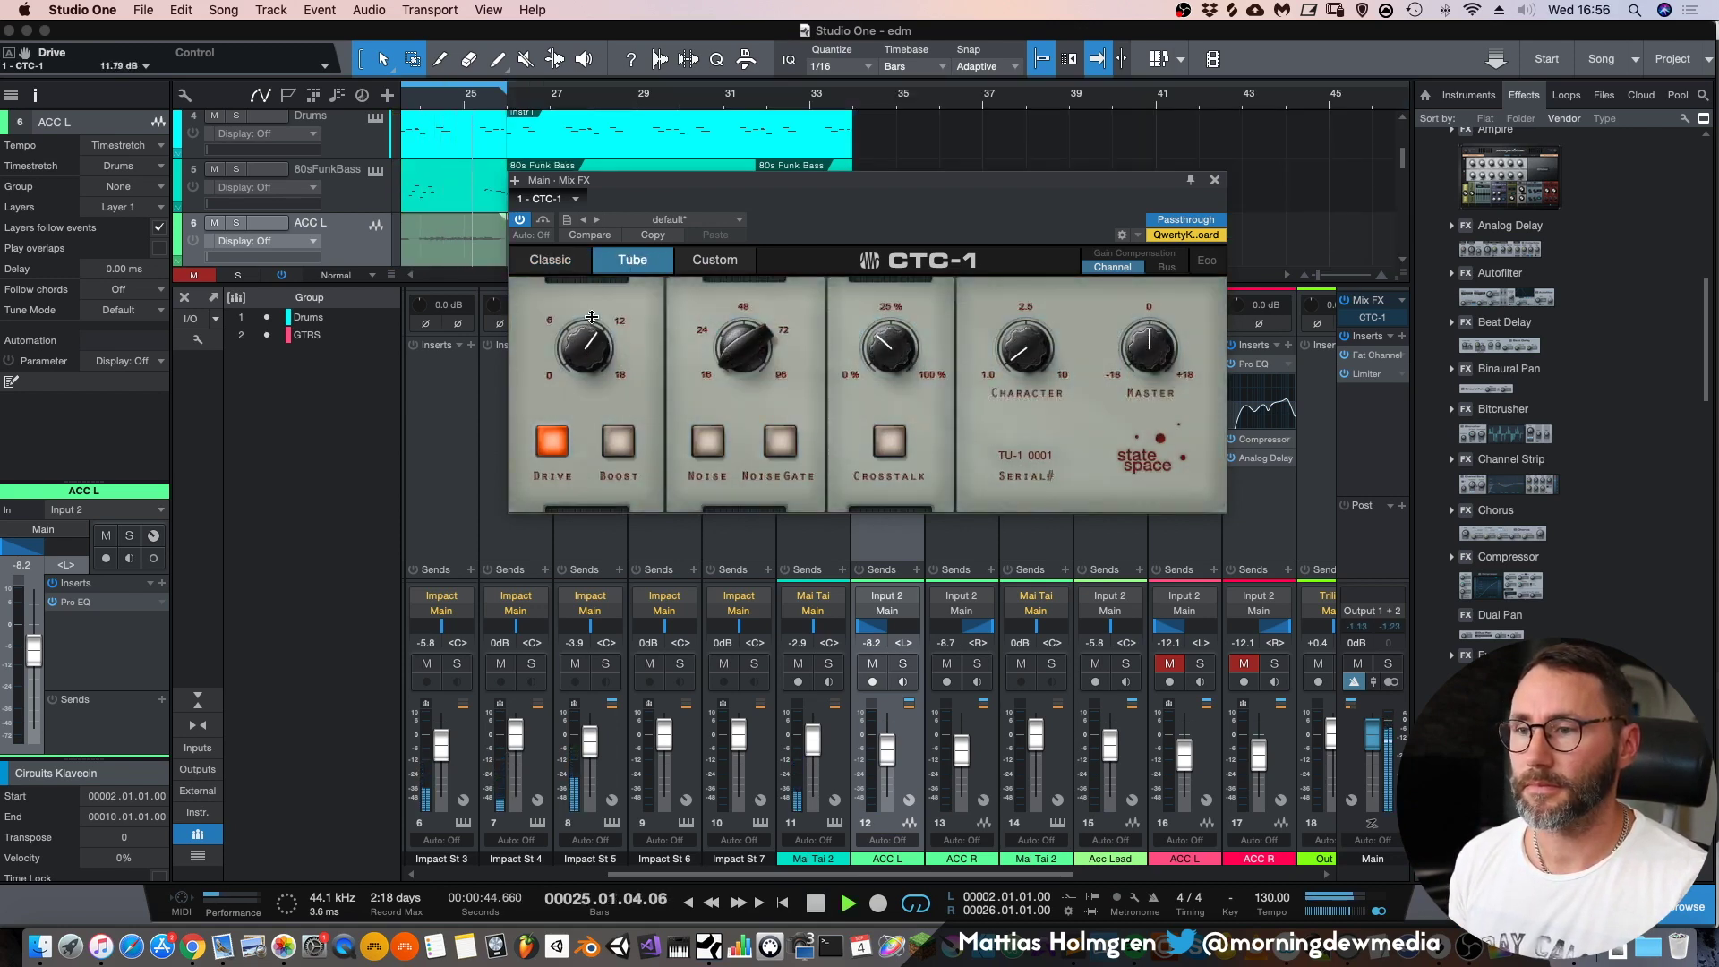
click(618, 441)
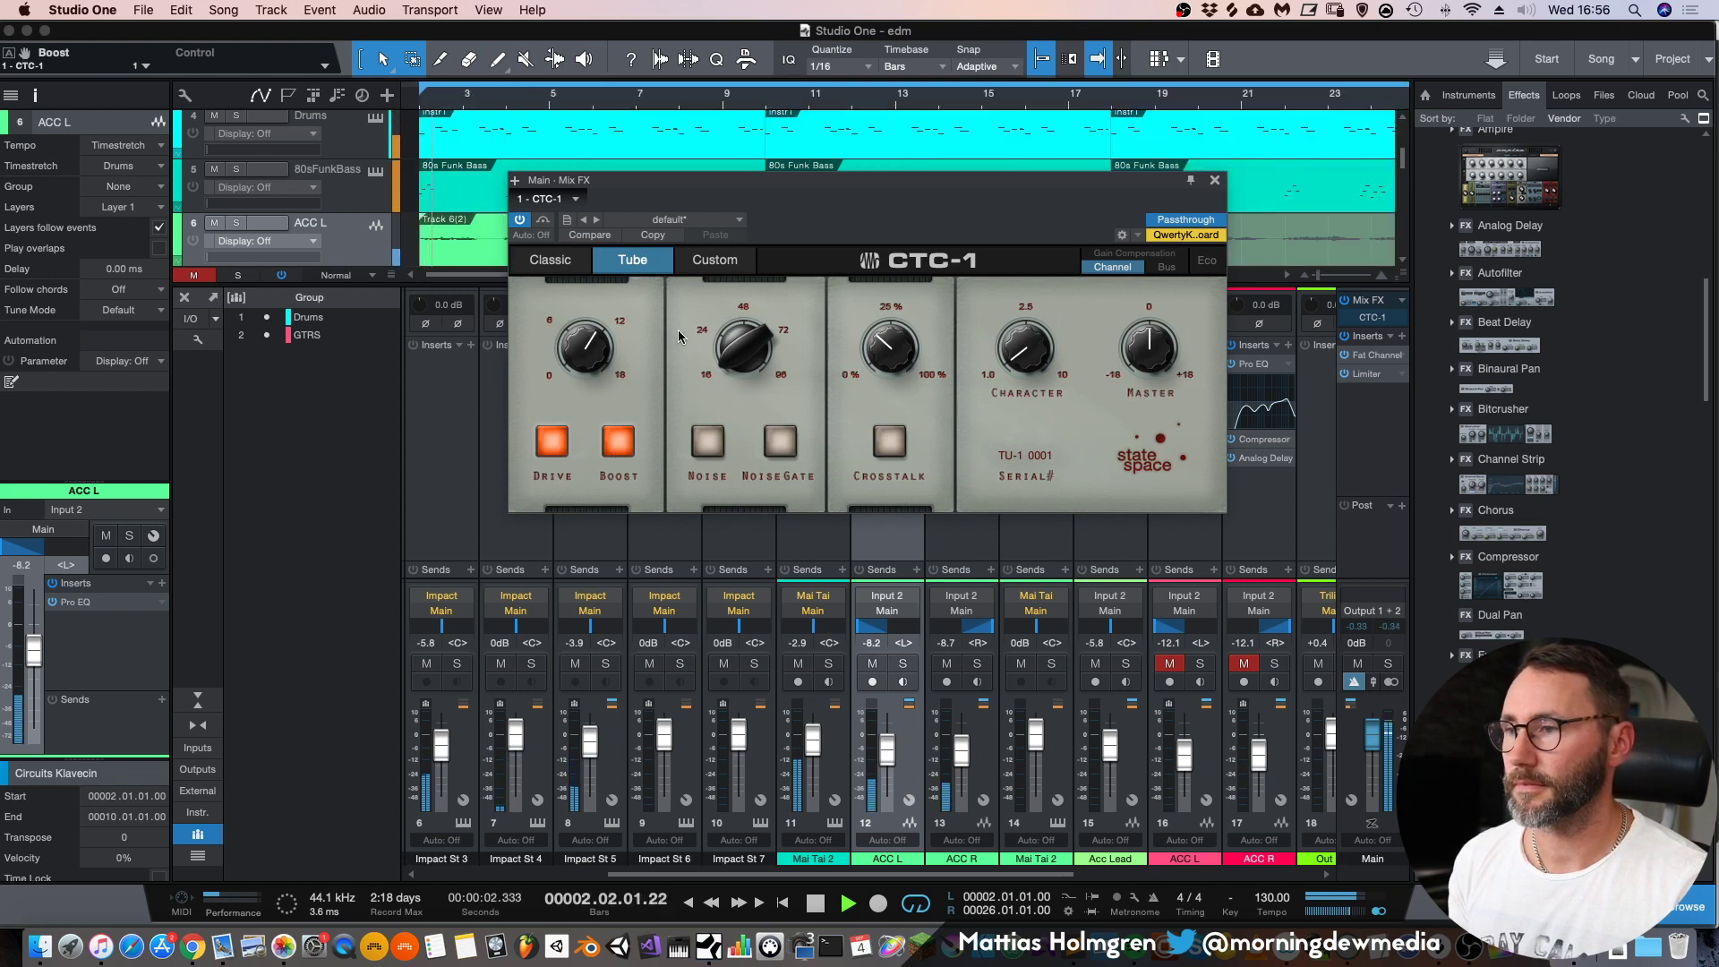
drag(1025, 350, 1004, 238)
drag(580, 347, 582, 394)
click(708, 440)
drag(742, 351, 740, 303)
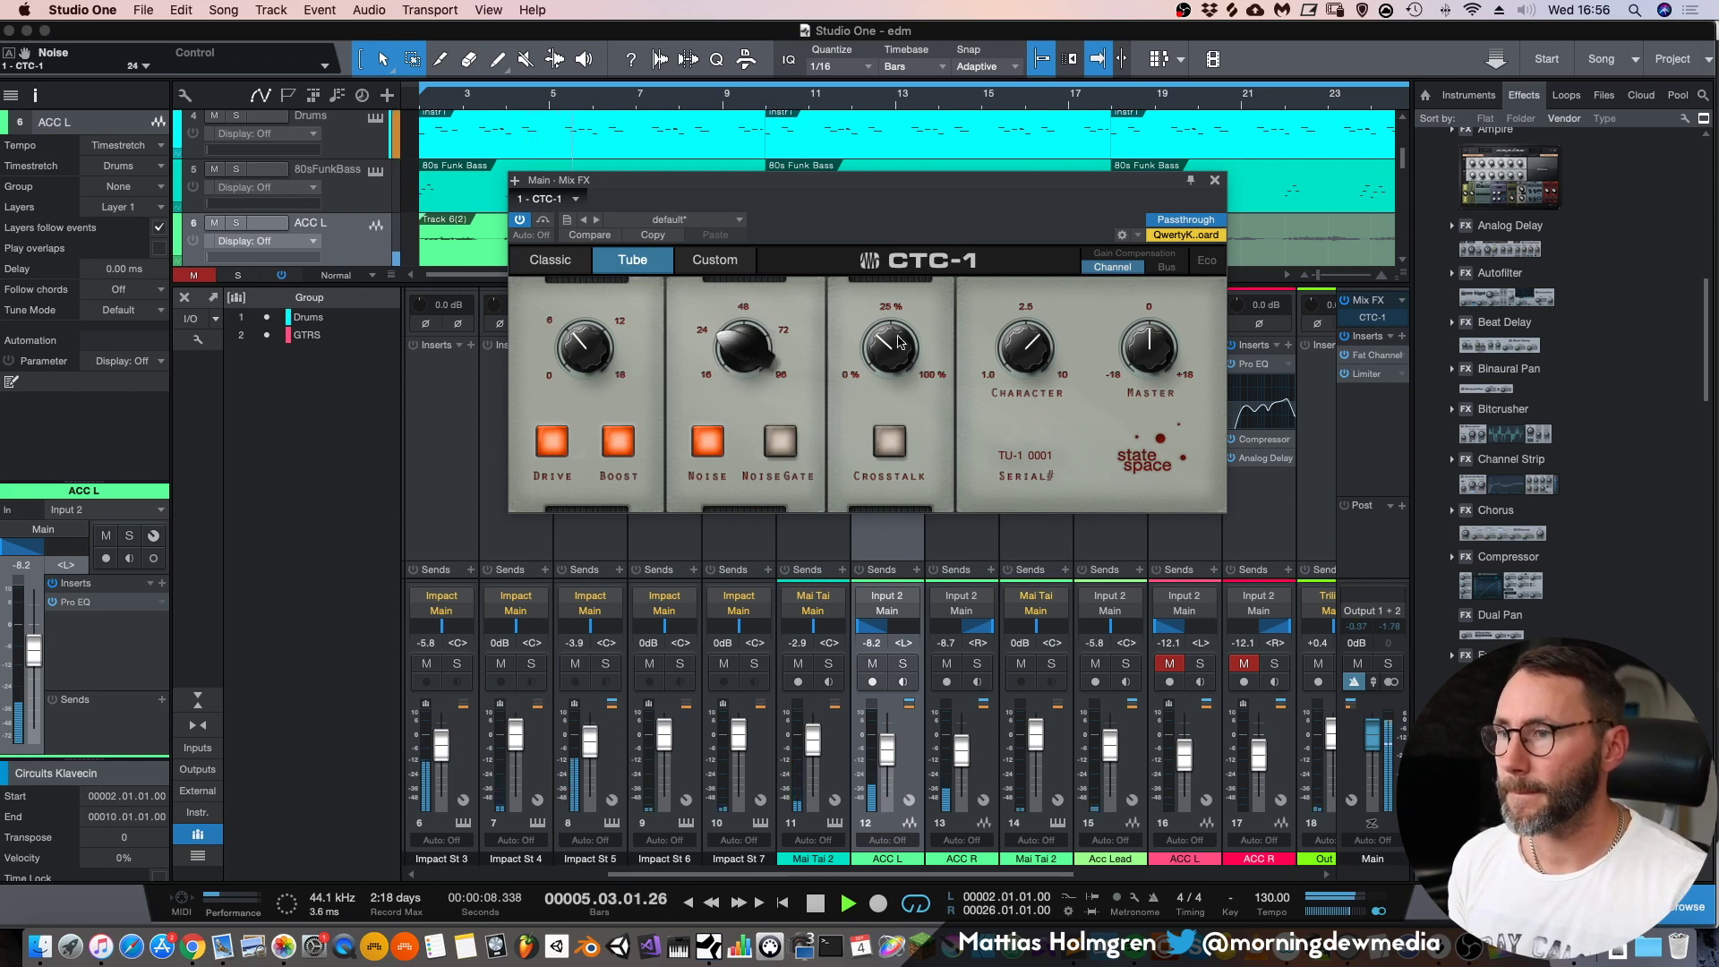
- Switch the CTC-1 to Classic, lower Drive to minimum and Character to 1.05, and stop playback before closing the effect
click(550, 259)
drag(573, 328, 580, 410)
drag(1025, 353, 1036, 451)
key(space)
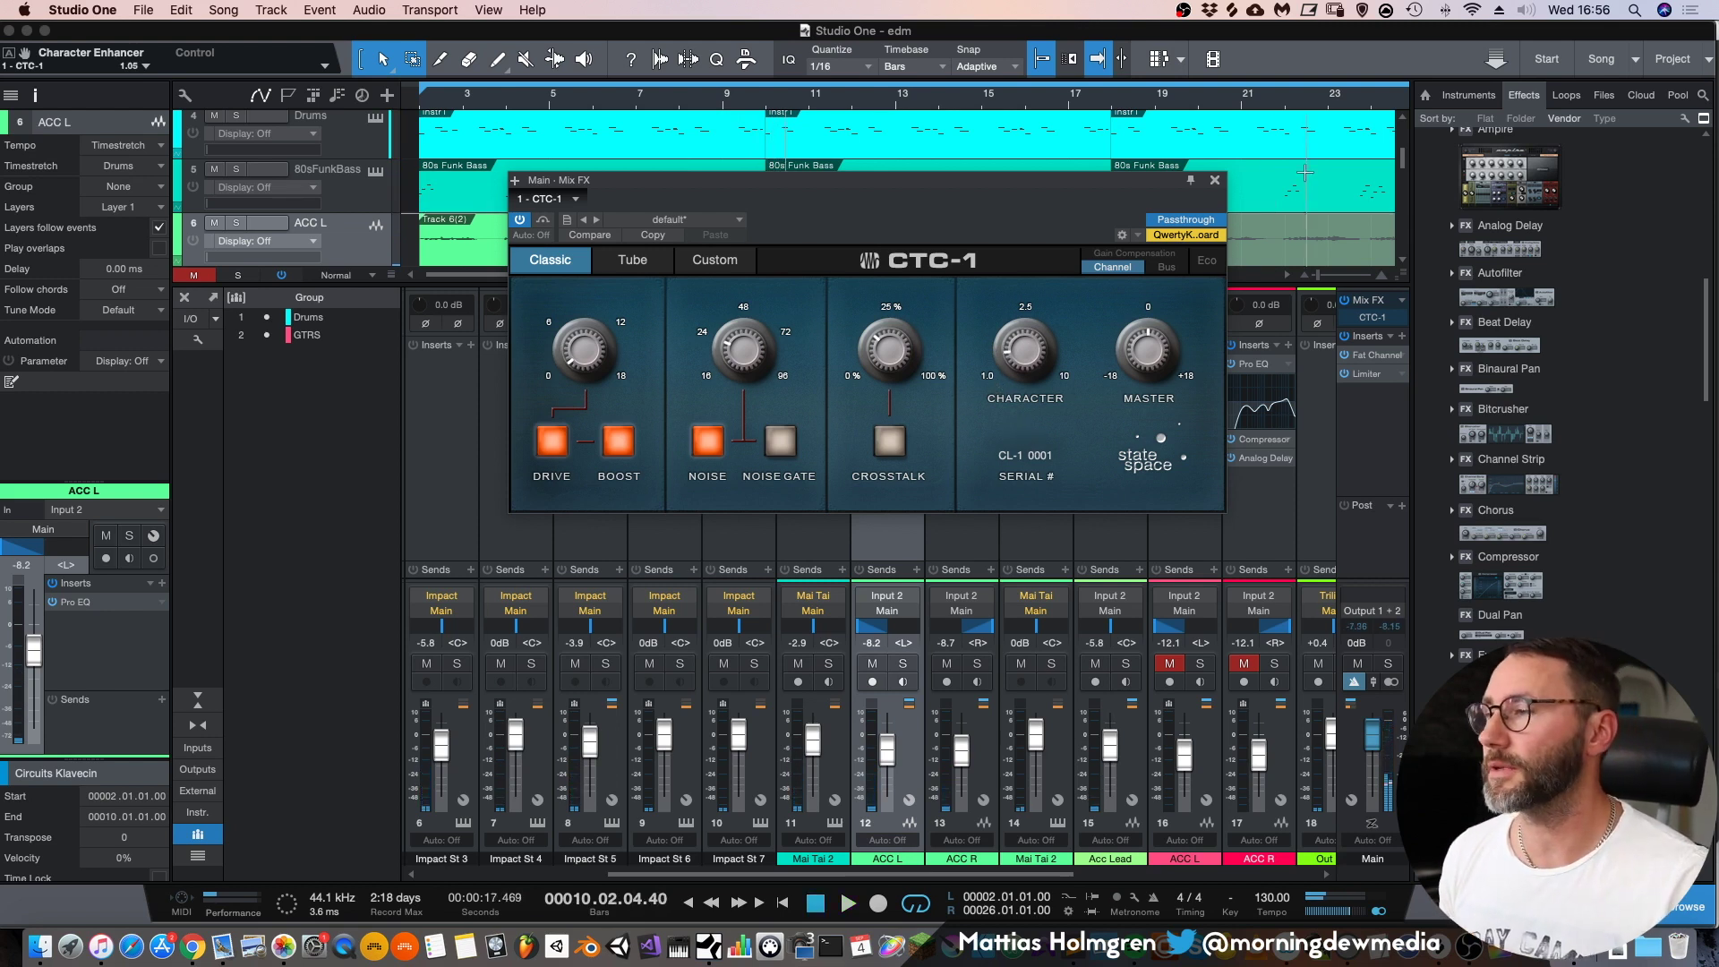
click(1215, 181)
- Show the input channels in the console, clear Input 1's clip indicator and reset its input gain
click(198, 750)
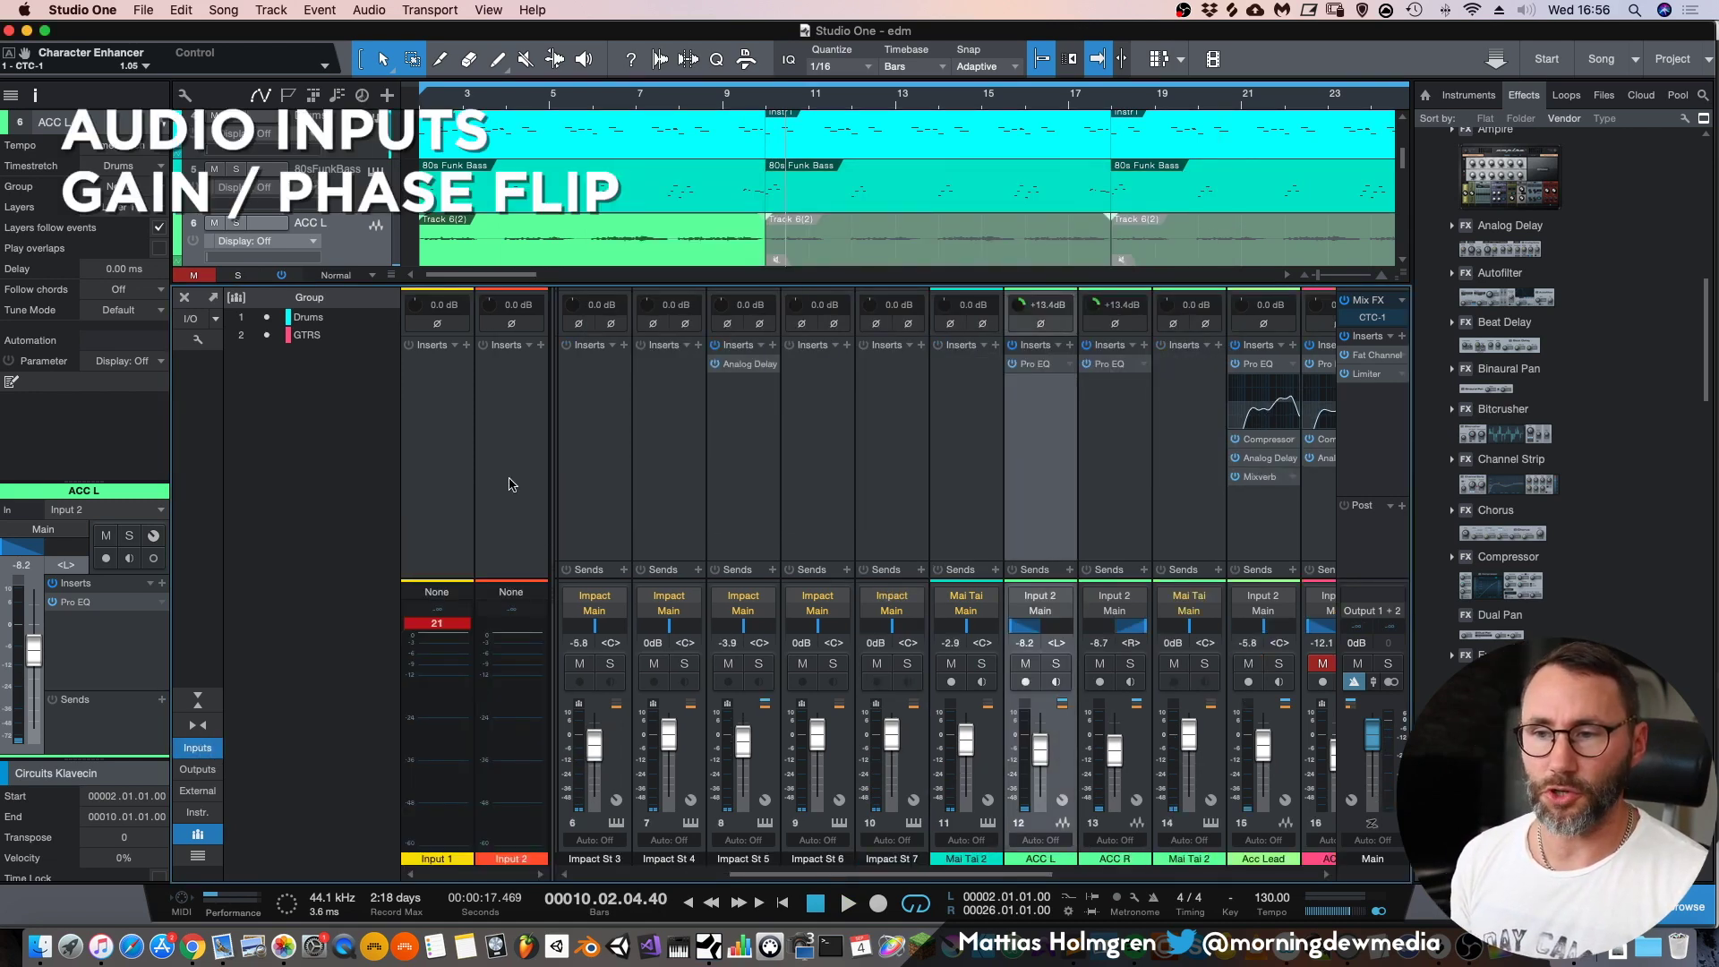
click(452, 626)
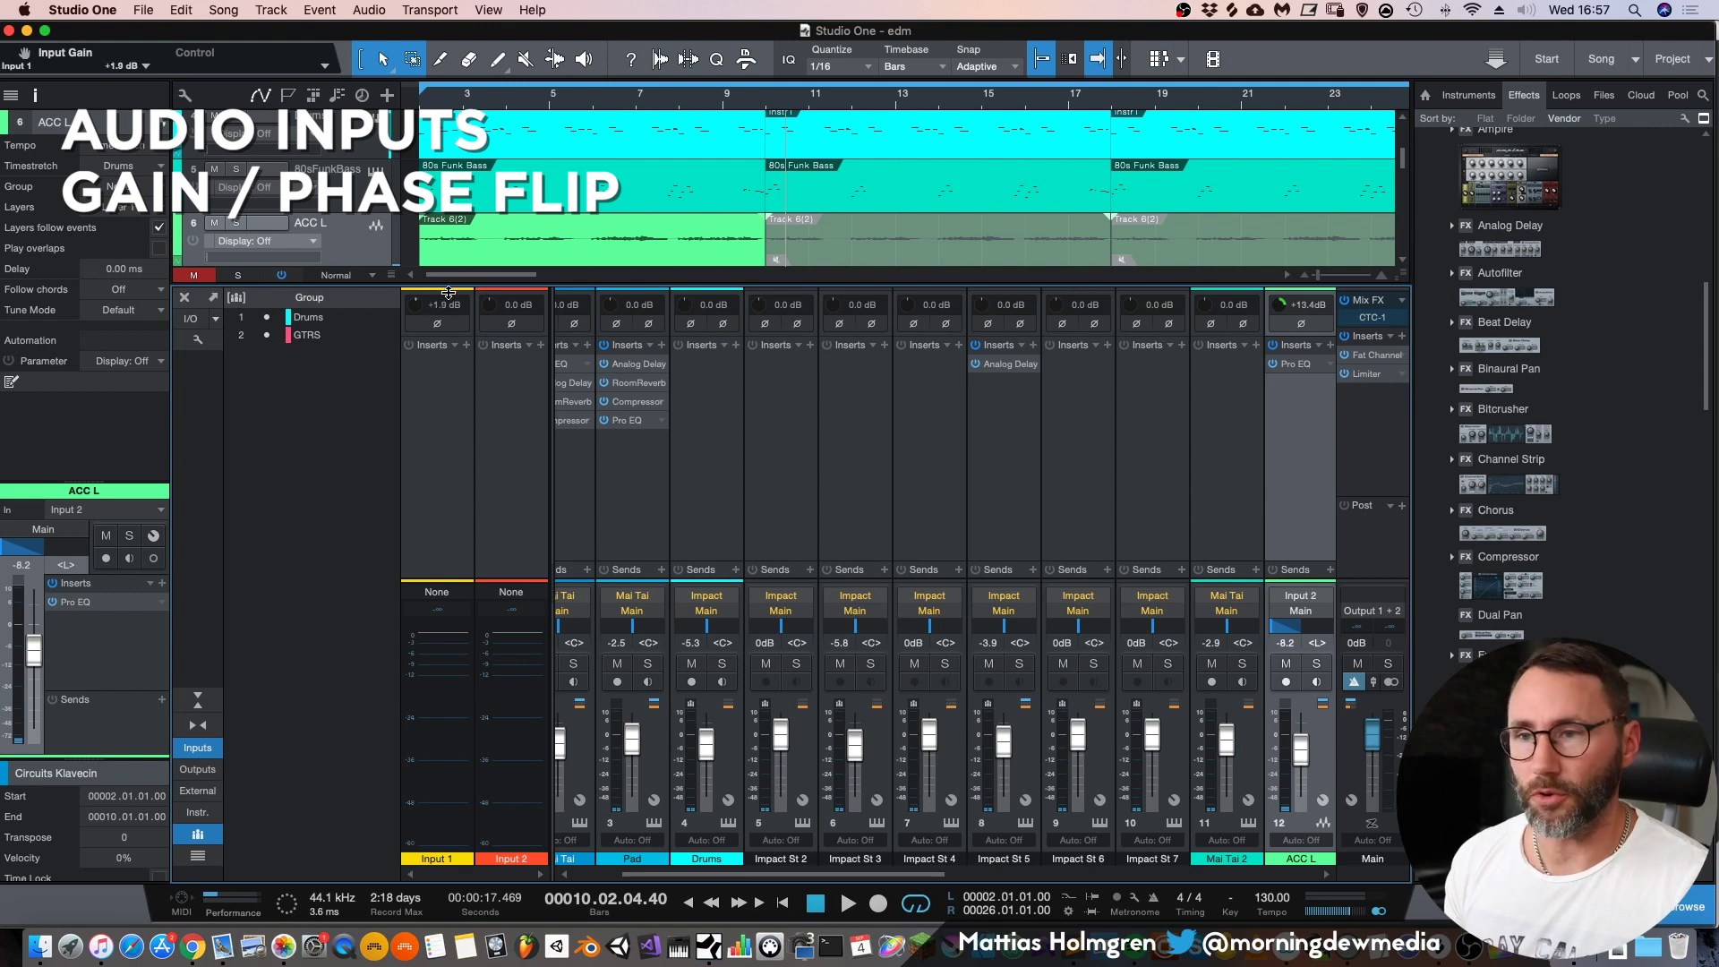
alt+click(439, 306)
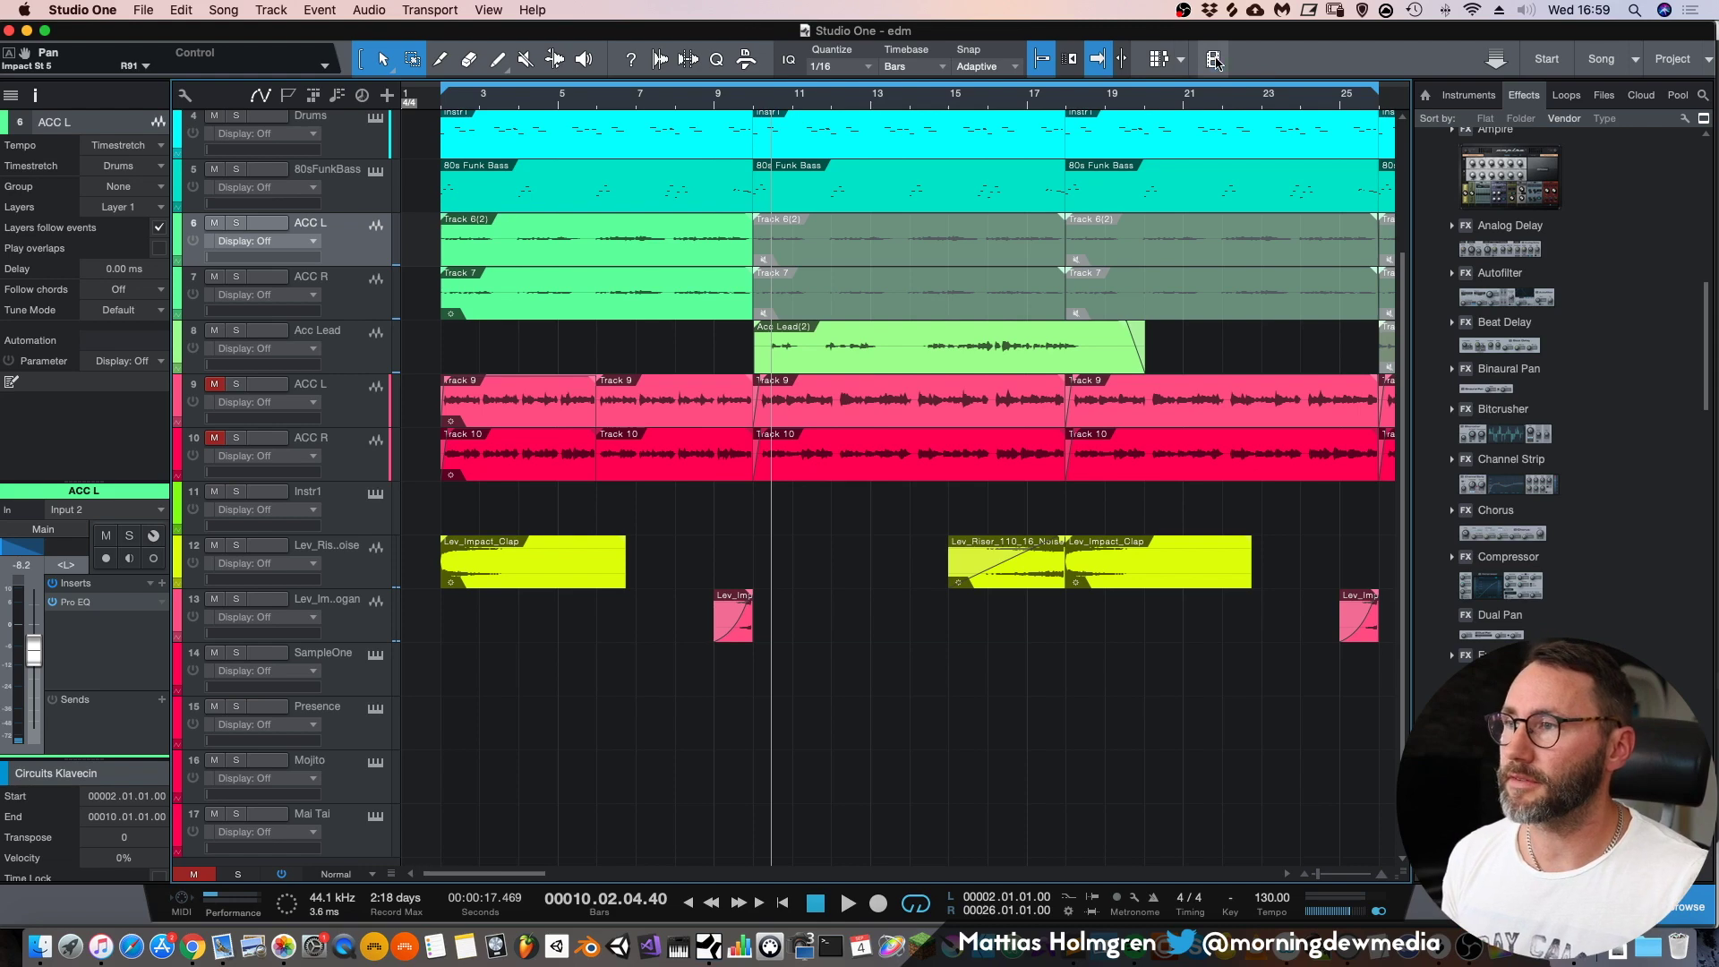
- Open the video player, view the files offered for import without loading one, and reposition the player over the arrangement
click(1214, 60)
drag(678, 38, 657, 39)
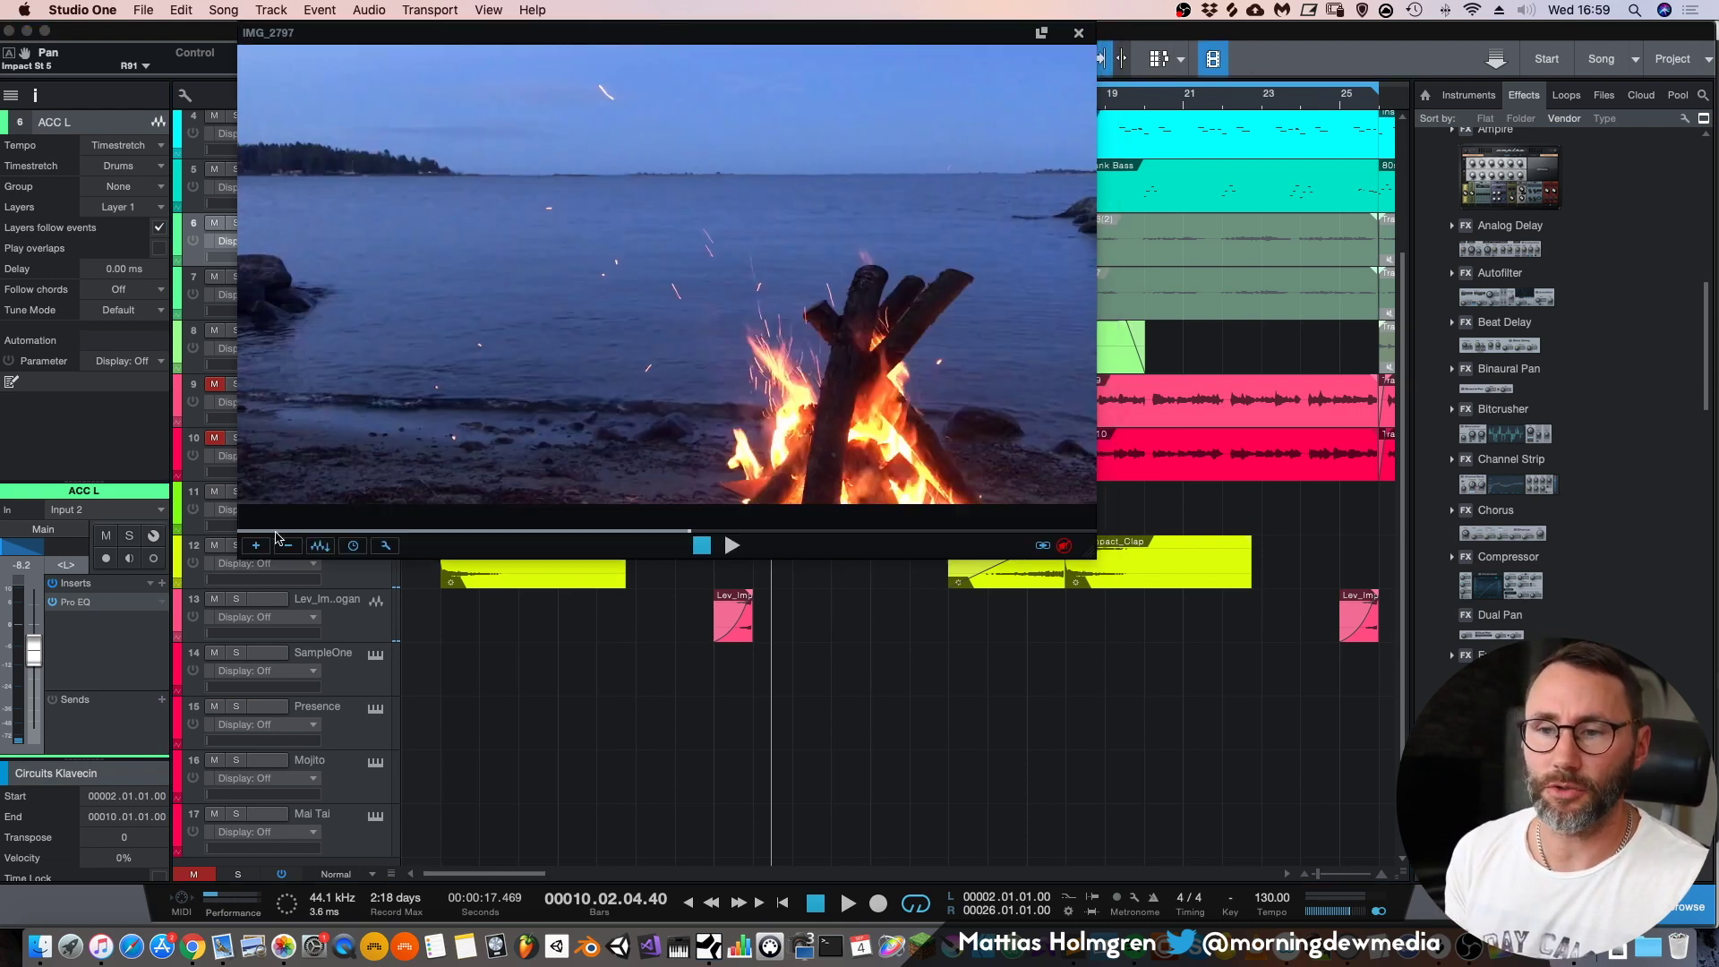
click(261, 551)
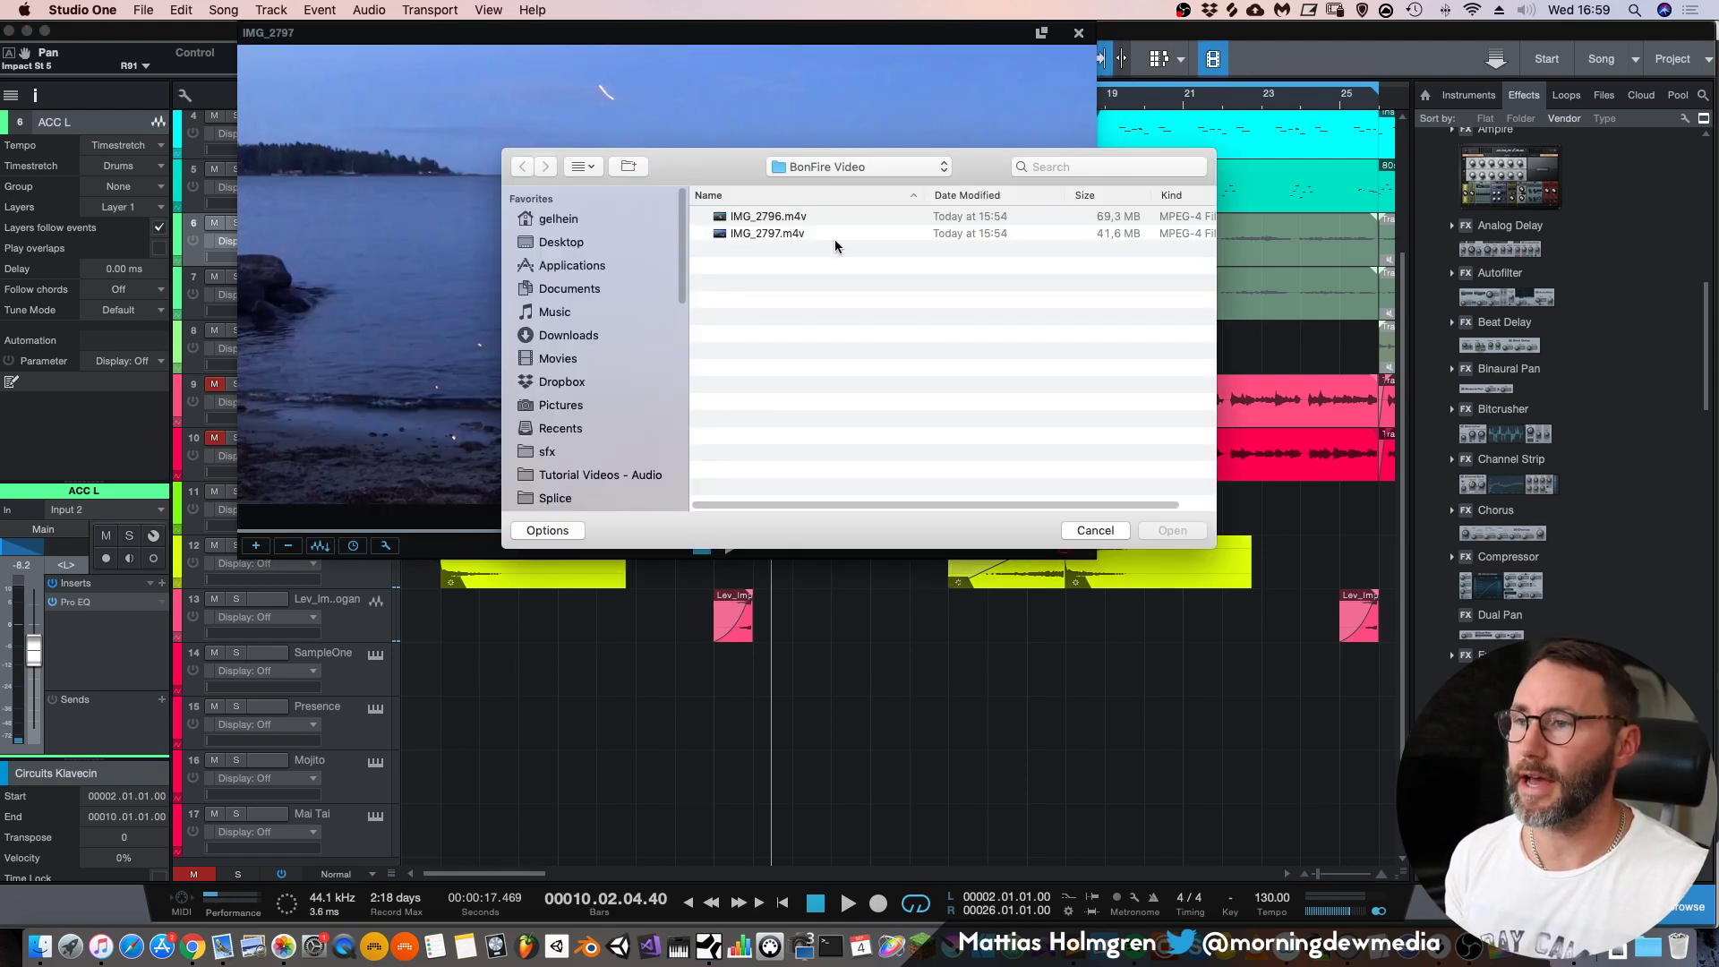
click(1095, 530)
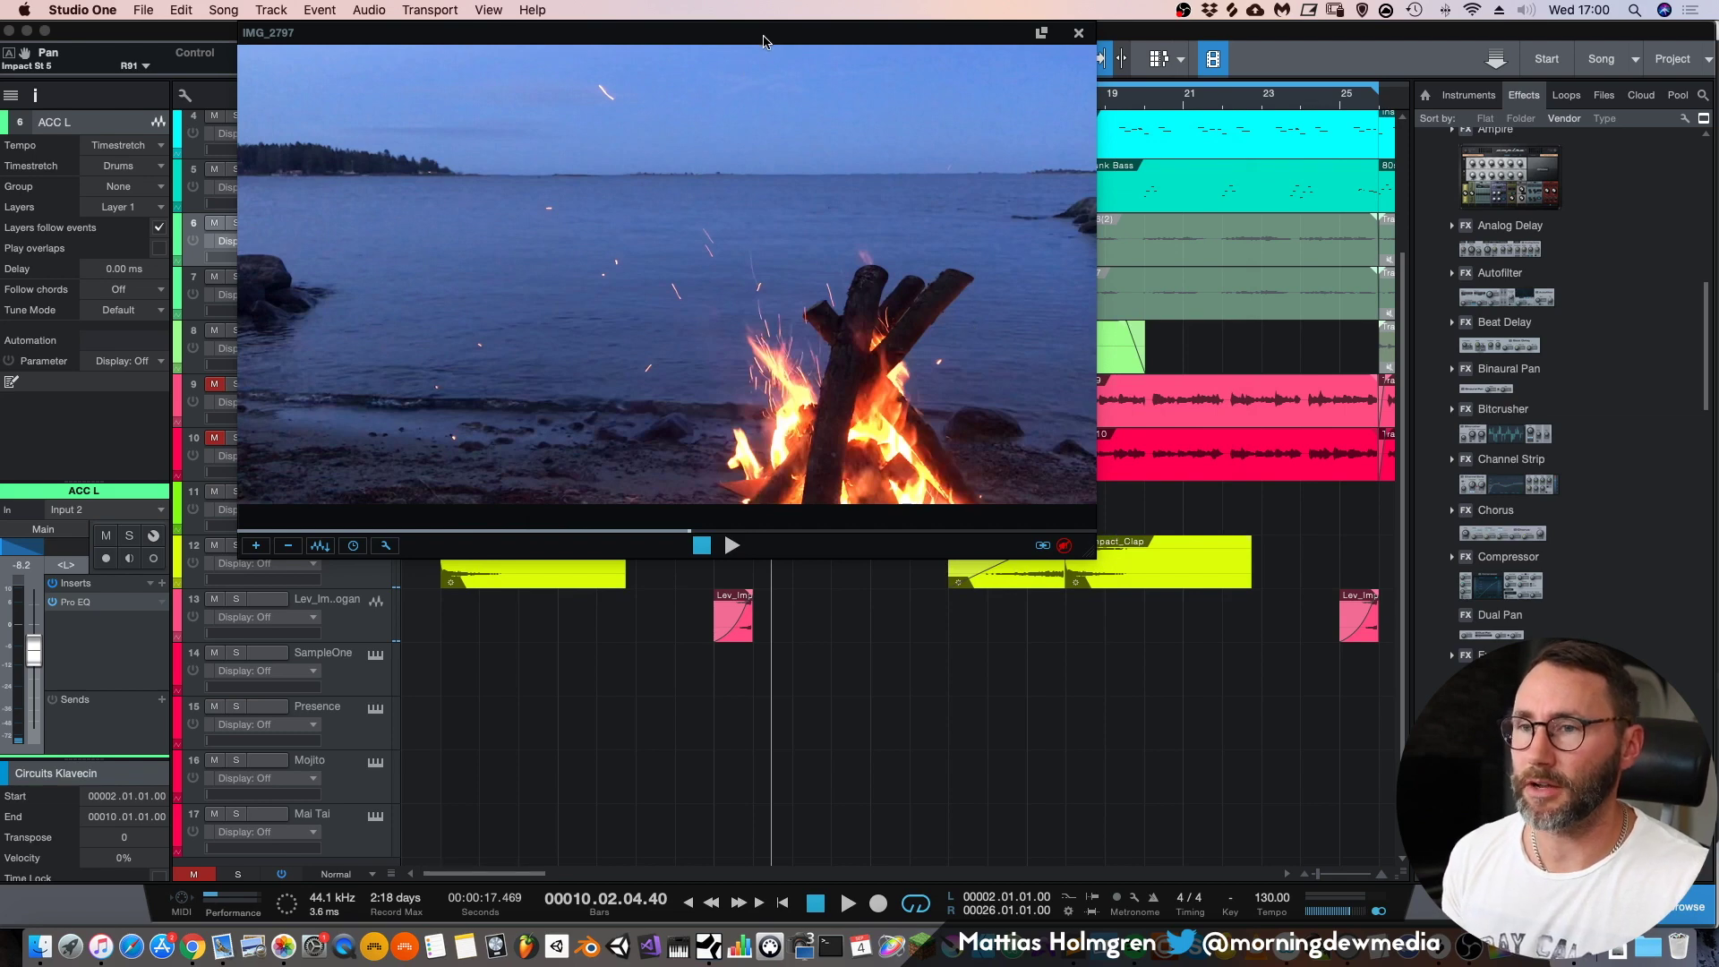
drag(770, 56, 1062, 53)
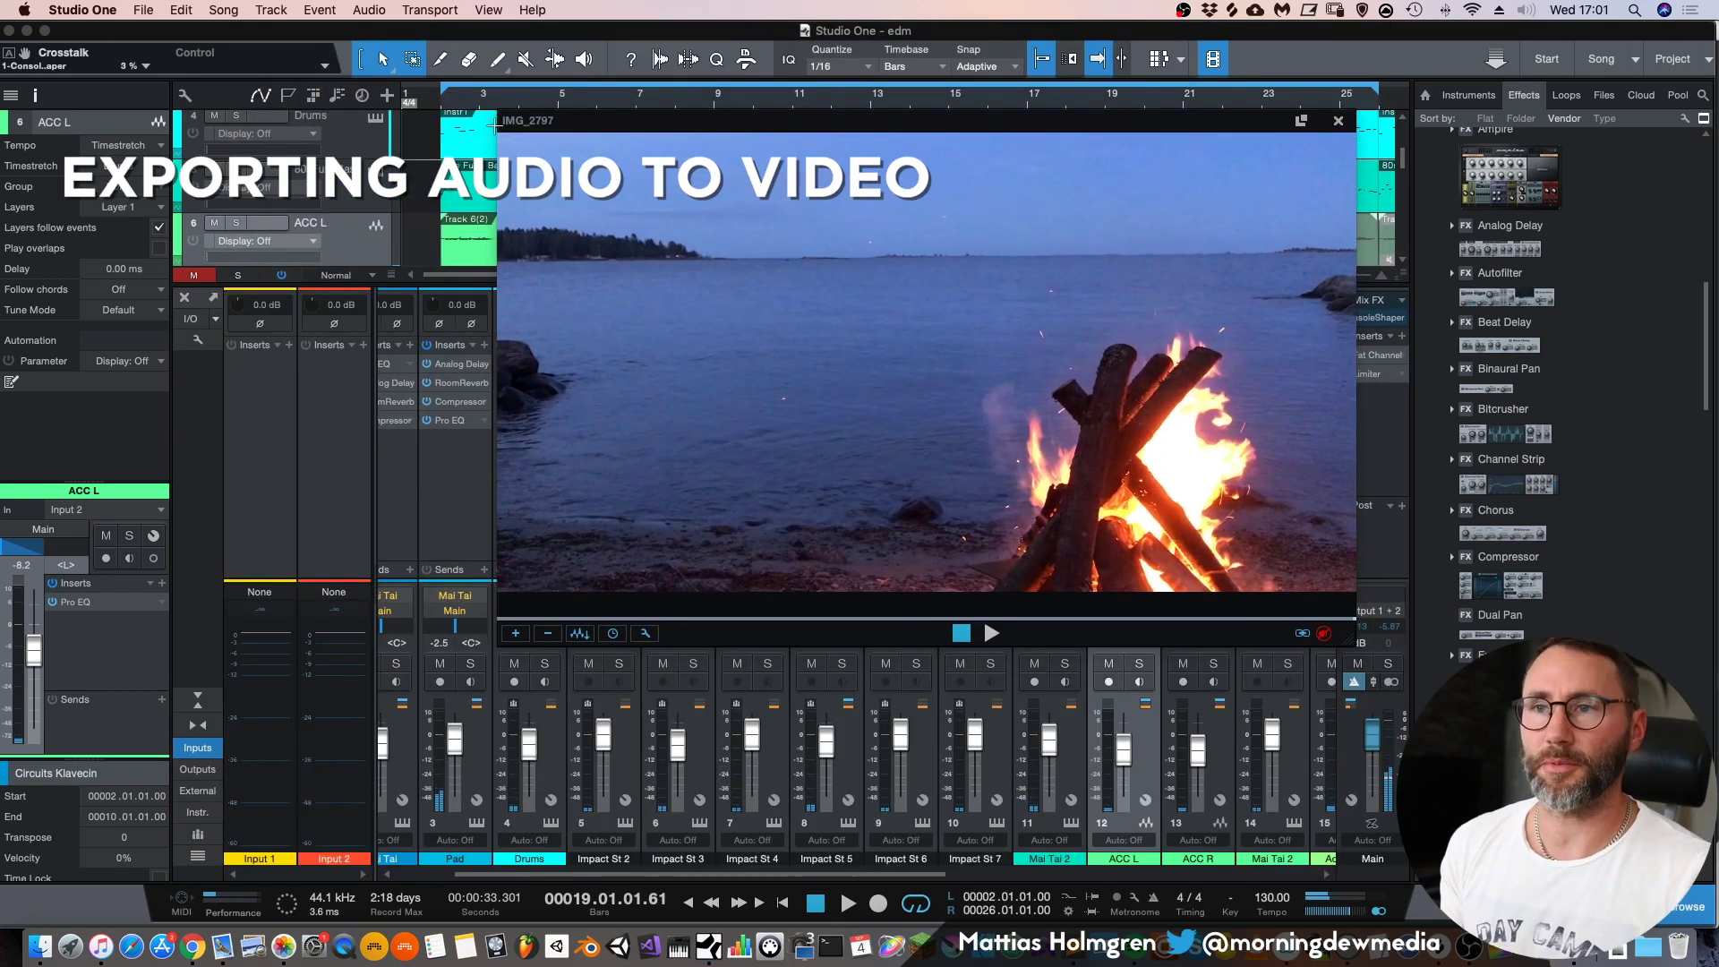
- Export the range between the loop markers as the QuickTime video s1_video, using the source codecs and the Main output
click(220, 10)
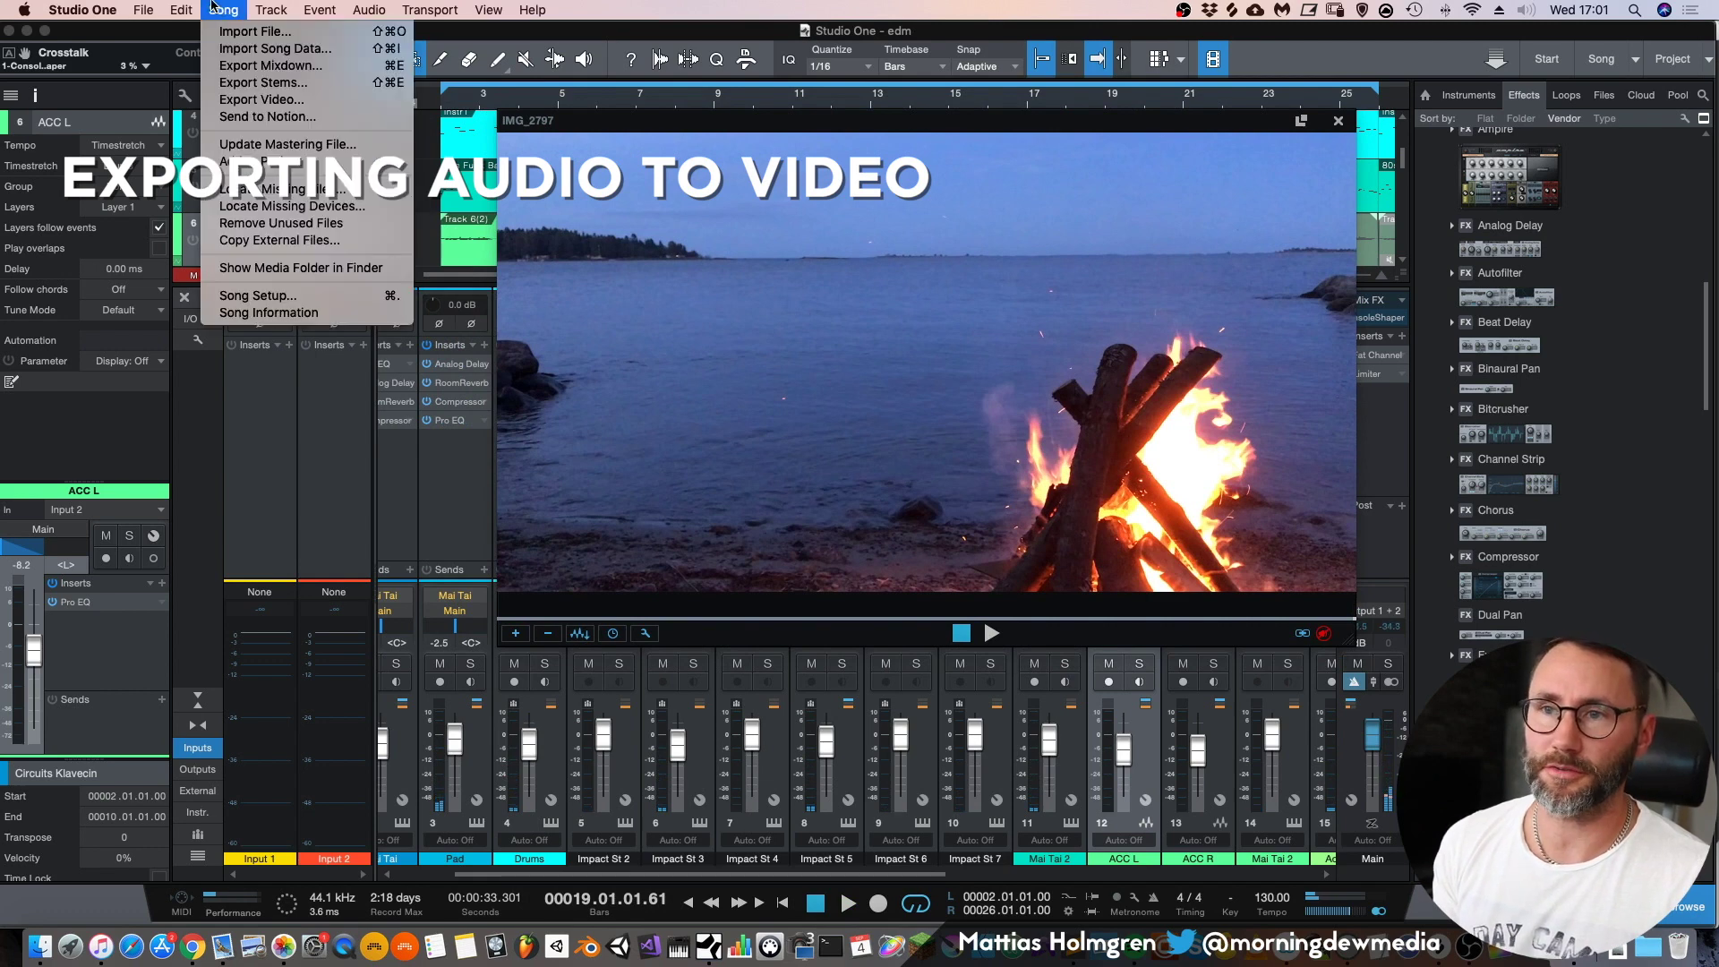
click(278, 100)
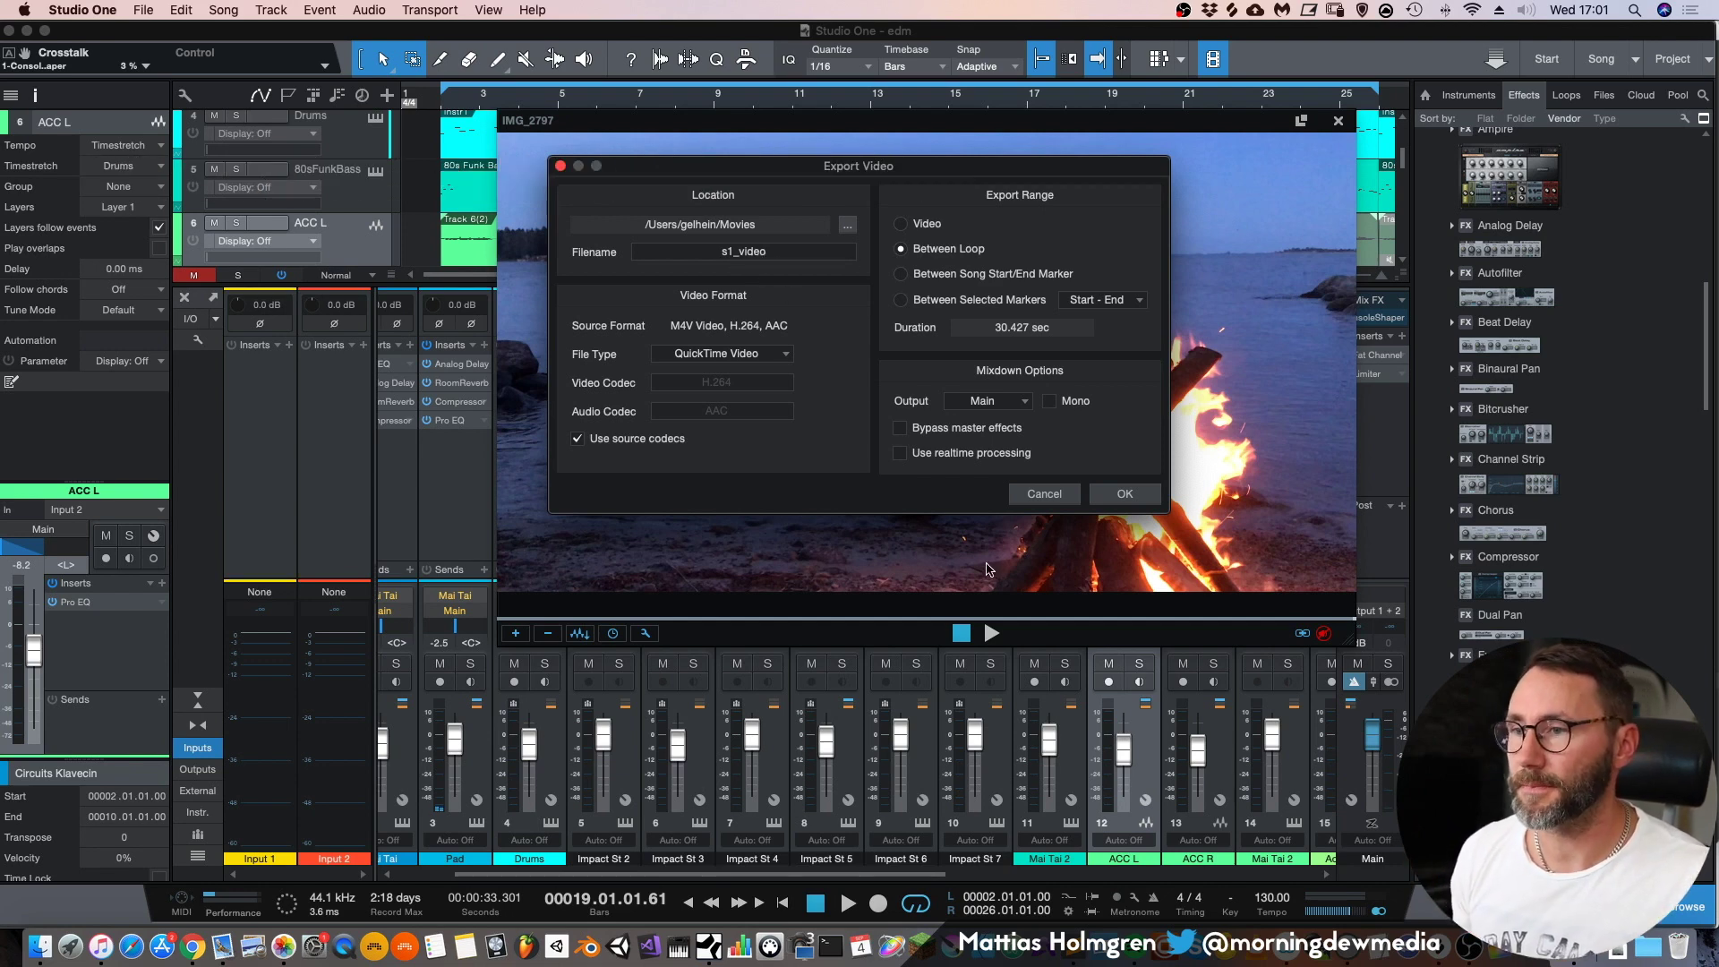
click(782, 359)
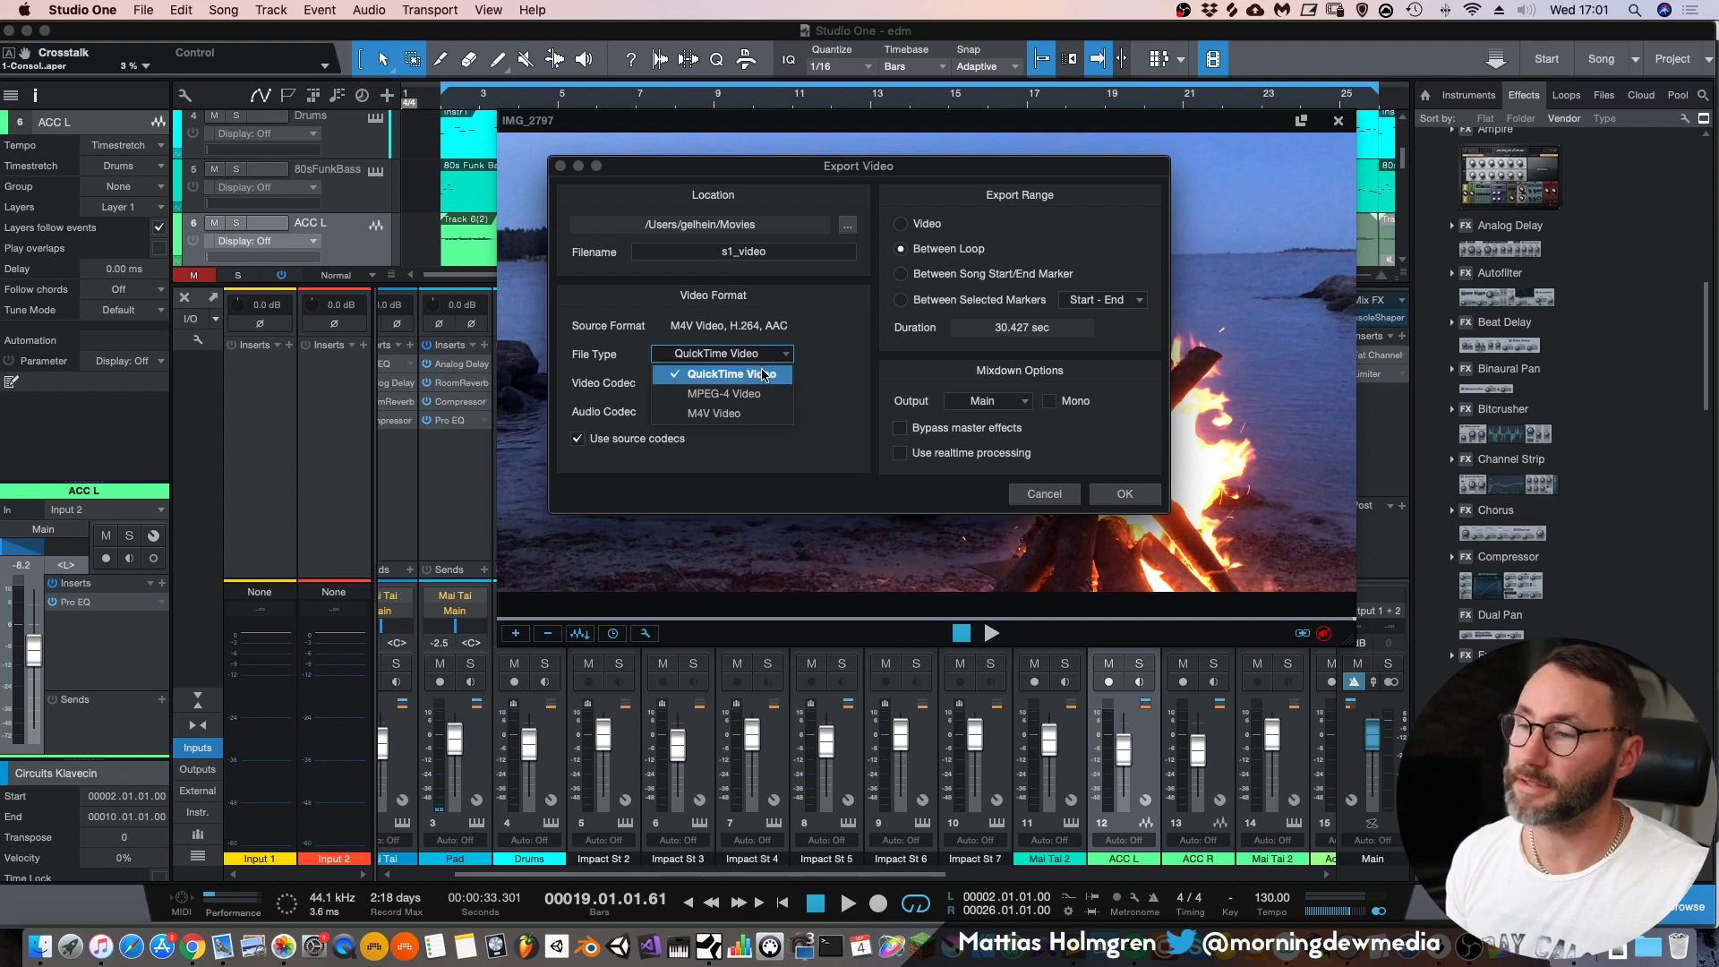
click(824, 357)
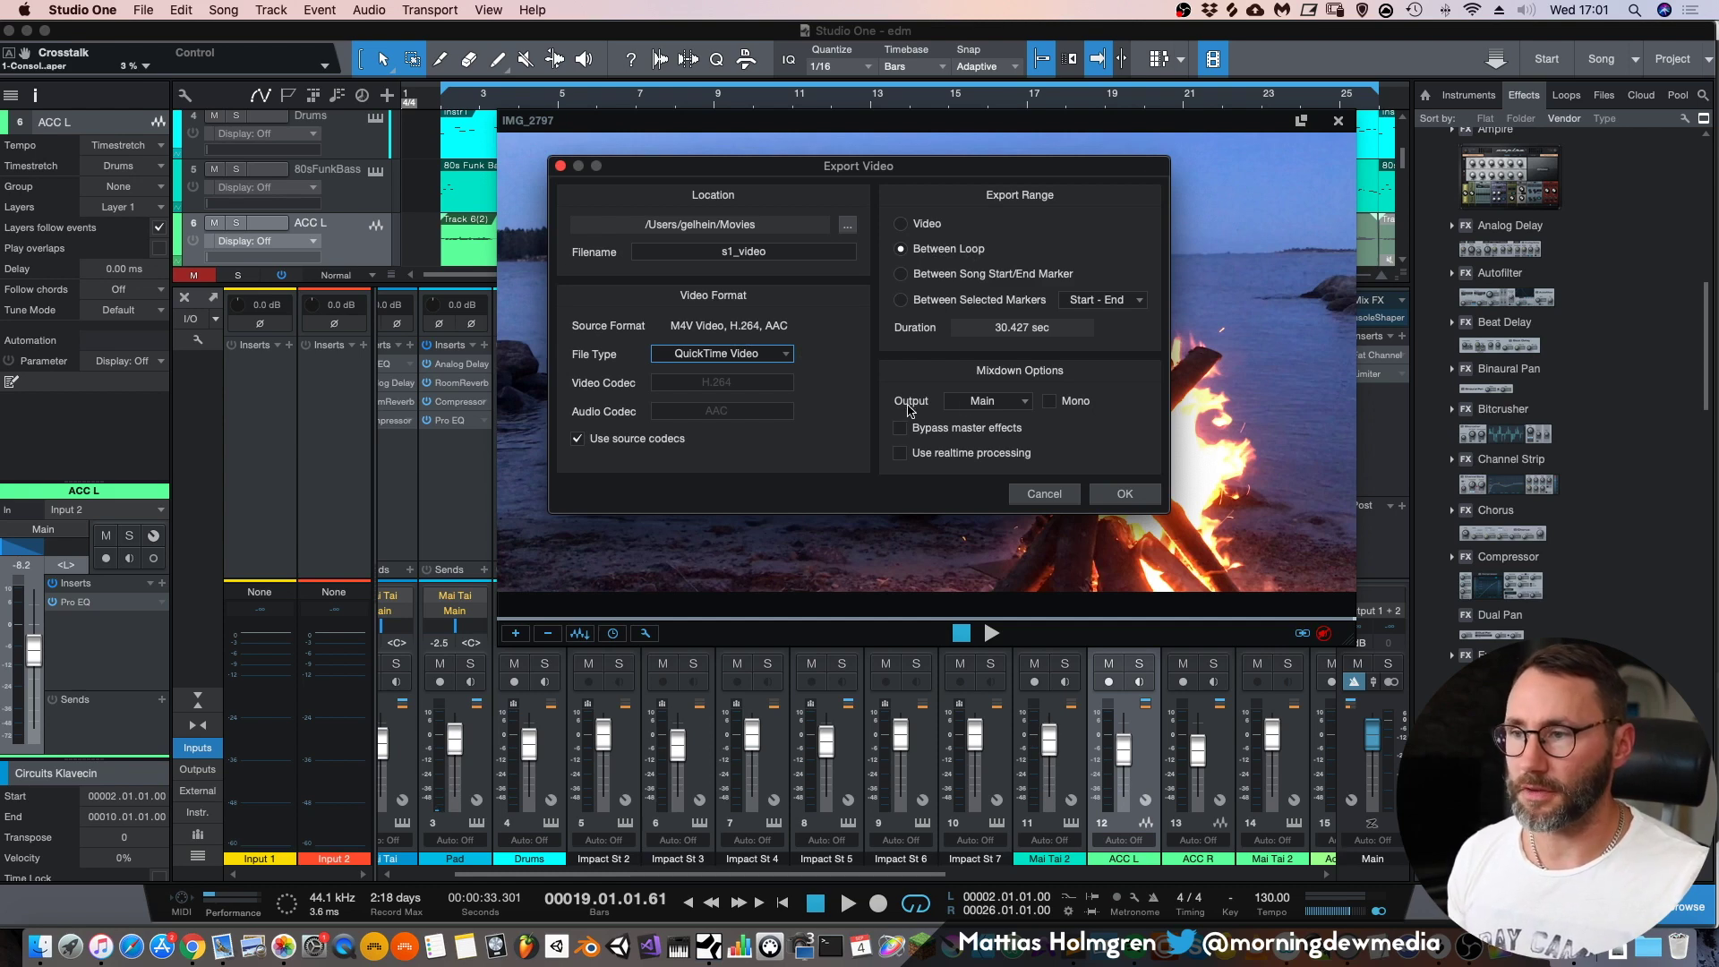
click(1127, 494)
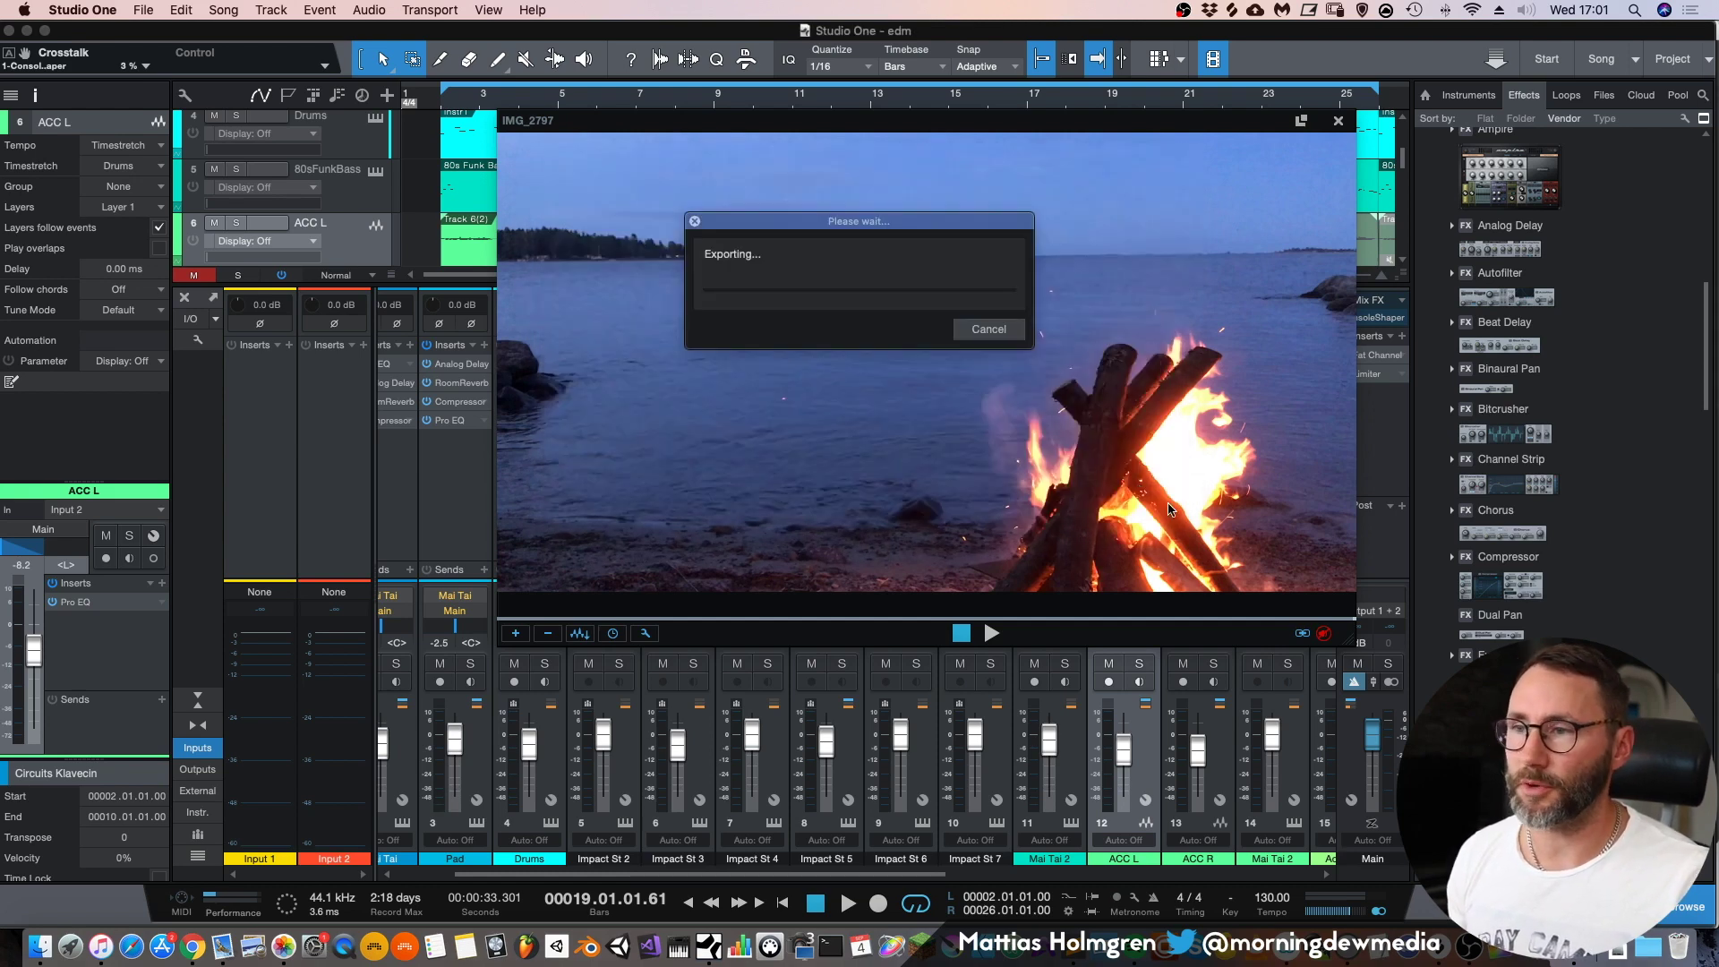